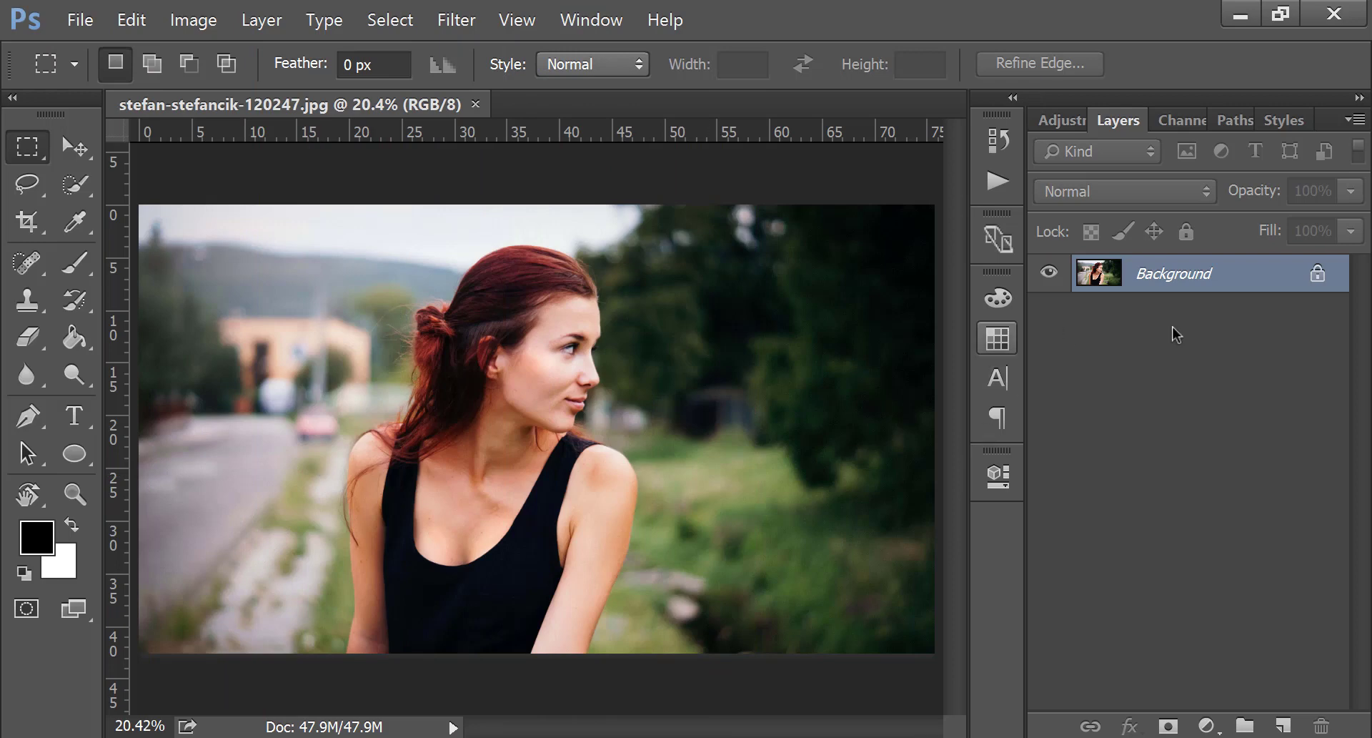
# Duplicate the Background layer into a new Background copy layer.
pyautogui.moveTo(1230, 270); pyautogui.dragTo(1284, 721)
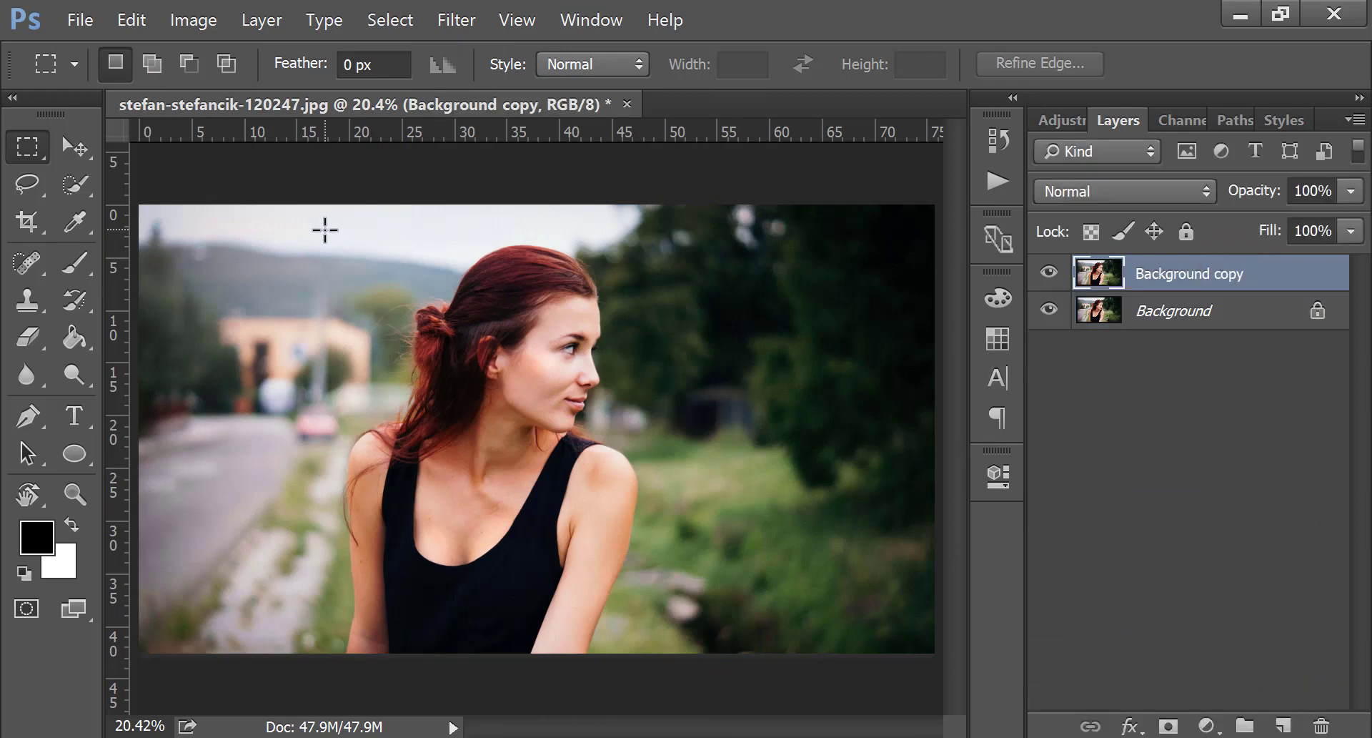
pyautogui.click(75, 183)
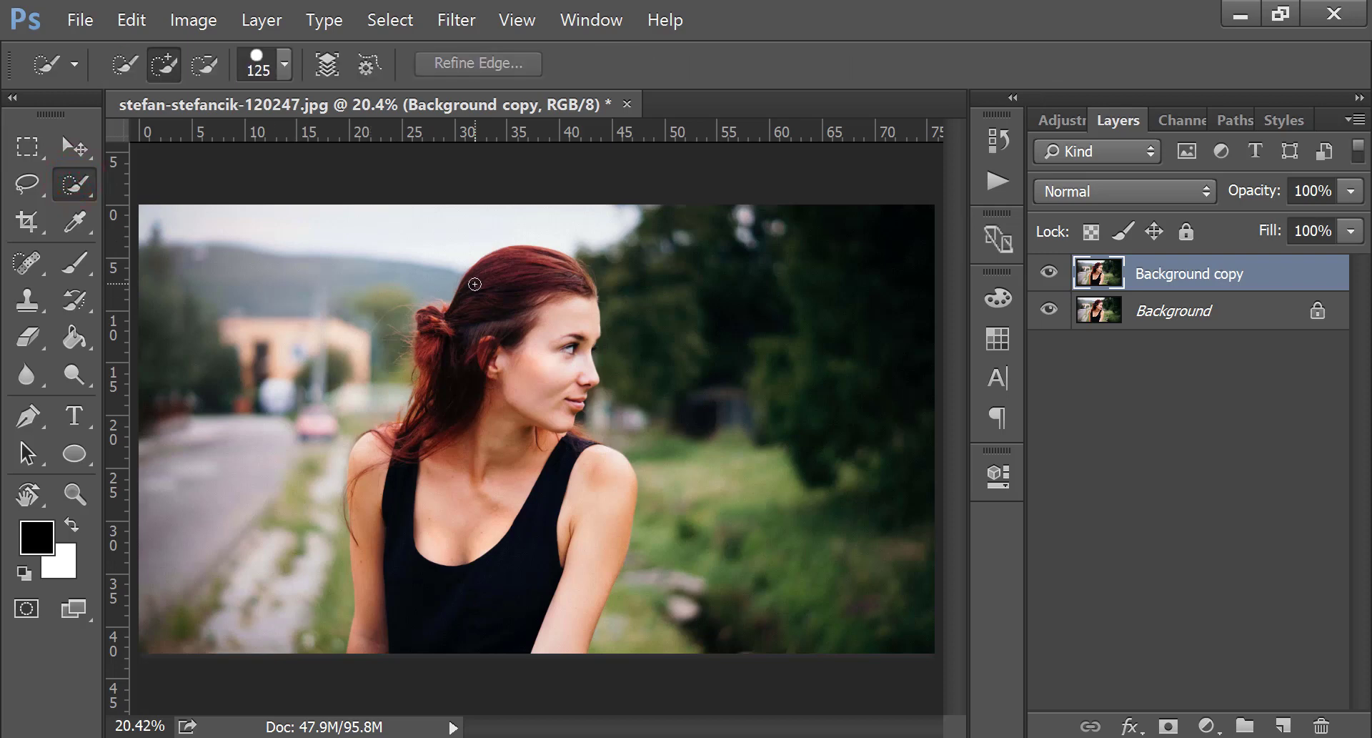
# With an enlarged Quick Selection brush, select the woman's hair, shoulders, arms and torso.
pyautogui.press(']')
pyautogui.press(']')
pyautogui.moveTo(500, 276)
pyautogui.mouseDown()
pyautogui.moveTo(525, 300)
pyautogui.moveTo(525, 330)
pyautogui.moveTo(470, 513)
pyautogui.mouseUp()
pyautogui.moveTo(398, 460); pyautogui.dragTo(386, 463)
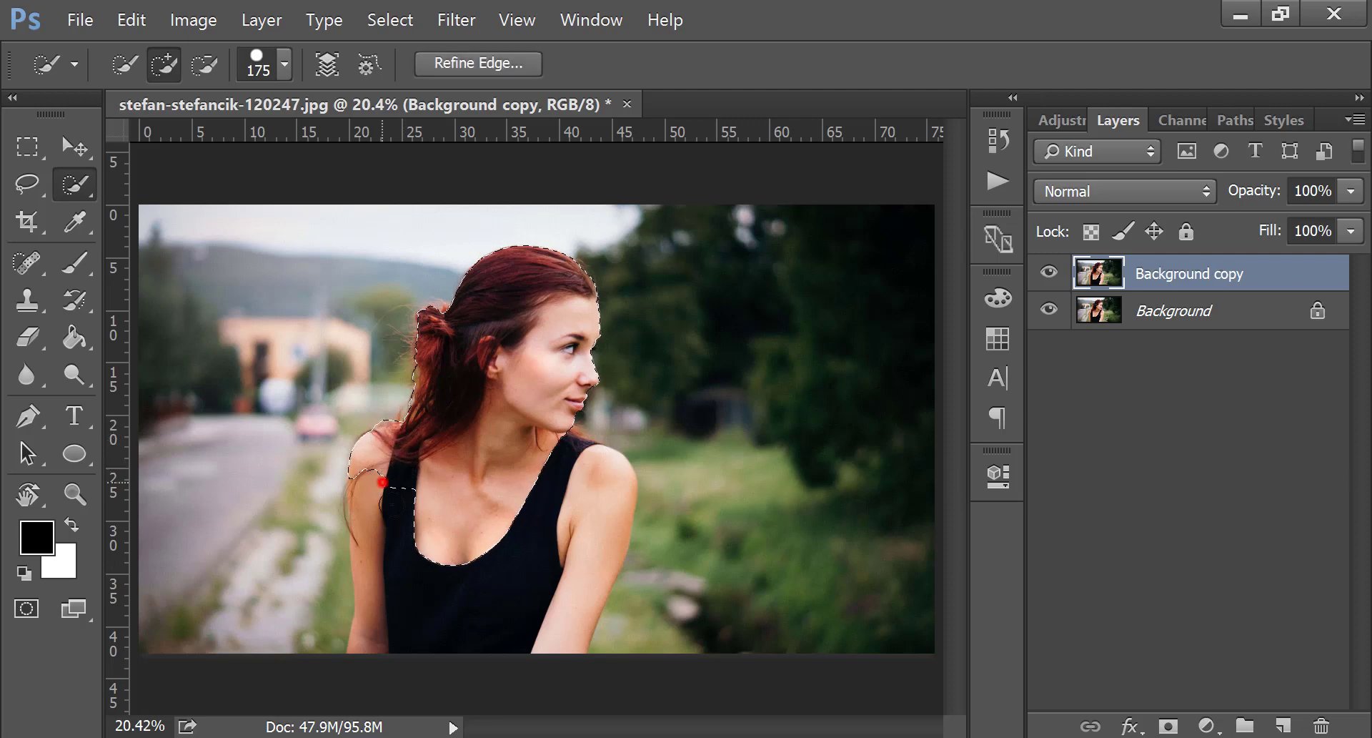
pyautogui.moveTo(381, 437); pyautogui.dragTo(382, 484)
pyautogui.moveTo(418, 578); pyautogui.dragTo(398, 613)
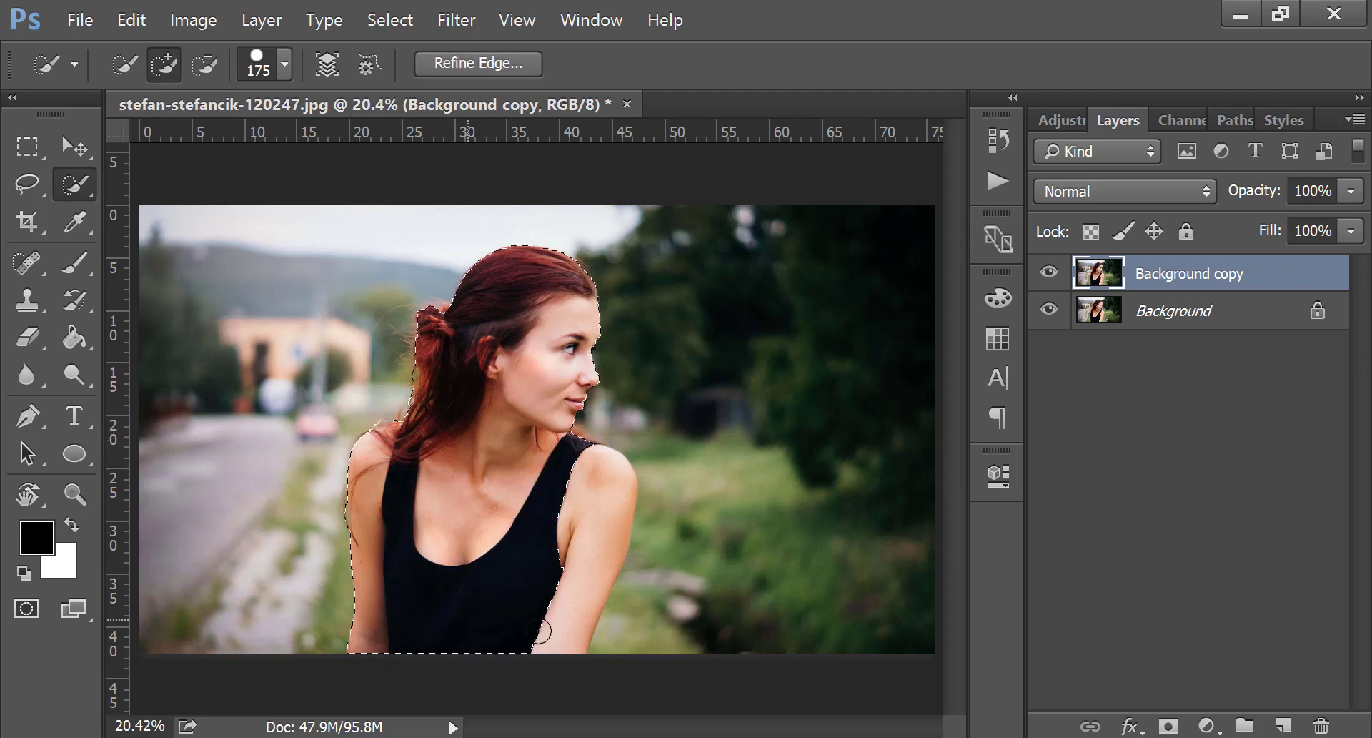
pyautogui.moveTo(536, 613); pyautogui.dragTo(552, 584)
# Subtract stray areas from the selection where the hair meets the left shoulder.
pyautogui.press('alt')
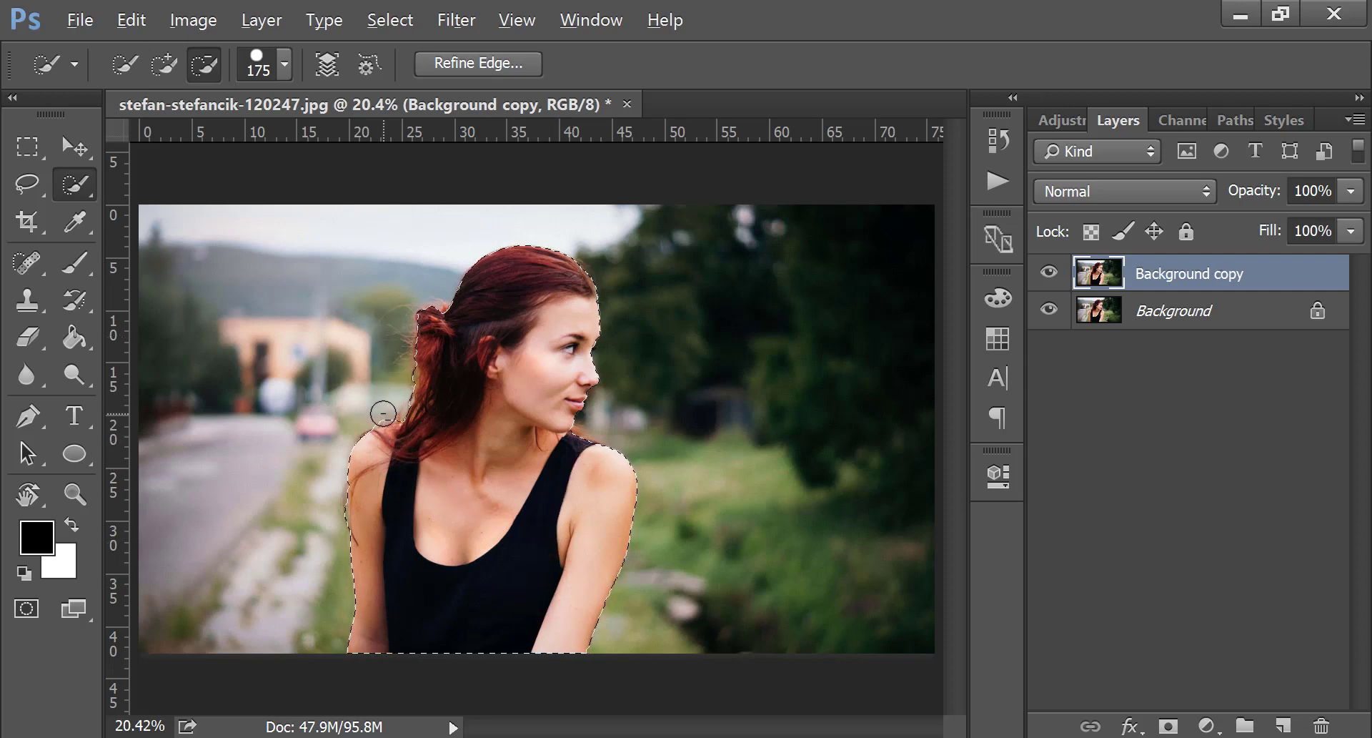
pyautogui.keyDown('alt'); pyautogui.click(383, 413); pyautogui.keyUp('alt')
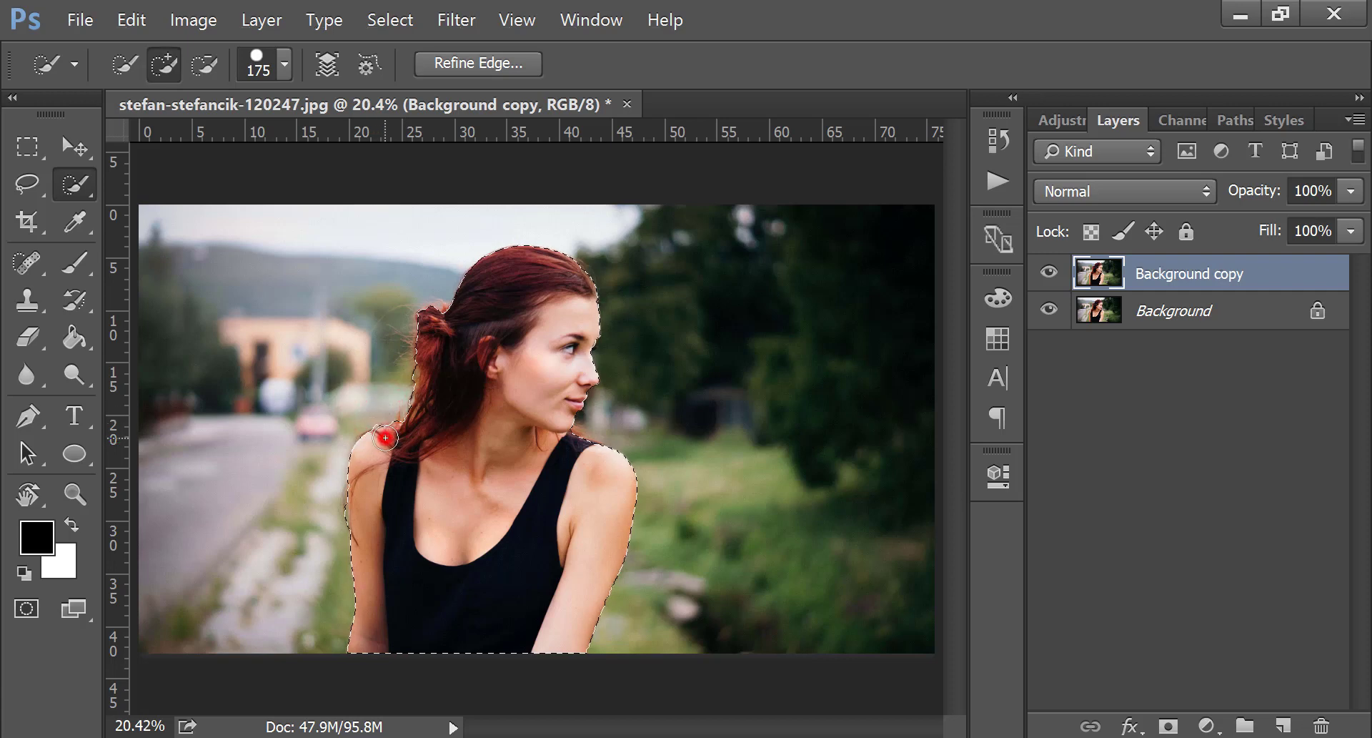
pyautogui.moveTo(385, 437); pyautogui.dragTo(375, 440)
pyautogui.moveTo(391, 435); pyautogui.dragTo(367, 408)
# Refine the selection edge around the hair bun.
pyautogui.press('alt')
pyautogui.moveTo(444, 320)
pyautogui.mouseDown()
pyautogui.moveTo(424, 323)
pyautogui.moveTo(416, 383)
pyautogui.mouseUp()
pyautogui.moveTo(399, 408)
pyautogui.mouseDown()
pyautogui.moveTo(359, 333)
pyautogui.moveTo(376, 373)
pyautogui.mouseUp()
pyautogui.moveTo(375, 318); pyautogui.dragTo(385, 310)
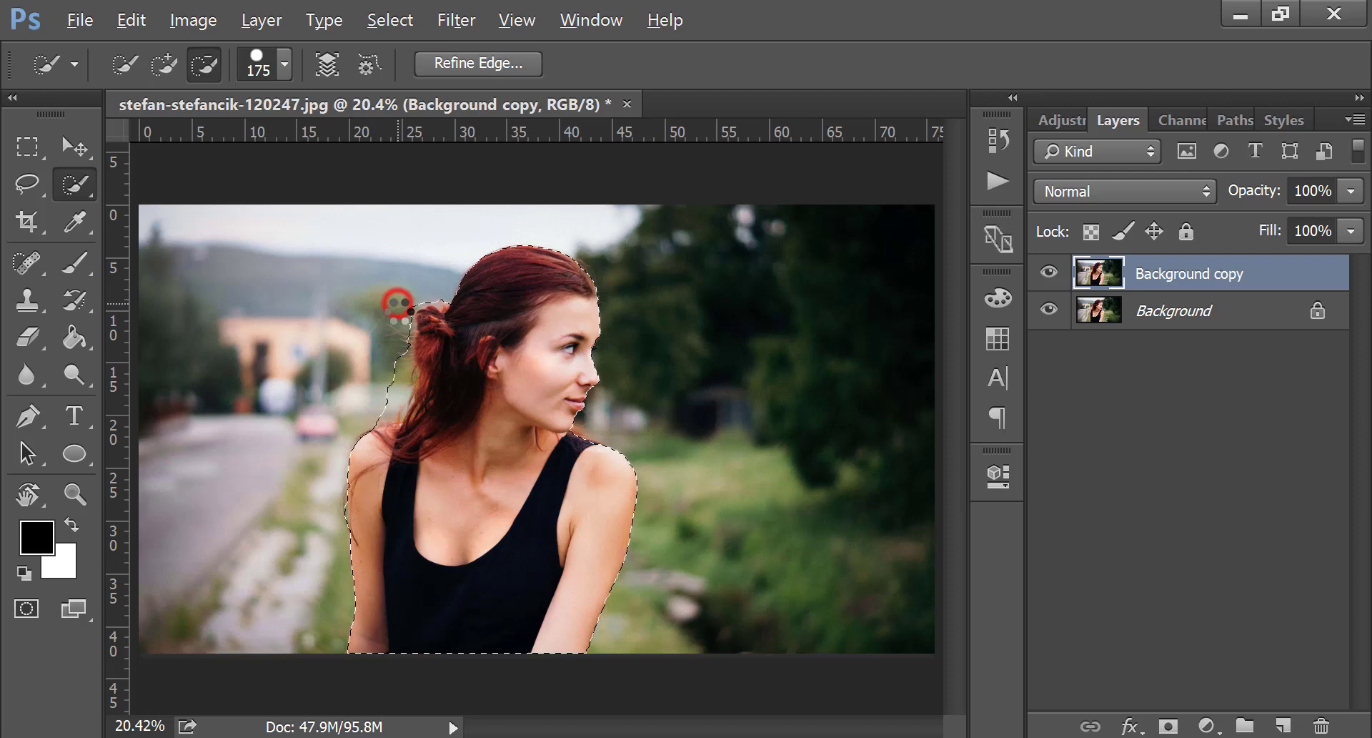
pyautogui.click(413, 336)
pyautogui.moveTo(413, 336); pyautogui.dragTo(406, 355)
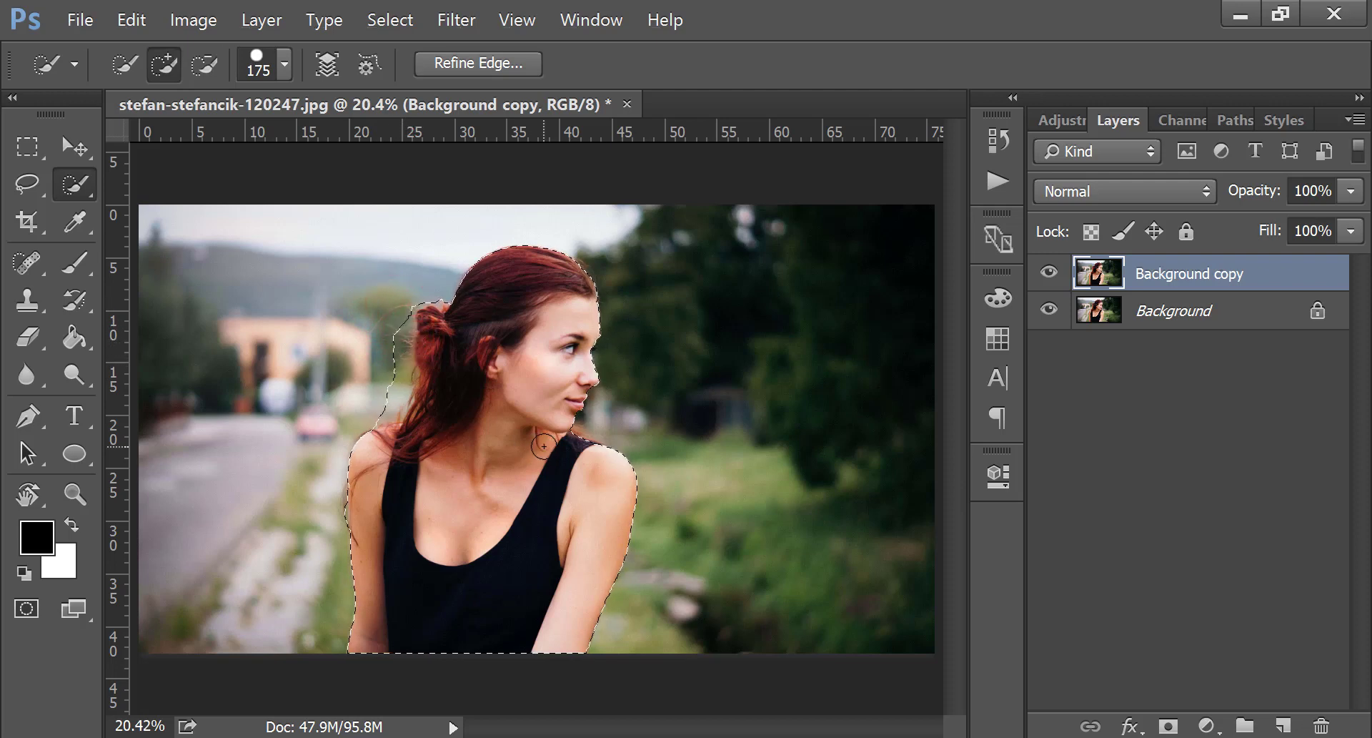
pyautogui.click(581, 342)
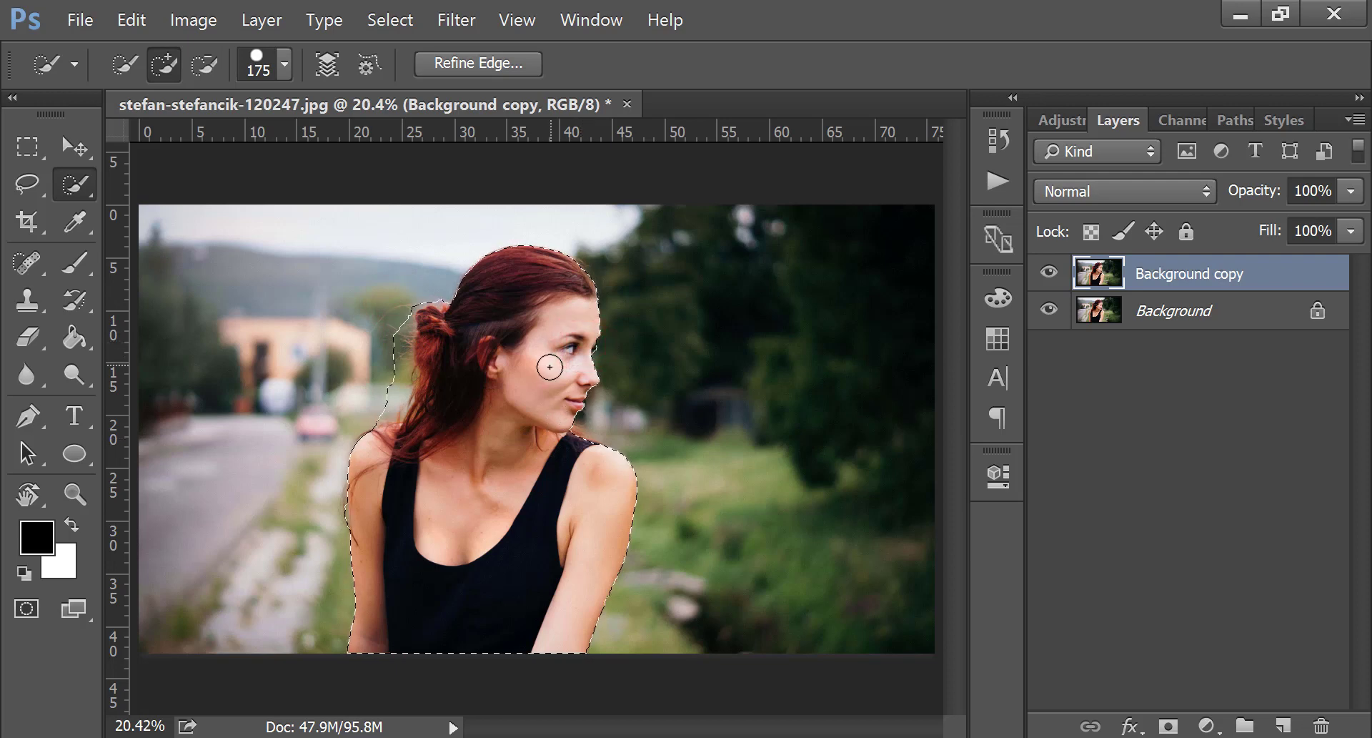
# Open Refine Edge for the selection, then undo a trial edge stroke along the hair.
pyautogui.click(492, 66)
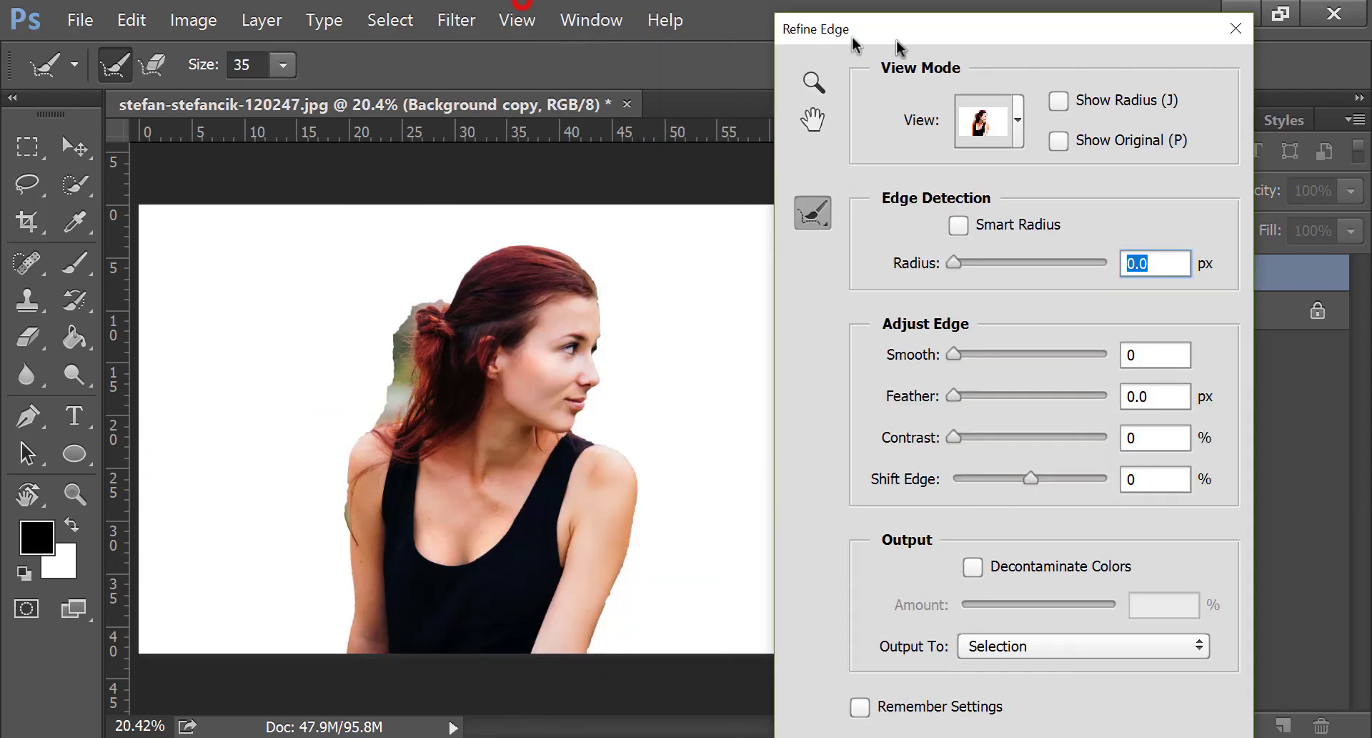
pyautogui.moveTo(533, 9); pyautogui.dragTo(872, 51)
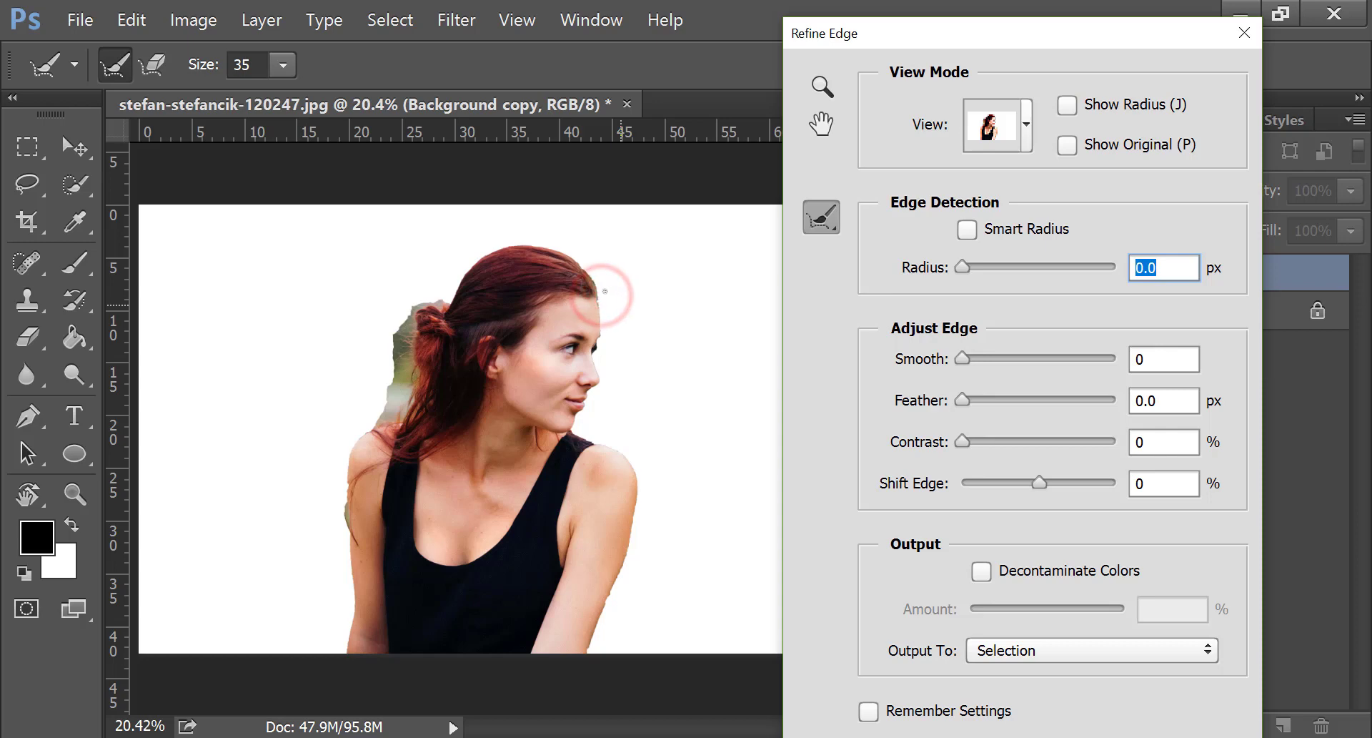
pyautogui.moveTo(607, 314); pyautogui.dragTo(600, 286)
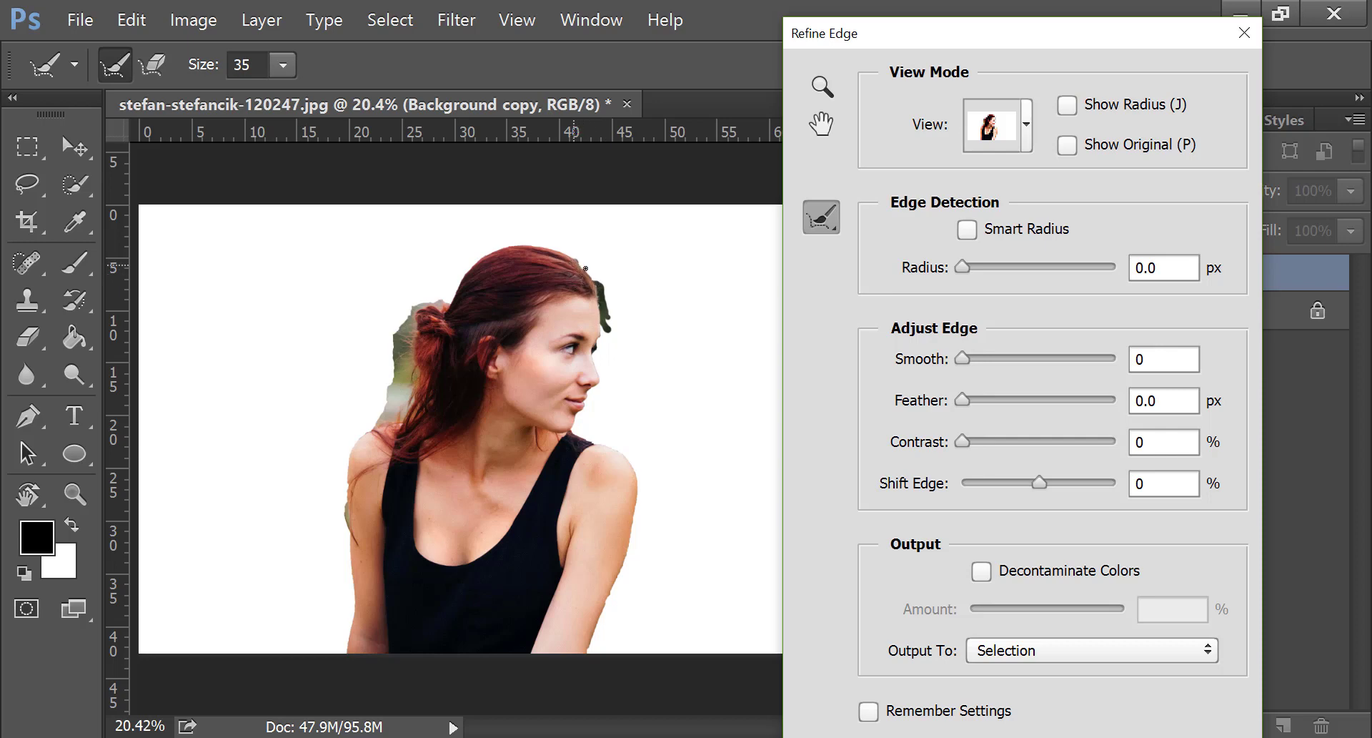
pyautogui.hotkey('ctrl', 'z')
# Apply Smart Radius 4.5 px and Contrast 29%, outputting to a new layer with mask.
pyautogui.click(967, 229)
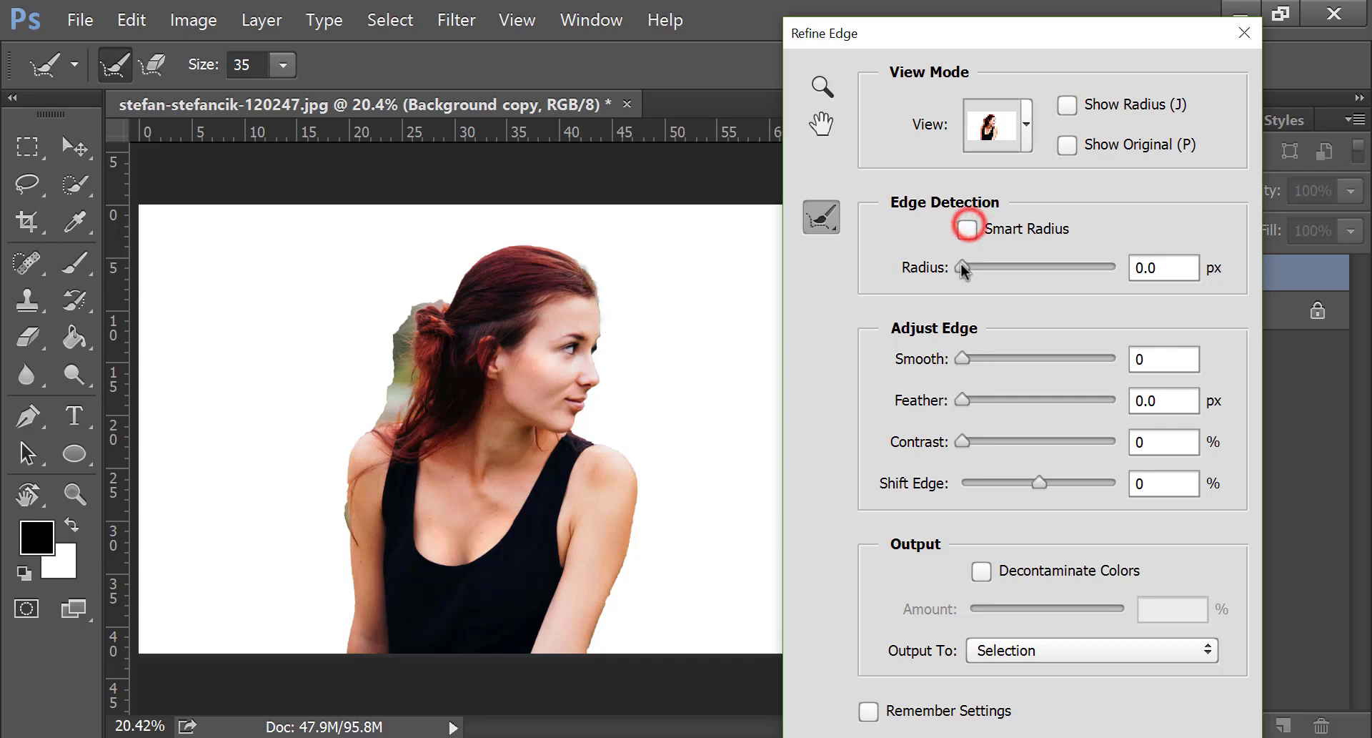
pyautogui.moveTo(981, 277); pyautogui.dragTo(1002, 280)
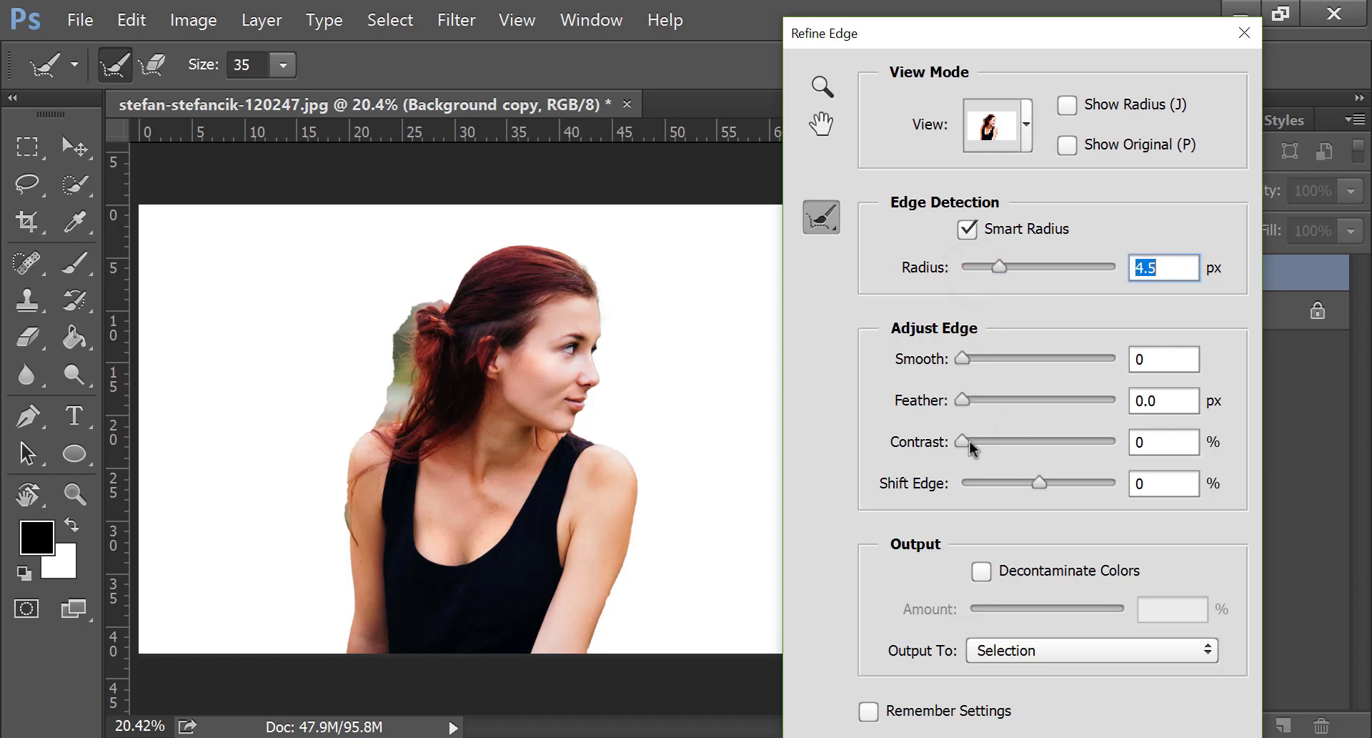
pyautogui.moveTo(969, 441); pyautogui.dragTo(1006, 445)
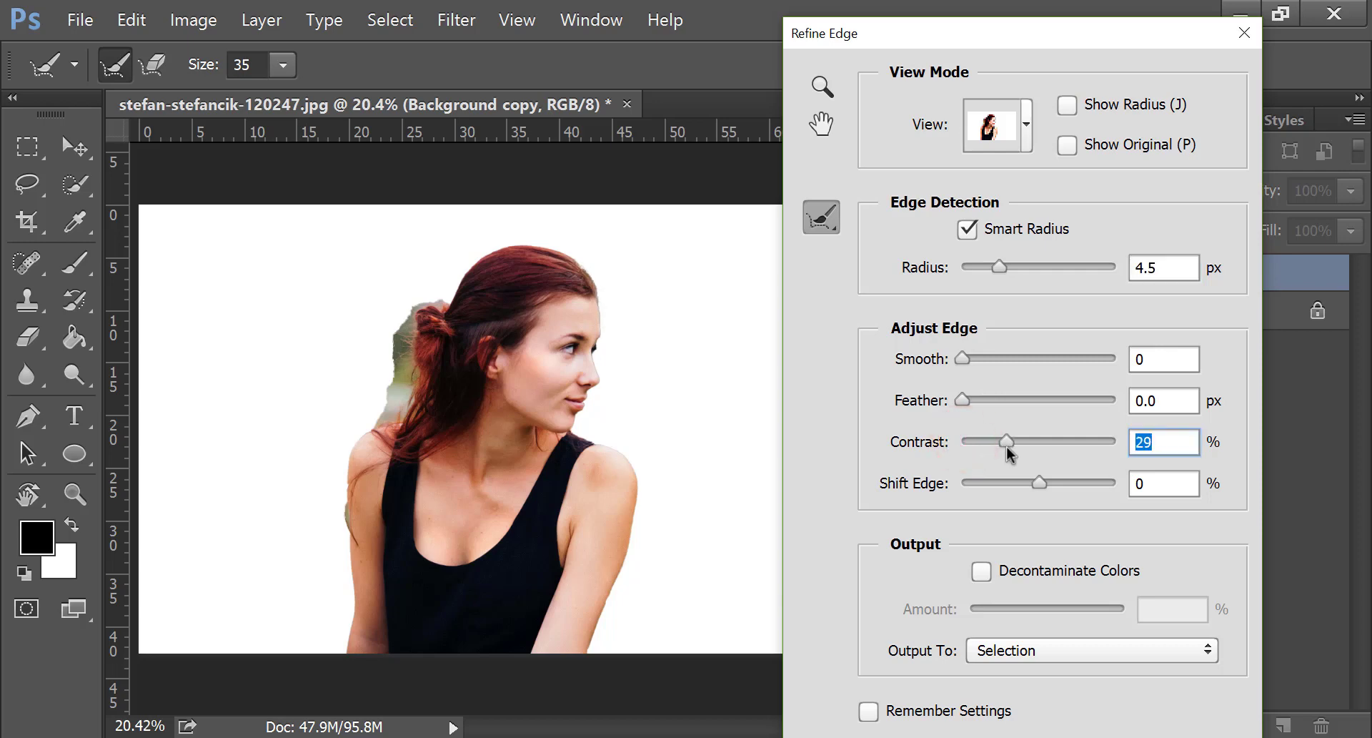
pyautogui.click(1020, 646)
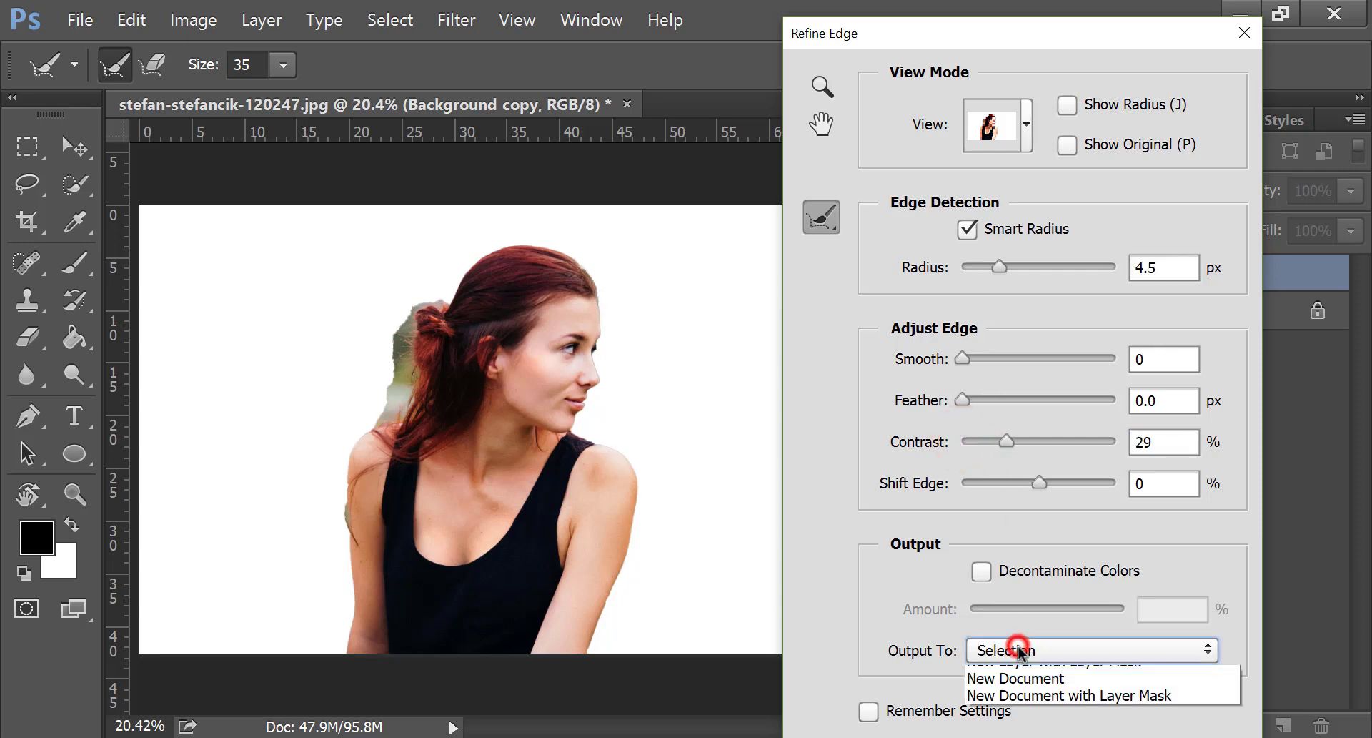
pyautogui.click(1034, 724)
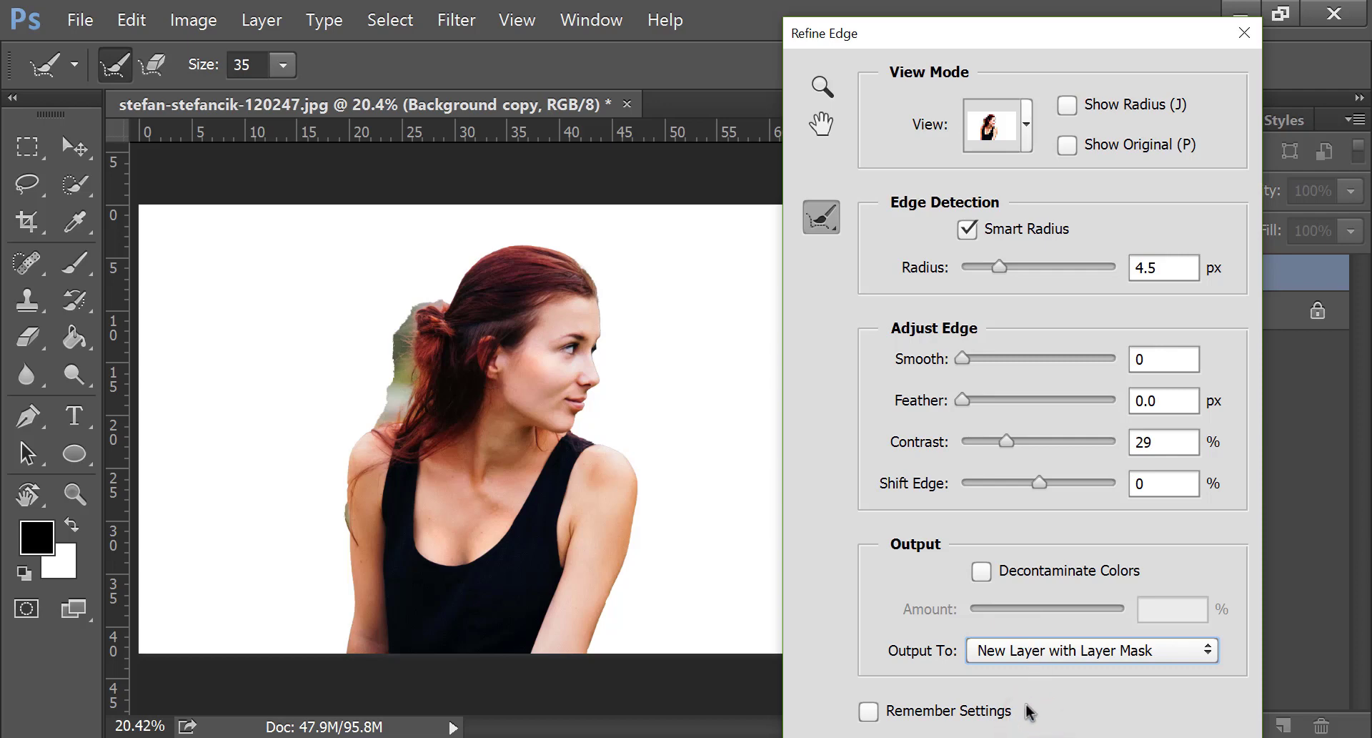
pyautogui.moveTo(855, 36); pyautogui.dragTo(852, 19)
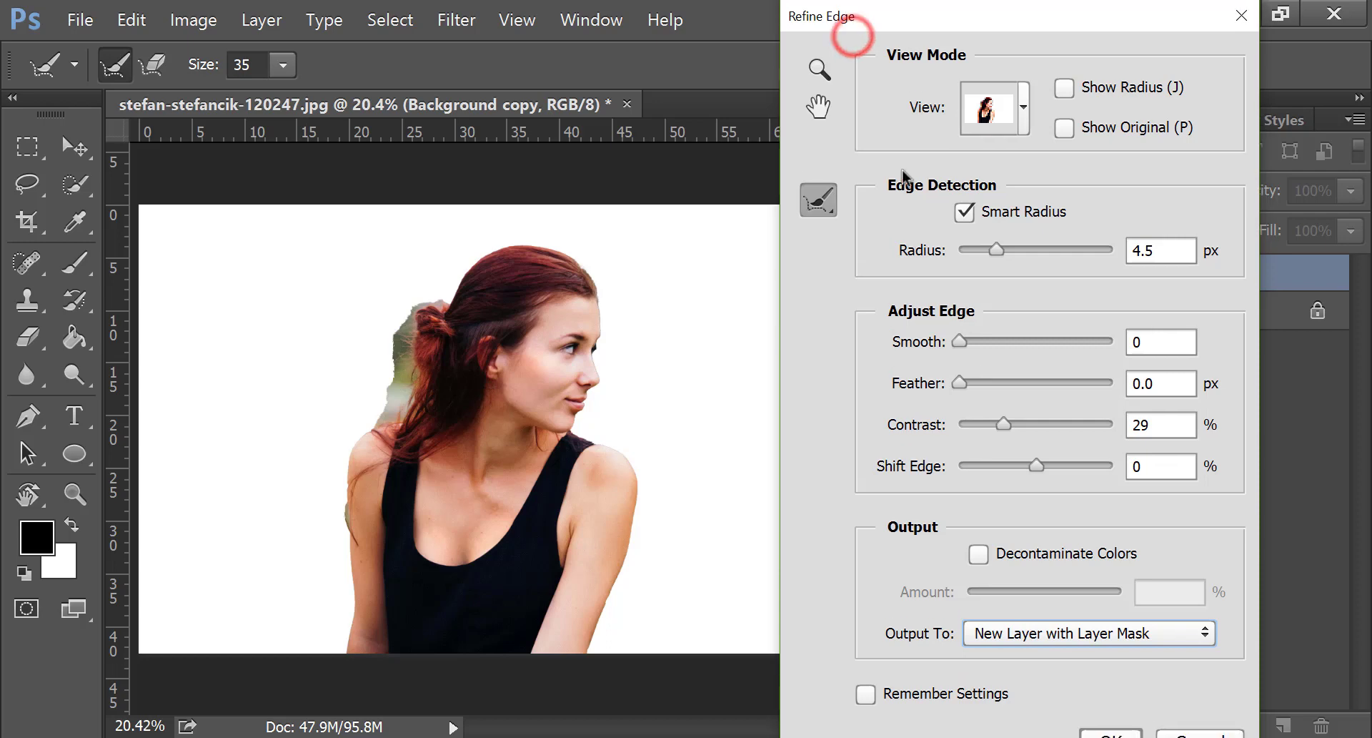
pyautogui.click(1095, 730)
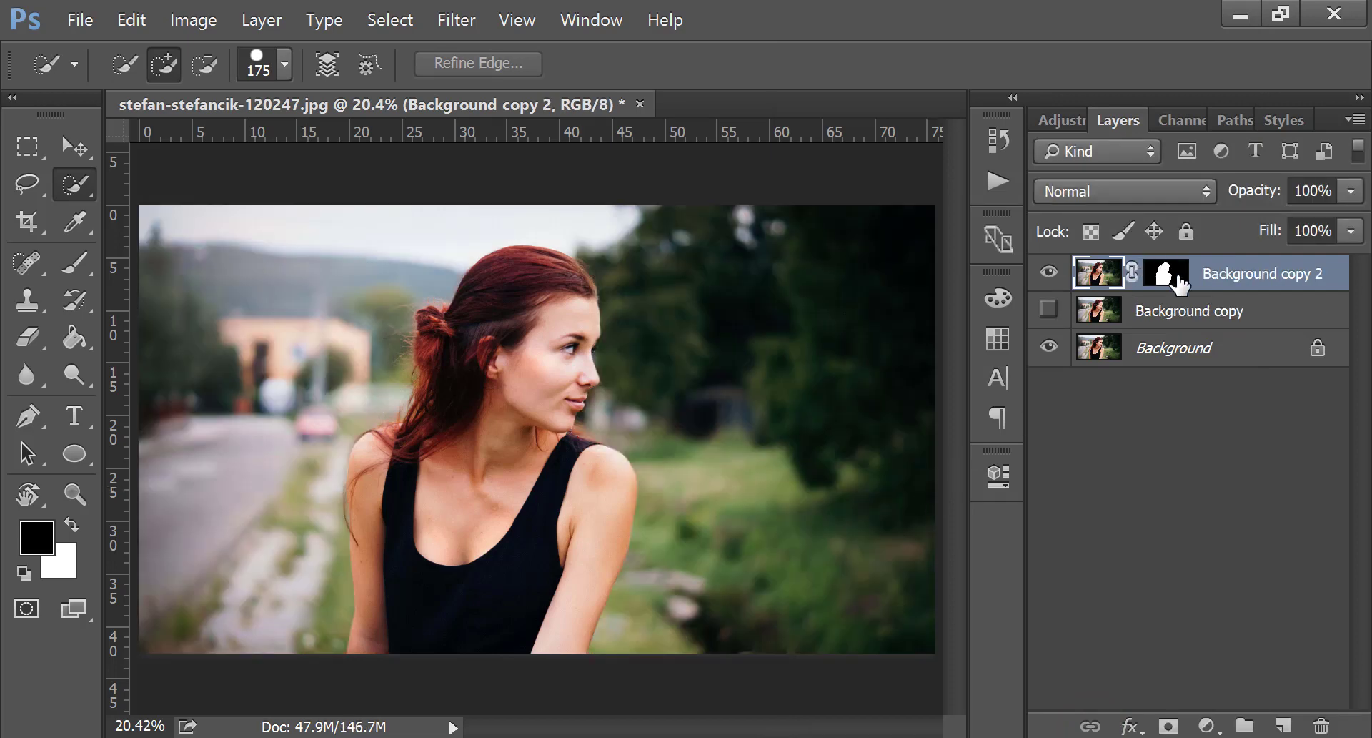
# Load the woman's mask as a selection, hide Background copy 2, and expand by 30 px on Background copy.
pyautogui.keyDown('ctrl'); pyautogui.click(1173, 281); pyautogui.keyUp('ctrl')
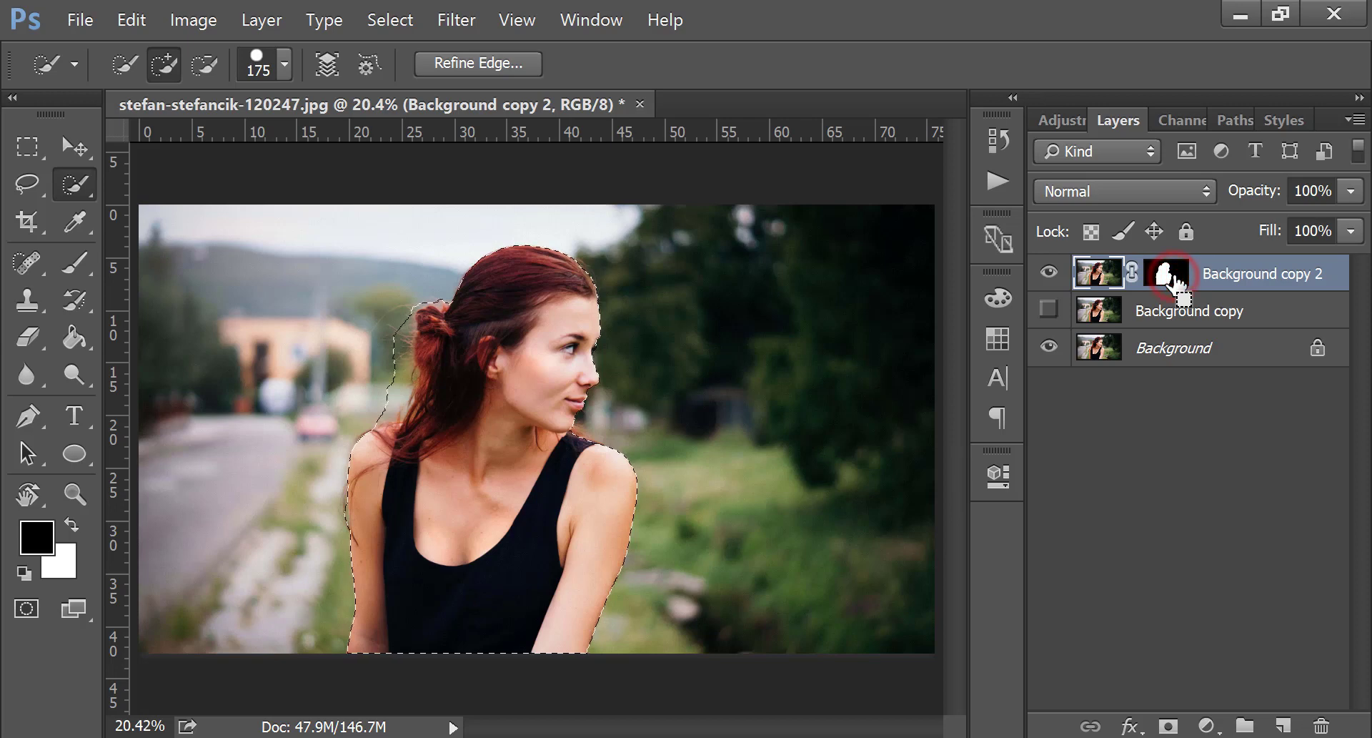
pyautogui.click(1048, 272)
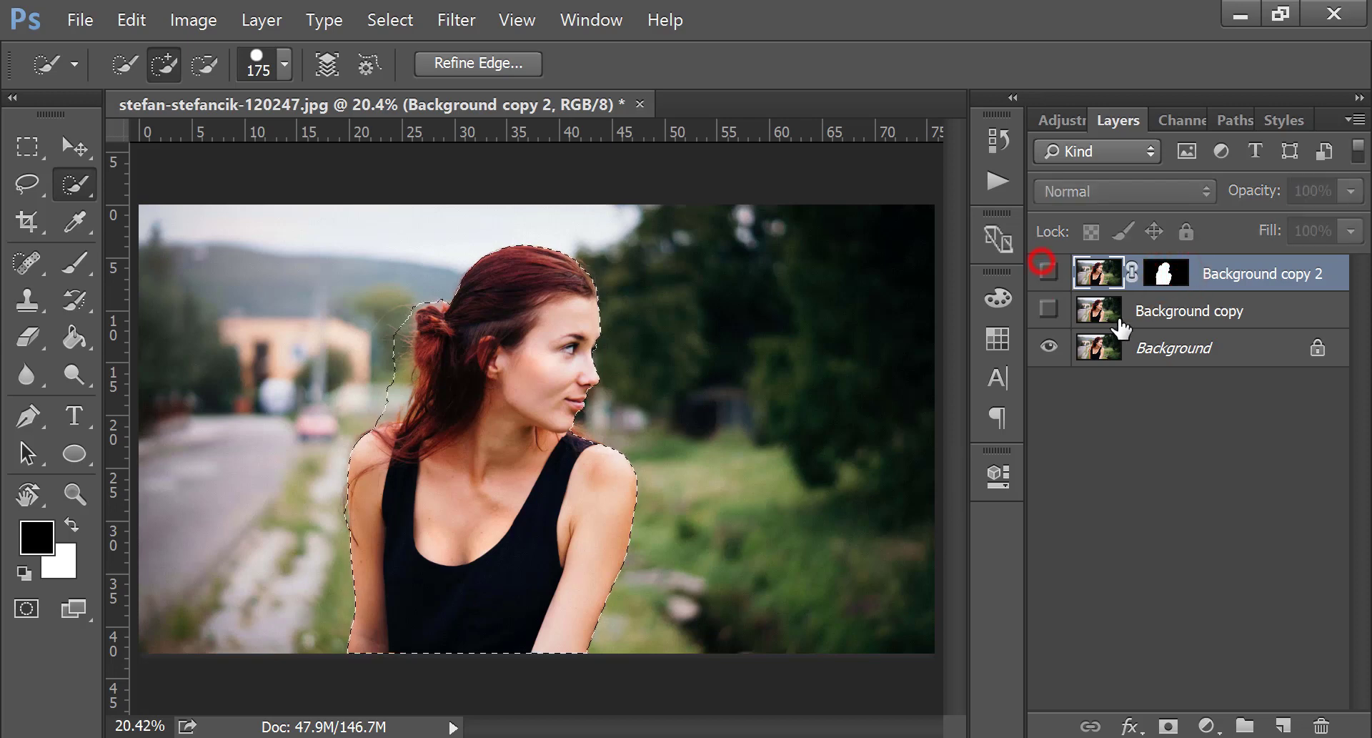
pyautogui.click(1127, 311)
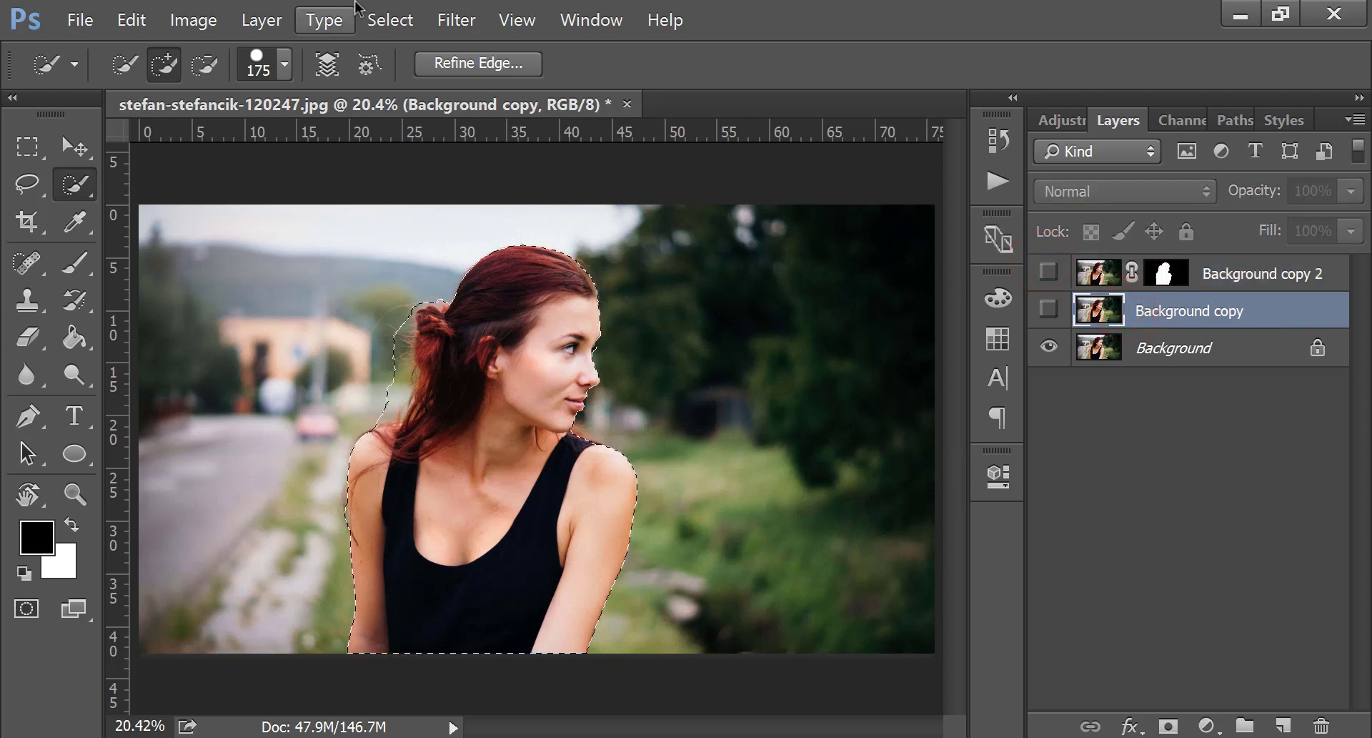
pyautogui.click(386, 20)
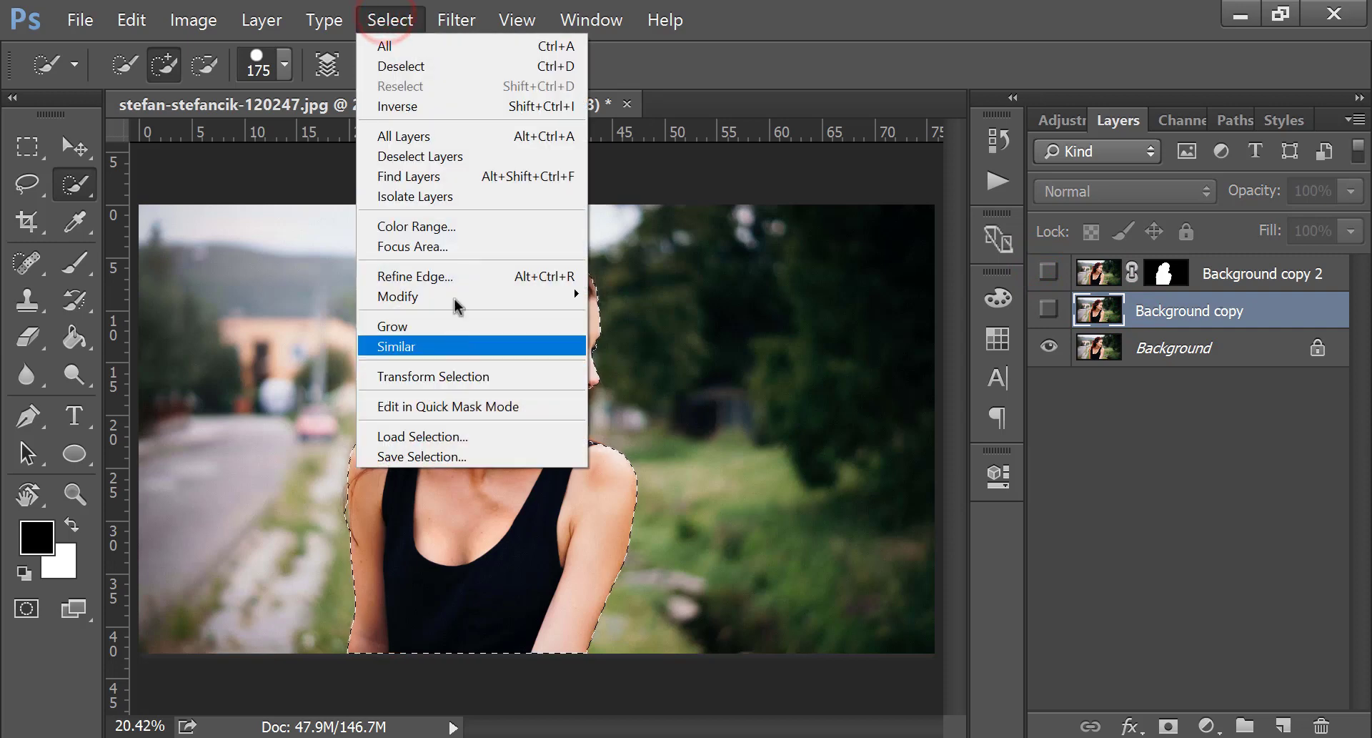
pyautogui.moveTo(471, 296)
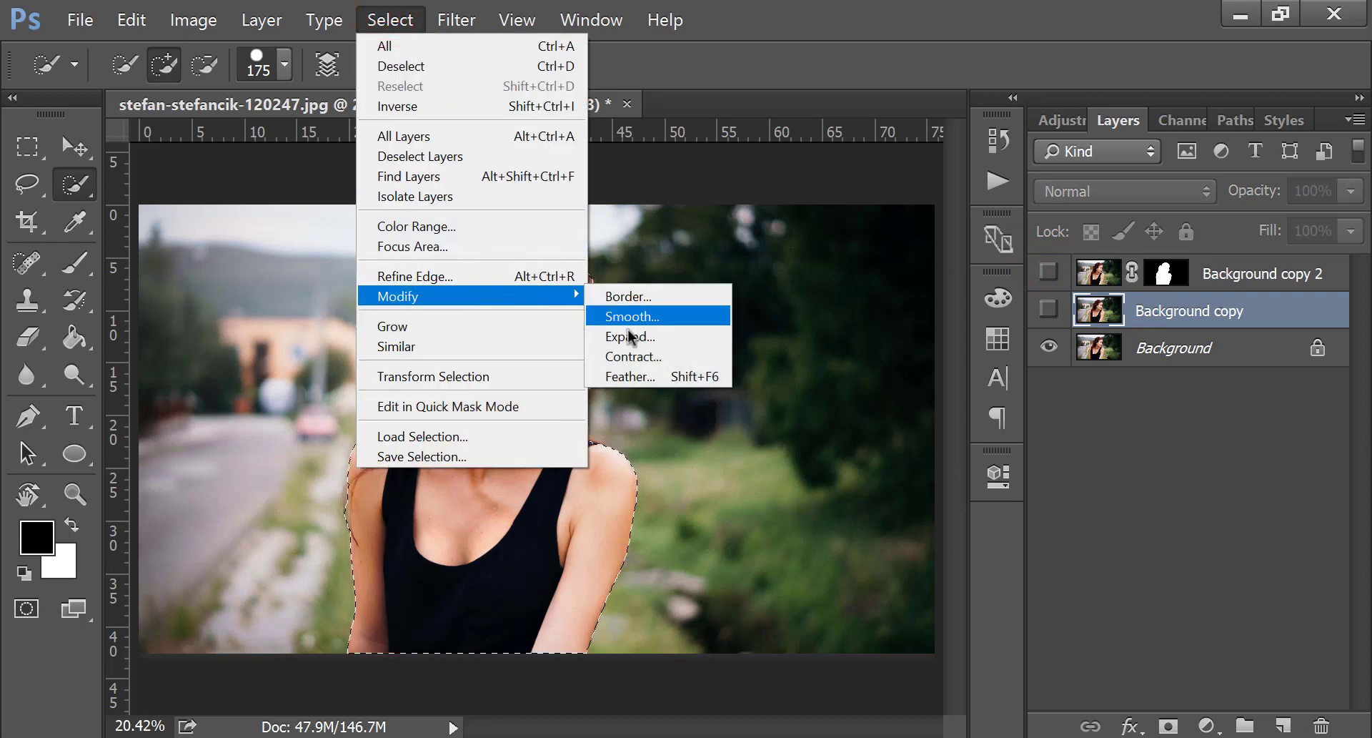
pyautogui.click(629, 334)
pyautogui.click(776, 214)
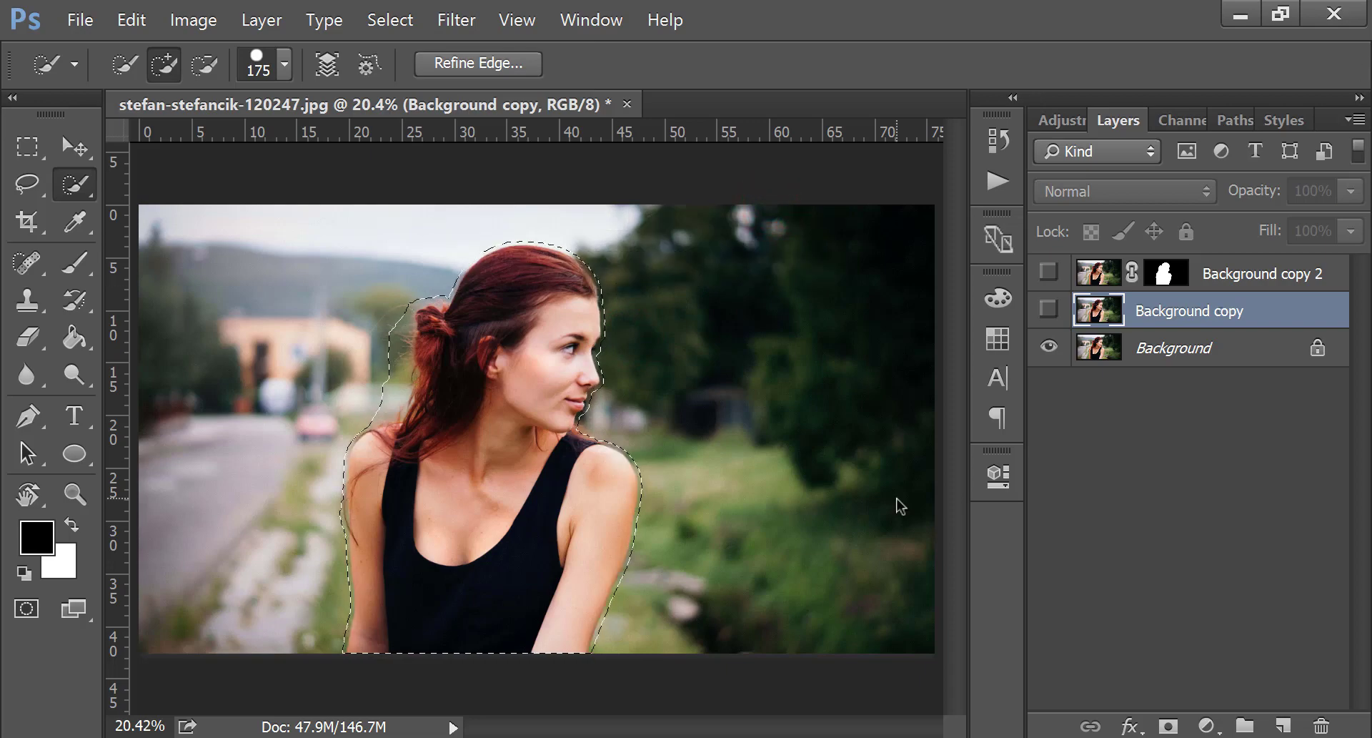
pyautogui.click(125, 29)
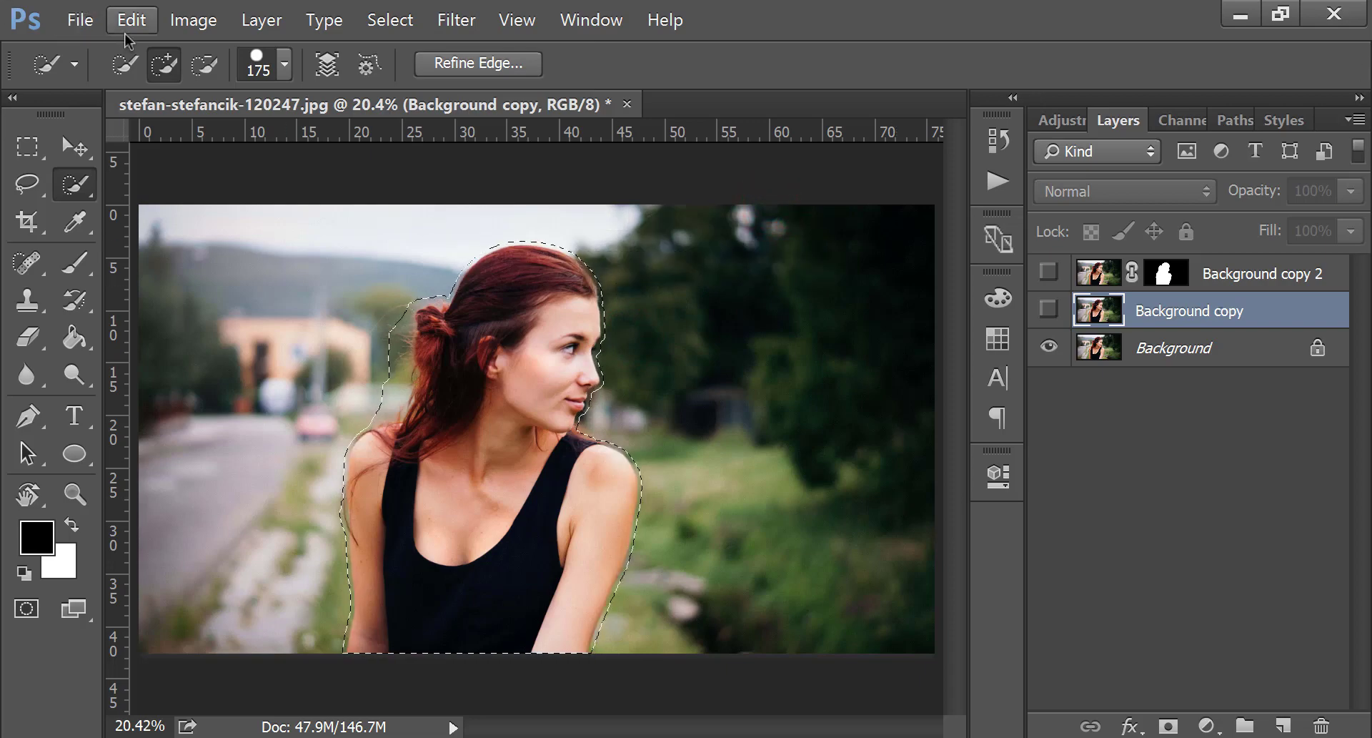
# Show Background copy and Content-Aware fill the expanded selection to erase the woman.
pyautogui.click(1047, 312)
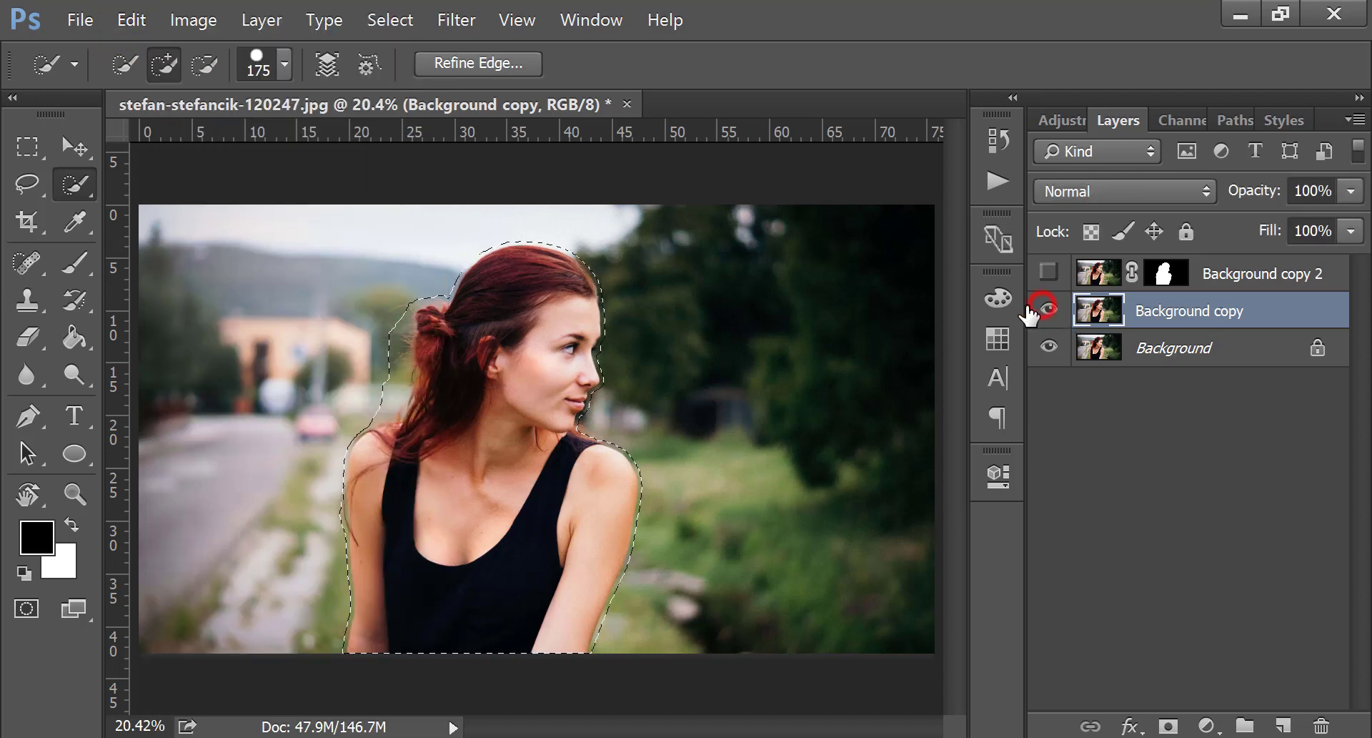
pyautogui.click(142, 13)
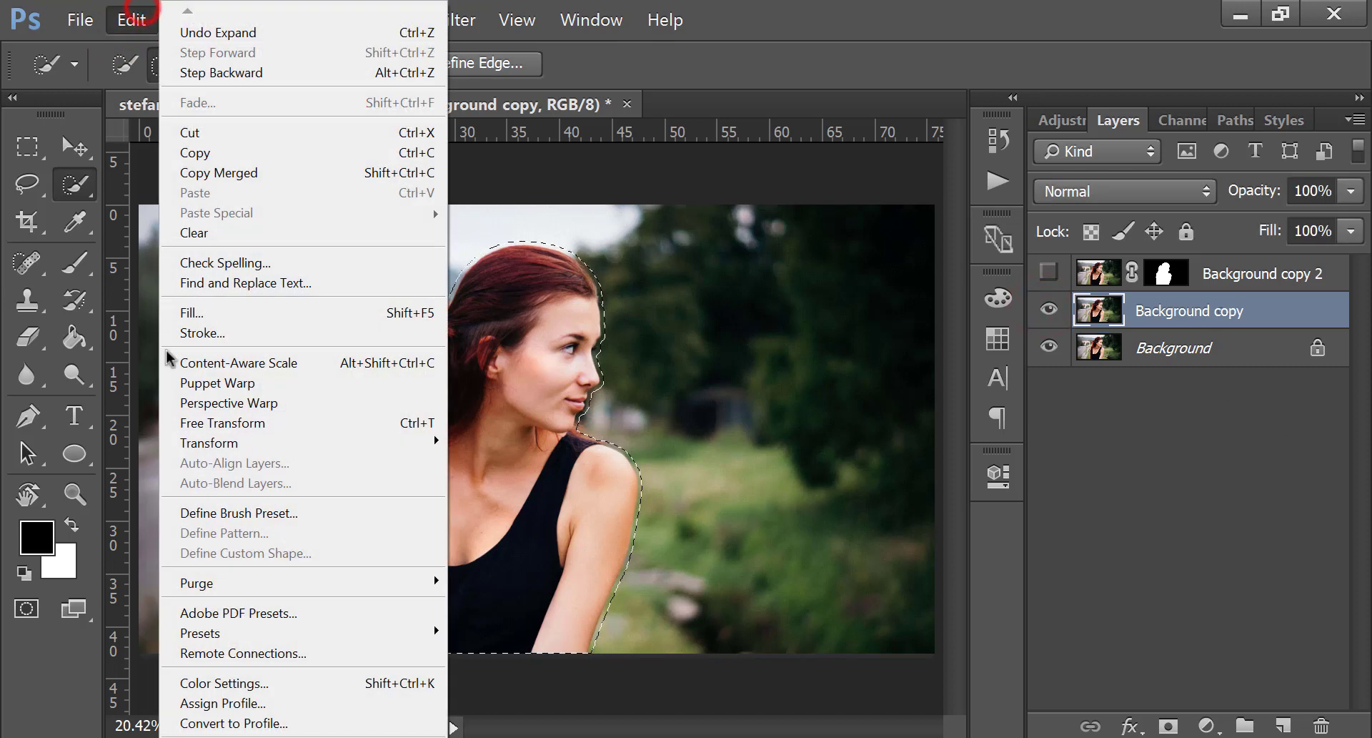
pyautogui.click(180, 313)
pyautogui.click(595, 63)
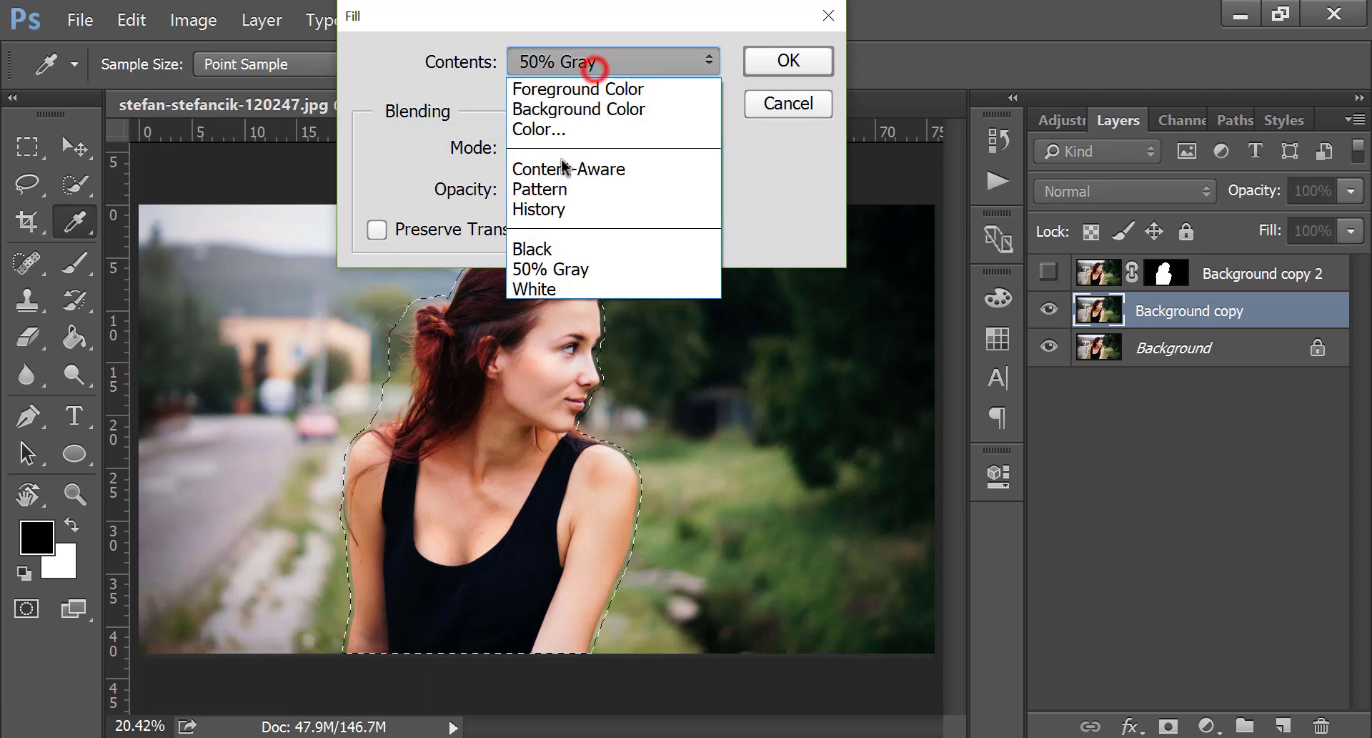
pyautogui.click(565, 171)
pyautogui.click(754, 55)
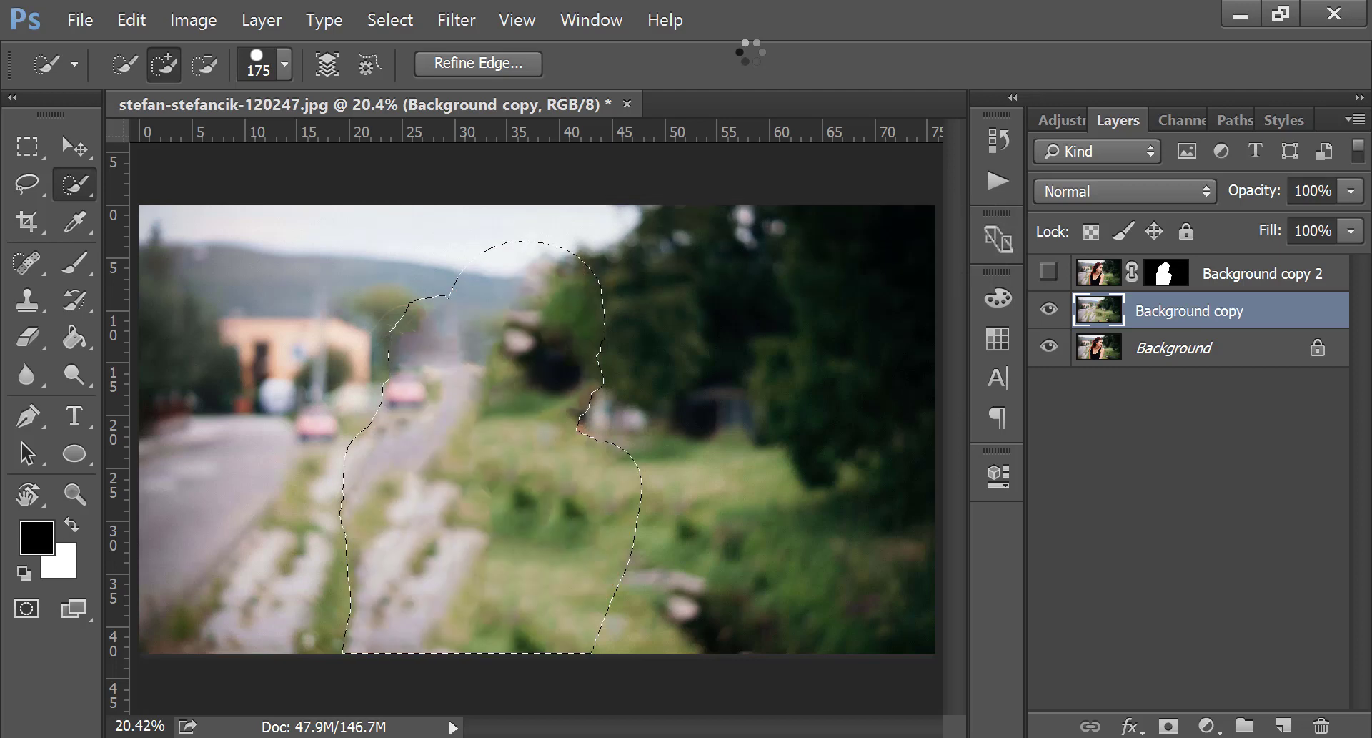
# Show Background copy 2 again, deselect, and toggle its visibility to compare.
pyautogui.click(1048, 271)
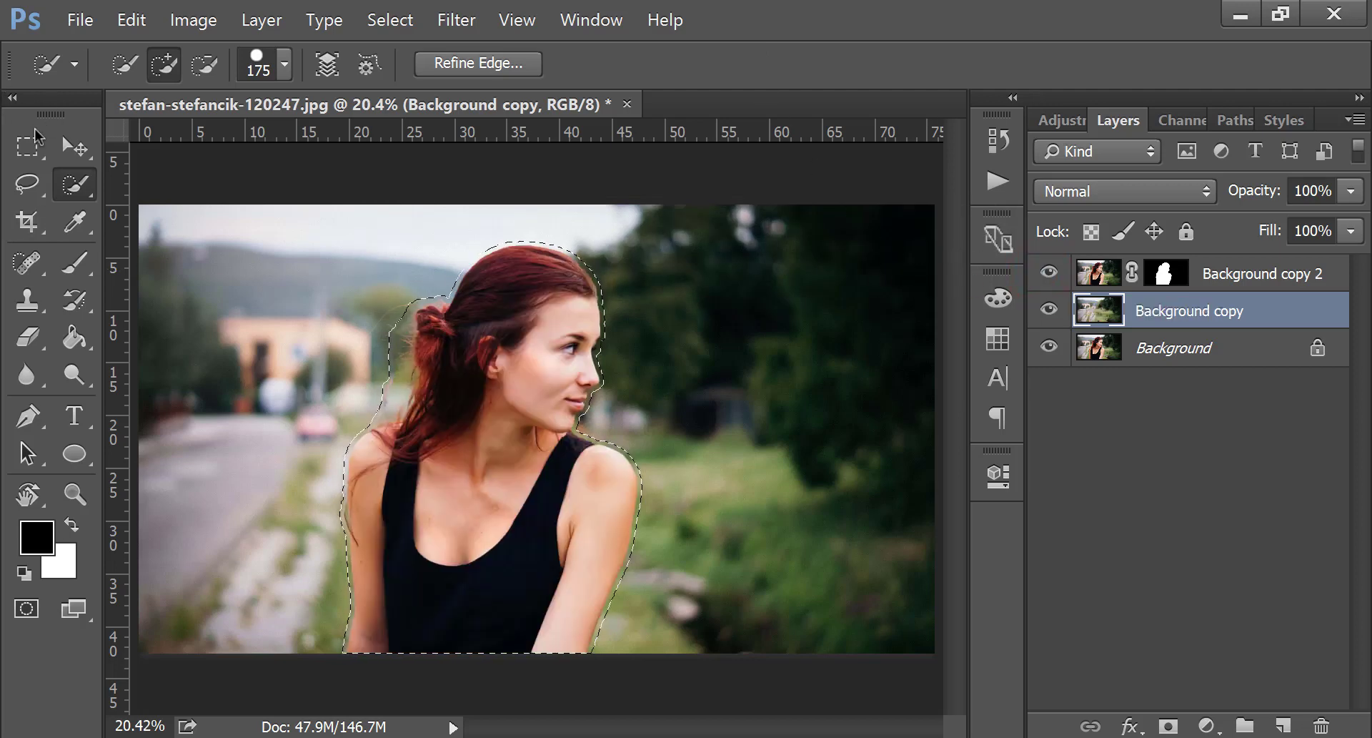
pyautogui.click(29, 144)
pyautogui.click(253, 243)
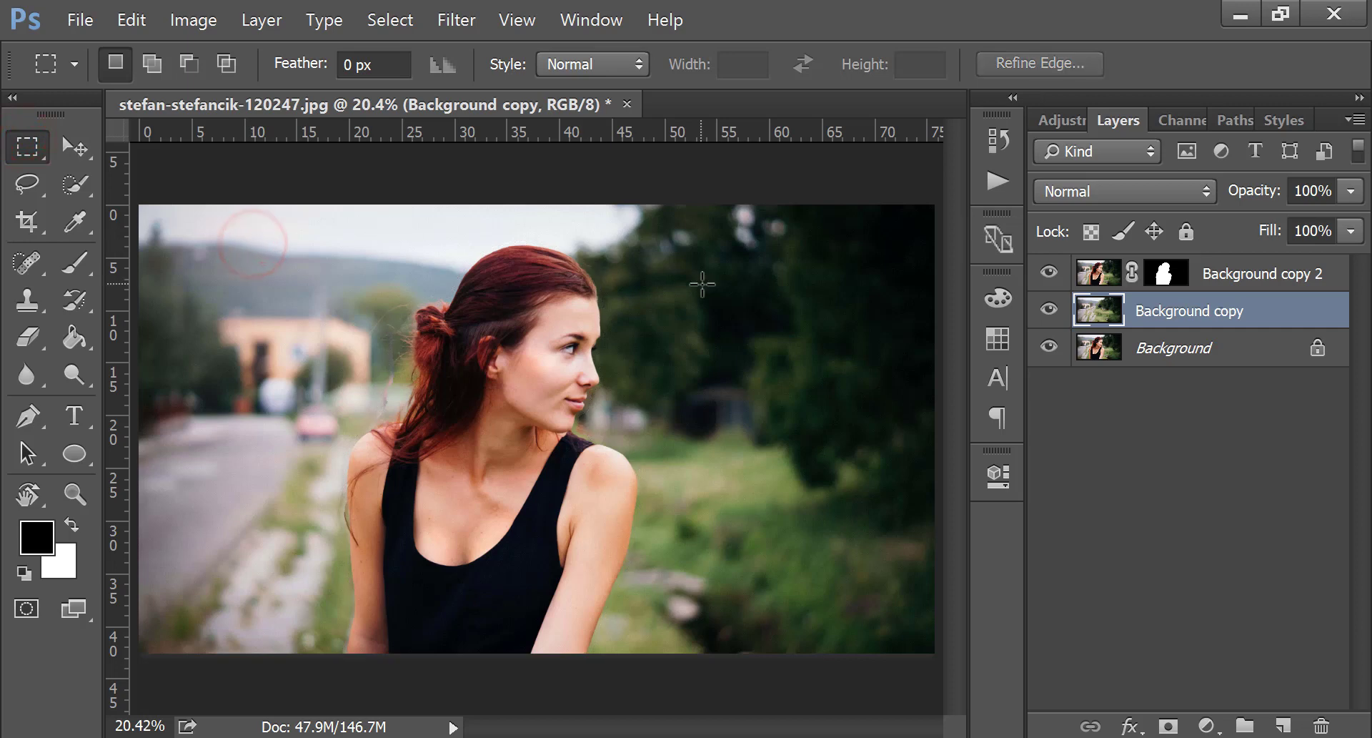
pyautogui.click(1045, 273)
# Spot-heal the stray hair strands beside the bun on Background copy.
pyautogui.click(28, 263)
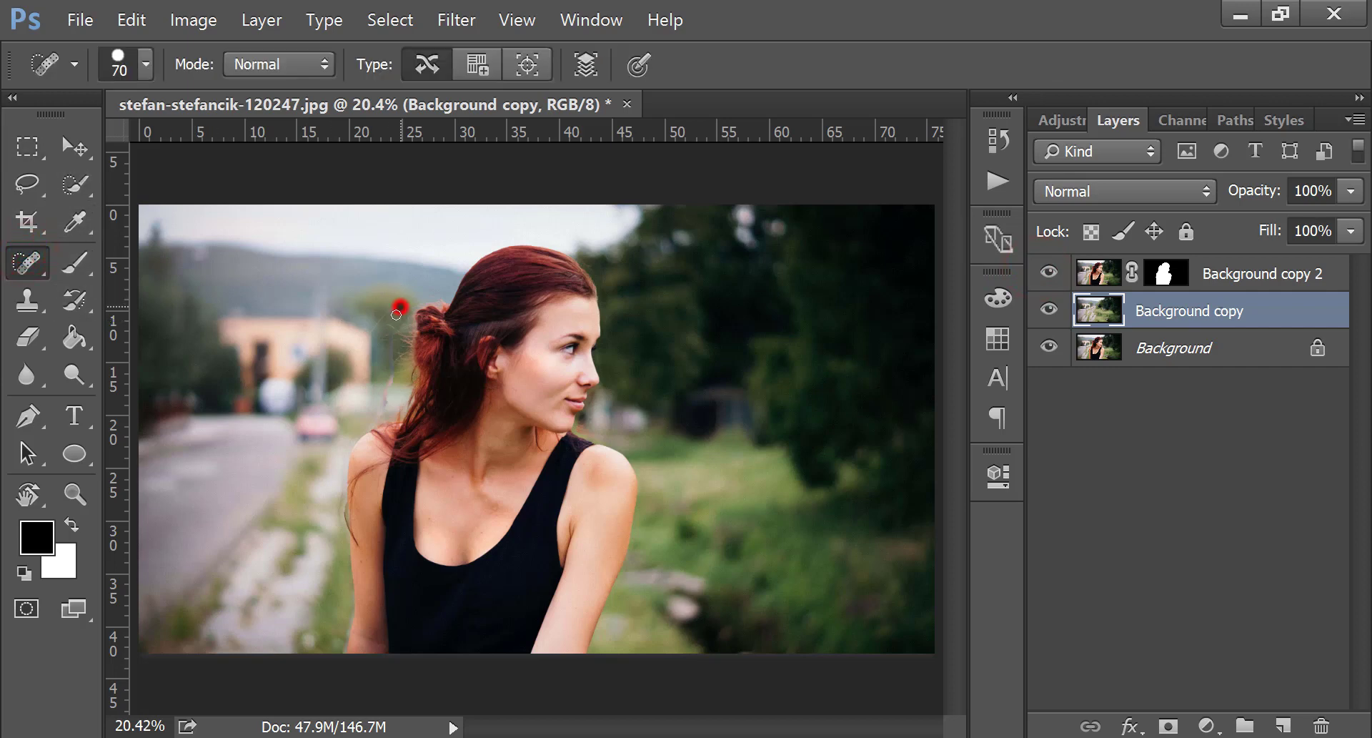
pyautogui.moveTo(397, 315)
pyautogui.mouseDown()
pyautogui.moveTo(377, 425)
pyautogui.moveTo(391, 377)
pyautogui.moveTo(352, 406)
pyautogui.mouseUp()
pyautogui.moveTo(386, 394)
pyautogui.mouseDown()
pyautogui.moveTo(391, 319)
pyautogui.moveTo(419, 296)
pyautogui.mouseUp()
pyautogui.moveTo(378, 389); pyautogui.dragTo(380, 421)
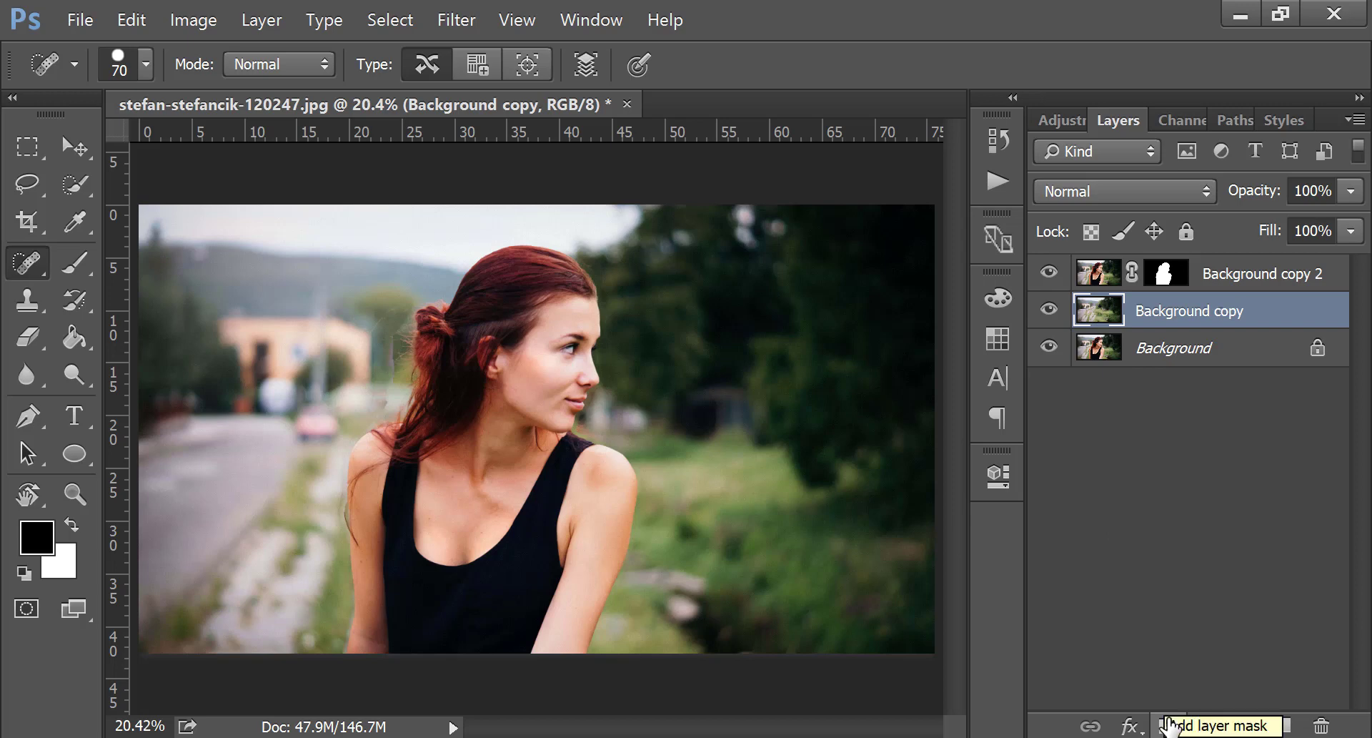
# Set a black 200 px brush and try, then undo, a stroke on Background copy 2's mask by the bun.
pyautogui.click(1166, 272)
pyautogui.press('x')
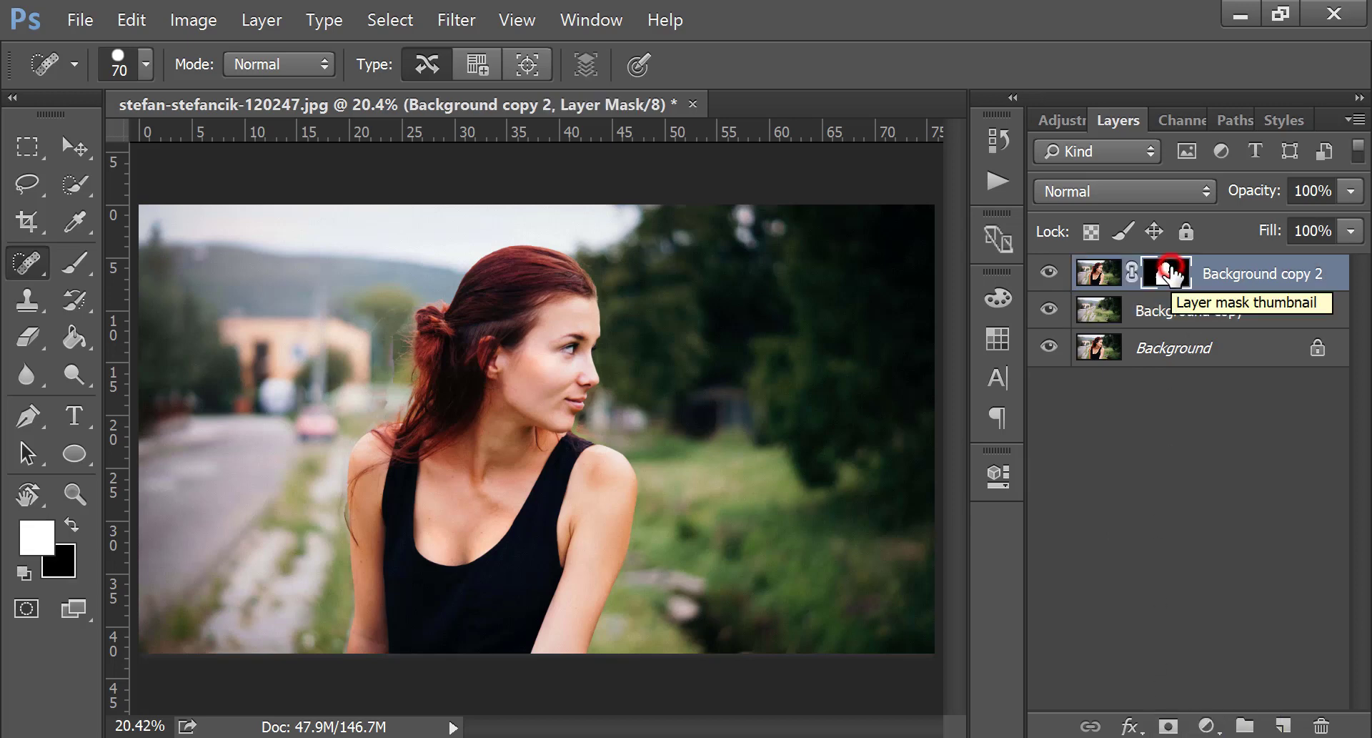
pyautogui.click(73, 262)
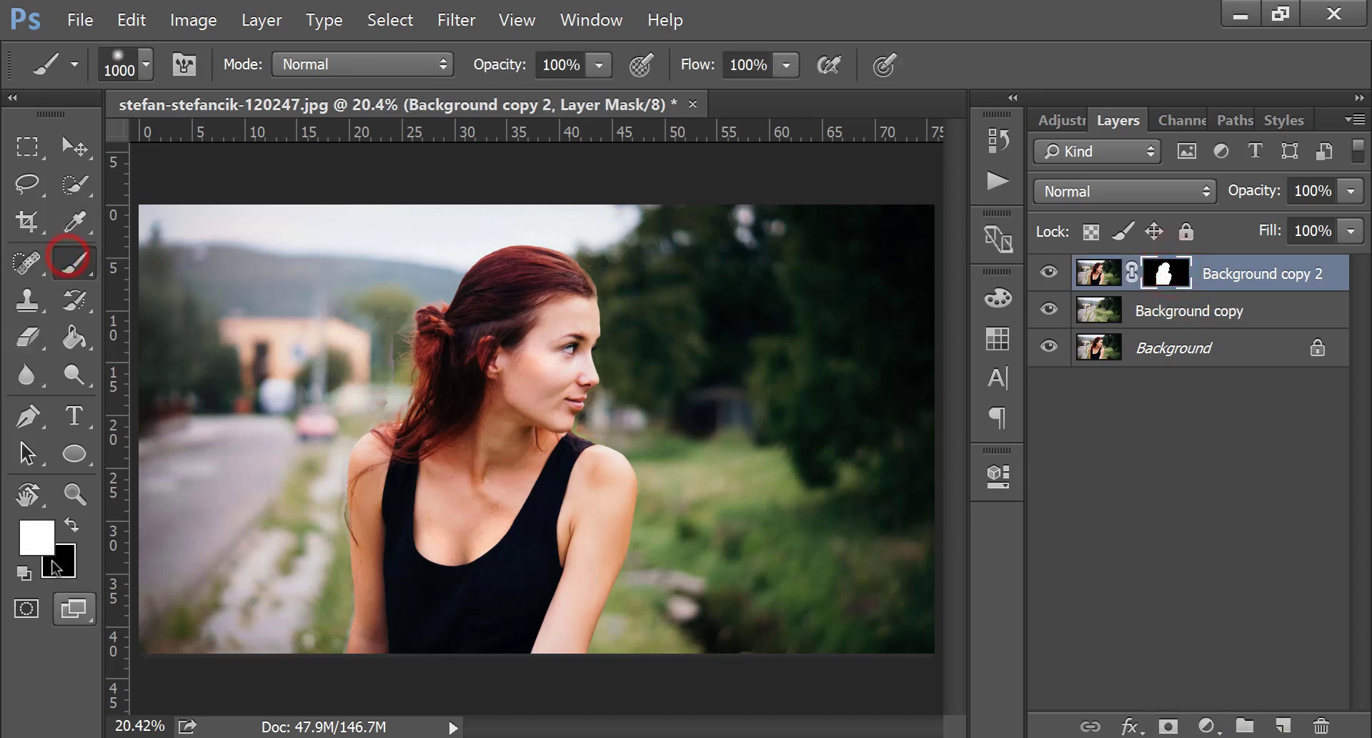
pyautogui.click(71, 524)
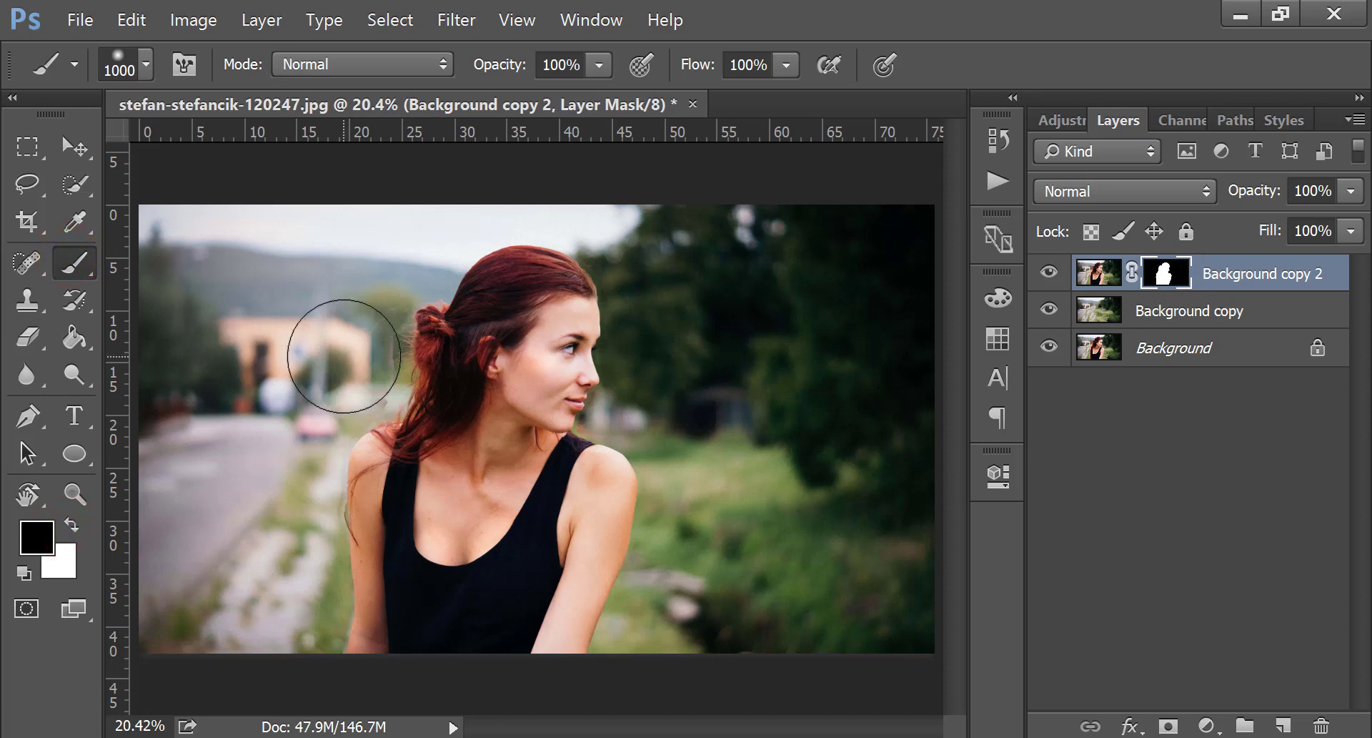
pyautogui.press('[')
pyautogui.press('[')
pyautogui.press('[')
pyautogui.click(397, 327)
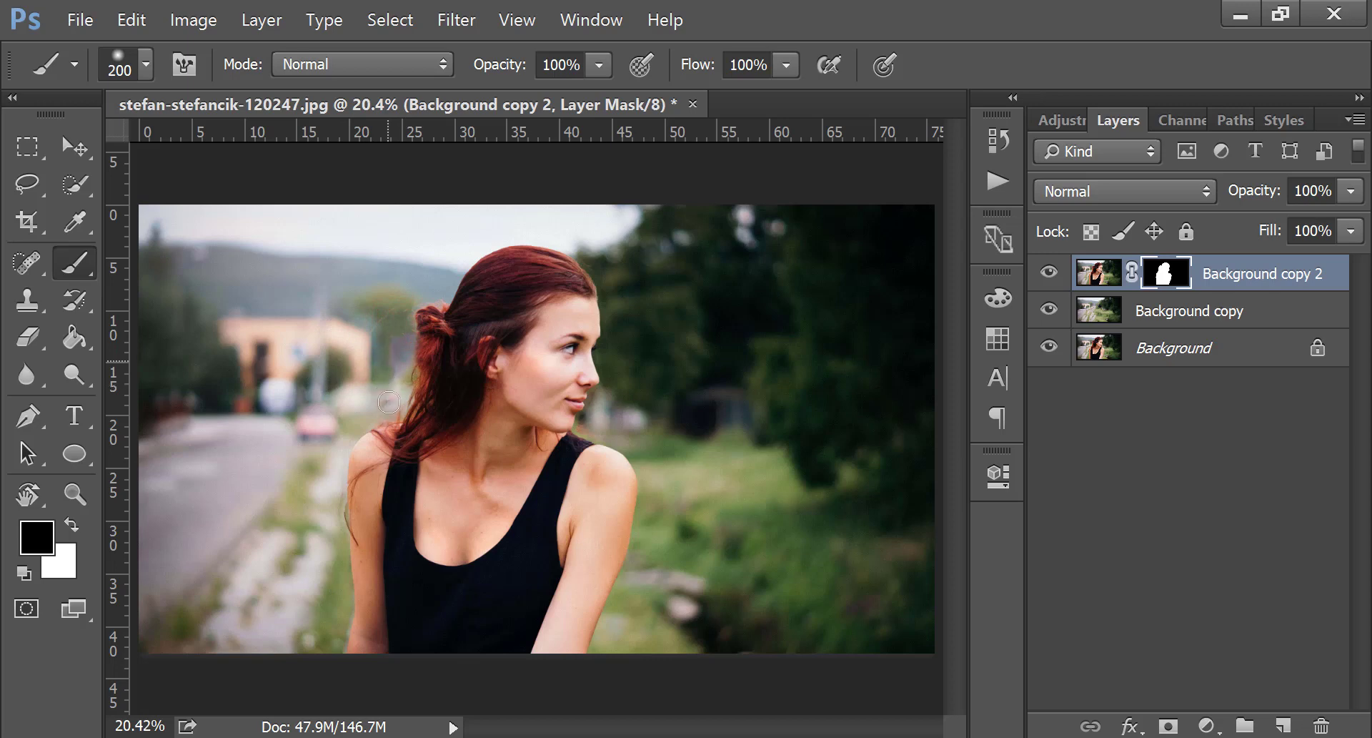
pyautogui.moveTo(401, 357); pyautogui.dragTo(416, 301)
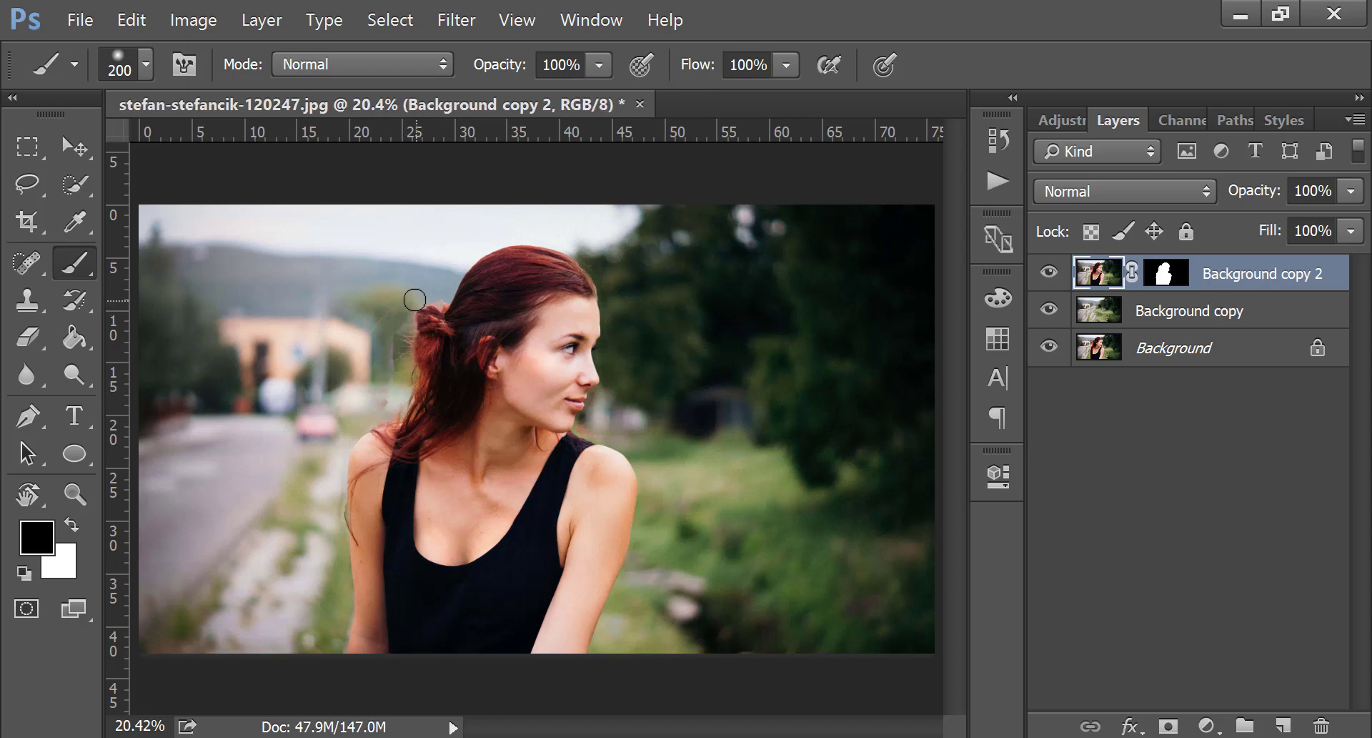
pyautogui.hotkey('ctrl', 'z')
# Try white and black brush touches on Background copy 2's mask around the hair.
pyautogui.click(75, 525)
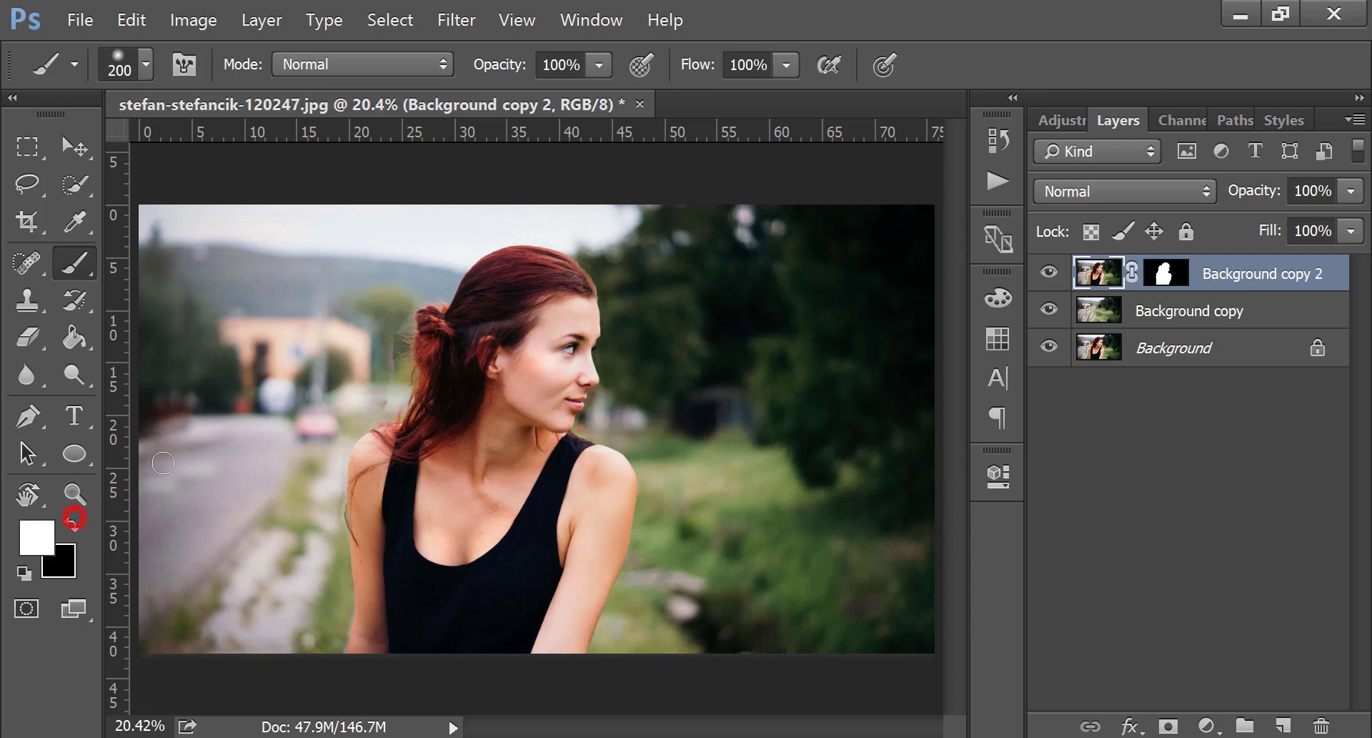
pyautogui.moveTo(399, 368); pyautogui.dragTo(403, 329)
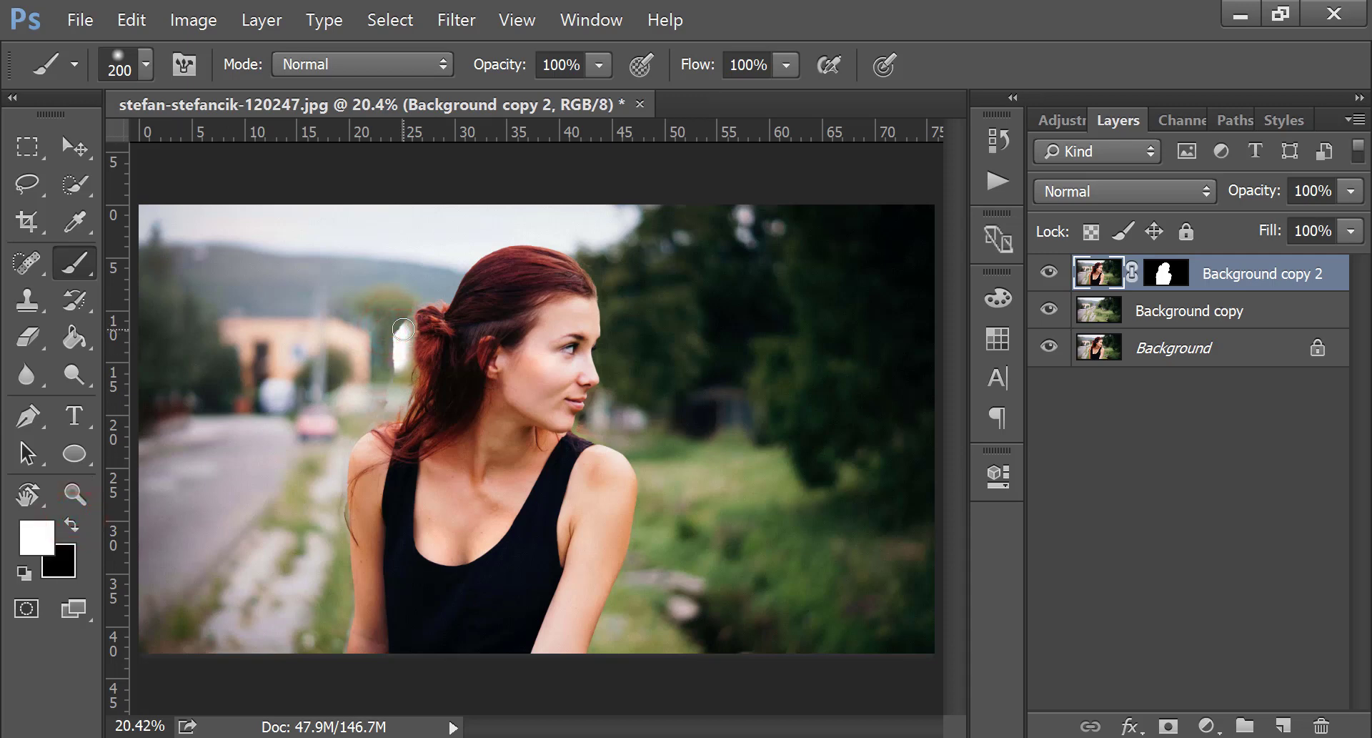
pyautogui.hotkey('ctrl', 'z')
pyautogui.click(72, 526)
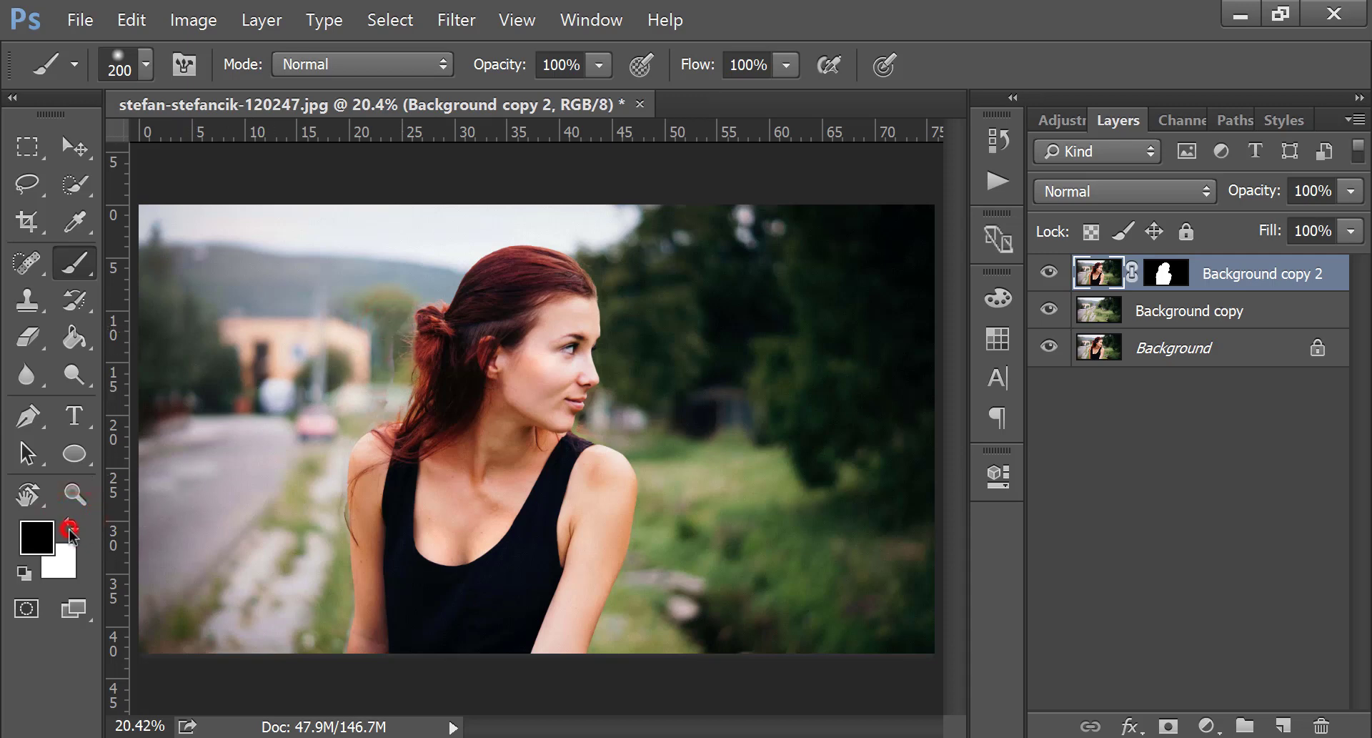
pyautogui.click(1152, 267)
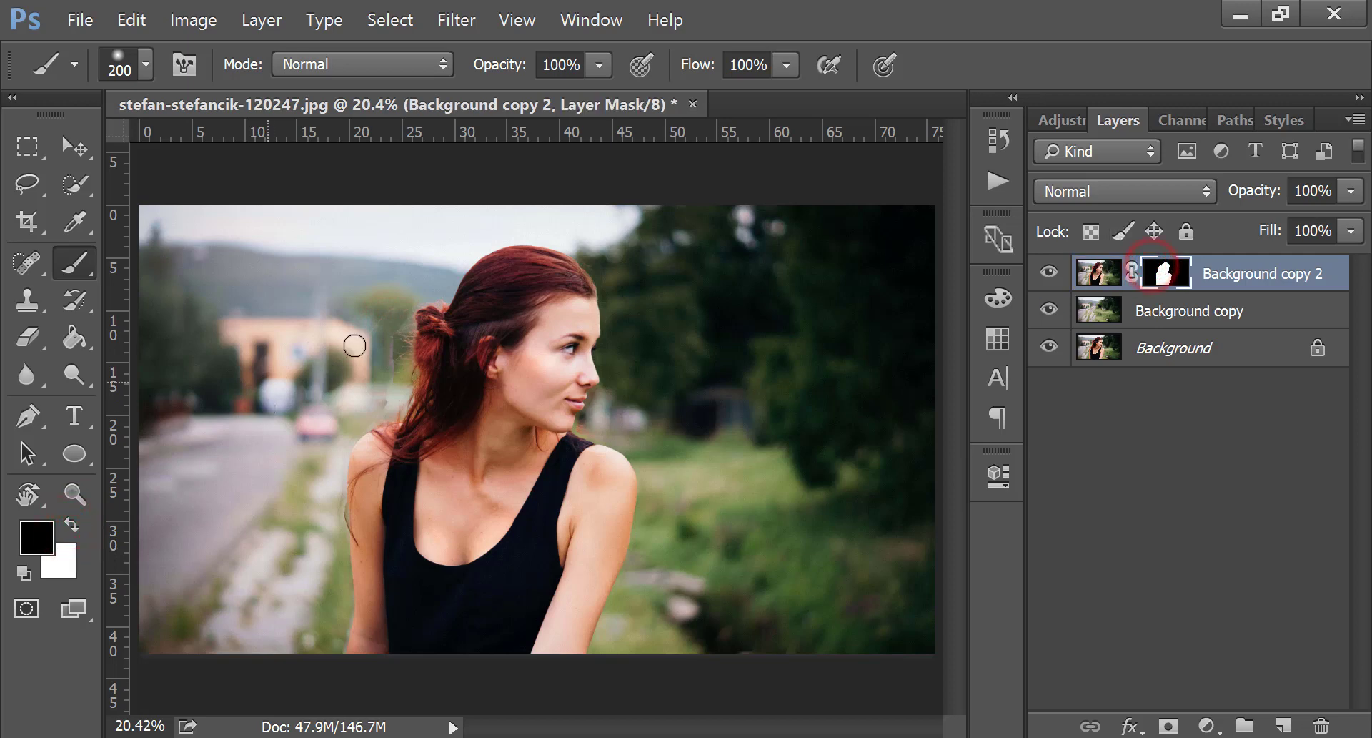
pyautogui.click(398, 321)
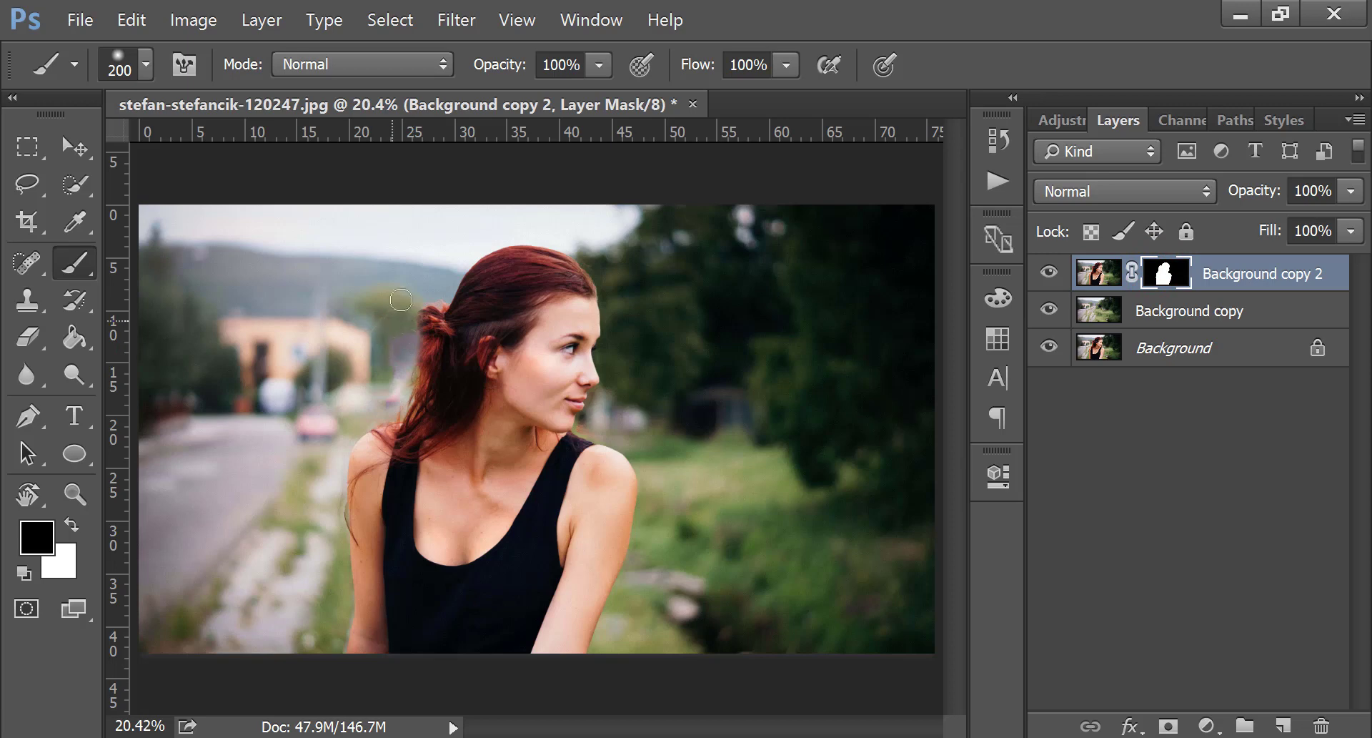
pyautogui.click(383, 329)
pyautogui.click(386, 383)
pyautogui.scroll(1, 382, 343)
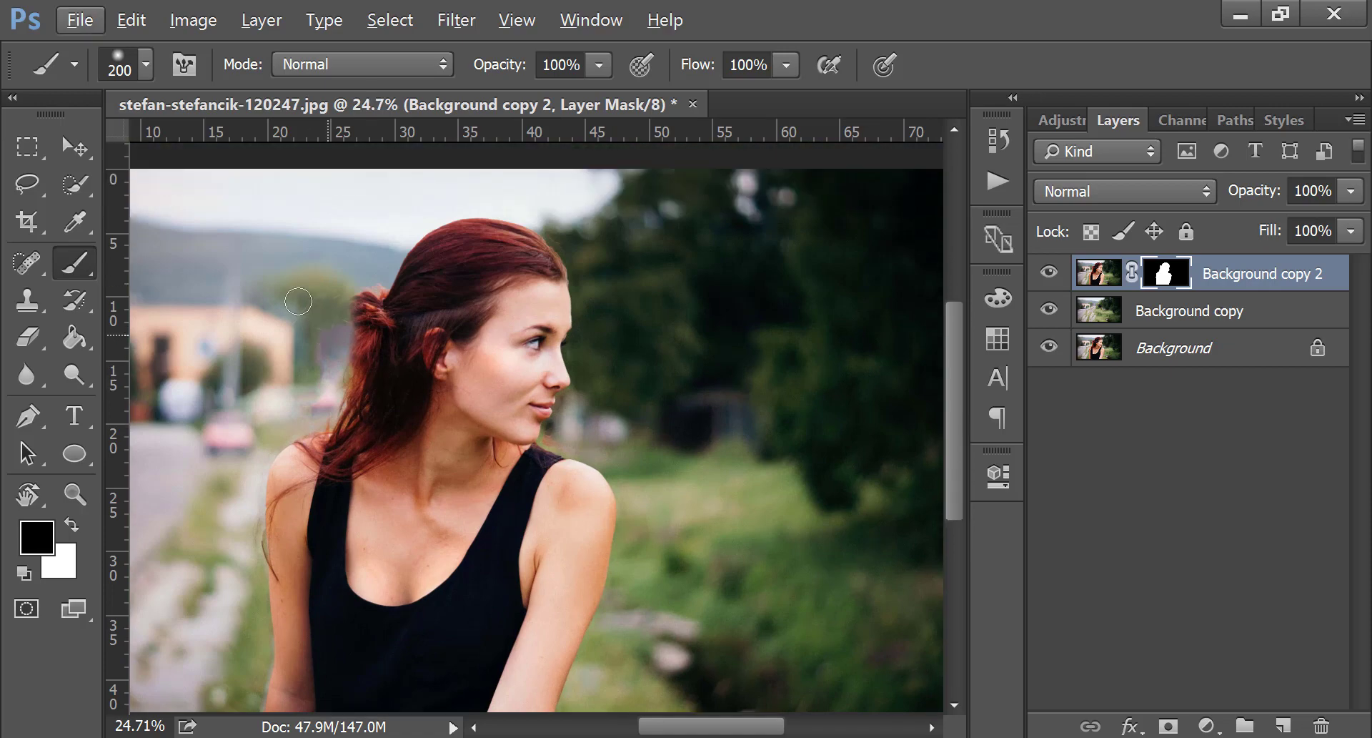
pyautogui.click(330, 303)
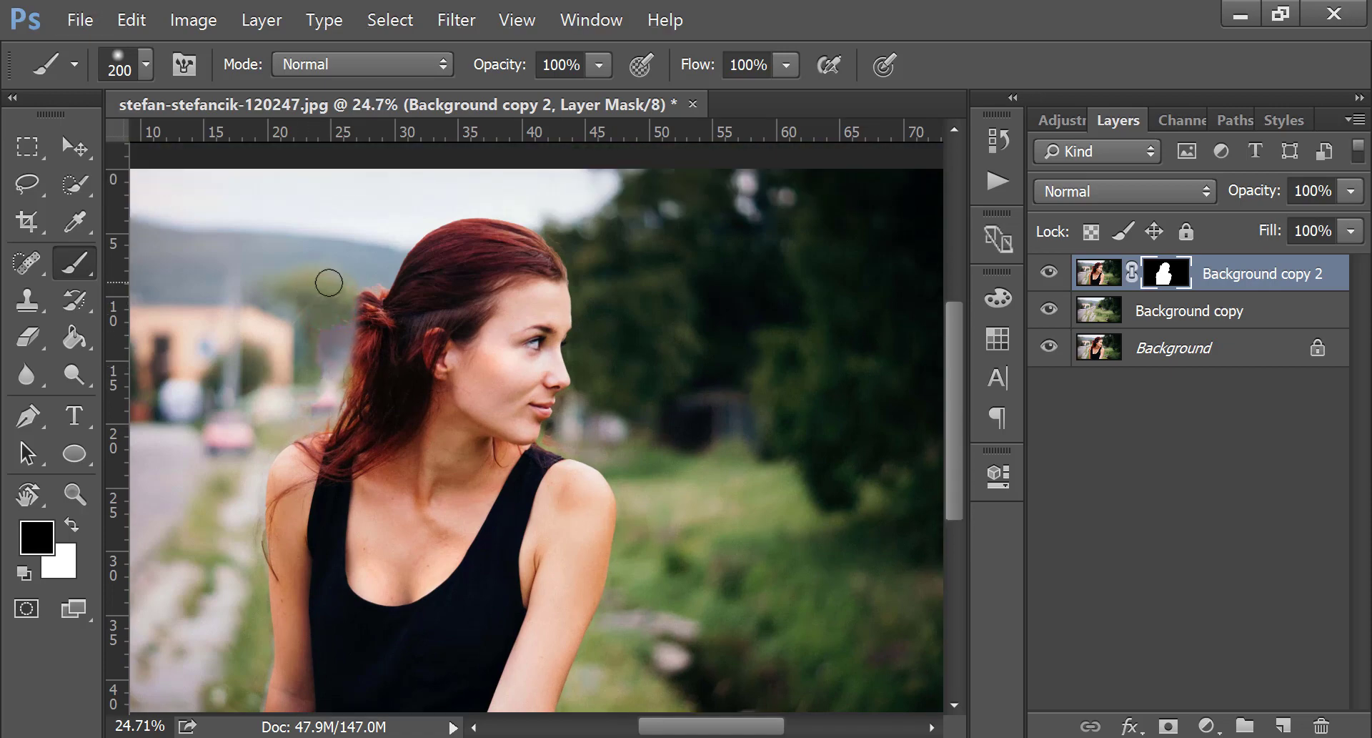
pyautogui.click(355, 271)
# Add a layer mask to Background copy and paint out blur along the hair and shoulder.
pyautogui.click(1163, 311)
pyautogui.click(1170, 723)
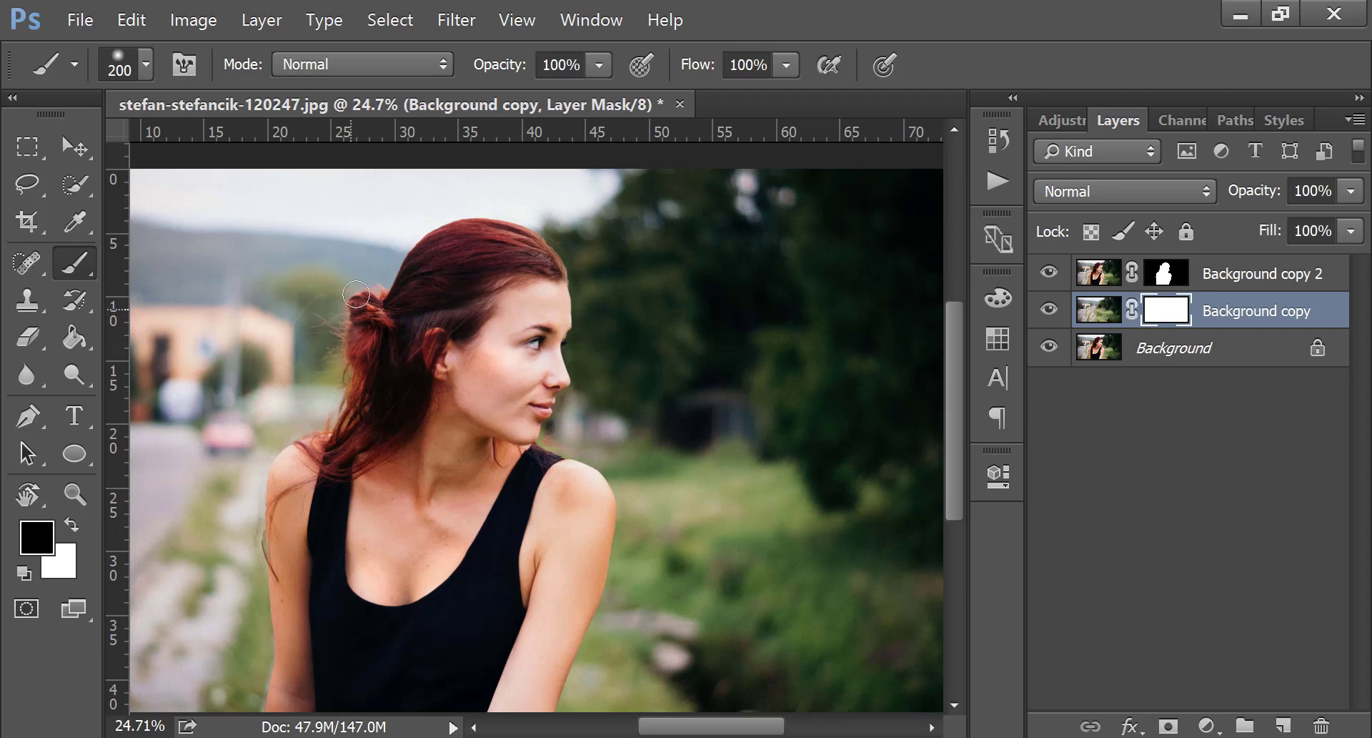
pyautogui.moveTo(356, 293); pyautogui.dragTo(390, 288)
pyautogui.moveTo(260, 490); pyautogui.dragTo(276, 582)
pyautogui.moveTo(268, 483); pyautogui.dragTo(304, 454)
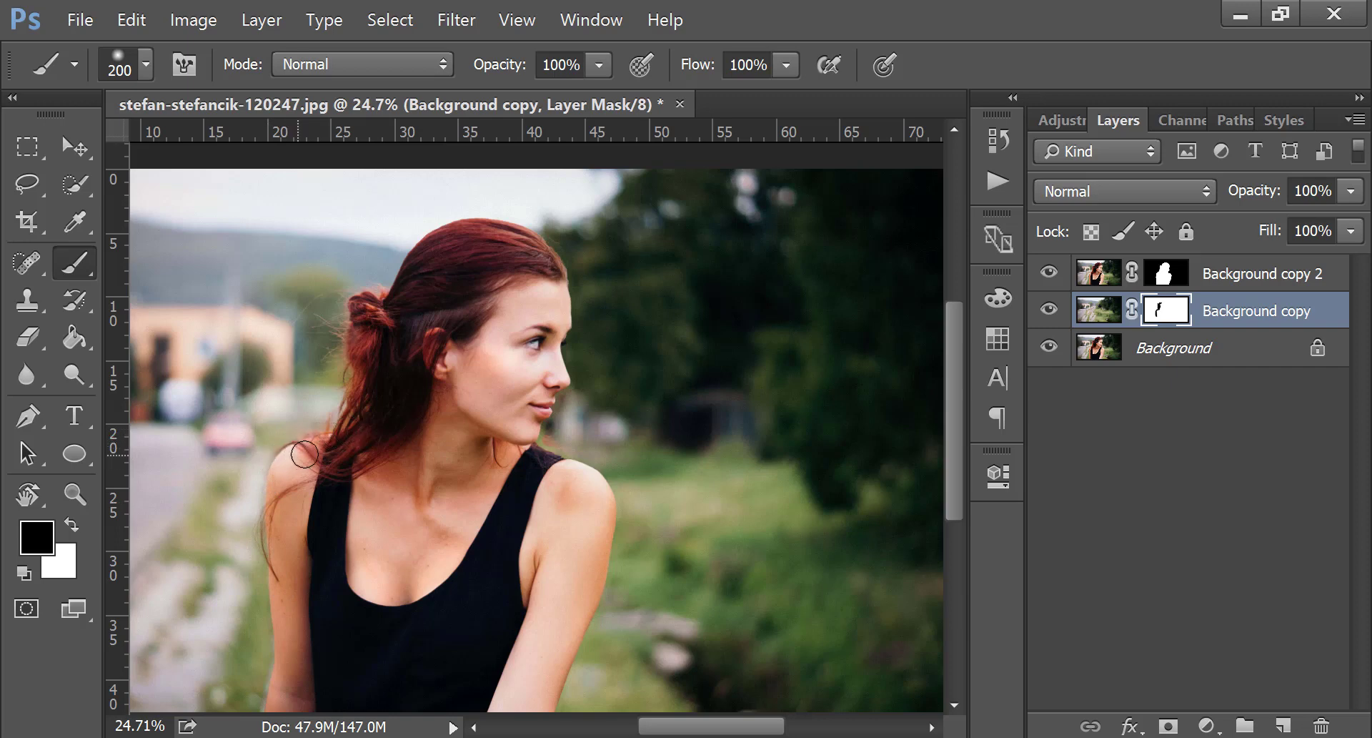
pyautogui.moveTo(549, 243)
pyautogui.mouseDown()
pyautogui.moveTo(560, 261)
pyautogui.moveTo(495, 300)
pyautogui.mouseUp()
# Continue masking the blur along the hair and left arm, then fit the image on screen.
pyautogui.scroll(-3, 495, 301)
pyautogui.moveTo(535, 288); pyautogui.dragTo(595, 331)
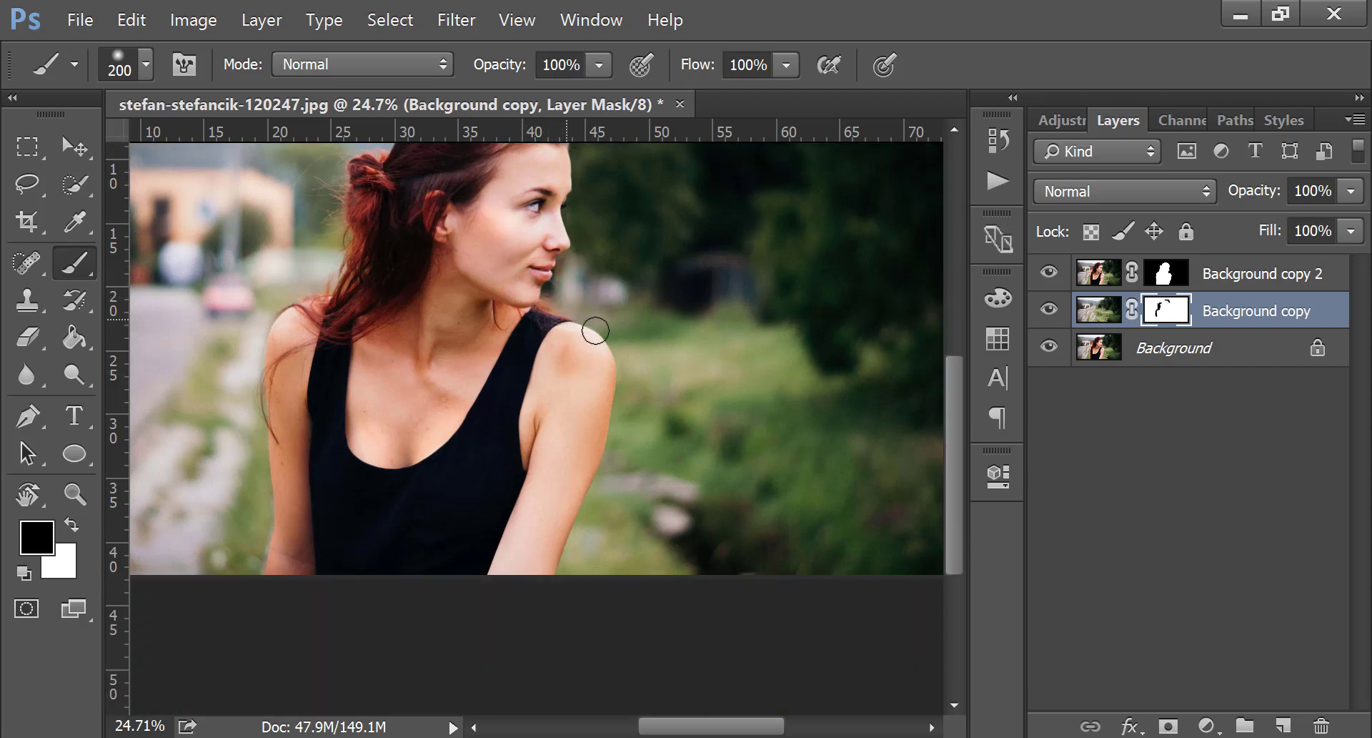
pyautogui.scroll(-2, 366, 382)
pyautogui.click(283, 397)
pyautogui.moveTo(270, 369); pyautogui.dragTo(285, 487)
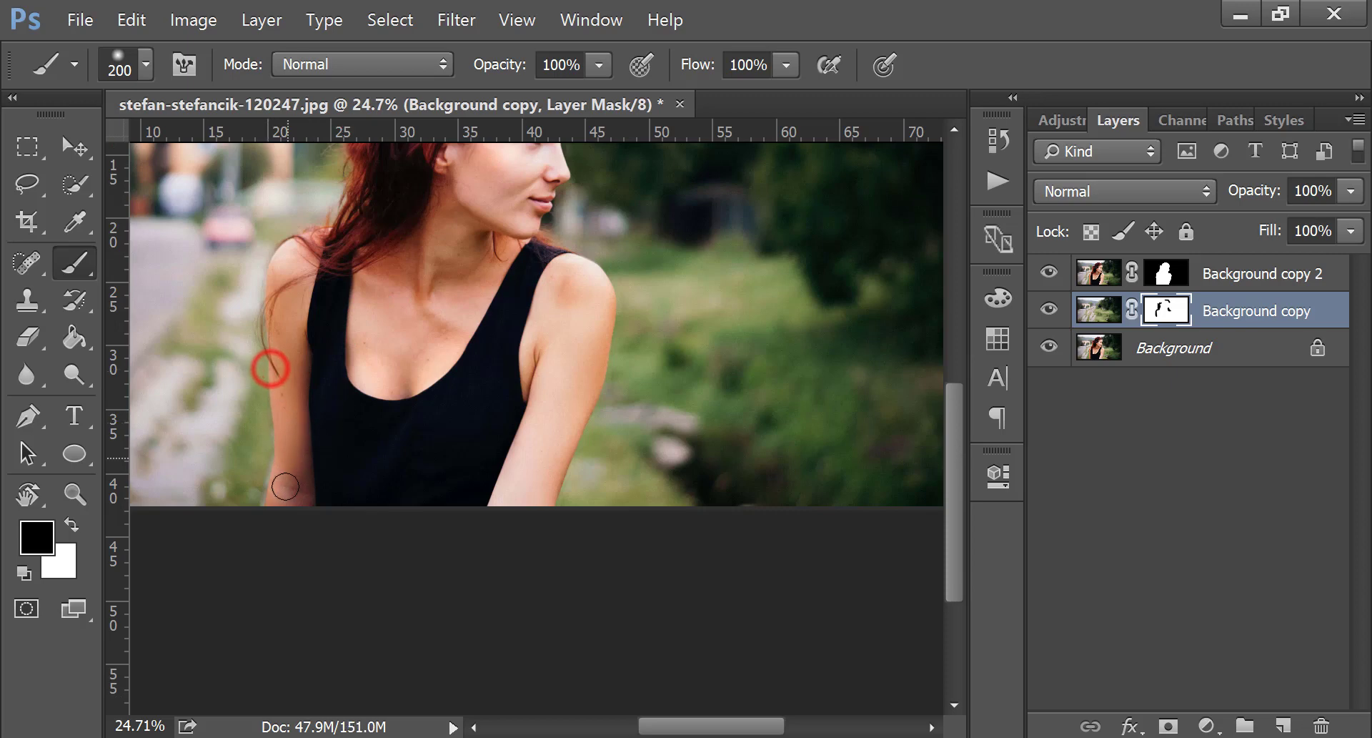
pyautogui.scroll(2, 342, 371)
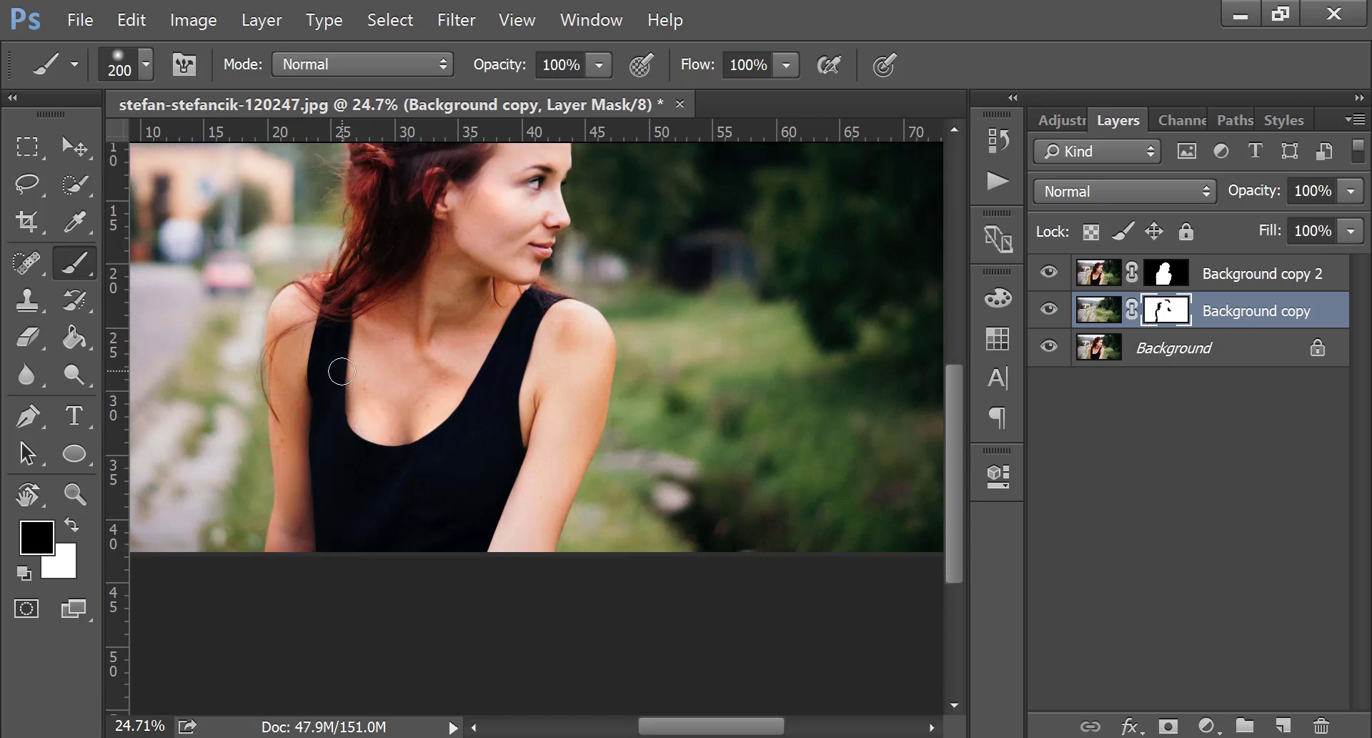
pyautogui.scroll(2, 343, 371)
pyautogui.scroll(1, 340, 371)
pyautogui.scroll(1, 338, 371)
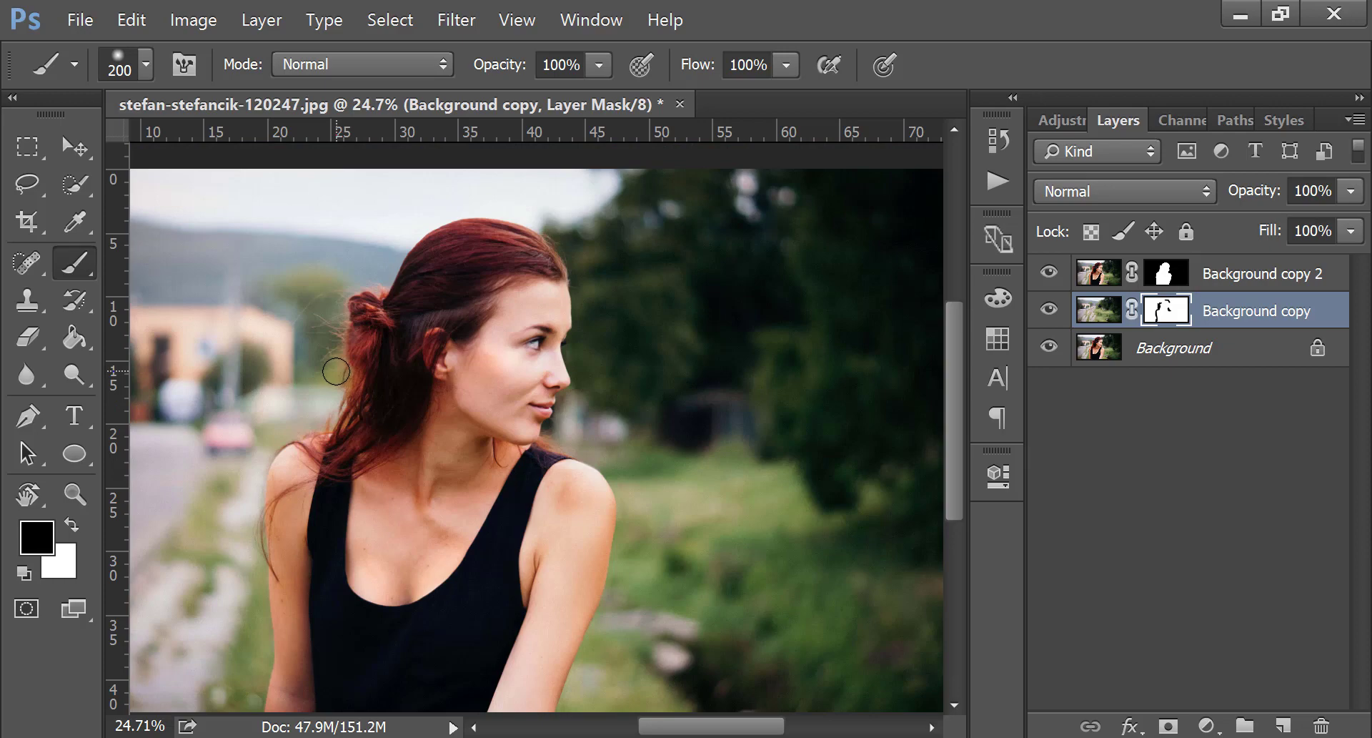
pyautogui.hotkey('ctrl', '0')
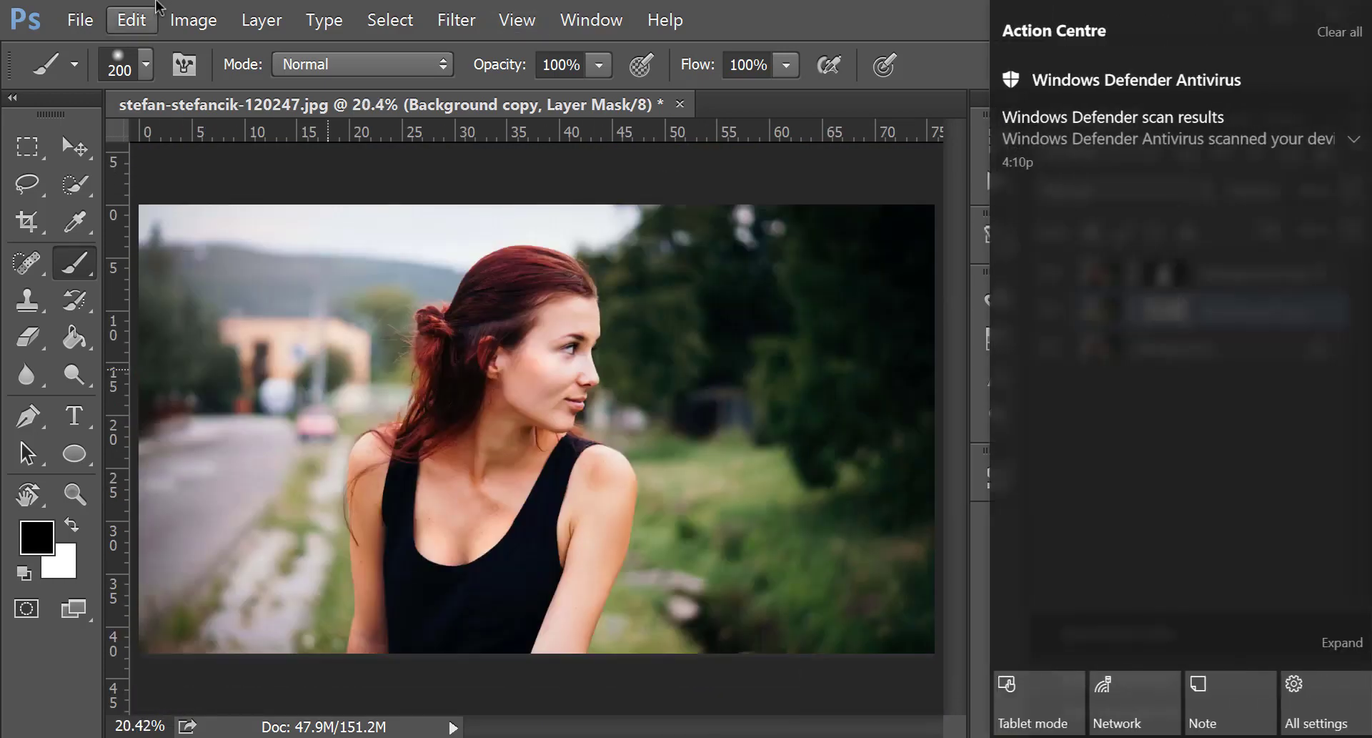
# Dismiss the Windows notification and taskbar menu, then reselect the Background copy layer.
pyautogui.click(448, 329)
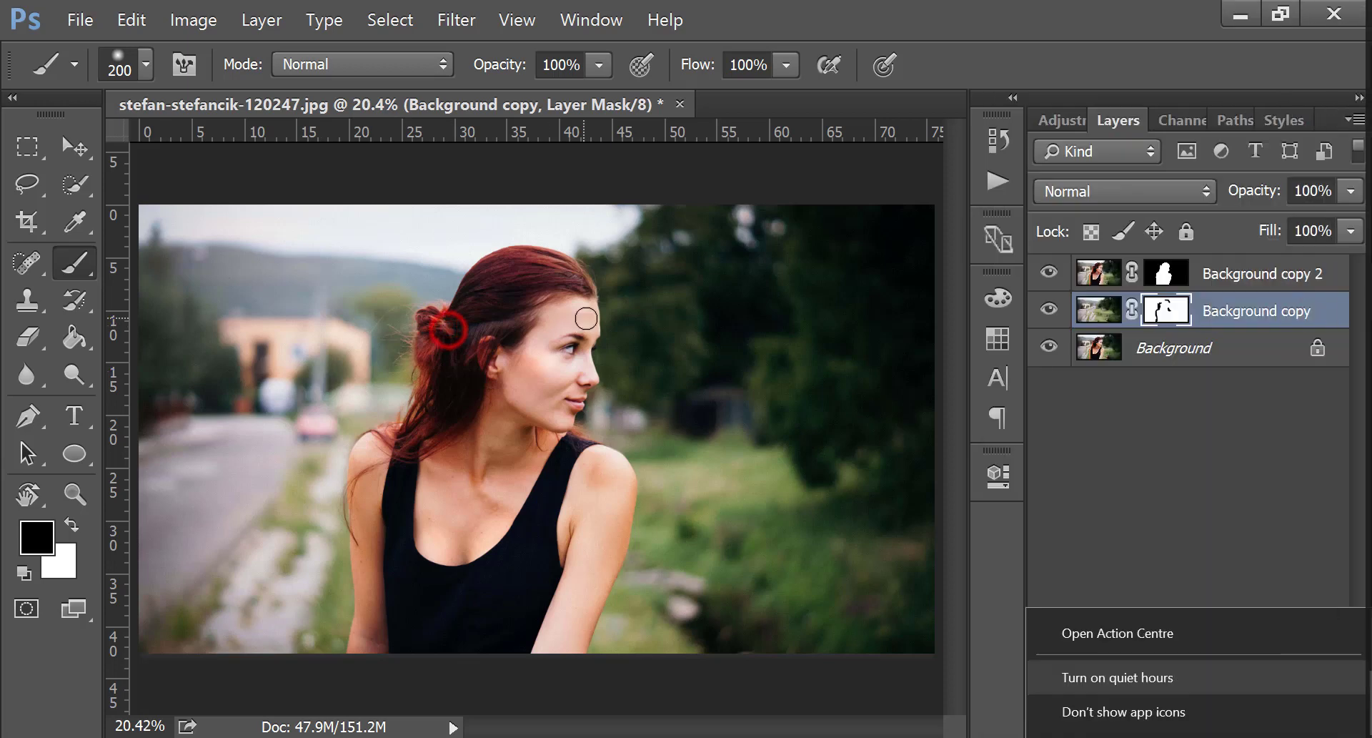
pyautogui.click(1226, 477)
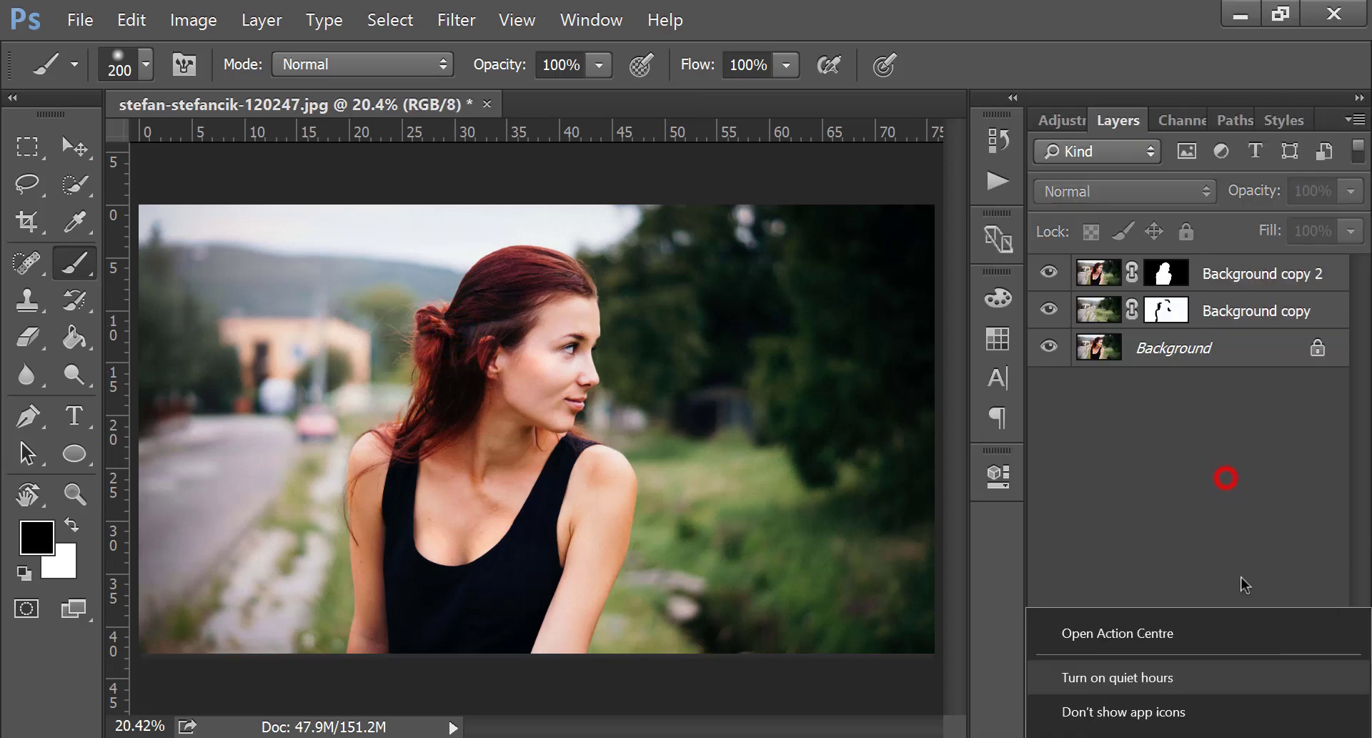
pyautogui.click(1080, 568)
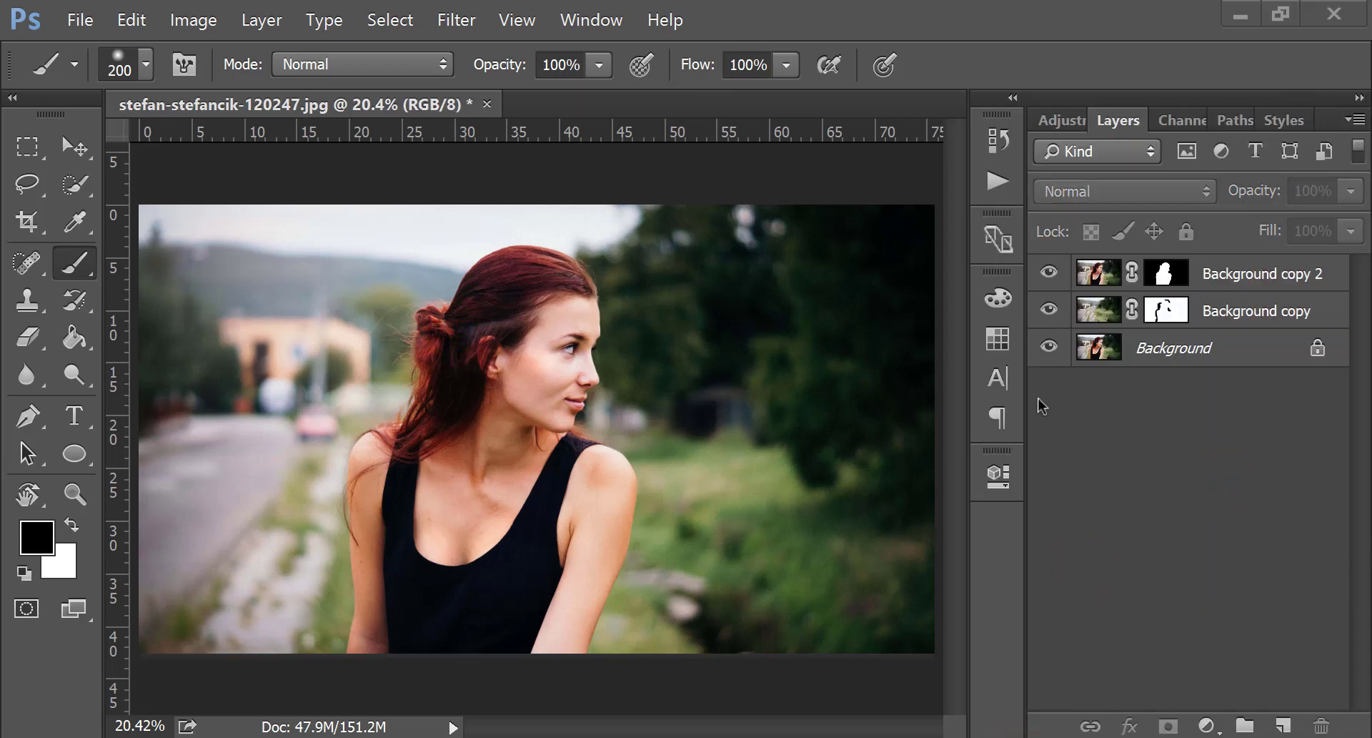
pyautogui.click(1216, 276)
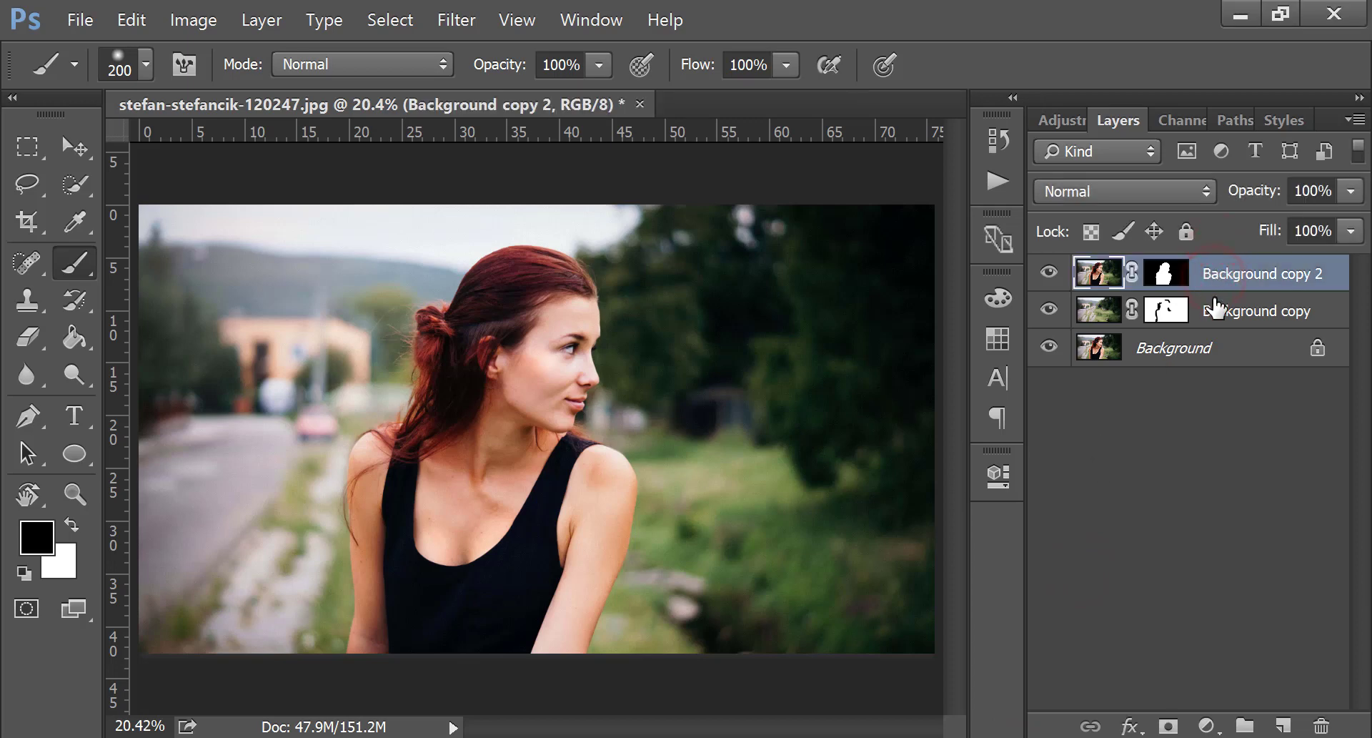
pyautogui.click(1215, 306)
# Add a Tilt-Shift blur with the focus band at the bottom edge and Blur at 95 px.
pyautogui.click(452, 28)
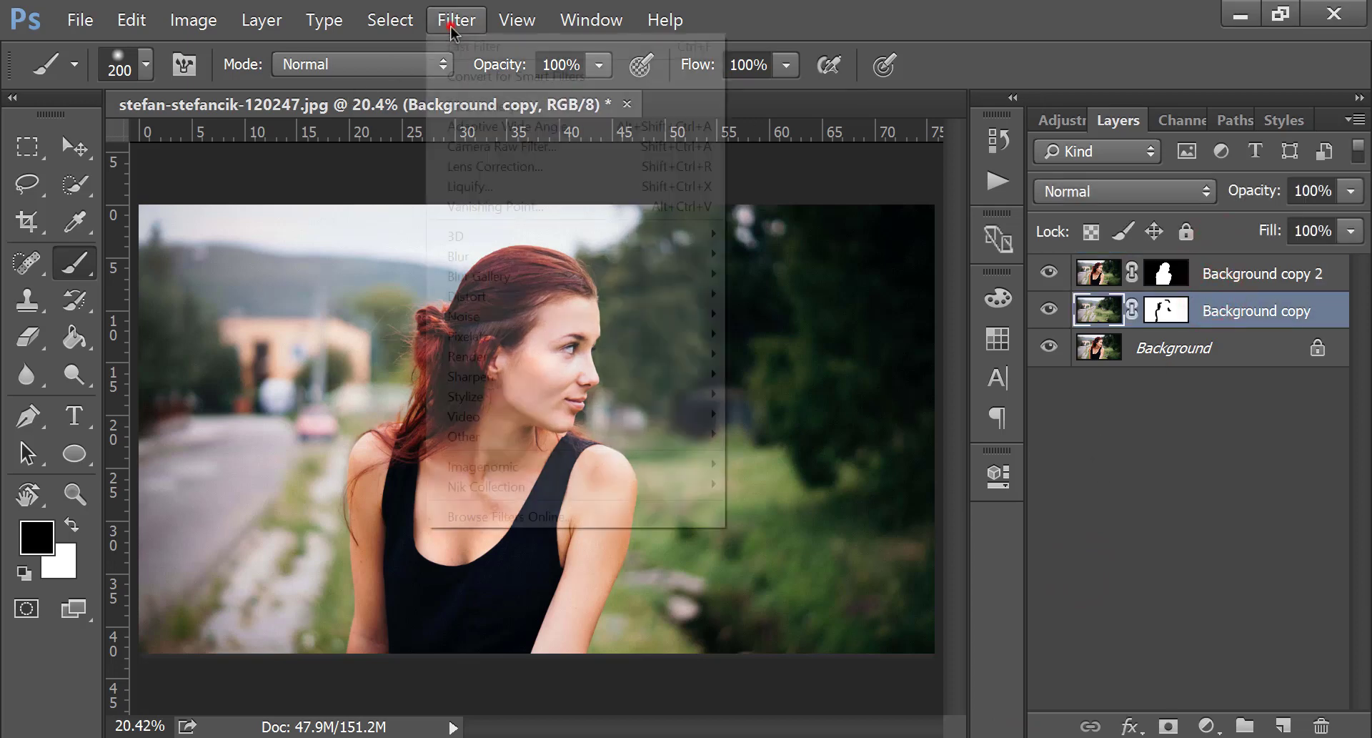
pyautogui.moveTo(568, 276)
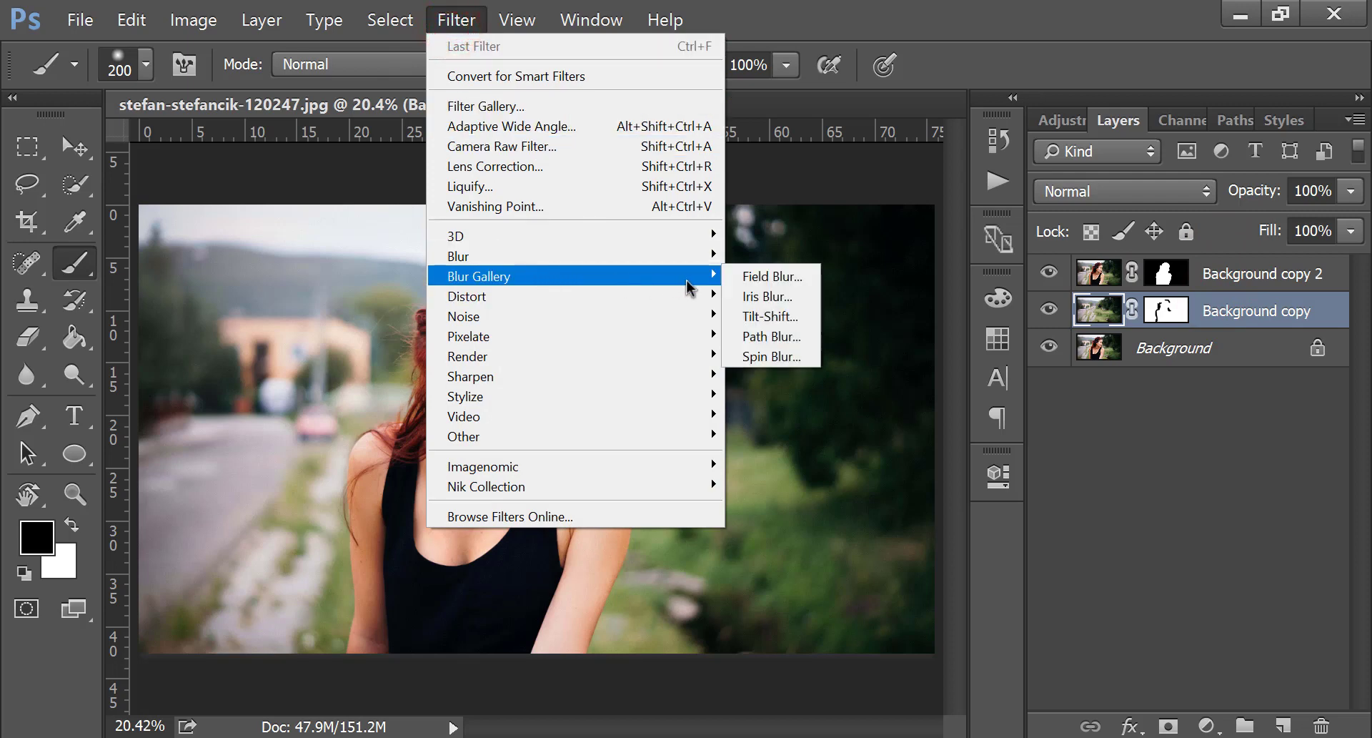
pyautogui.click(754, 316)
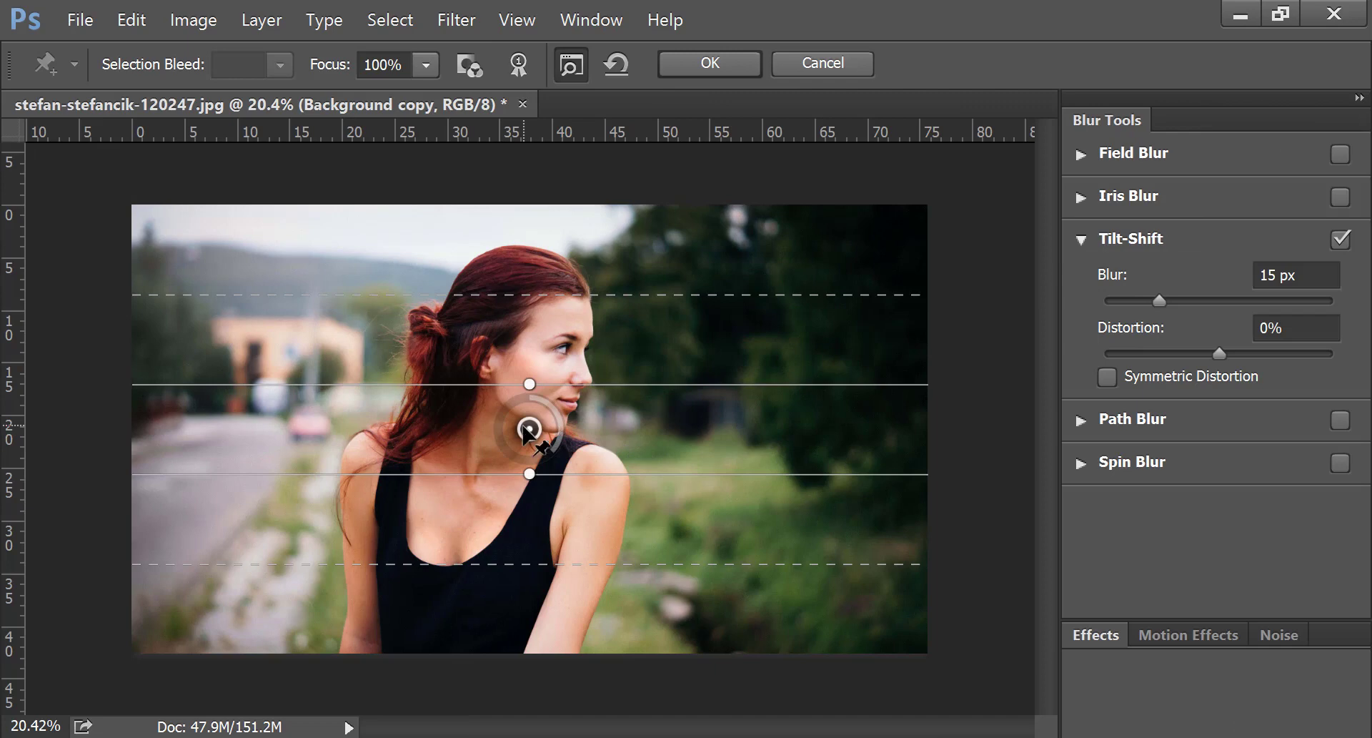
pyautogui.moveTo(525, 430); pyautogui.dragTo(491, 691)
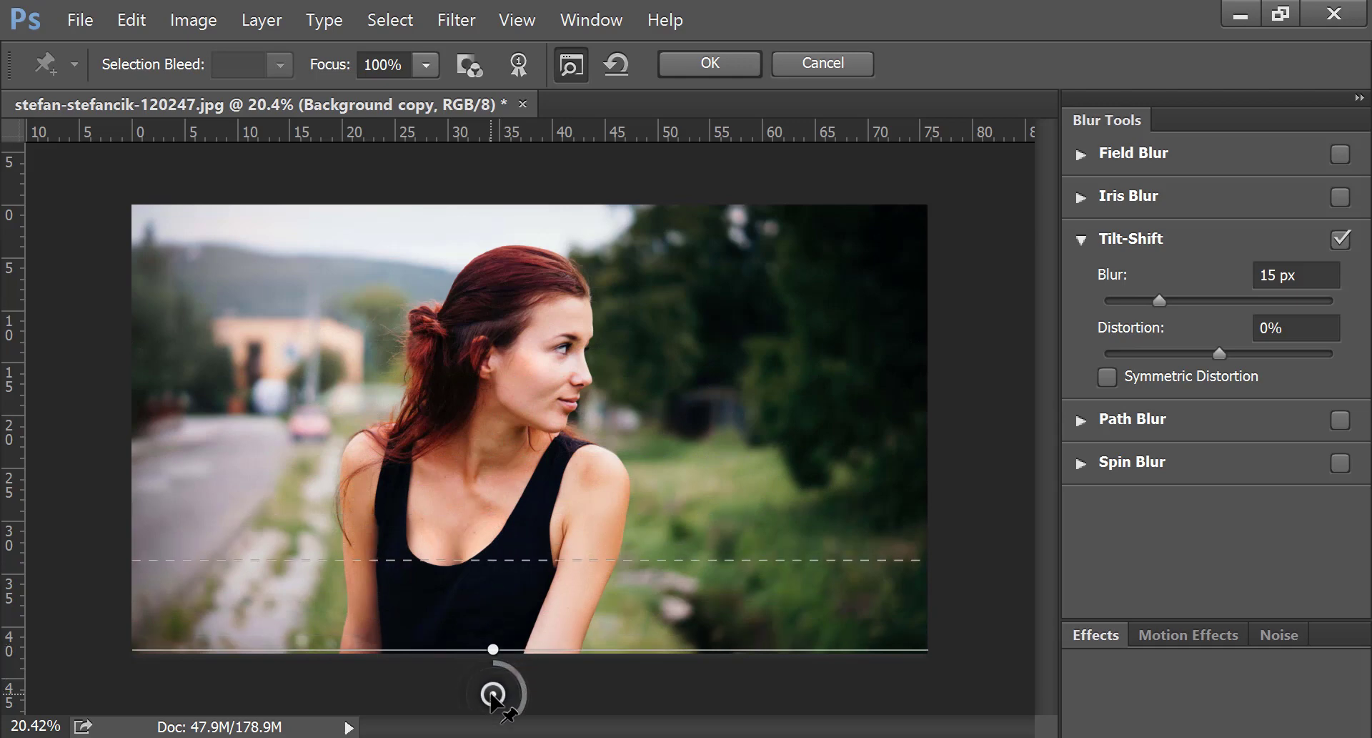
pyautogui.moveTo(492, 693); pyautogui.dragTo(496, 696)
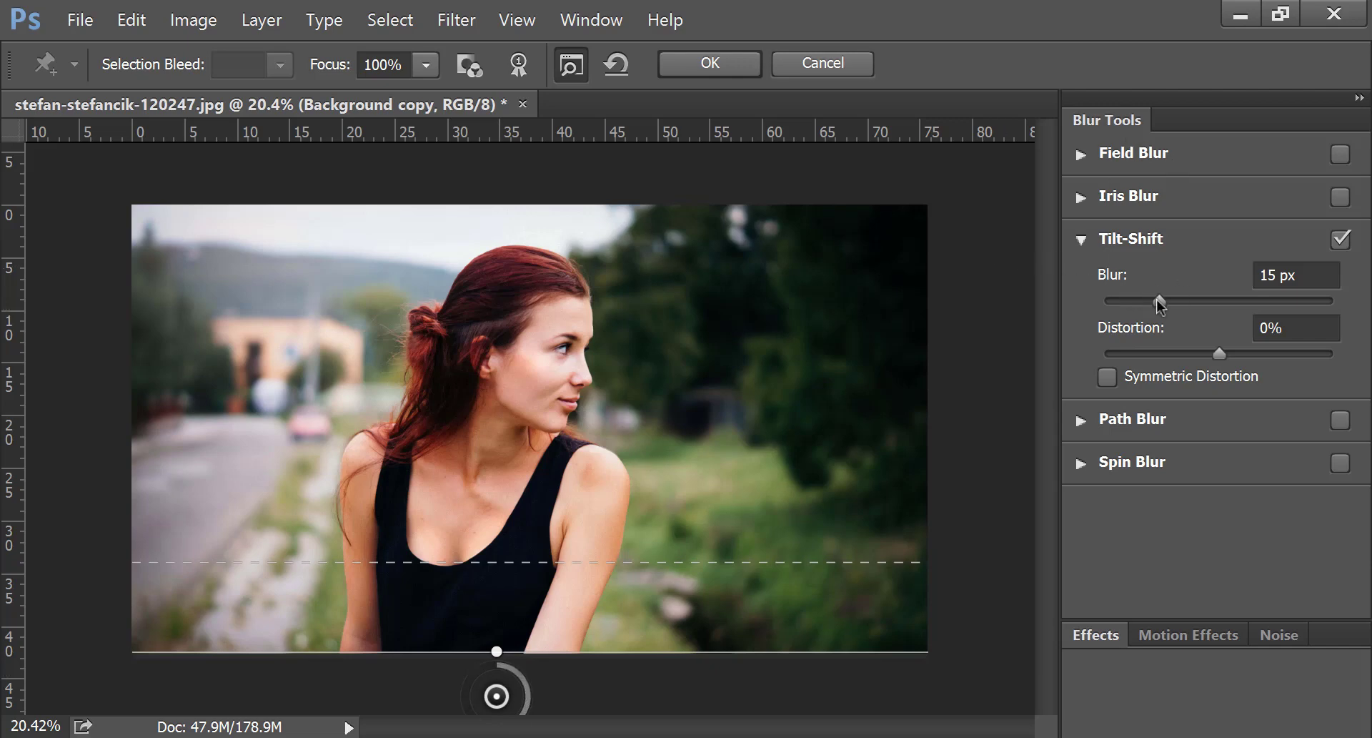
pyautogui.moveTo(1160, 306)
pyautogui.mouseDown()
pyautogui.moveTo(1260, 327)
pyautogui.moveTo(1228, 327)
pyautogui.moveTo(1240, 328)
pyautogui.mouseUp()
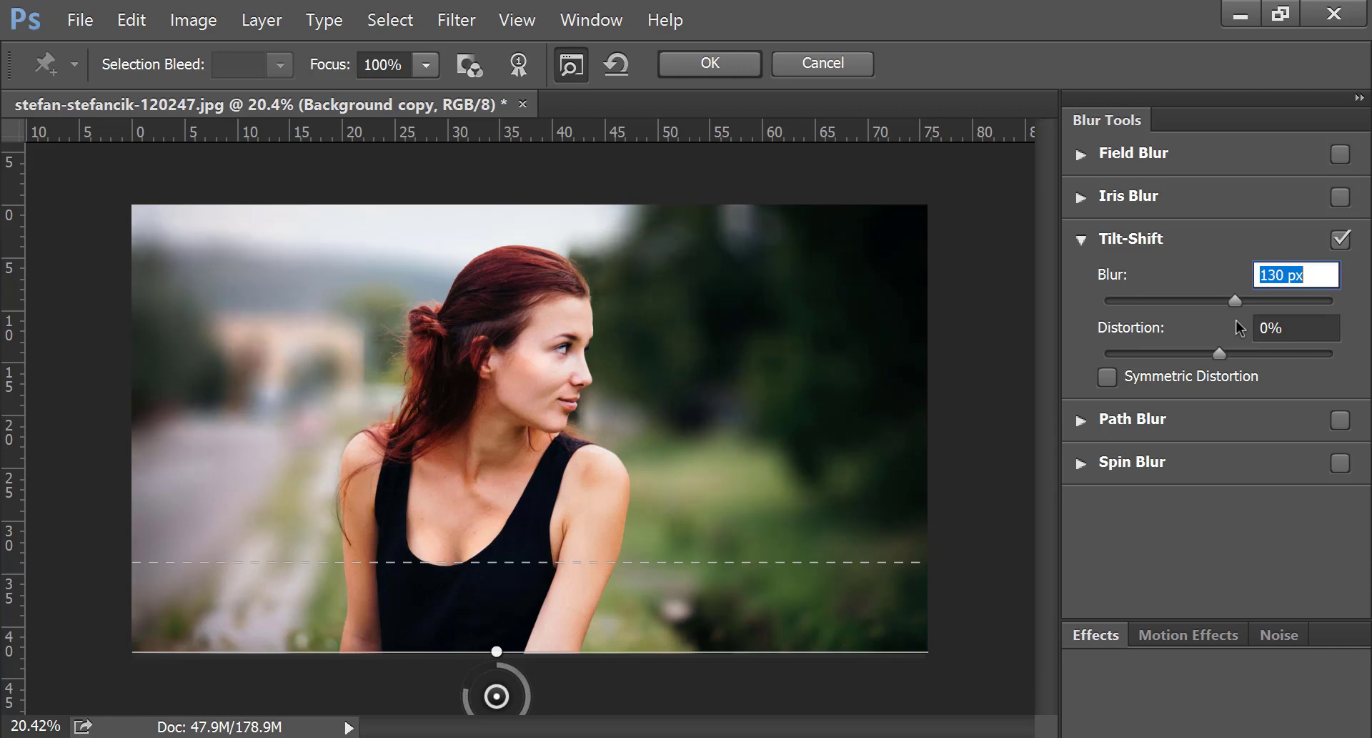
pyautogui.moveTo(1239, 304)
pyautogui.mouseDown()
pyautogui.moveTo(1268, 303)
pyautogui.moveTo(1252, 306)
pyautogui.mouseUp()
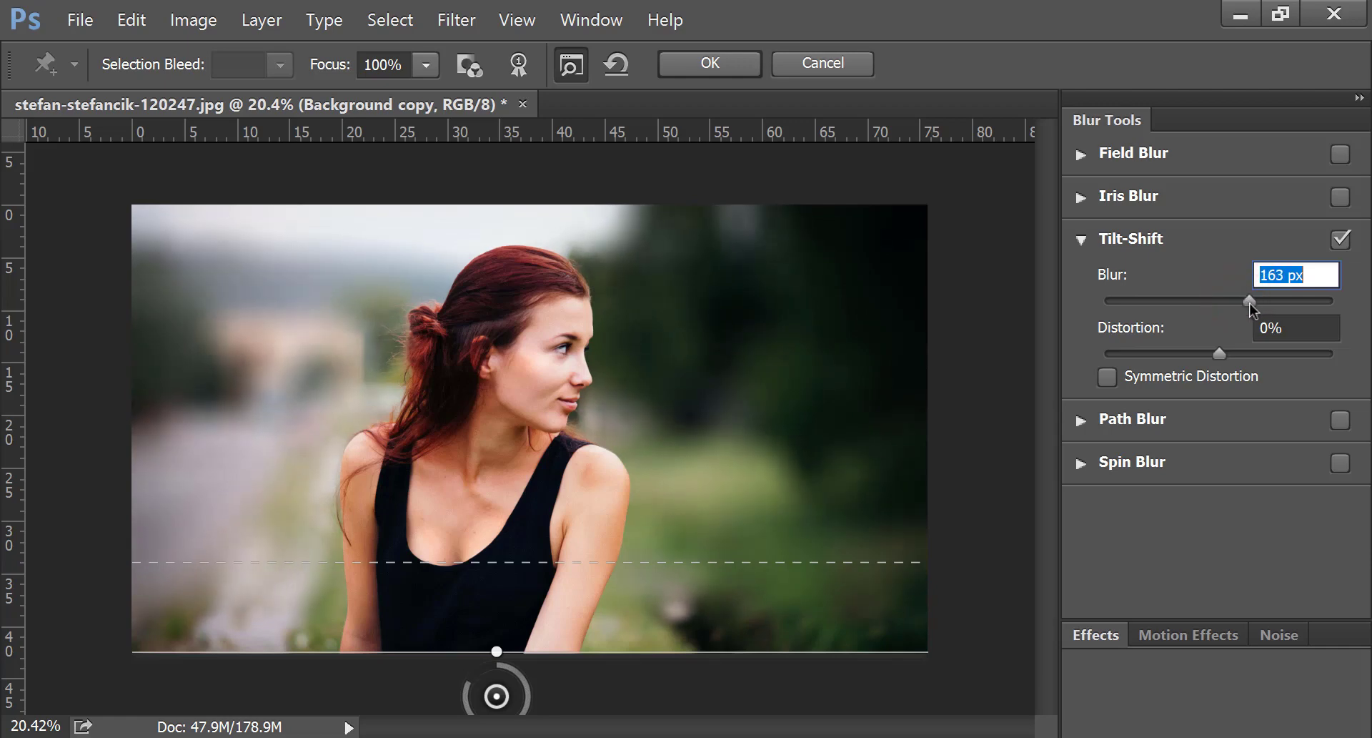
pyautogui.moveTo(1252, 309); pyautogui.dragTo(1224, 309)
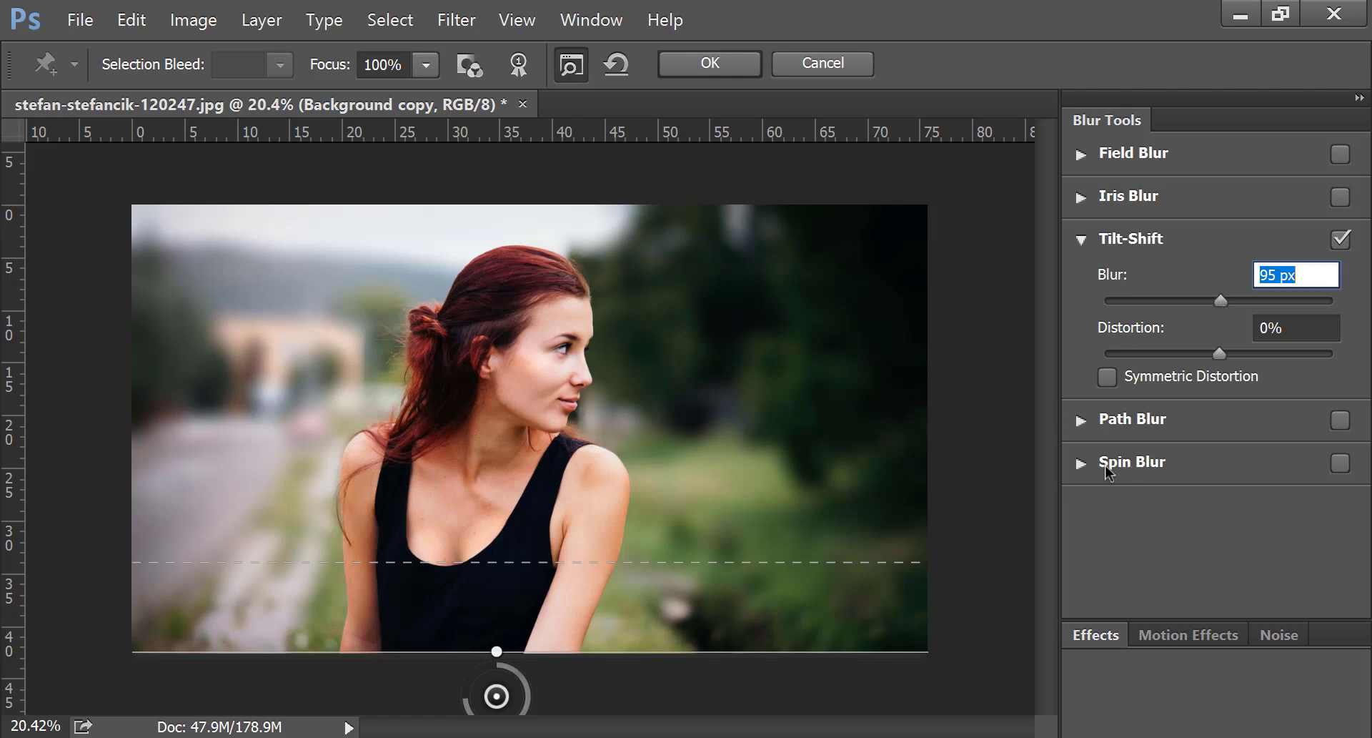
# Set Light Bokeh 28%, Bokeh Color 55% and Light Range 191–195 in the blur effects.
pyautogui.click(1108, 636)
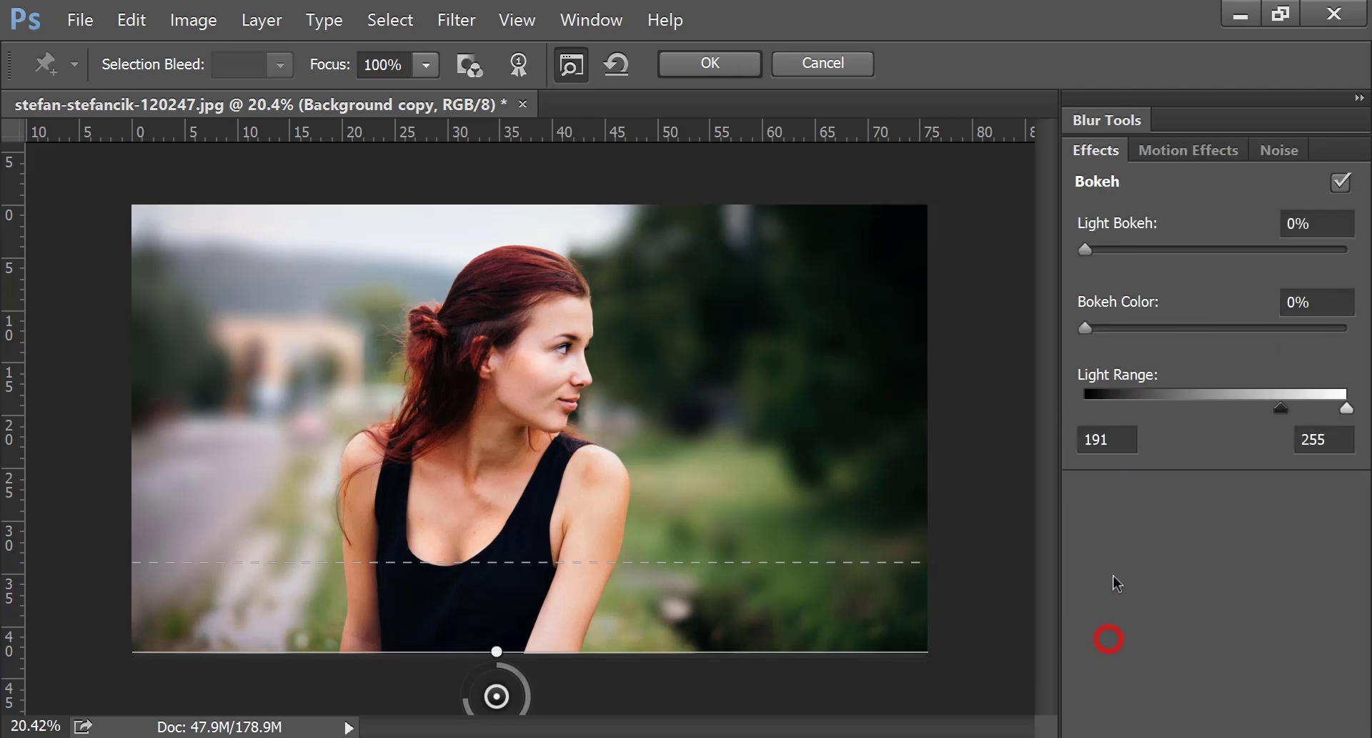
pyautogui.moveTo(1085, 250)
pyautogui.mouseDown()
pyautogui.moveTo(1215, 266)
pyautogui.moveTo(1144, 269)
pyautogui.moveTo(1163, 268)
pyautogui.mouseUp()
pyautogui.moveTo(1084, 328); pyautogui.dragTo(1231, 357)
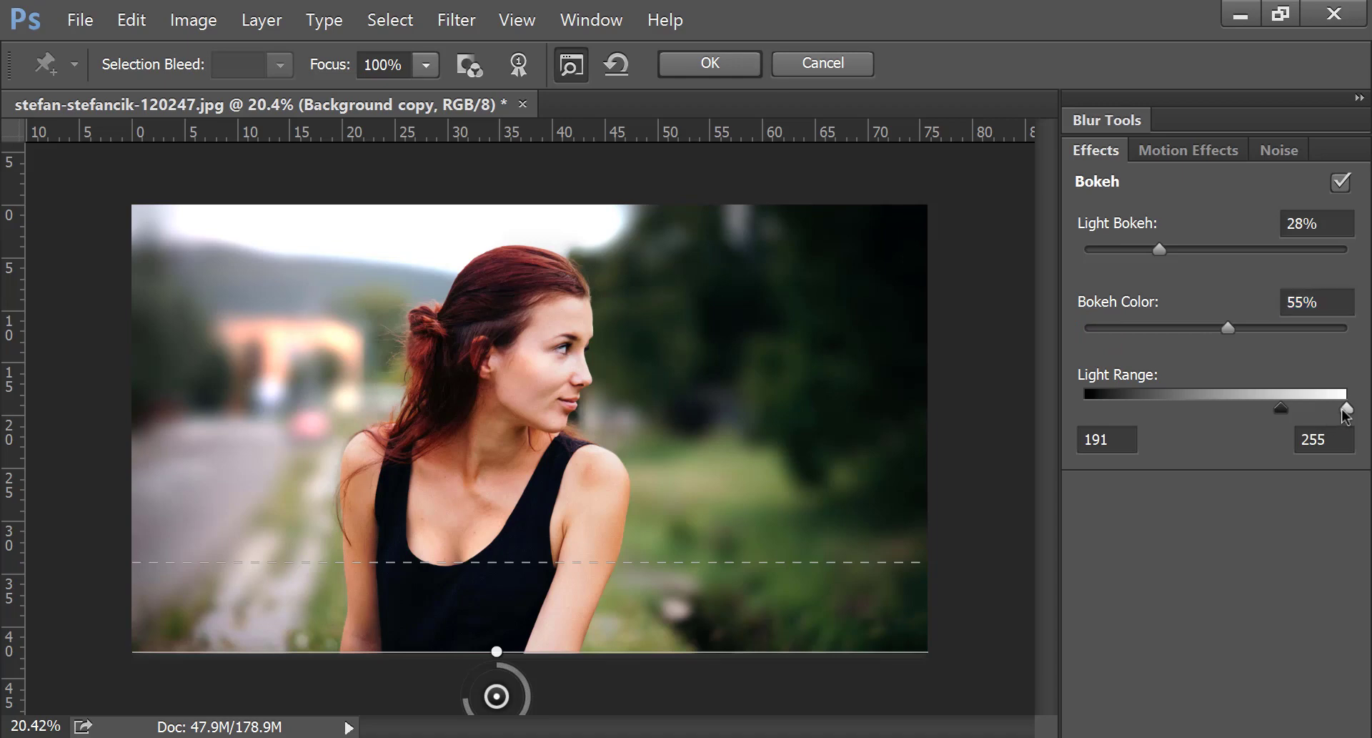
pyautogui.moveTo(1347, 409); pyautogui.dragTo(1287, 414)
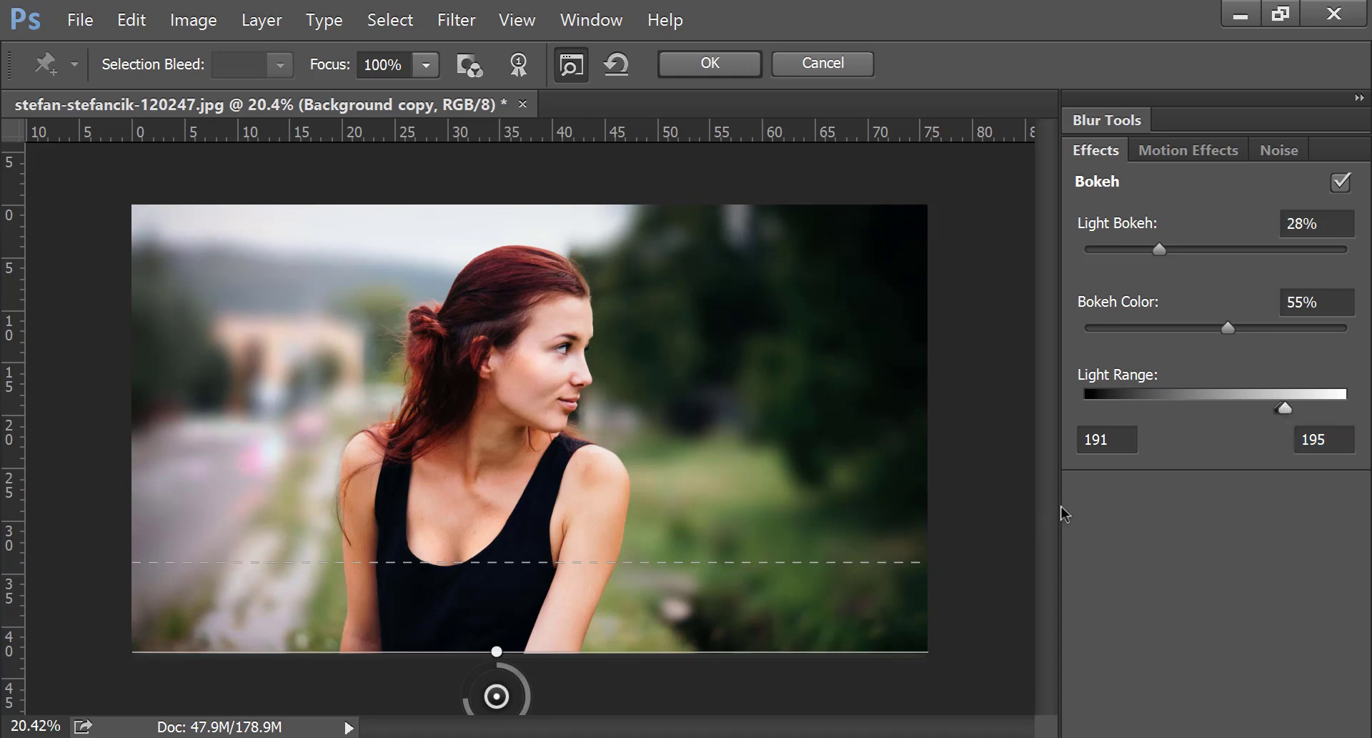
# Commit the Blur Gallery to apply the tilt-shift blur with bokeh to Background copy.
pyautogui.click(703, 66)
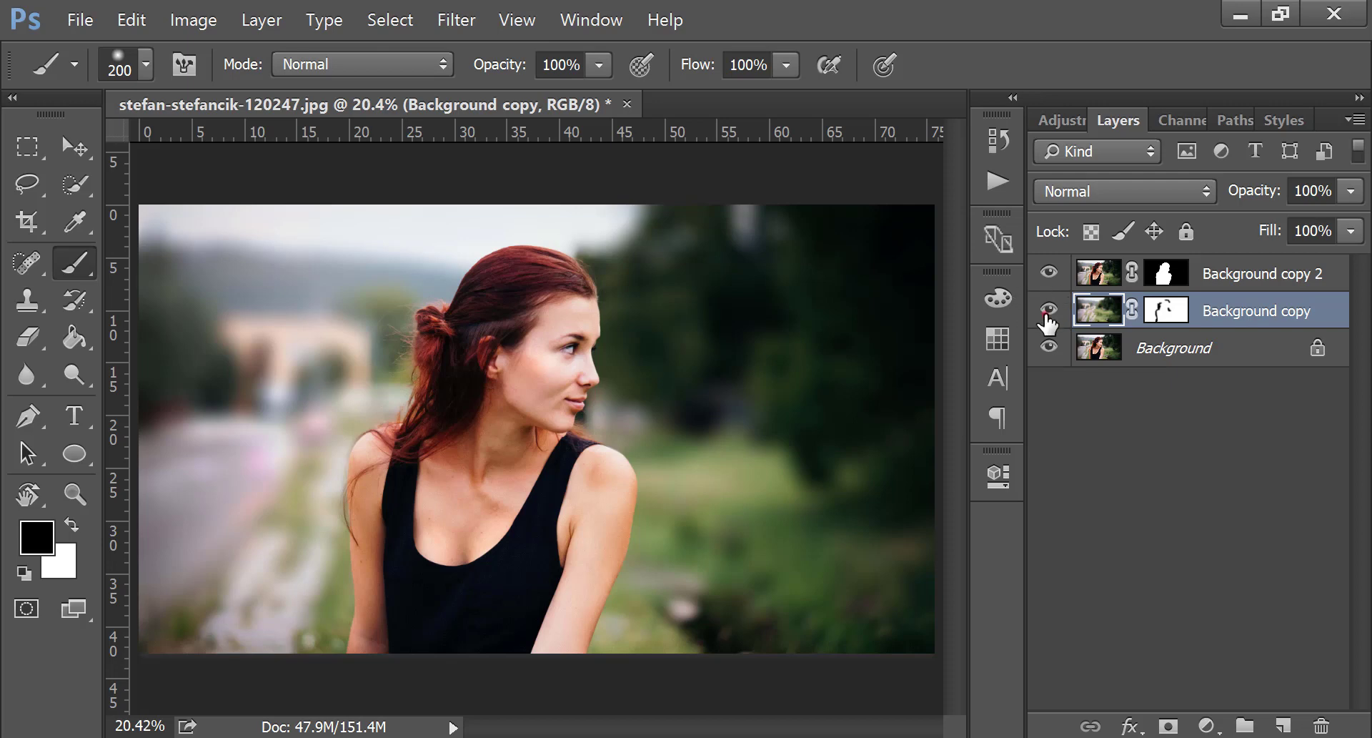
# Toggle the blurred layer to compare before and after, then select Background copy 2.
pyautogui.click(1048, 311)
pyautogui.click(1048, 312)
pyautogui.click(1047, 311)
pyautogui.click(1047, 312)
pyautogui.click(1217, 274)
# Add a Gradient Map adjustment layer using the Violet, Orange preset.
pyautogui.click(1206, 726)
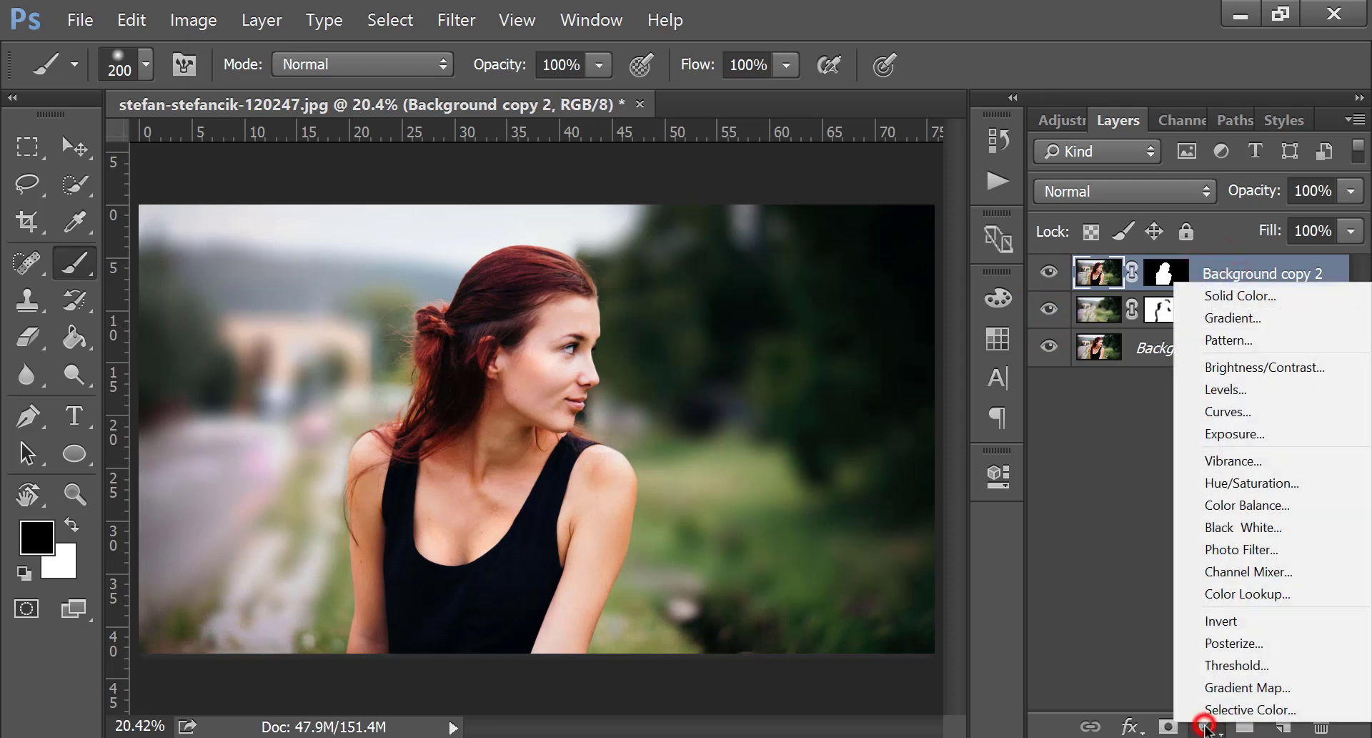
pyautogui.click(1262, 687)
pyautogui.click(786, 493)
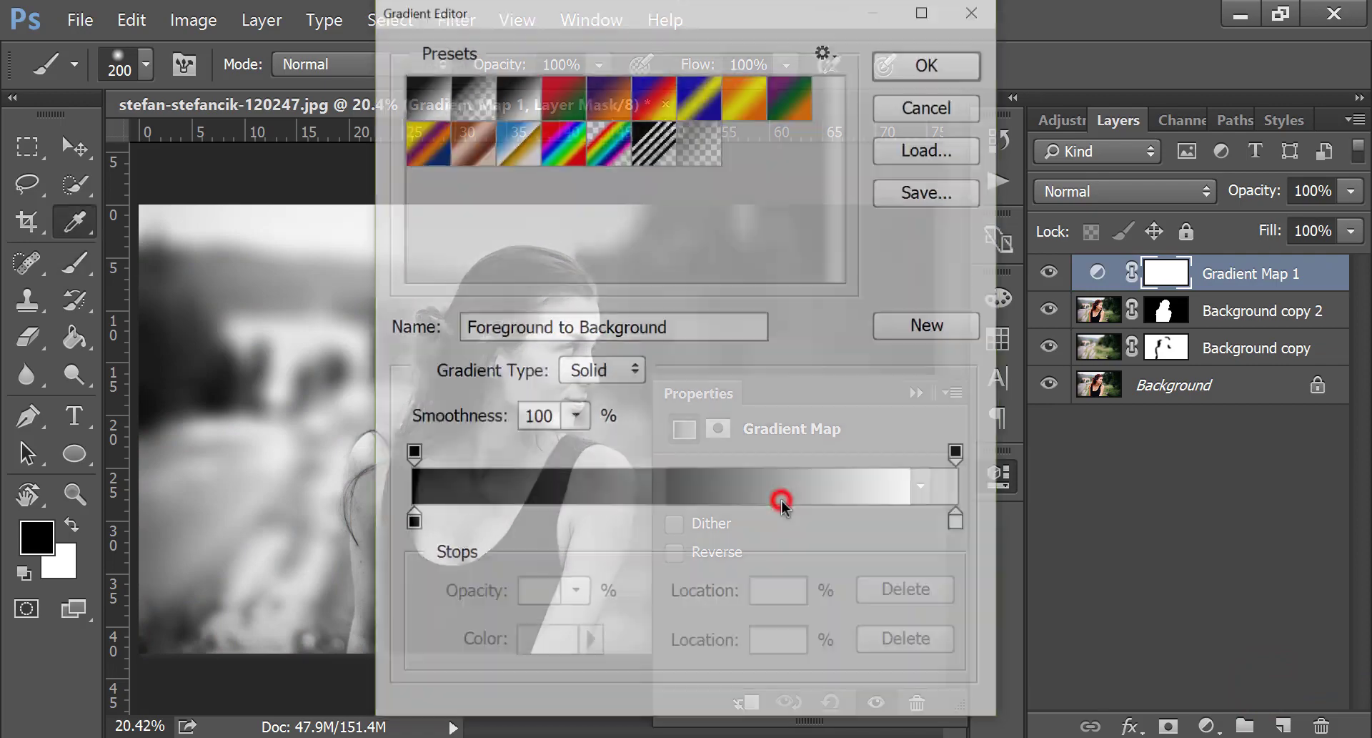
pyautogui.click(609, 99)
pyautogui.click(929, 62)
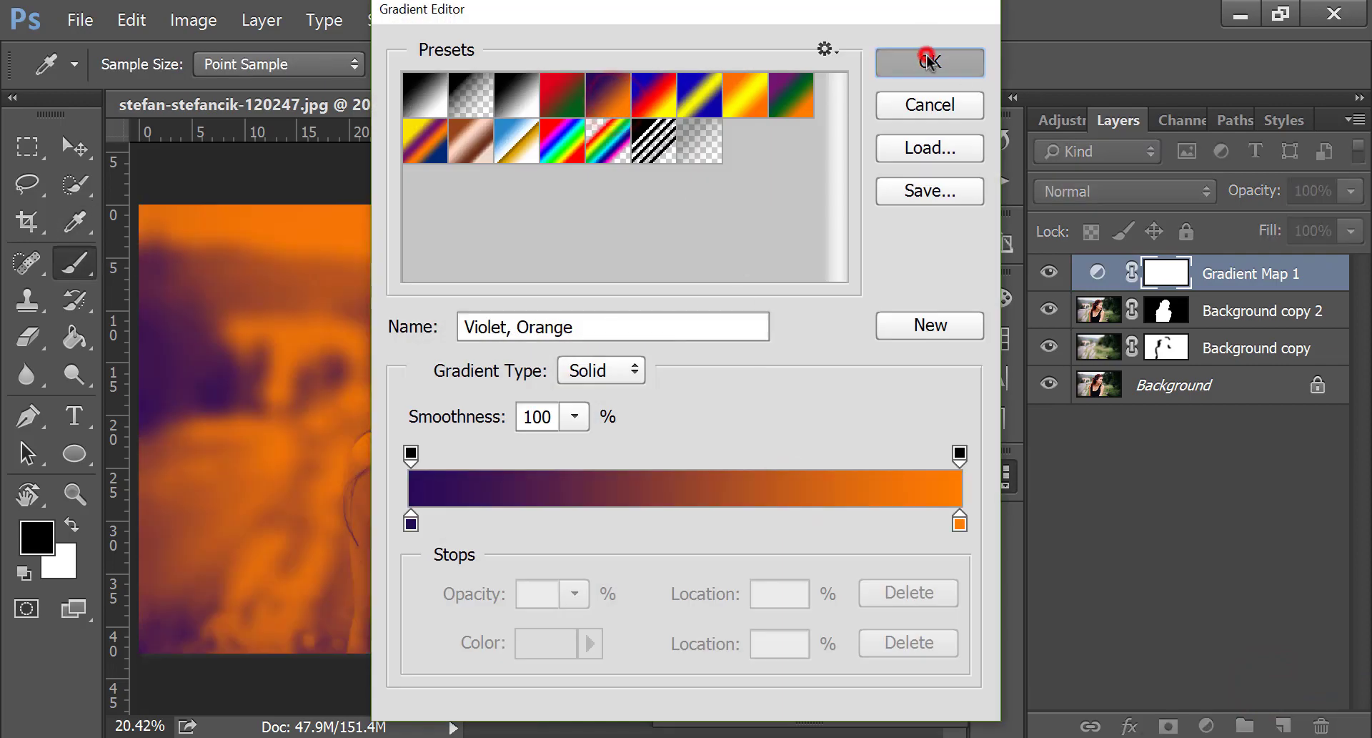
# Blend the gradient map as Screen at 36% fill.
pyautogui.click(914, 392)
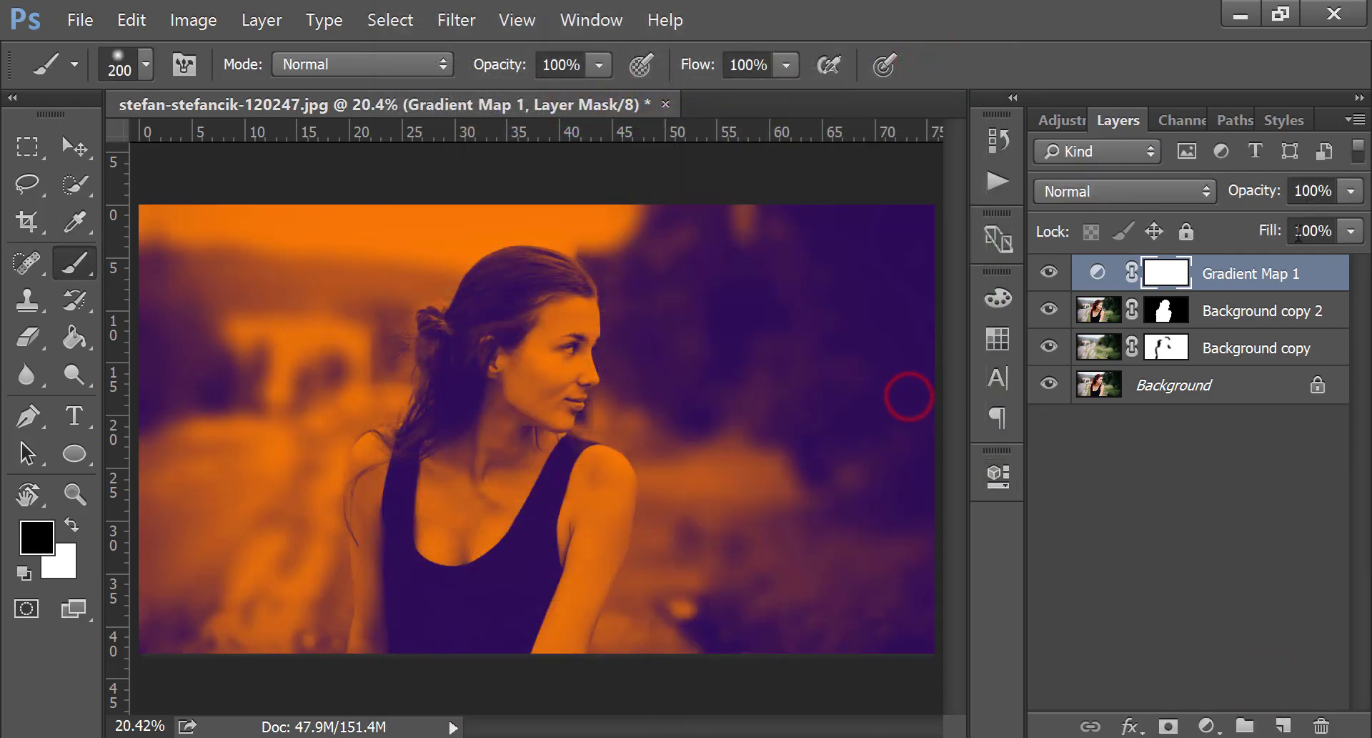
pyautogui.click(1163, 180)
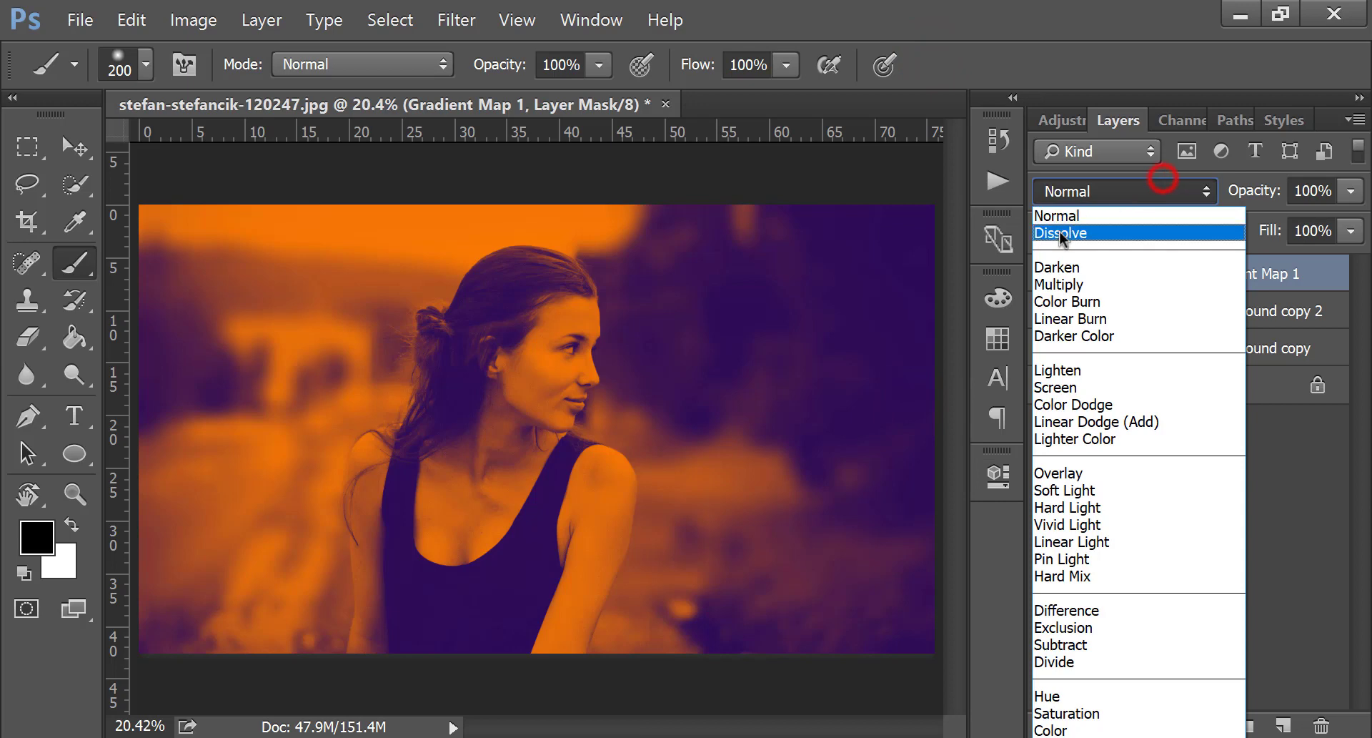
pyautogui.click(1076, 388)
pyautogui.moveTo(1351, 231); pyautogui.dragTo(1244, 266)
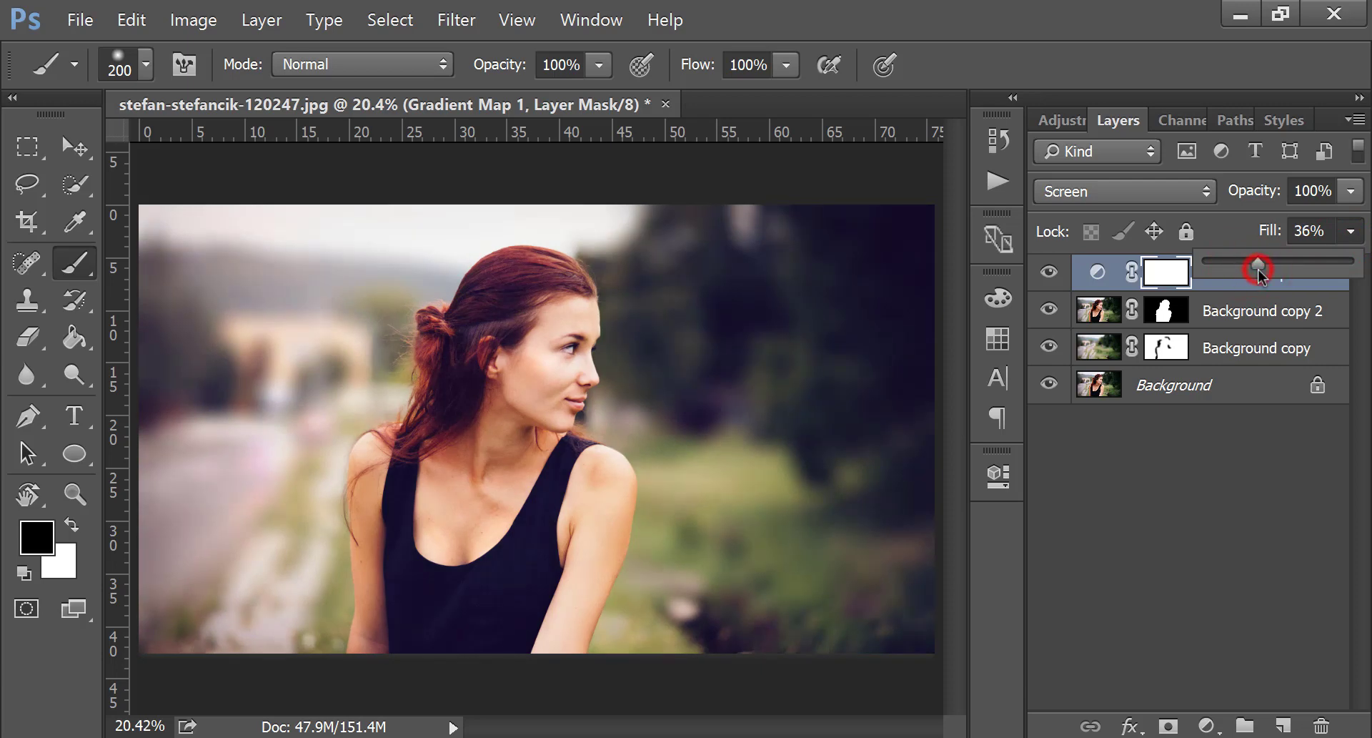
# Add a Solid Color fill layer in dark teal #003f54.
pyautogui.click(1195, 726)
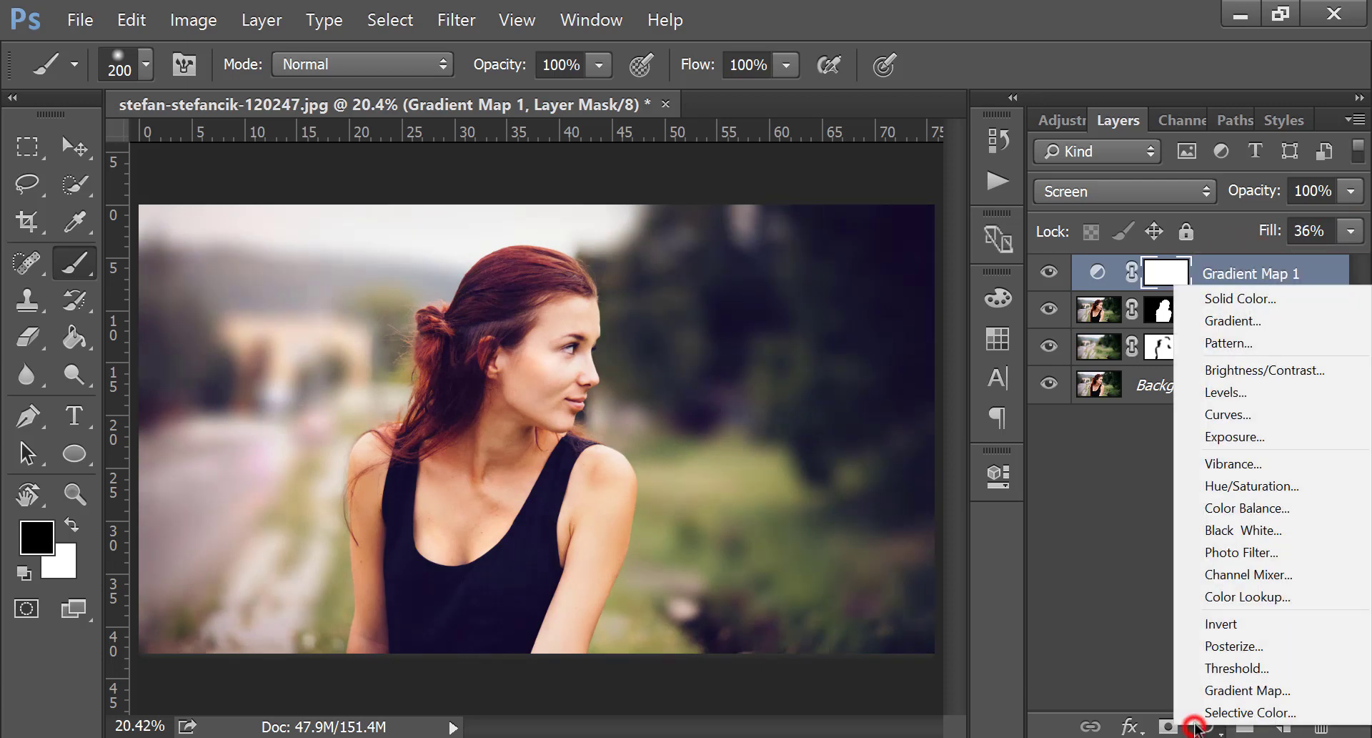
pyautogui.click(1216, 305)
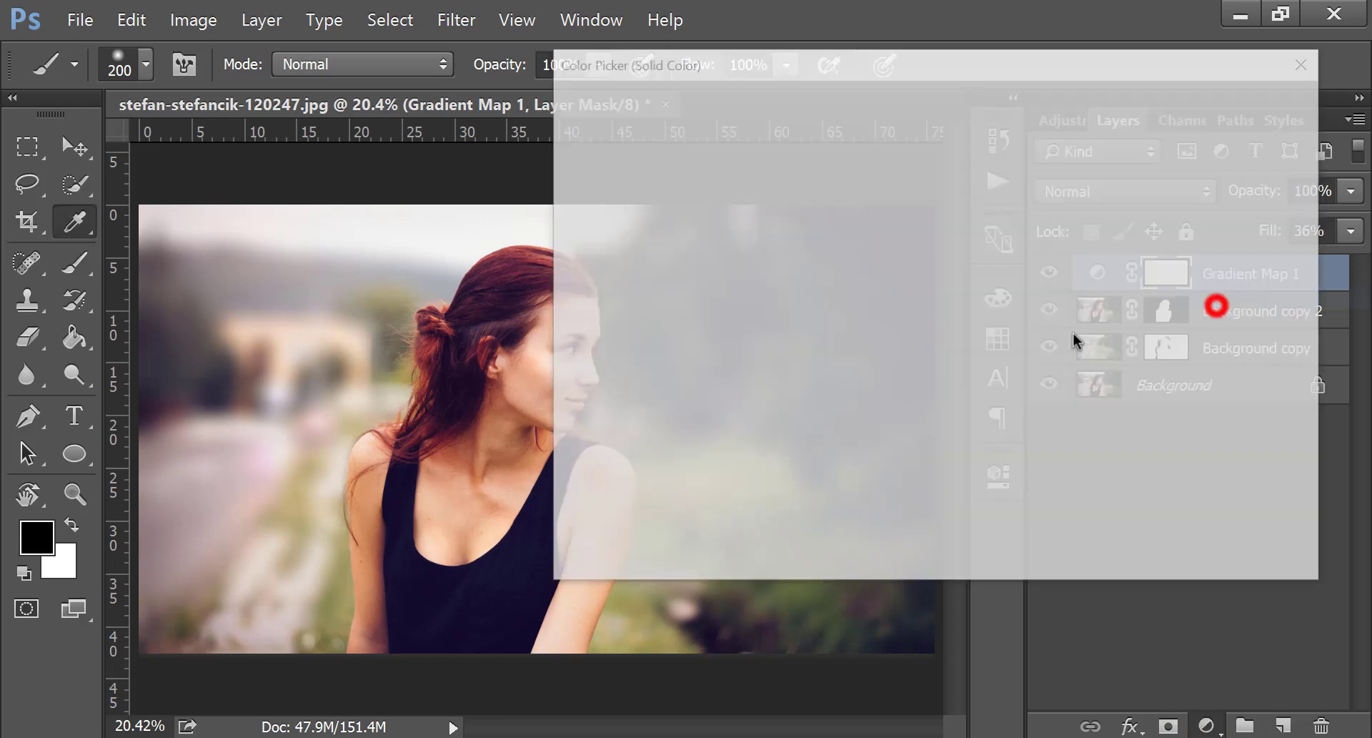
pyautogui.moveTo(957, 344)
pyautogui.mouseDown()
pyautogui.moveTo(943, 312)
pyautogui.moveTo(957, 366)
pyautogui.mouseUp()
pyautogui.click(1161, 114)
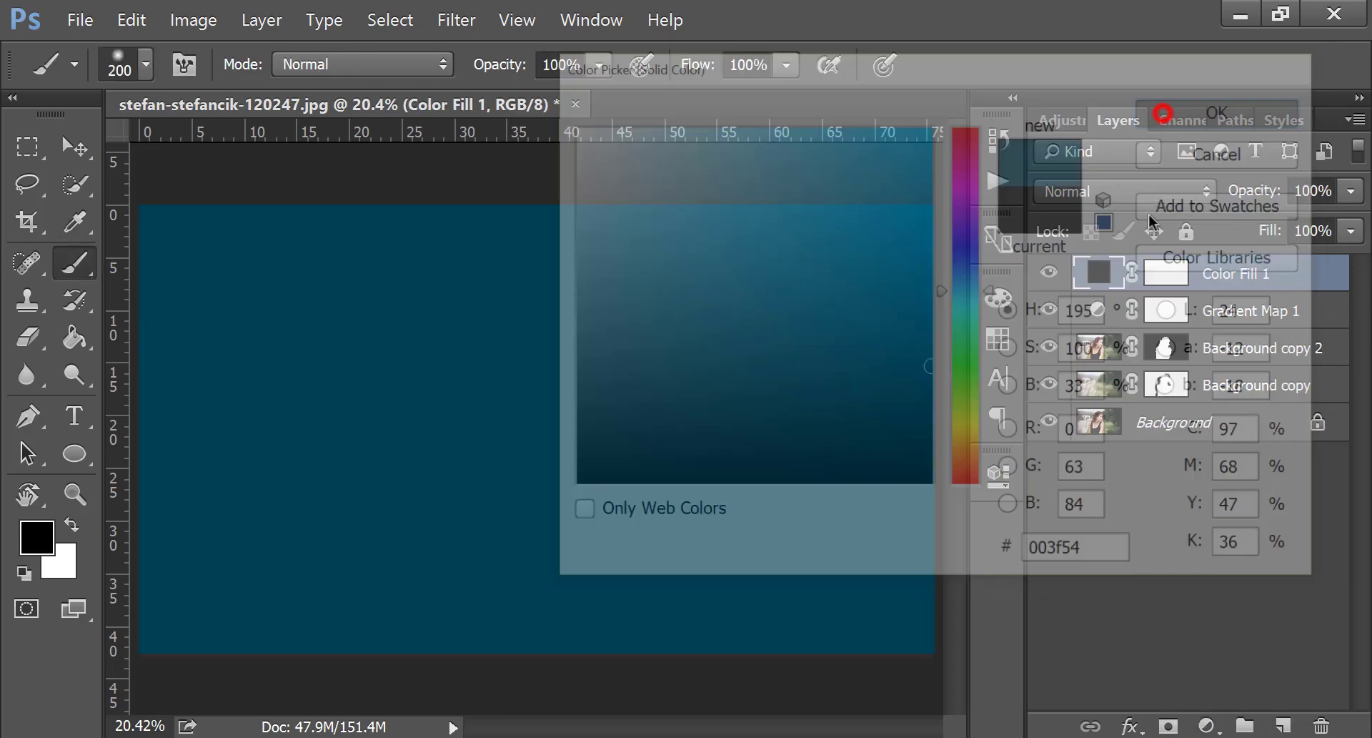
# Blend the colour fill as Exclusion at 29% fill.
pyautogui.click(1093, 193)
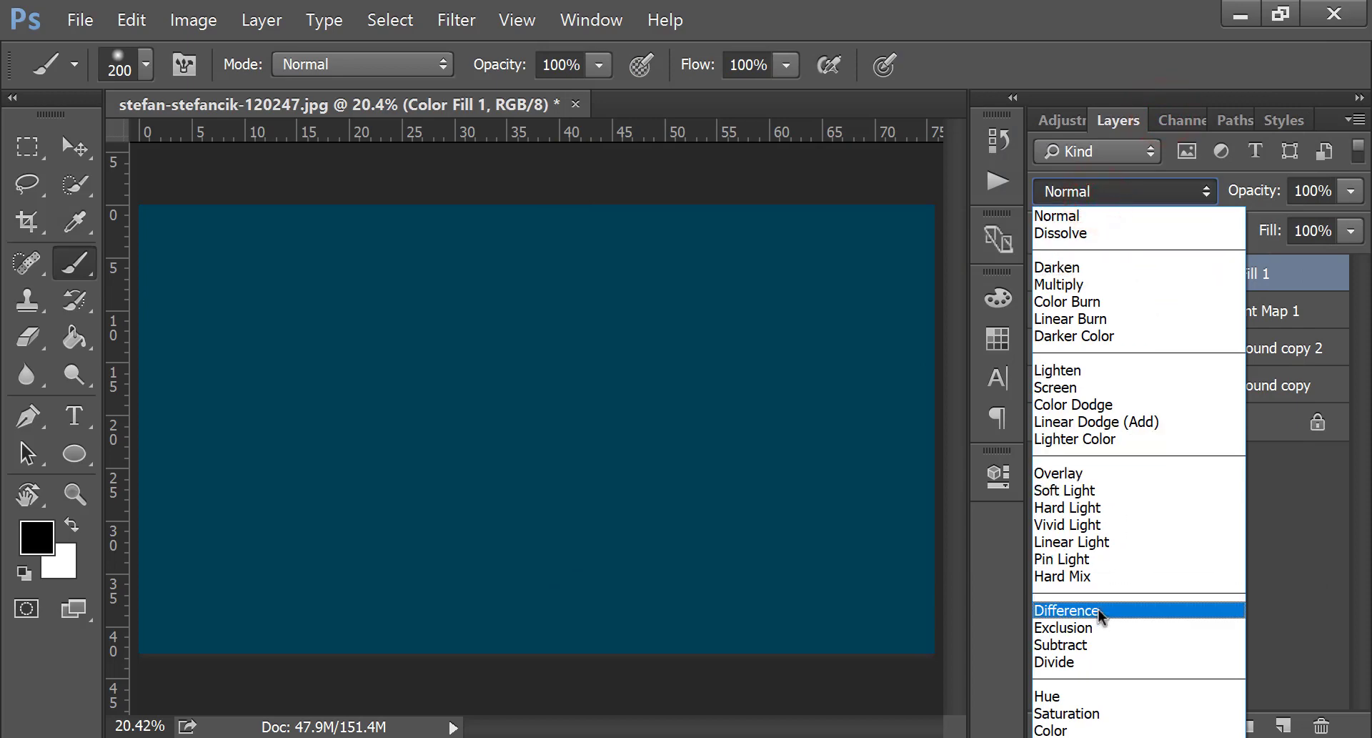
pyautogui.click(1098, 627)
pyautogui.click(1352, 230)
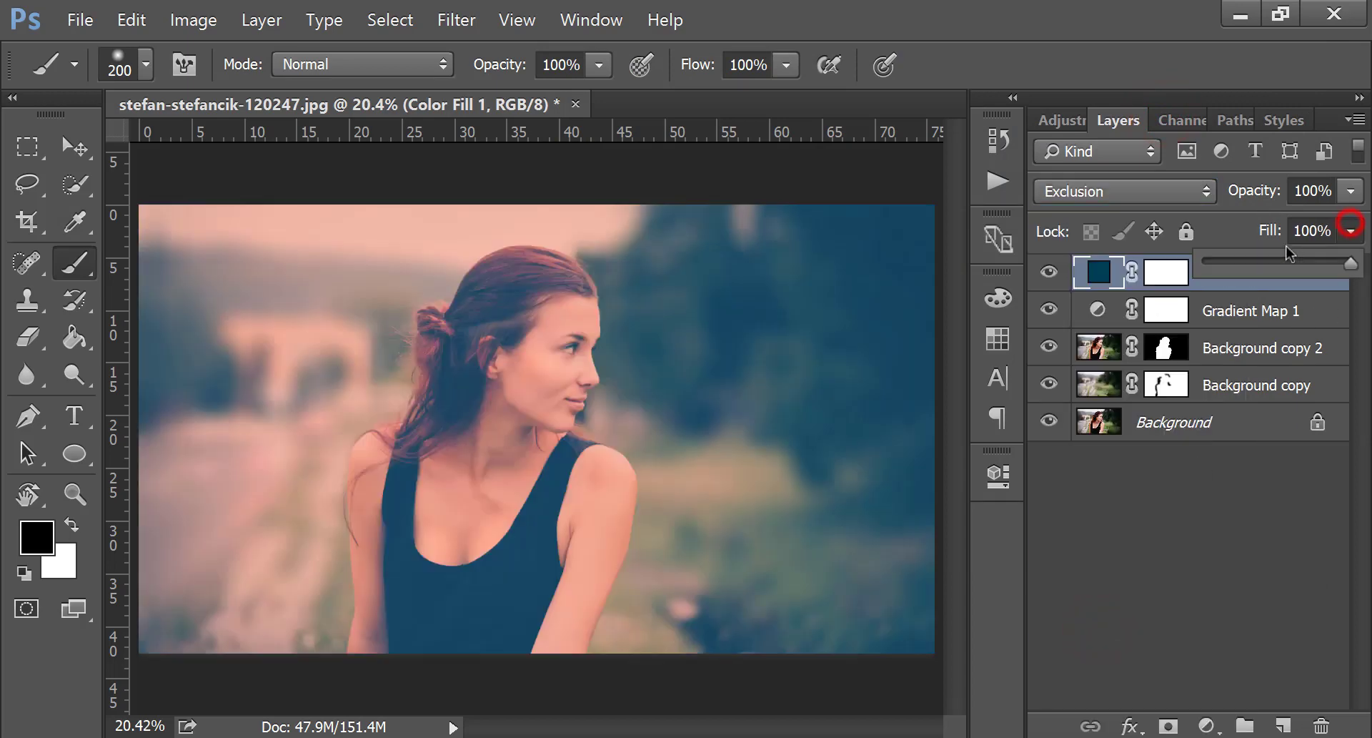
pyautogui.click(1250, 264)
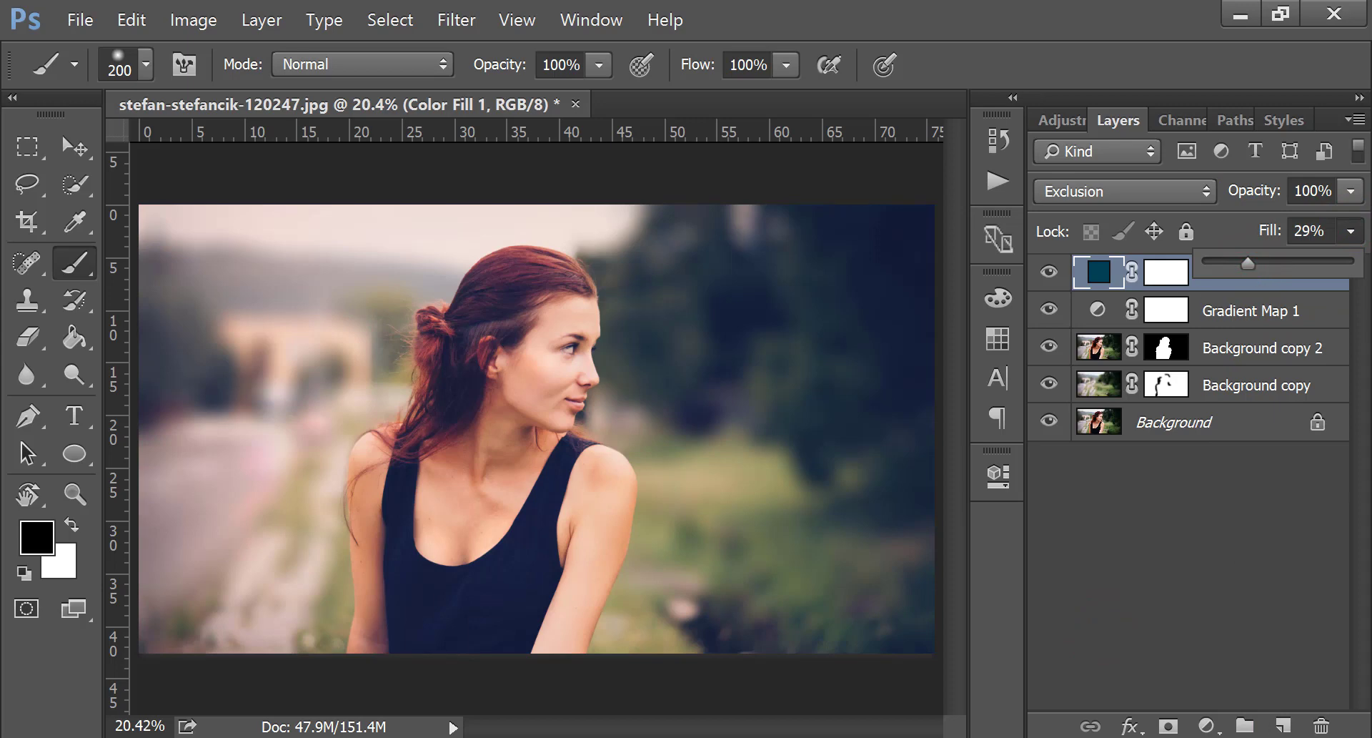
pyautogui.click(1207, 725)
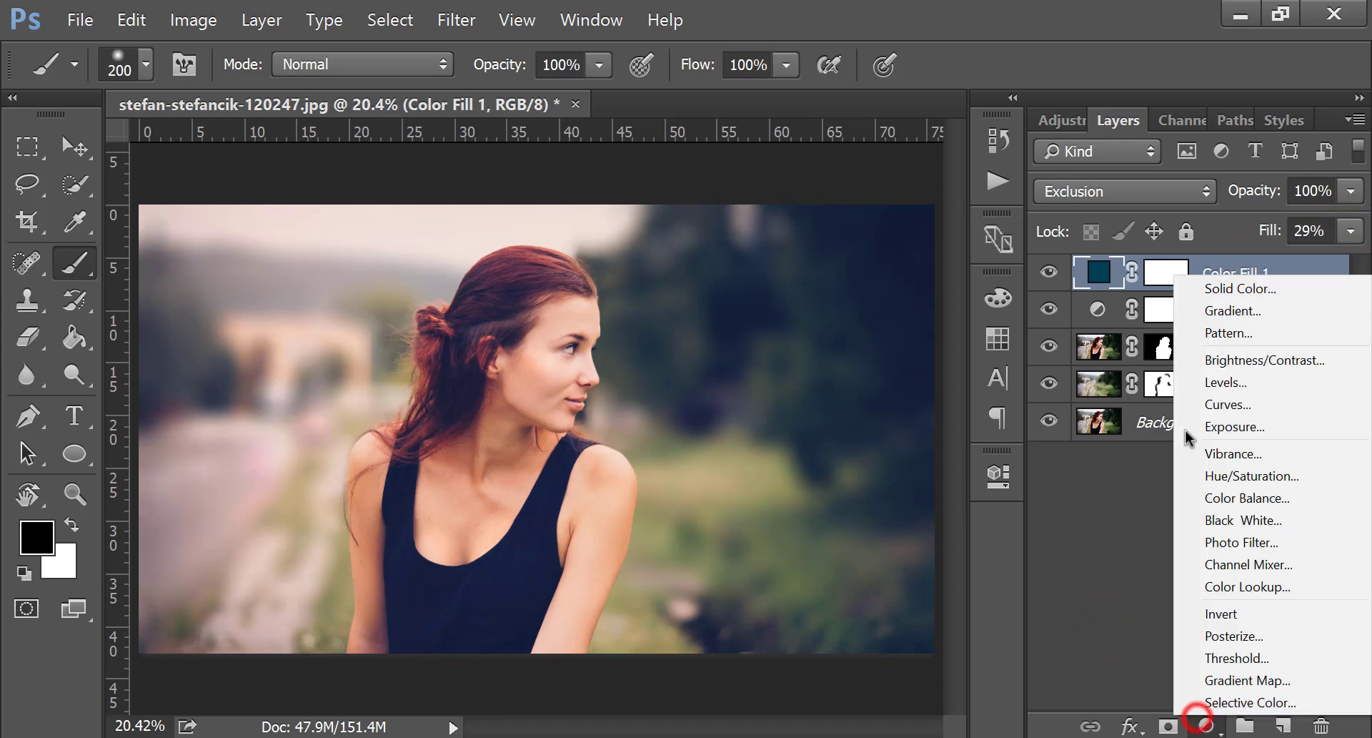
# Add a Brightness/Contrast layer with Brightness 10 and Contrast -4.
pyautogui.click(1230, 360)
pyautogui.moveTo(800, 554); pyautogui.dragTo(809, 554)
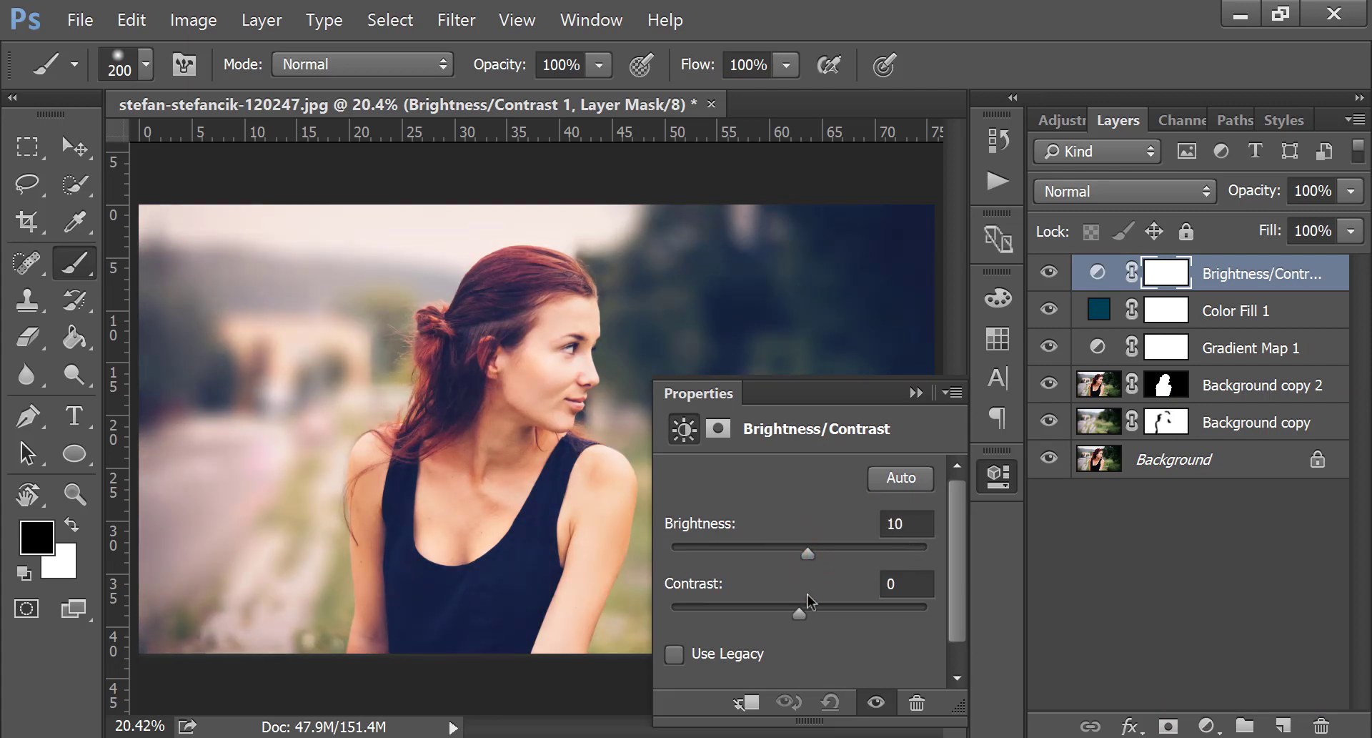
pyautogui.moveTo(800, 614)
pyautogui.mouseDown()
pyautogui.moveTo(832, 629)
pyautogui.moveTo(790, 630)
pyautogui.mouseUp()
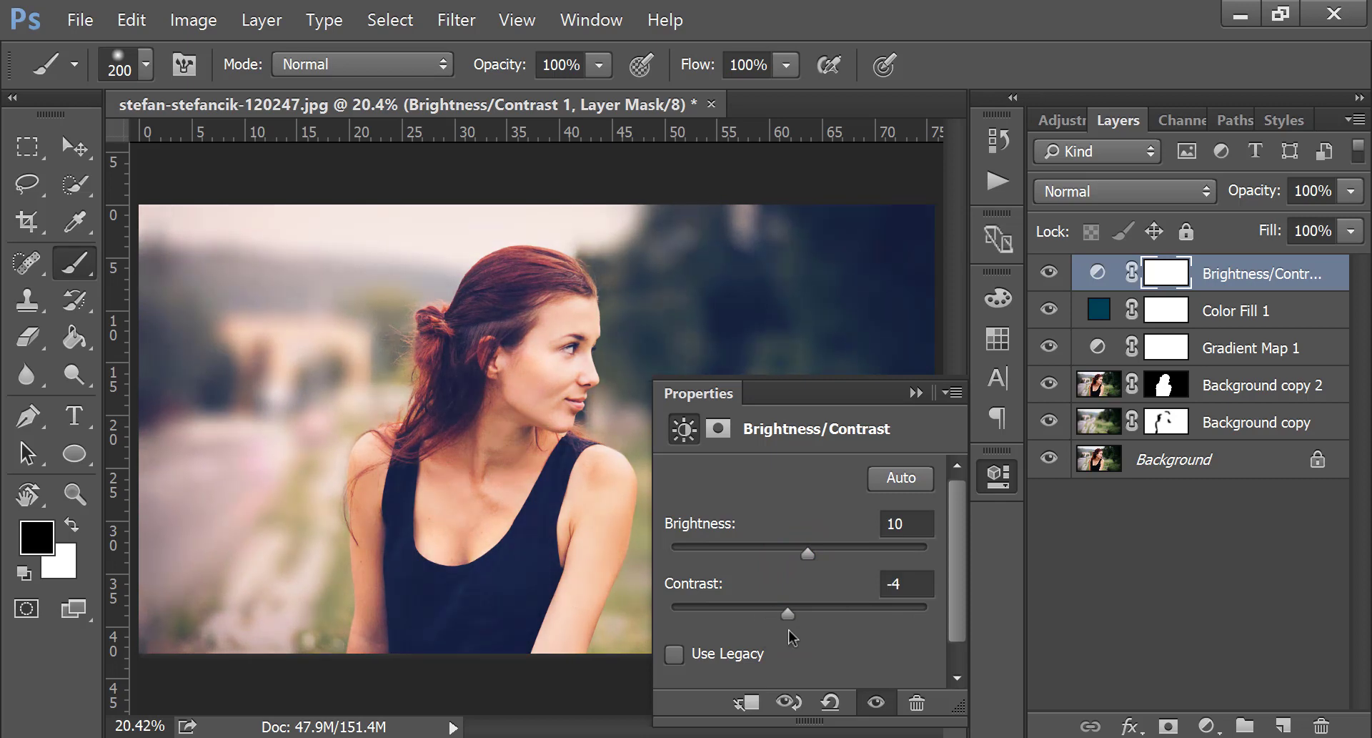
pyautogui.click(916, 392)
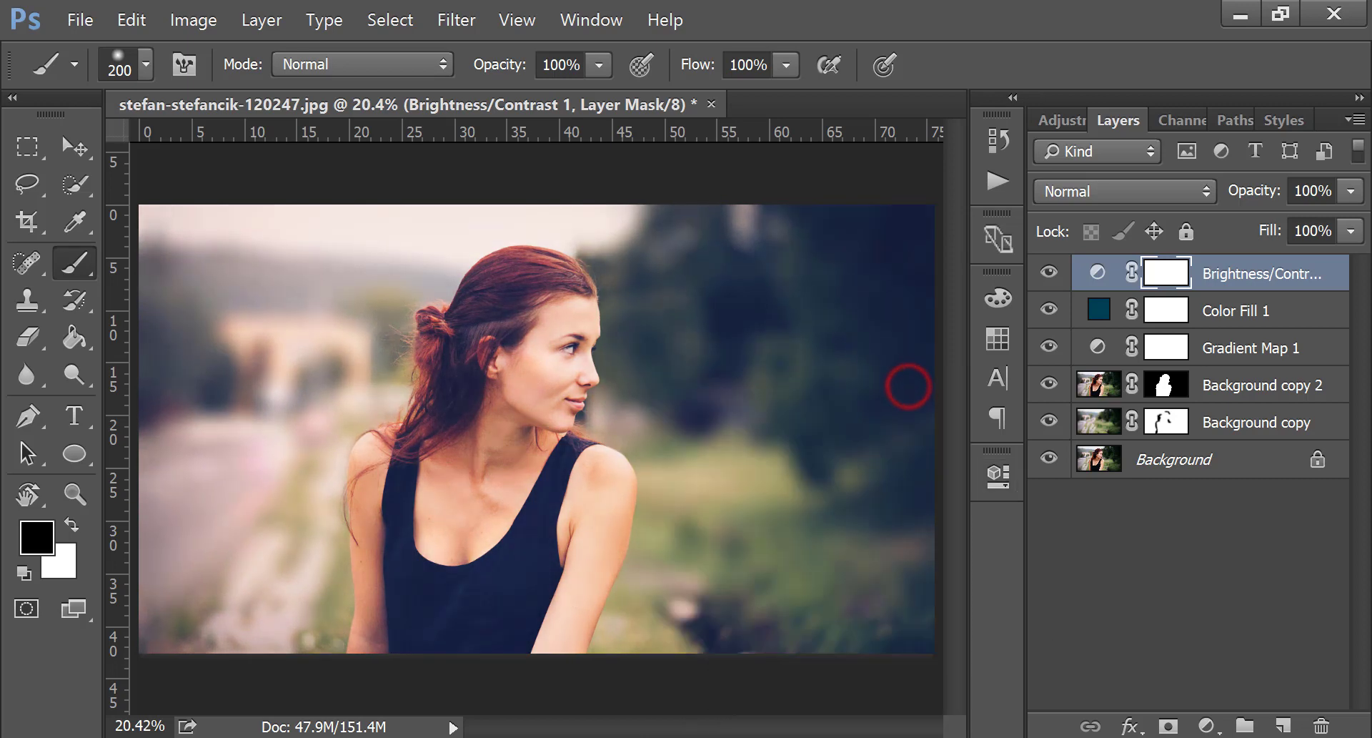
pyautogui.click(1207, 725)
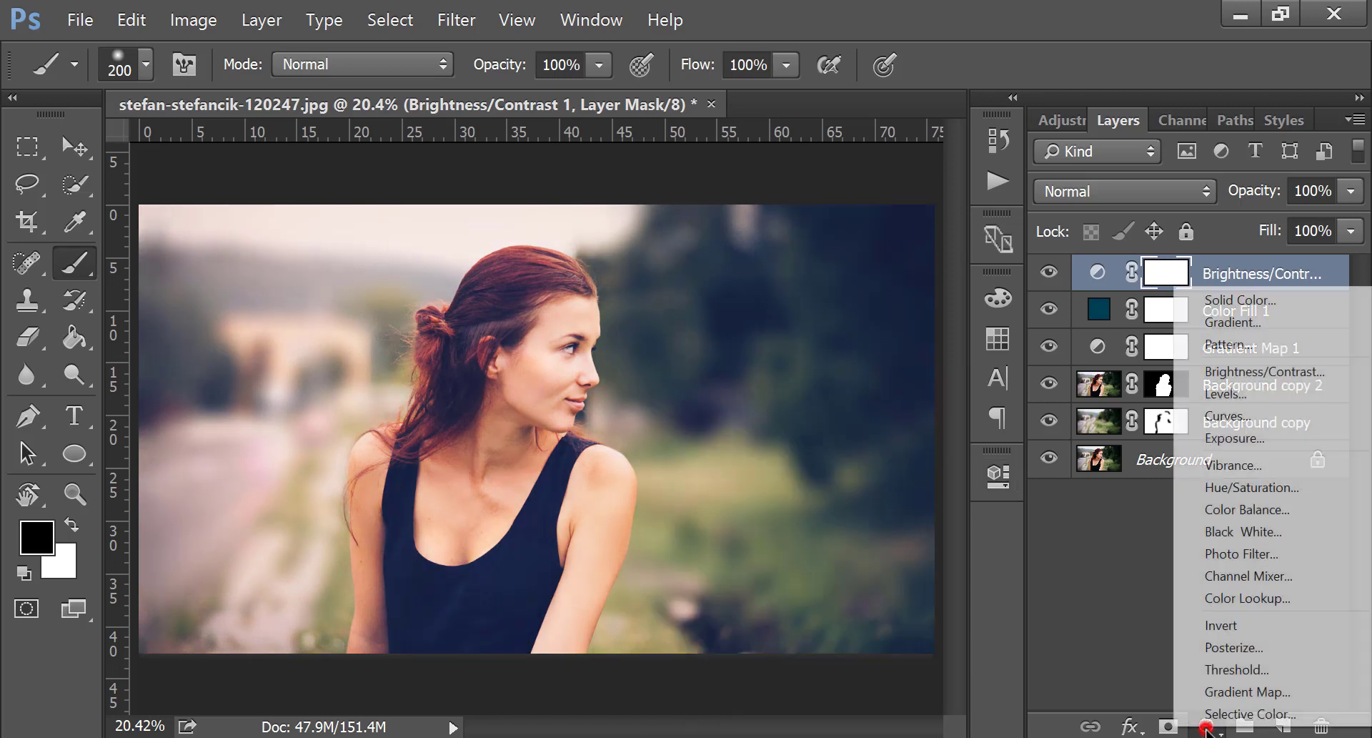
# Add a Color Lookup layer using the HorrorBlue.3DL look.
pyautogui.click(1248, 598)
pyautogui.click(843, 479)
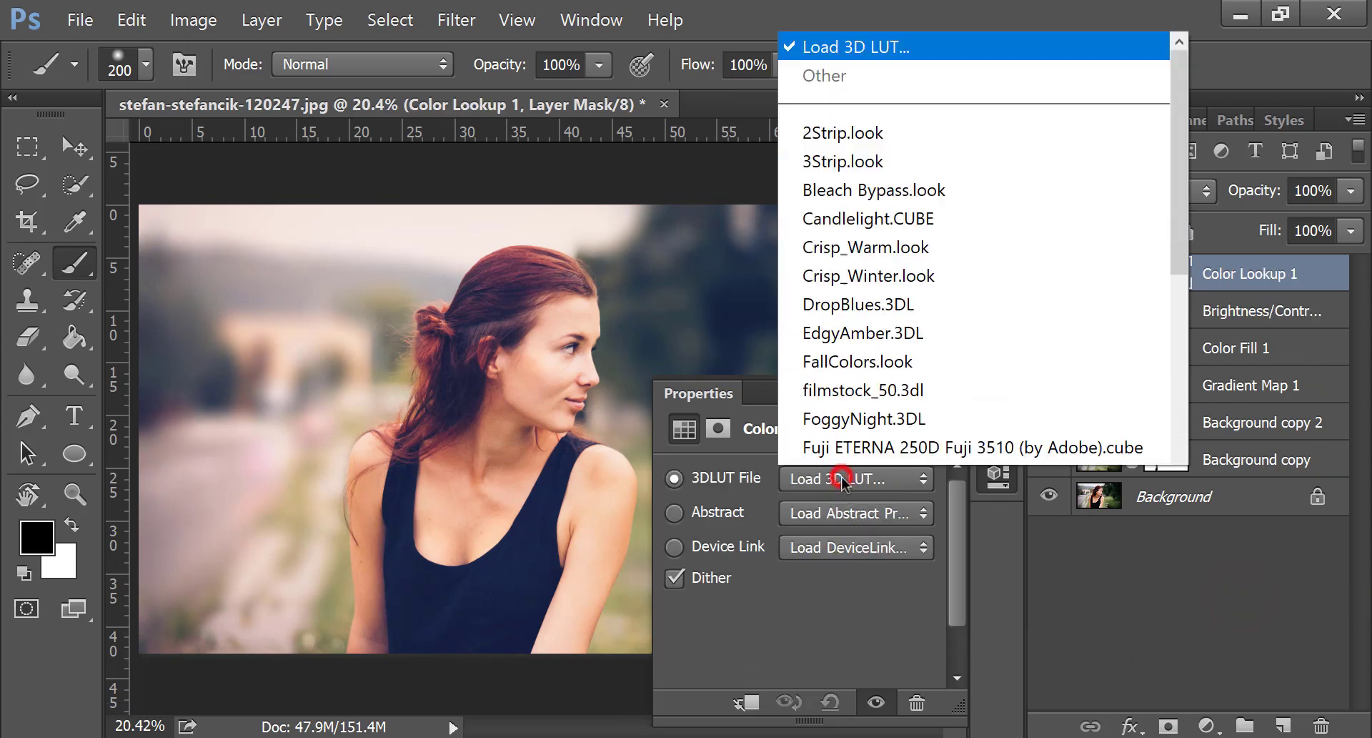
pyautogui.scroll(-4, 846, 340)
pyautogui.scroll(-1, 841, 338)
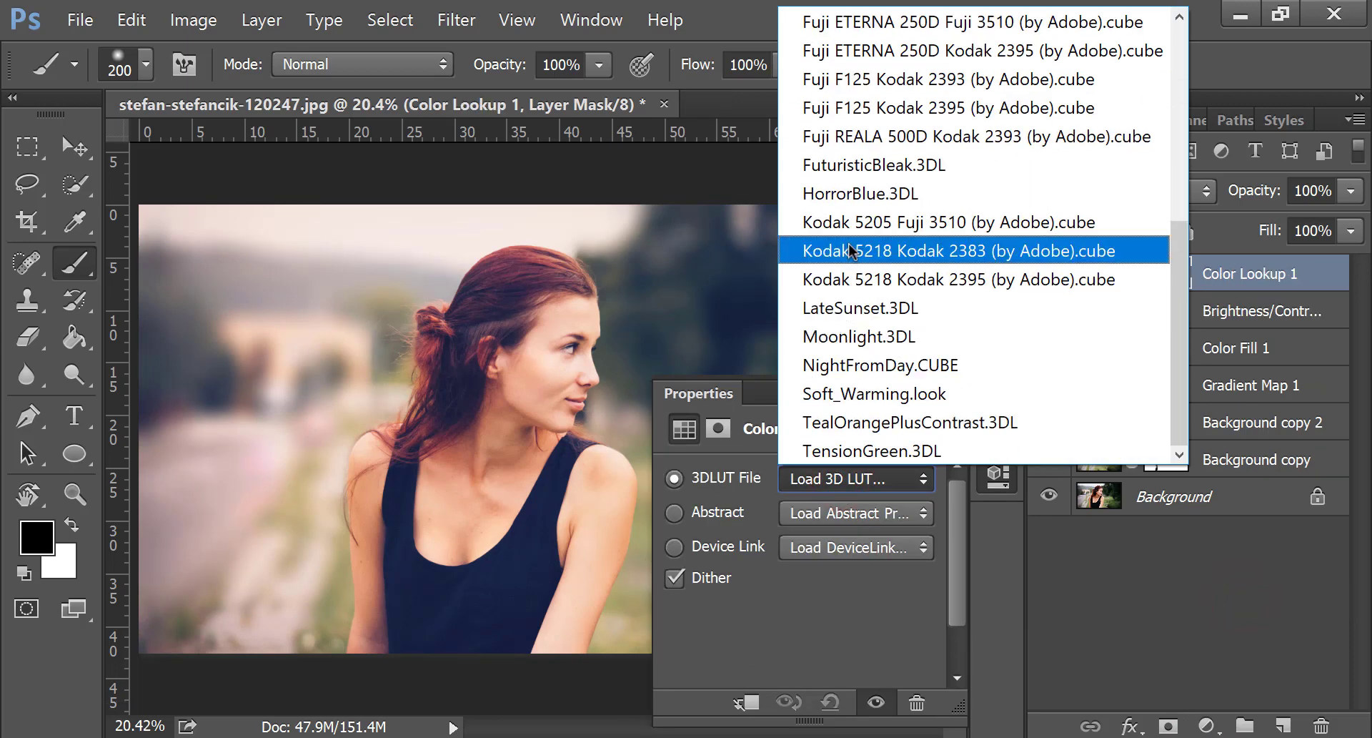
pyautogui.click(851, 194)
pyautogui.click(920, 392)
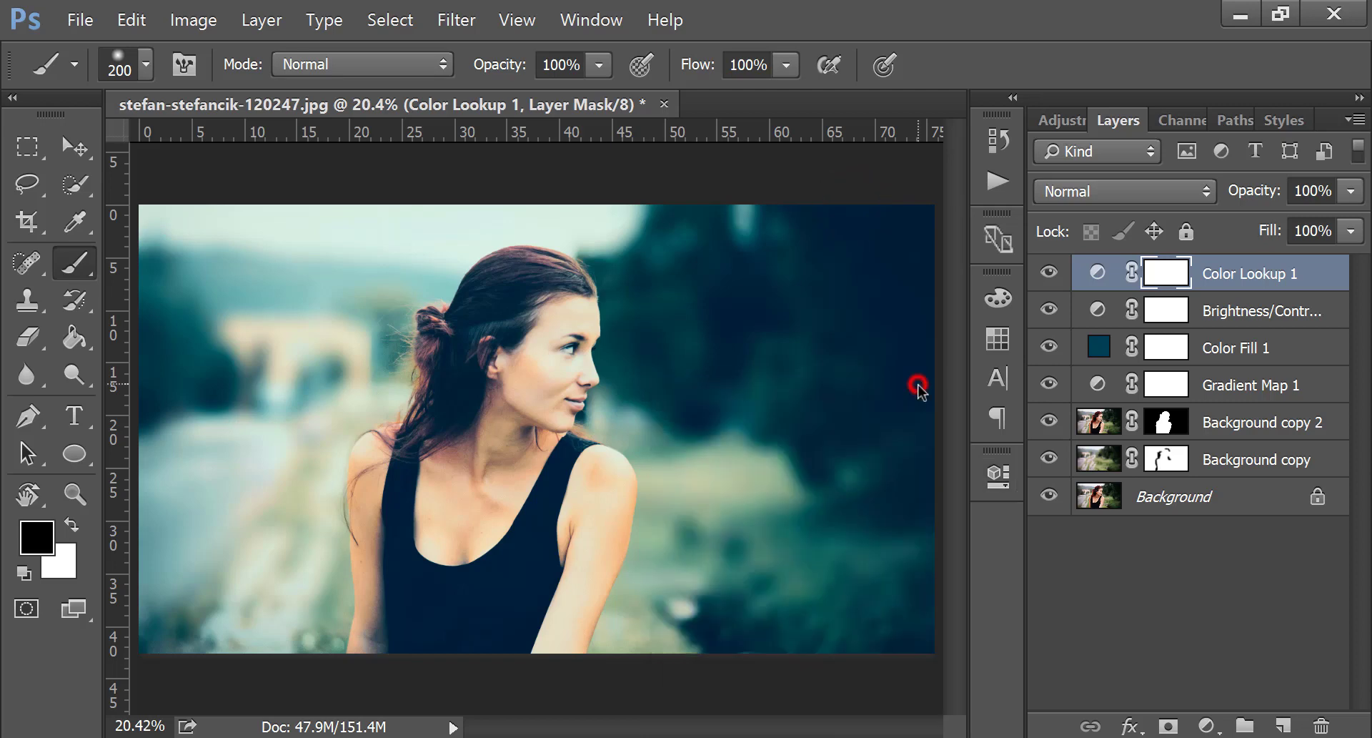
# Lower the Color Lookup layer's fill to 65%.
pyautogui.click(1338, 234)
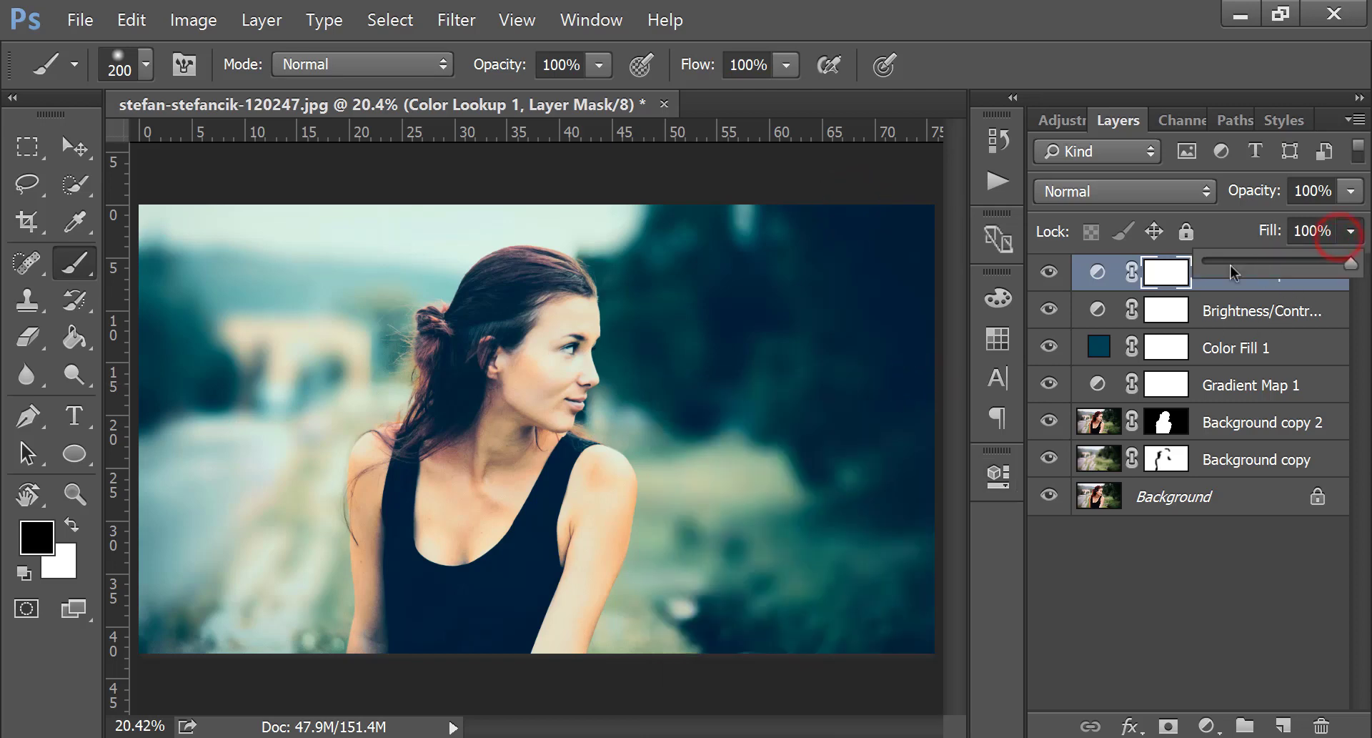
pyautogui.moveTo(1351, 263); pyautogui.dragTo(1253, 266)
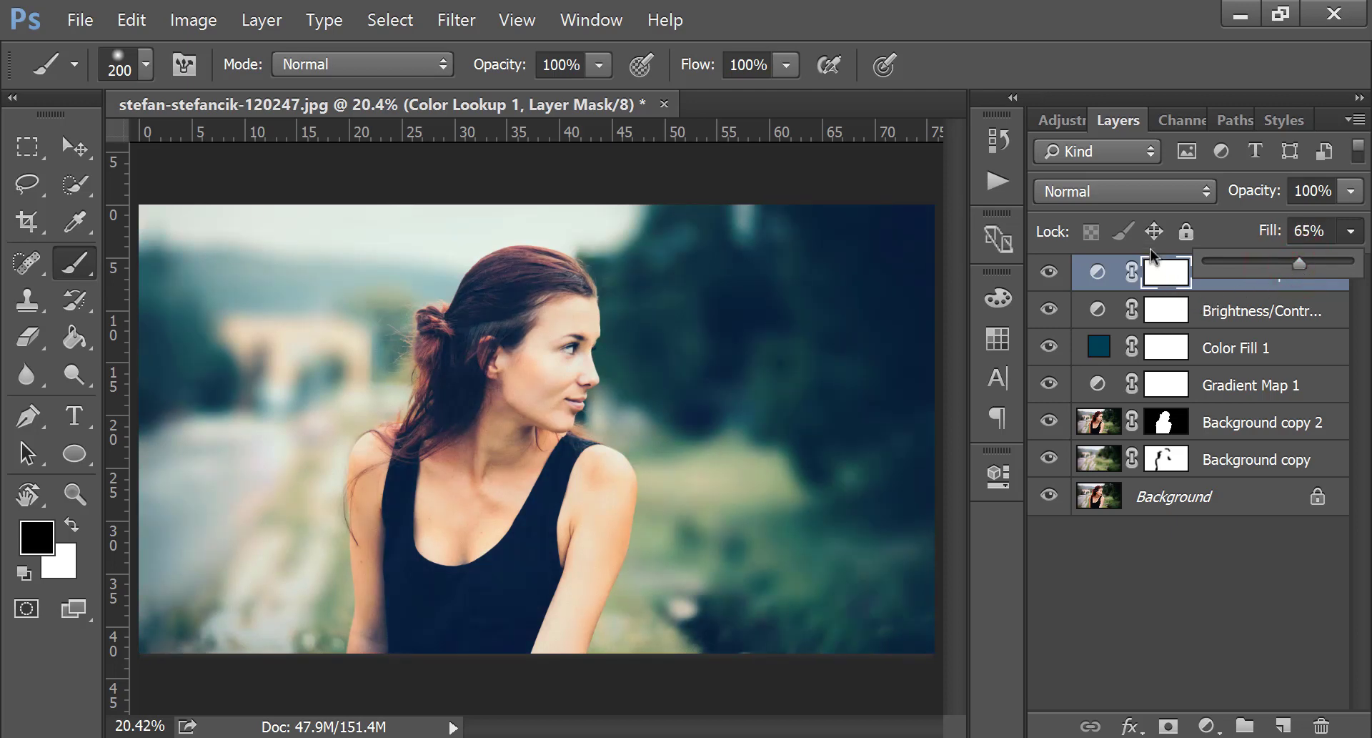
pyautogui.click(1166, 268)
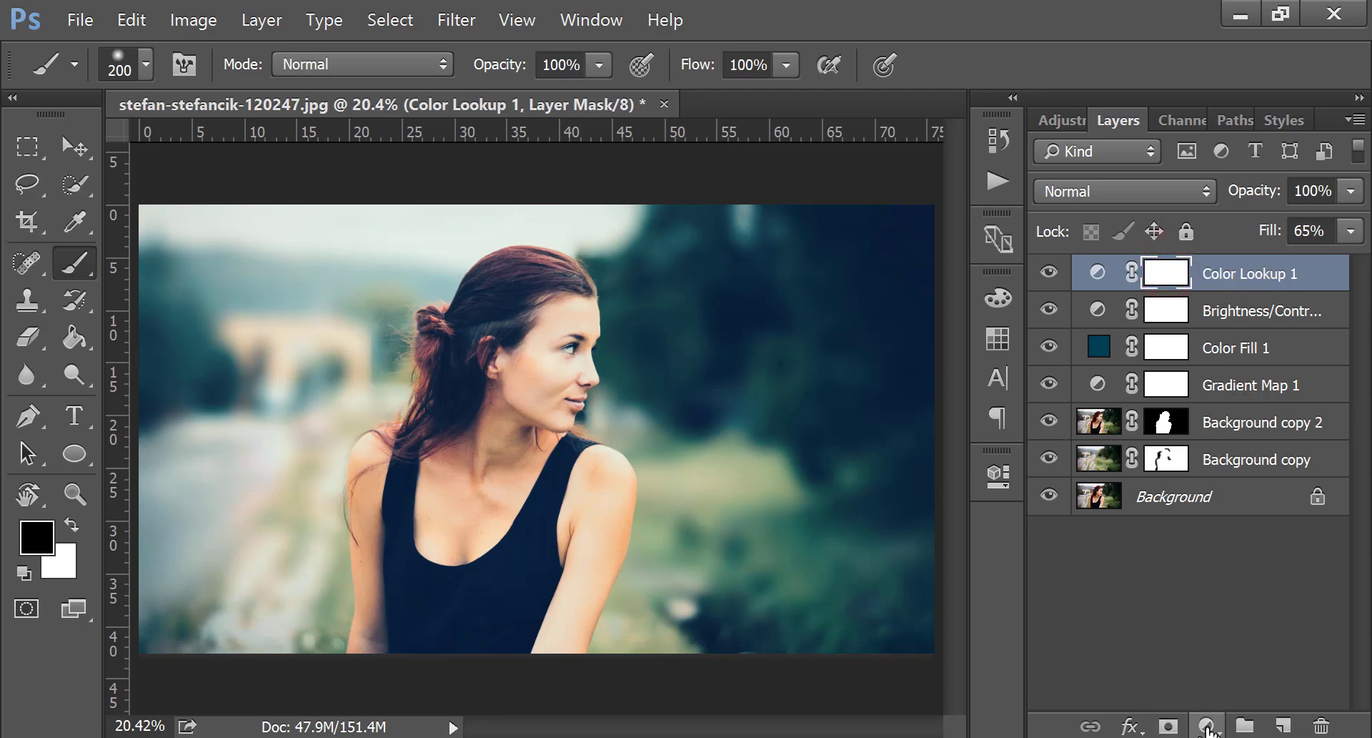
pyautogui.click(1206, 726)
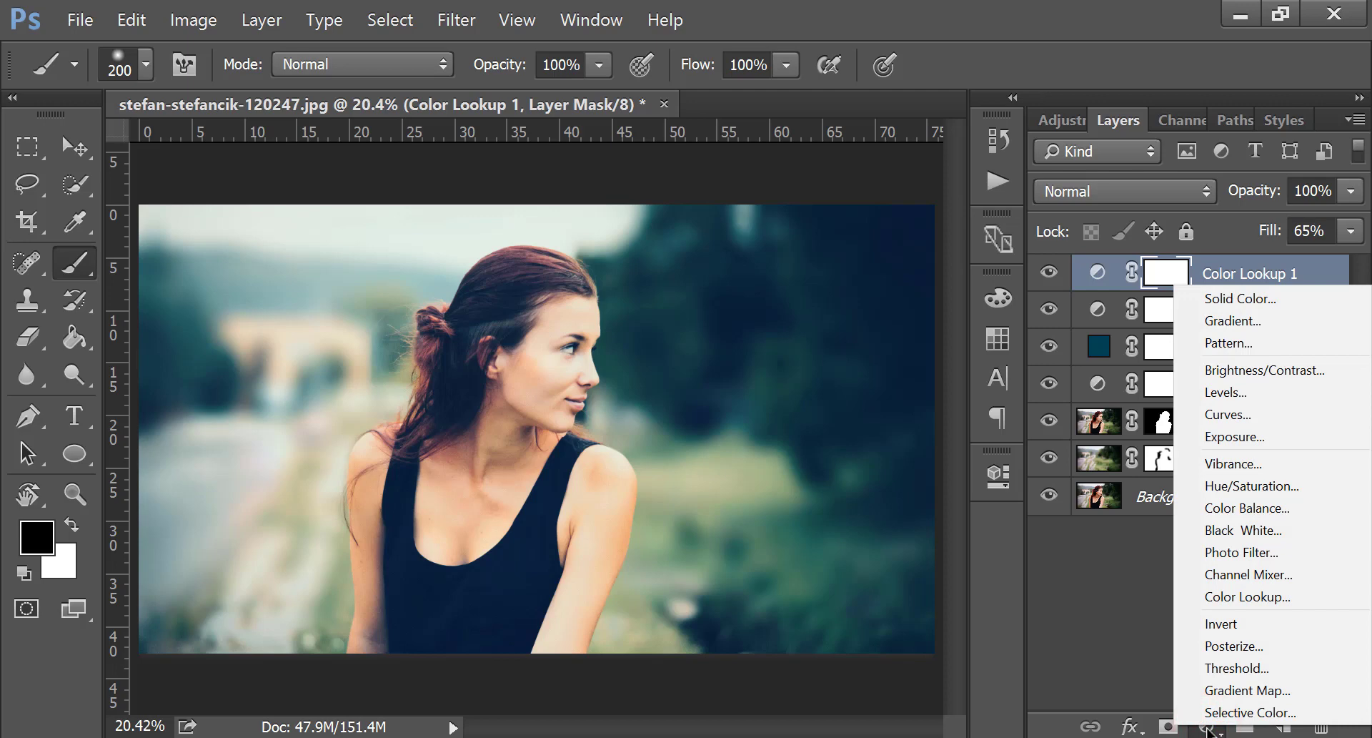
# Add an Exposure layer with exposure +0.15, offset -0.0281 and gamma 1.05.
pyautogui.click(1235, 436)
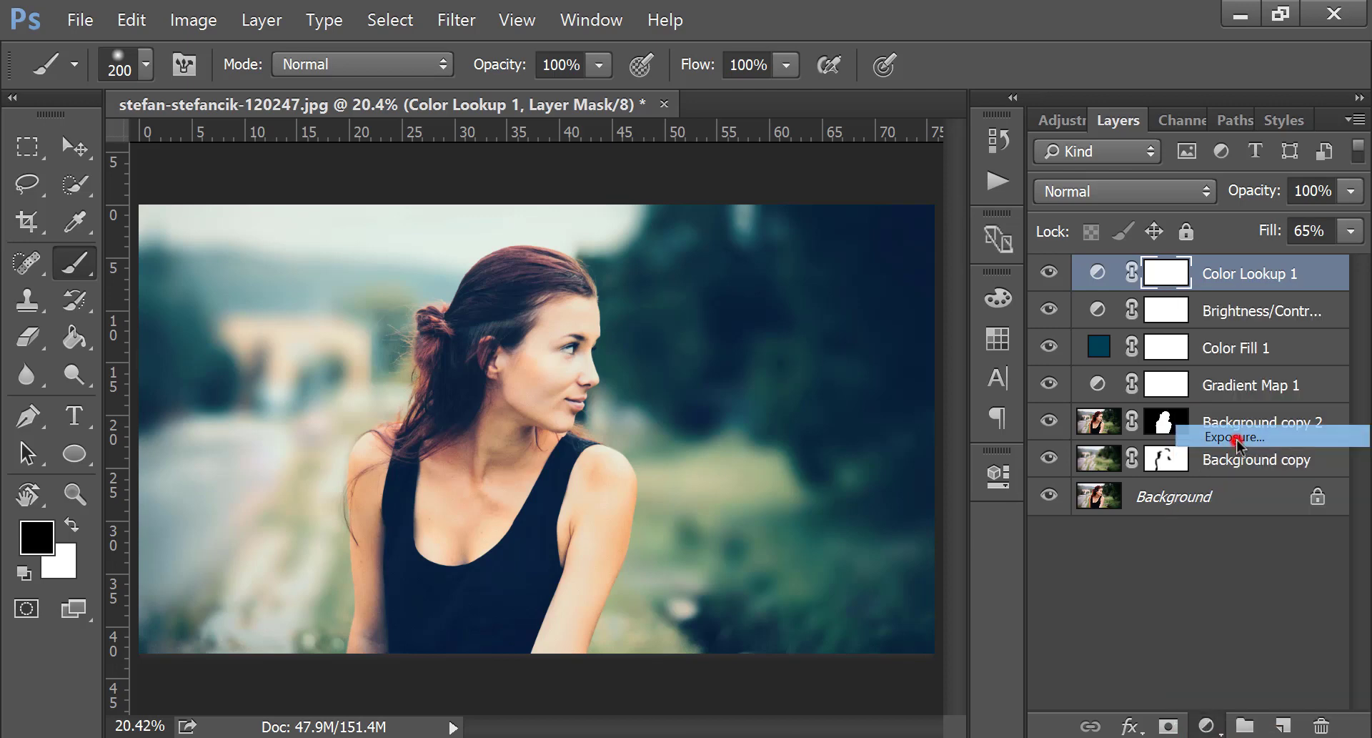
pyautogui.moveTo(801, 555); pyautogui.dragTo(804, 556)
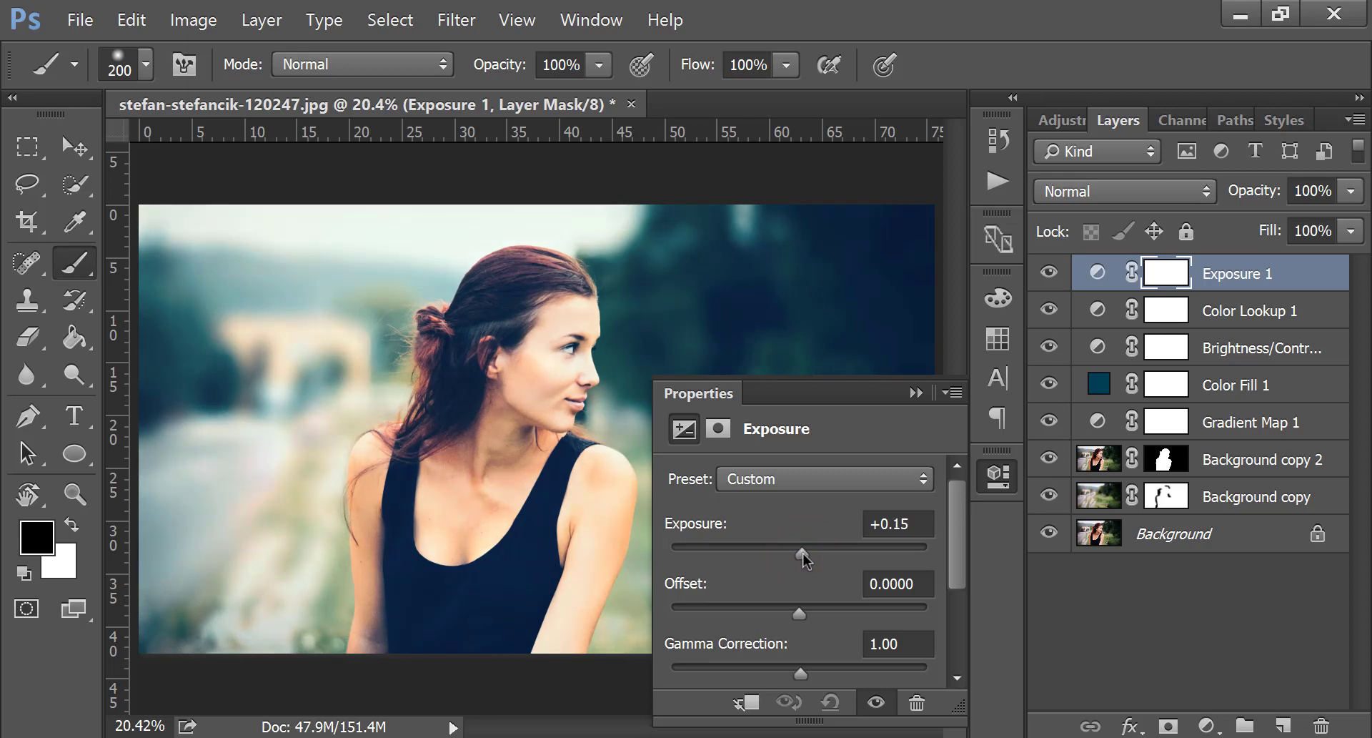
pyautogui.moveTo(799, 613); pyautogui.dragTo(790, 613)
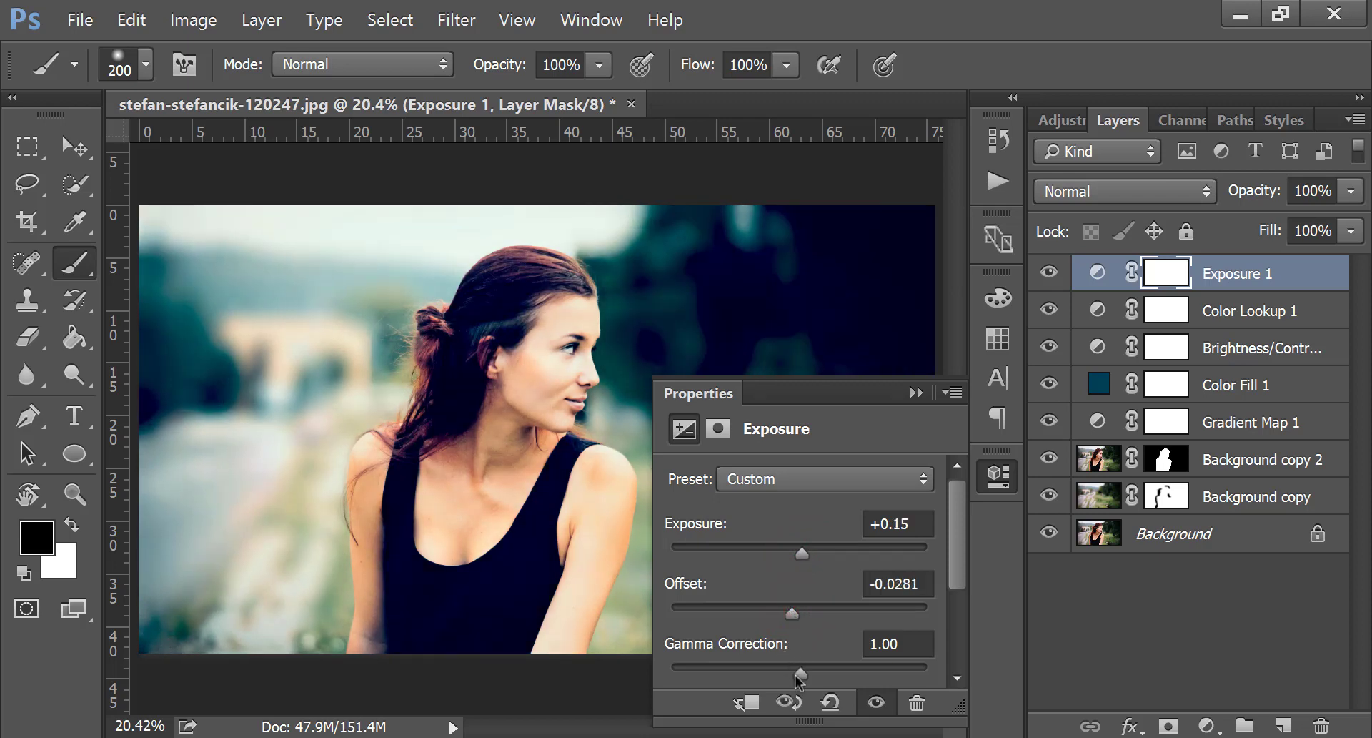
pyautogui.moveTo(798, 677); pyautogui.dragTo(795, 680)
pyautogui.click(915, 393)
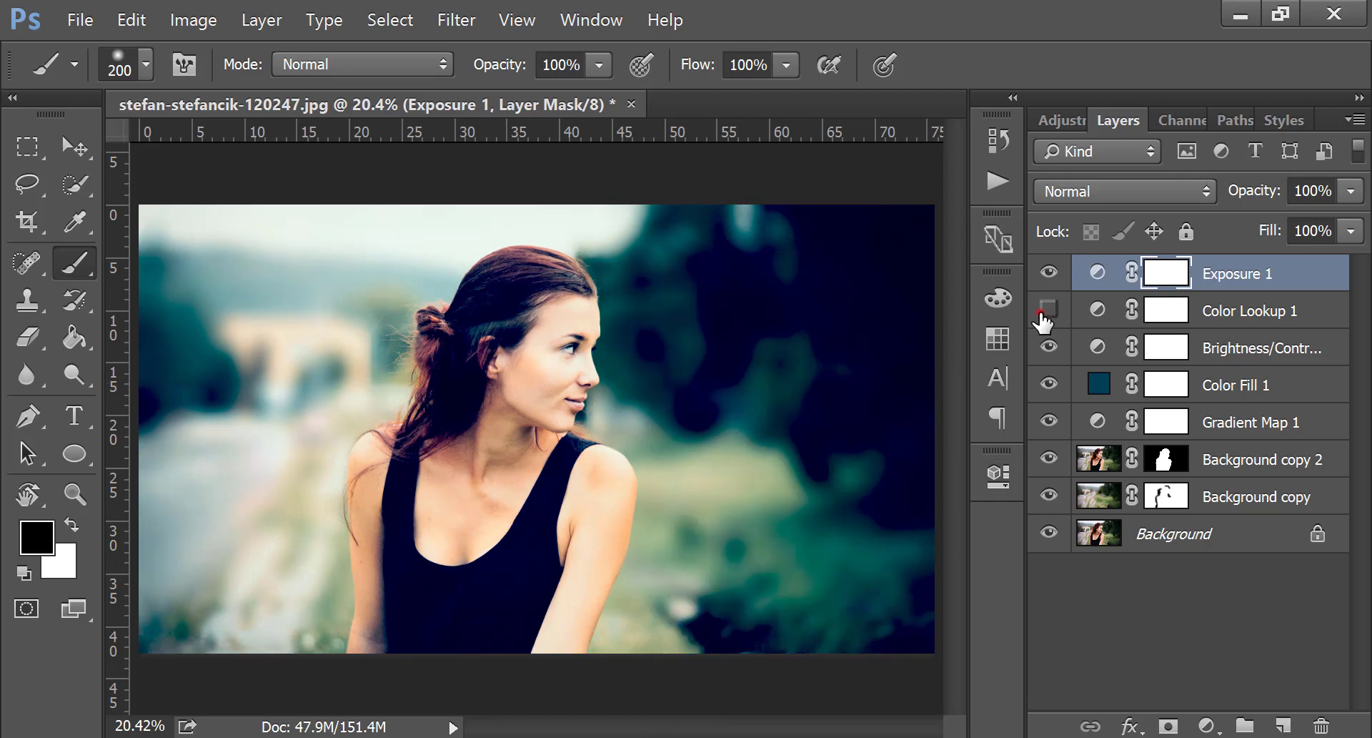
# Compare the Color Lookup grade on and off, then lower its fill to 50%.
pyautogui.click(1043, 310)
pyautogui.click(1043, 311)
pyautogui.click(1215, 312)
pyautogui.moveTo(1351, 231)
pyautogui.mouseDown()
pyautogui.moveTo(1325, 261)
pyautogui.moveTo(1286, 267)
pyautogui.mouseUp()
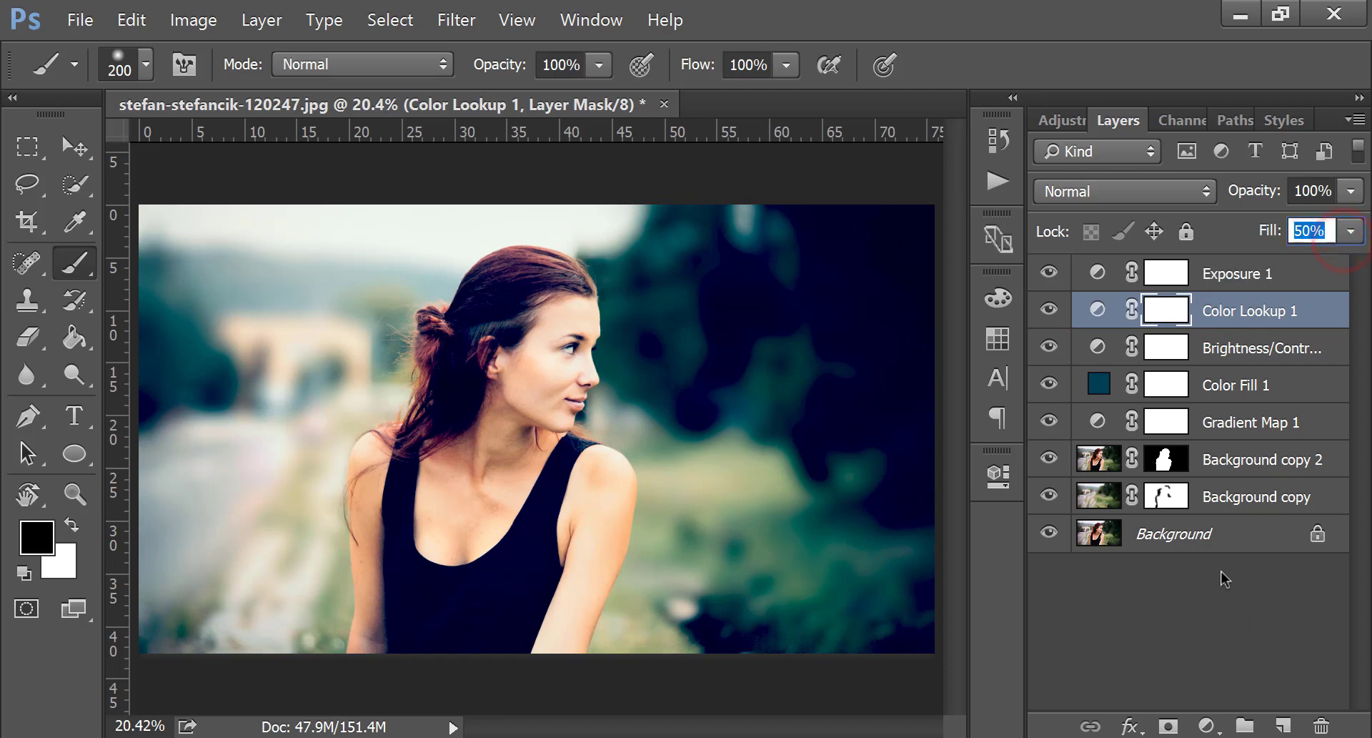
# Group Exposure 1 through Background copy into Group 1 and stamp a merged Layer 1 above.
pyautogui.click(1209, 285)
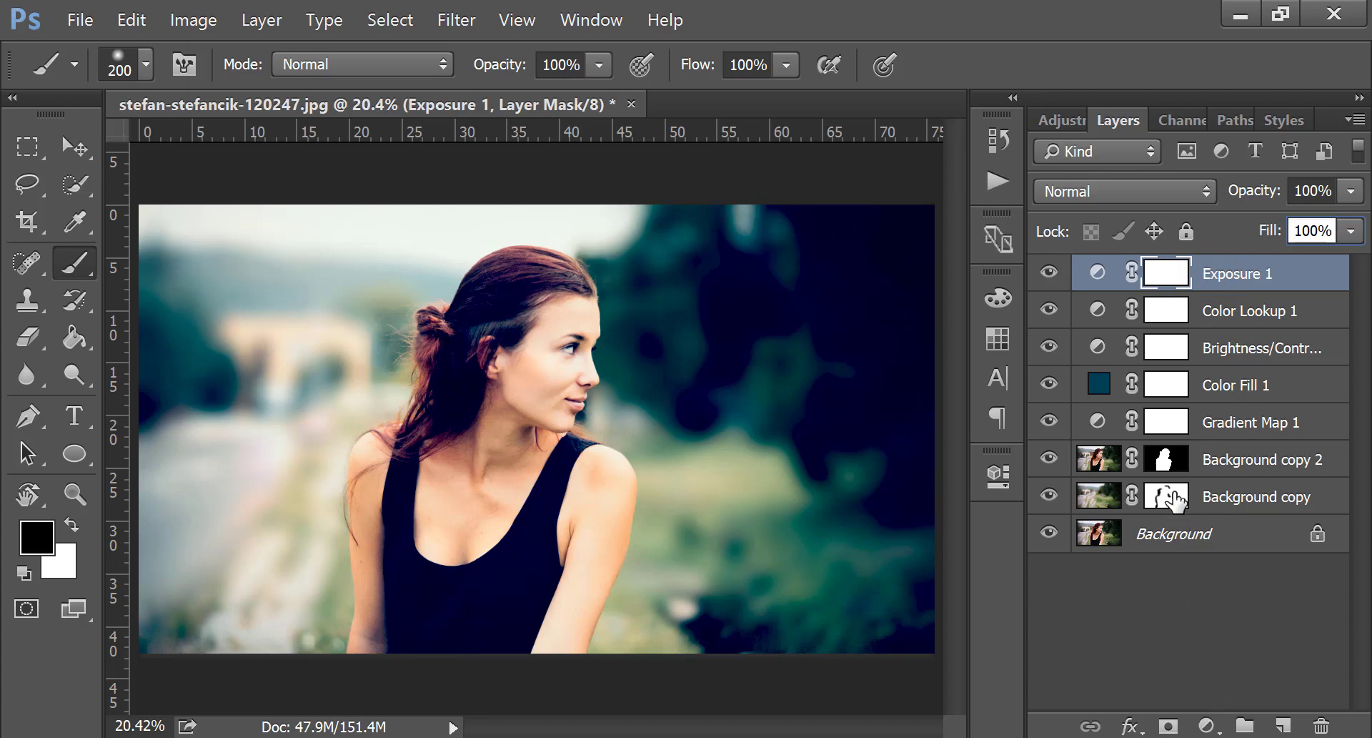
pyautogui.keyDown('shift'); pyautogui.click(1175, 500); pyautogui.keyUp('shift')
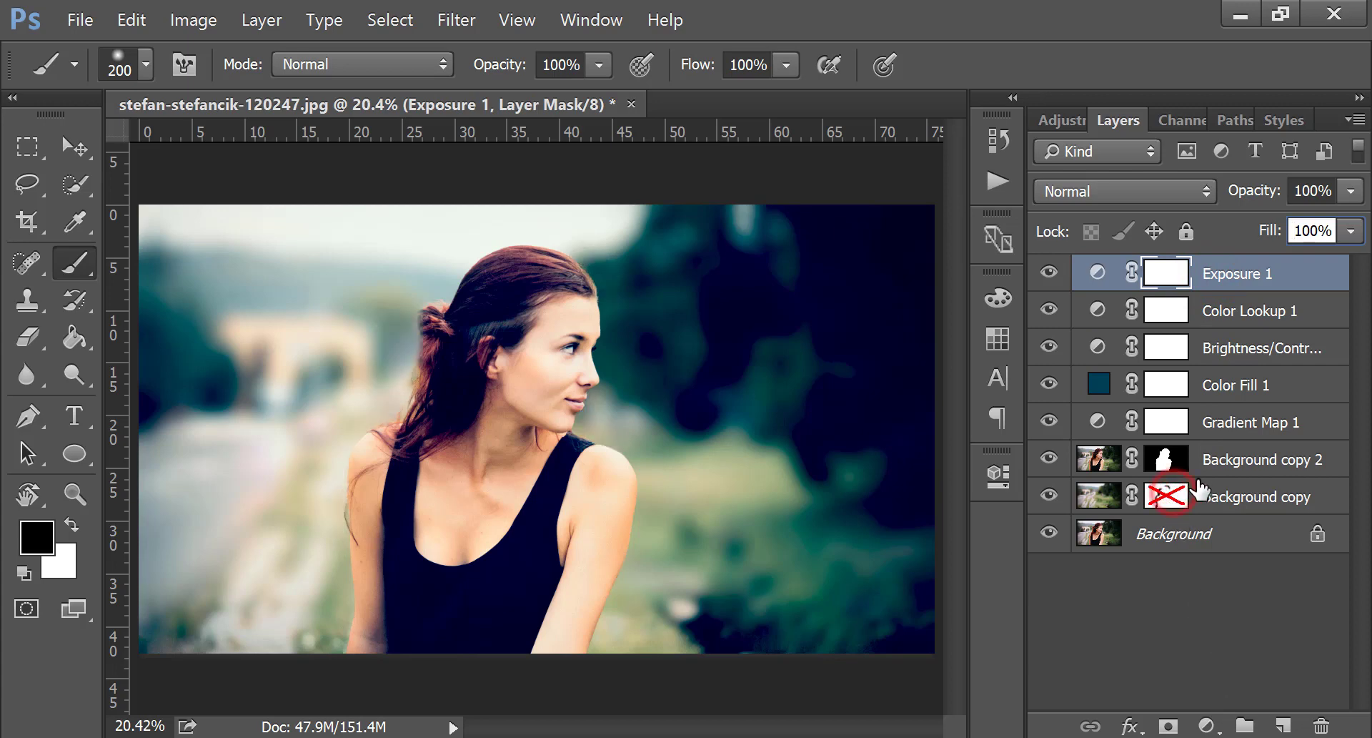
pyautogui.keyDown('shift'); pyautogui.click(1176, 501); pyautogui.keyUp('shift')
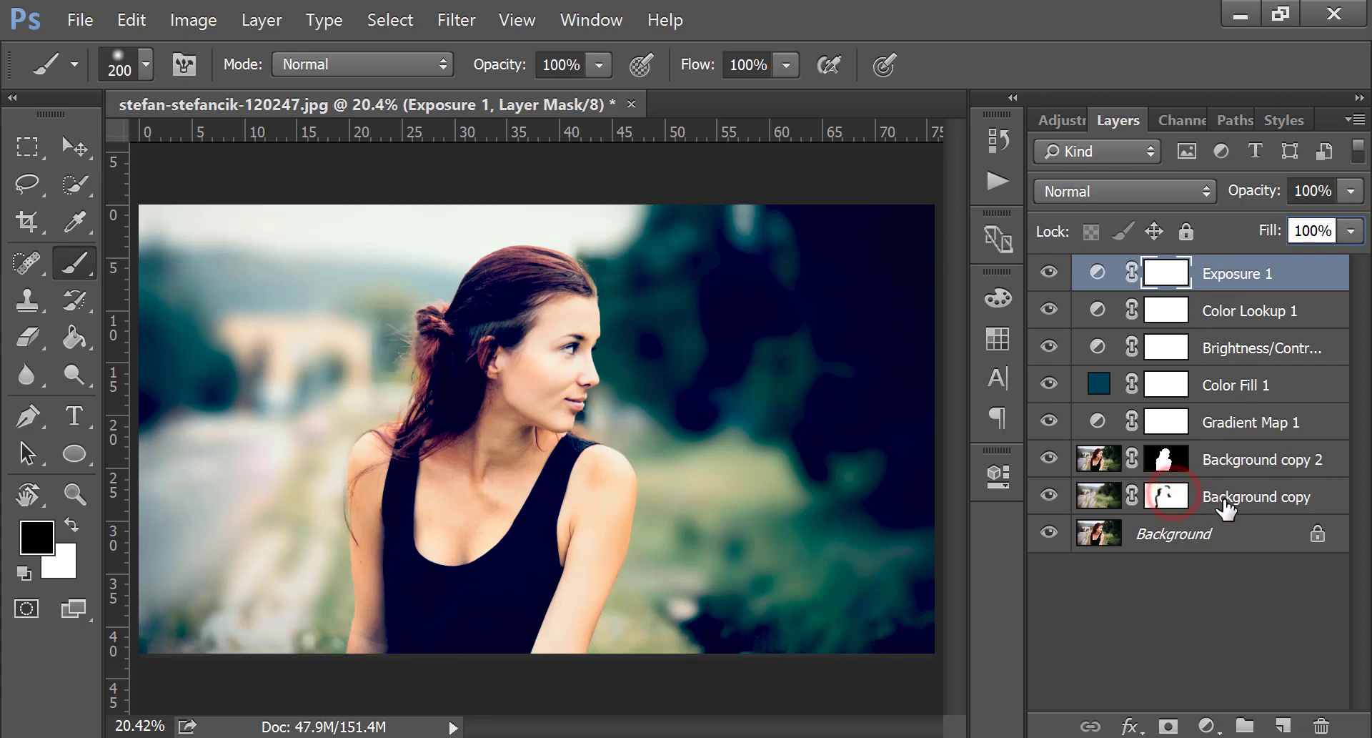
pyautogui.keyDown('shift'); pyautogui.click(1226, 497); pyautogui.keyUp('shift')
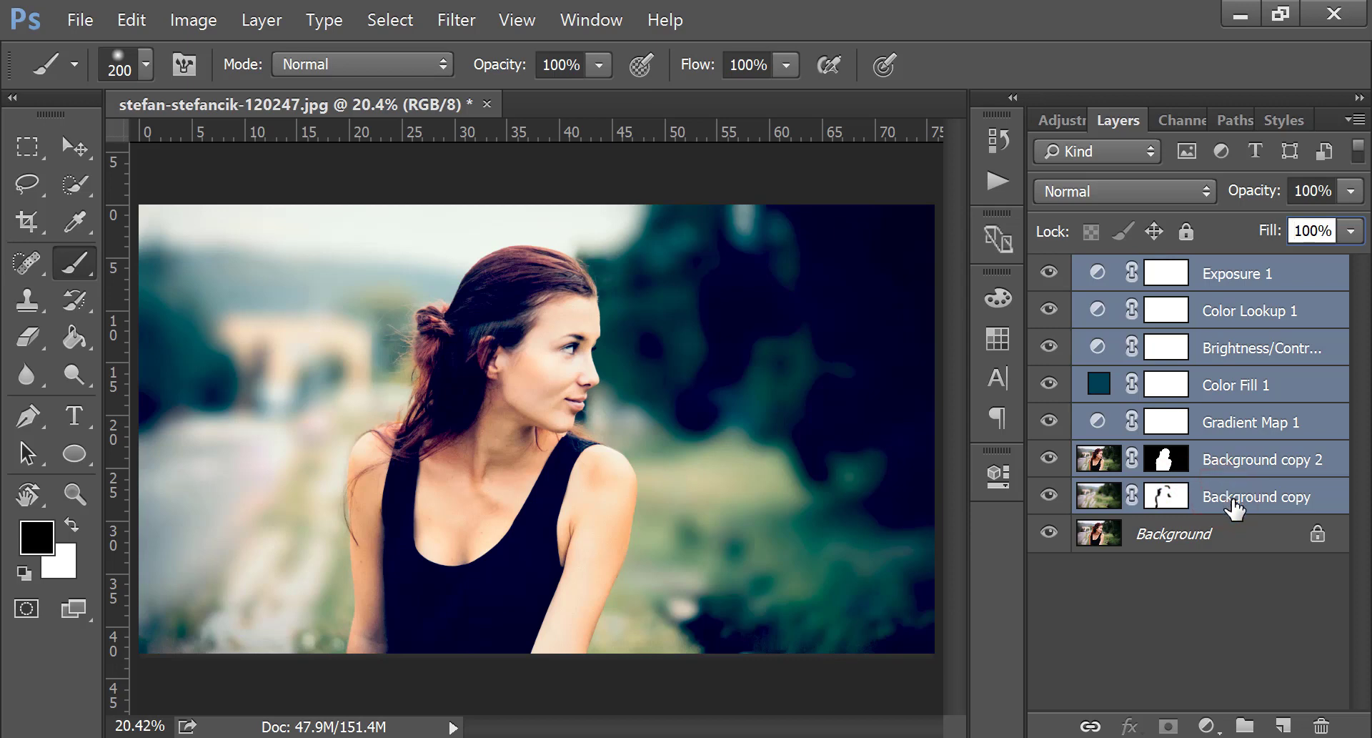
pyautogui.moveTo(1234, 495); pyautogui.dragTo(1243, 721)
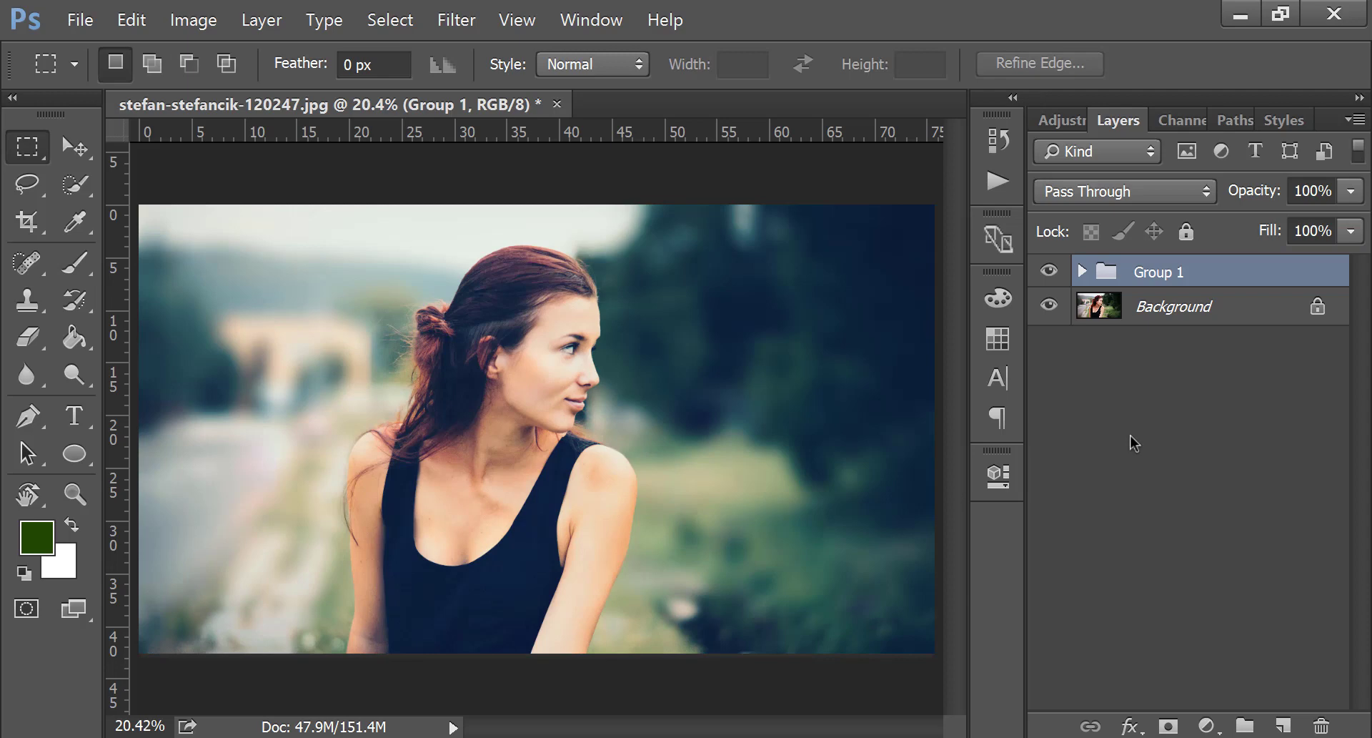
pyautogui.hotkey('ctrl', 'shift', 'alt', 'e')
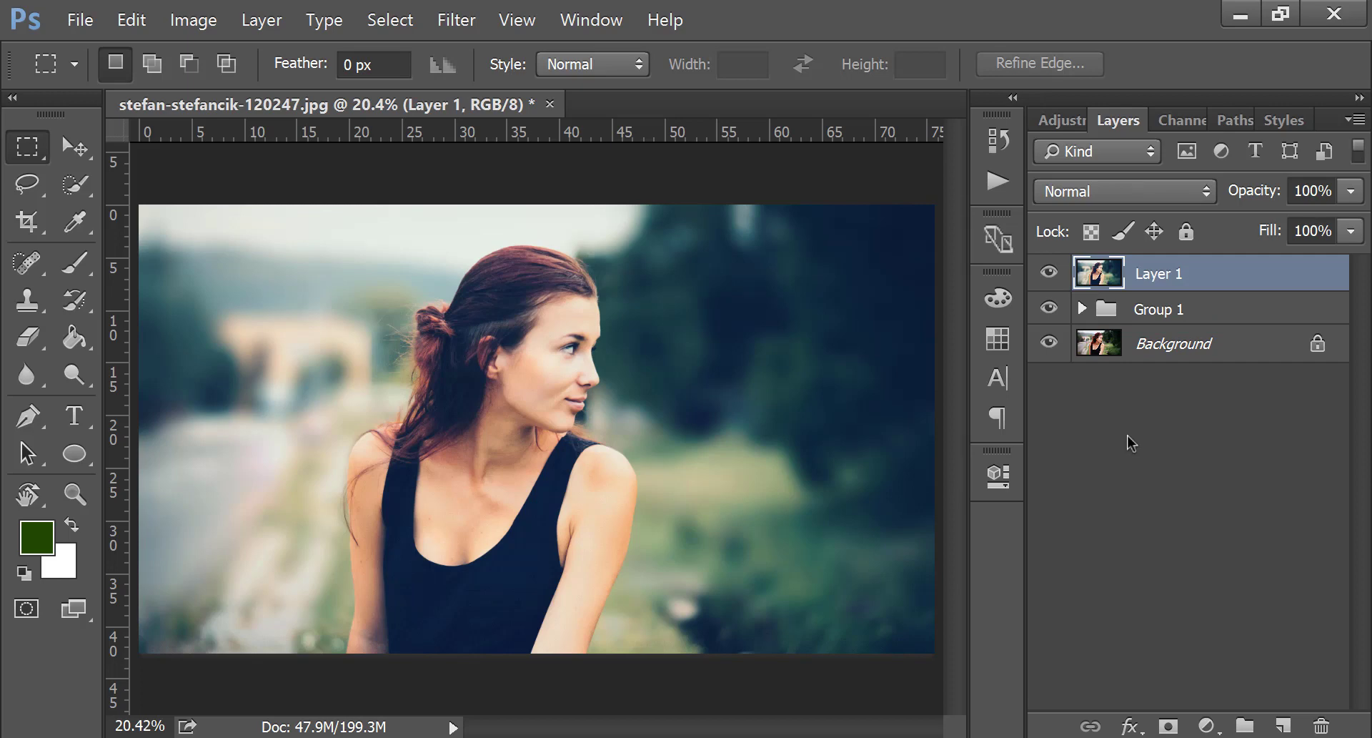
pyautogui.click(450, 21)
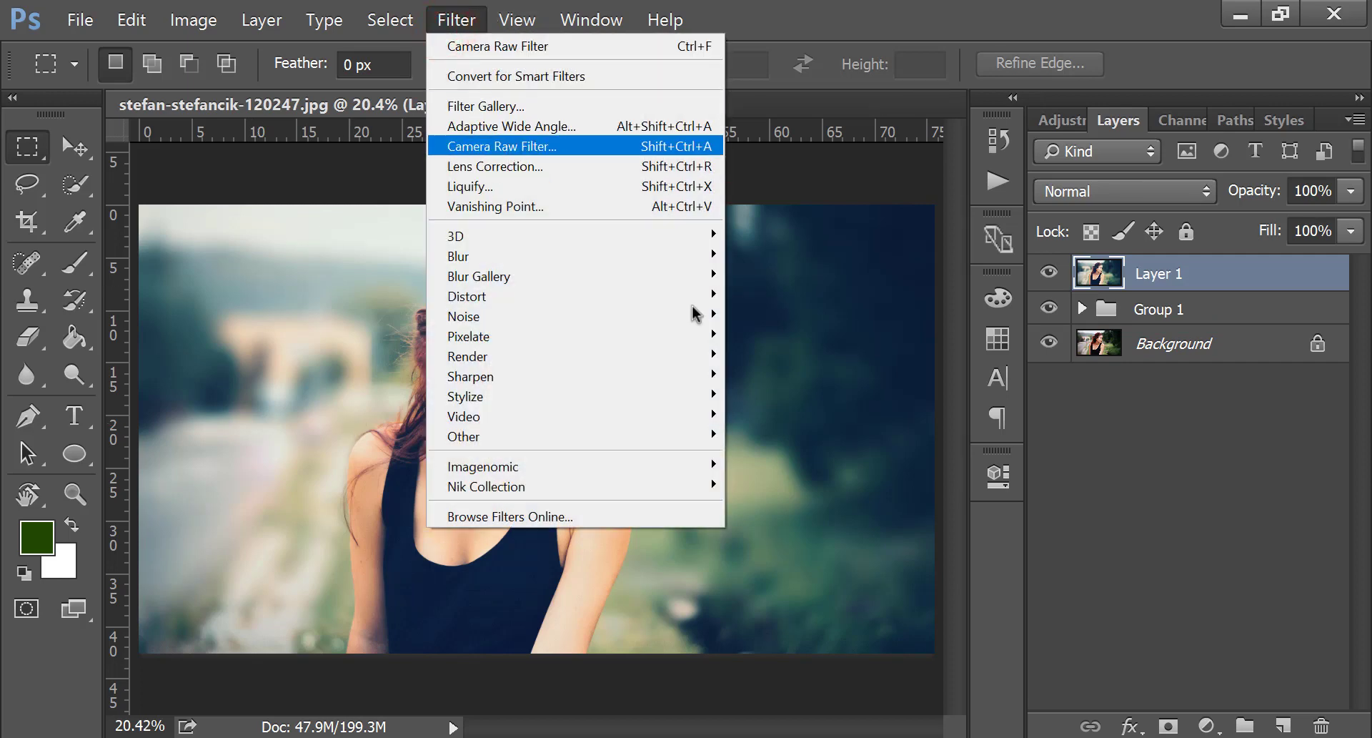
# Open Camera Raw full screen and set temperature -14, tint 0, exposure -0.30.
pyautogui.press('Return')
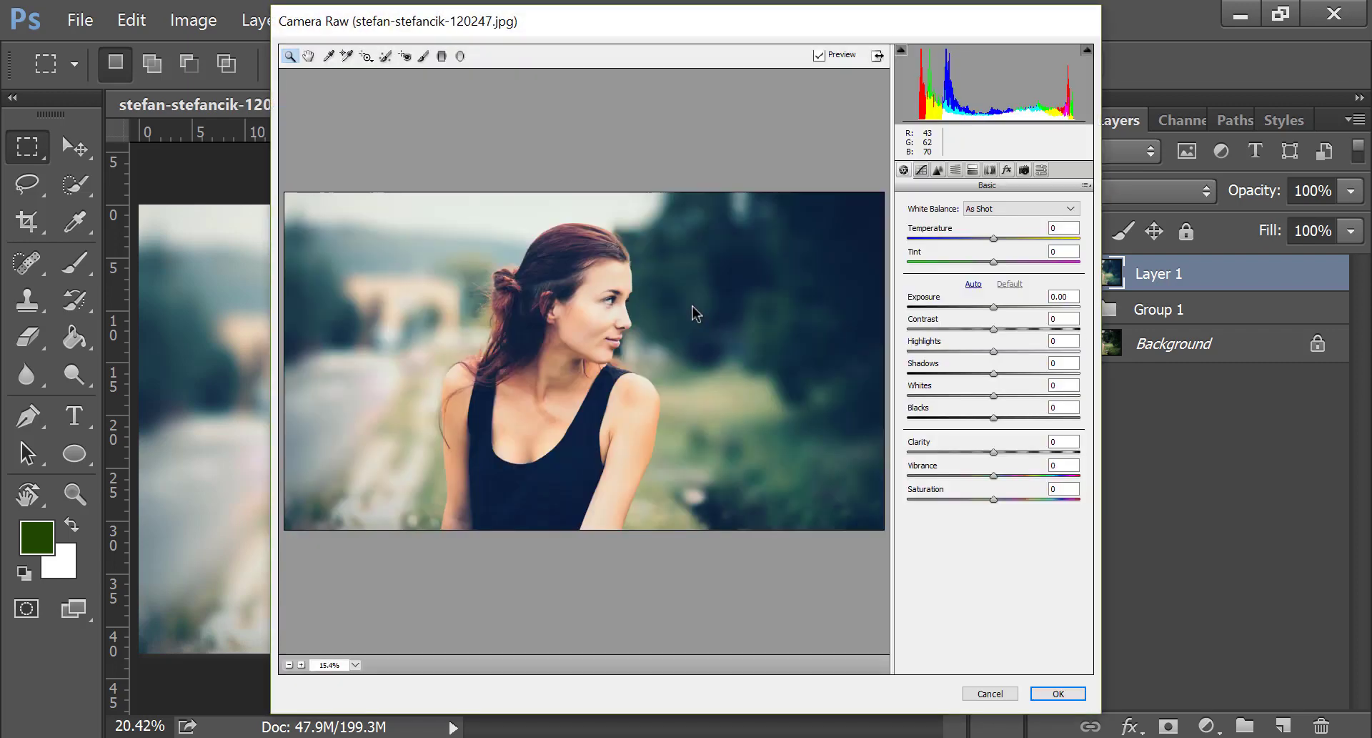
pyautogui.click(879, 56)
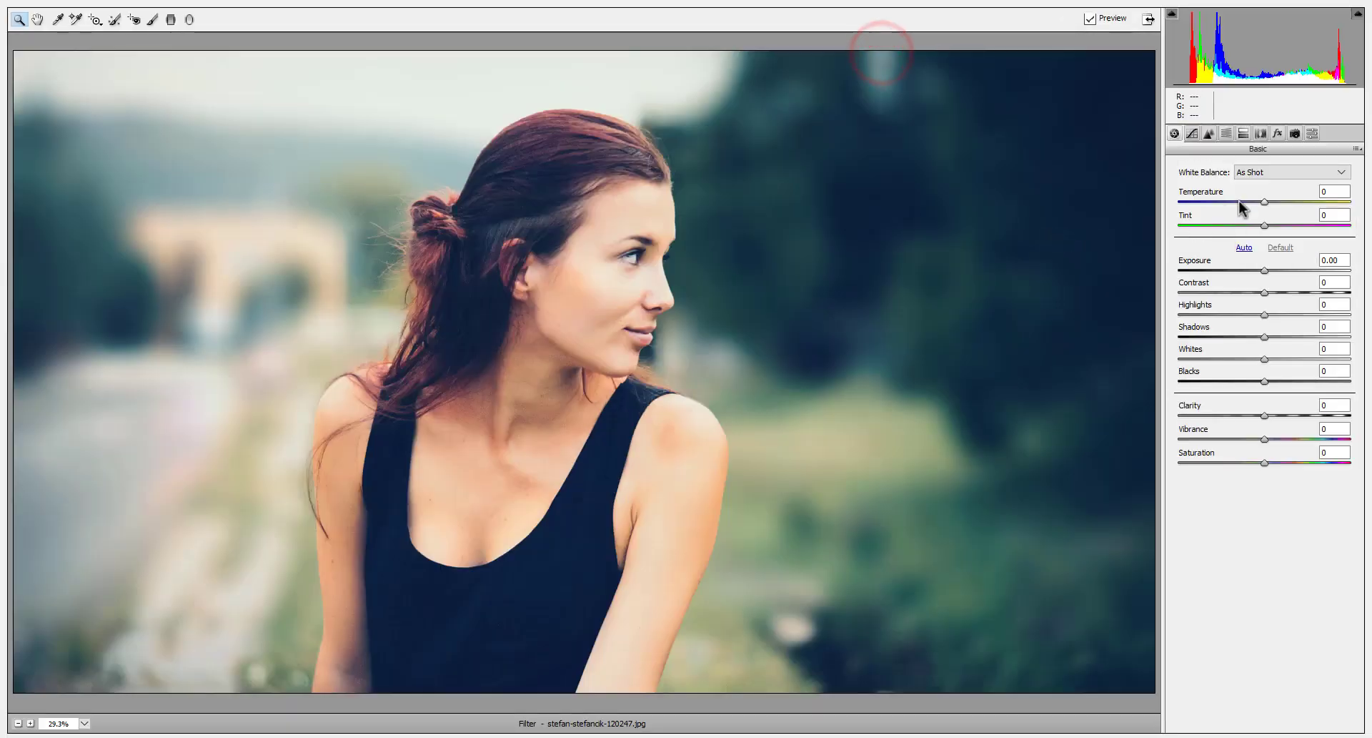
pyautogui.moveTo(1263, 205); pyautogui.dragTo(1258, 226)
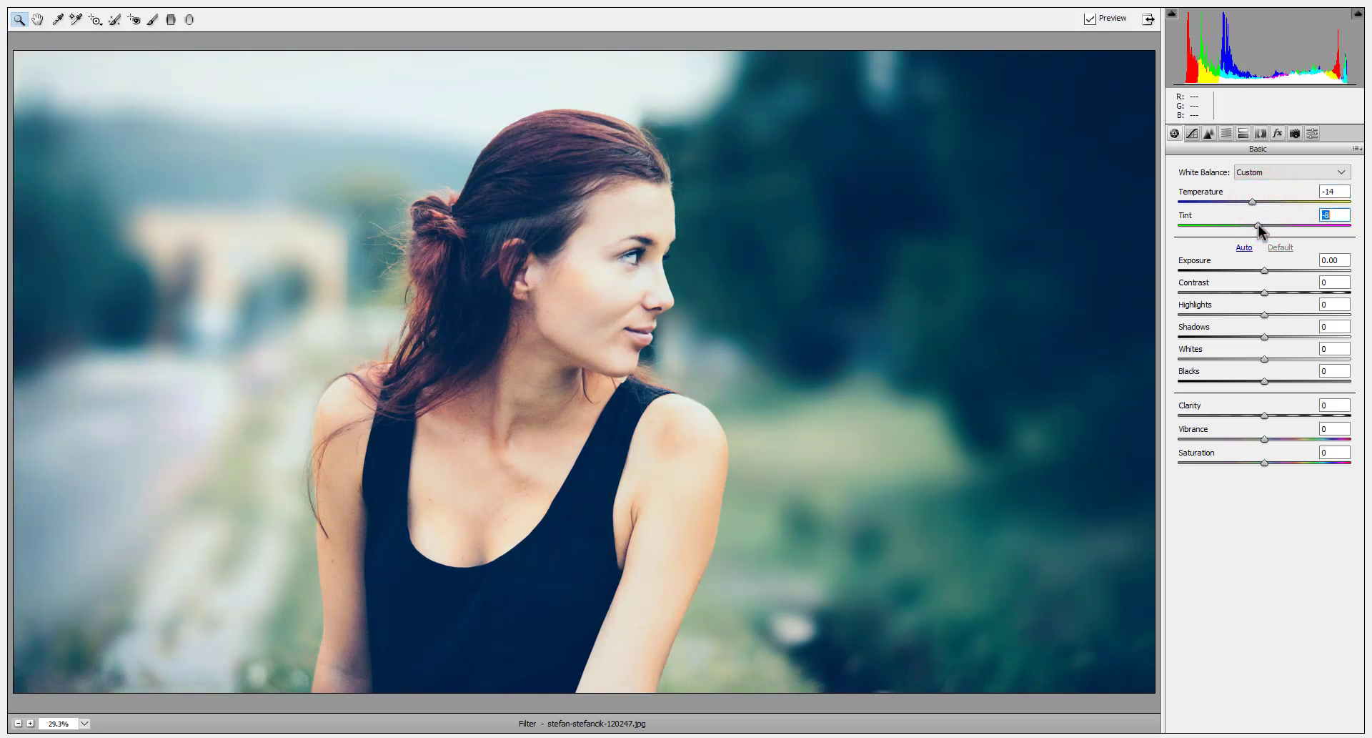
pyautogui.moveTo(1258, 225); pyautogui.dragTo(1264, 225)
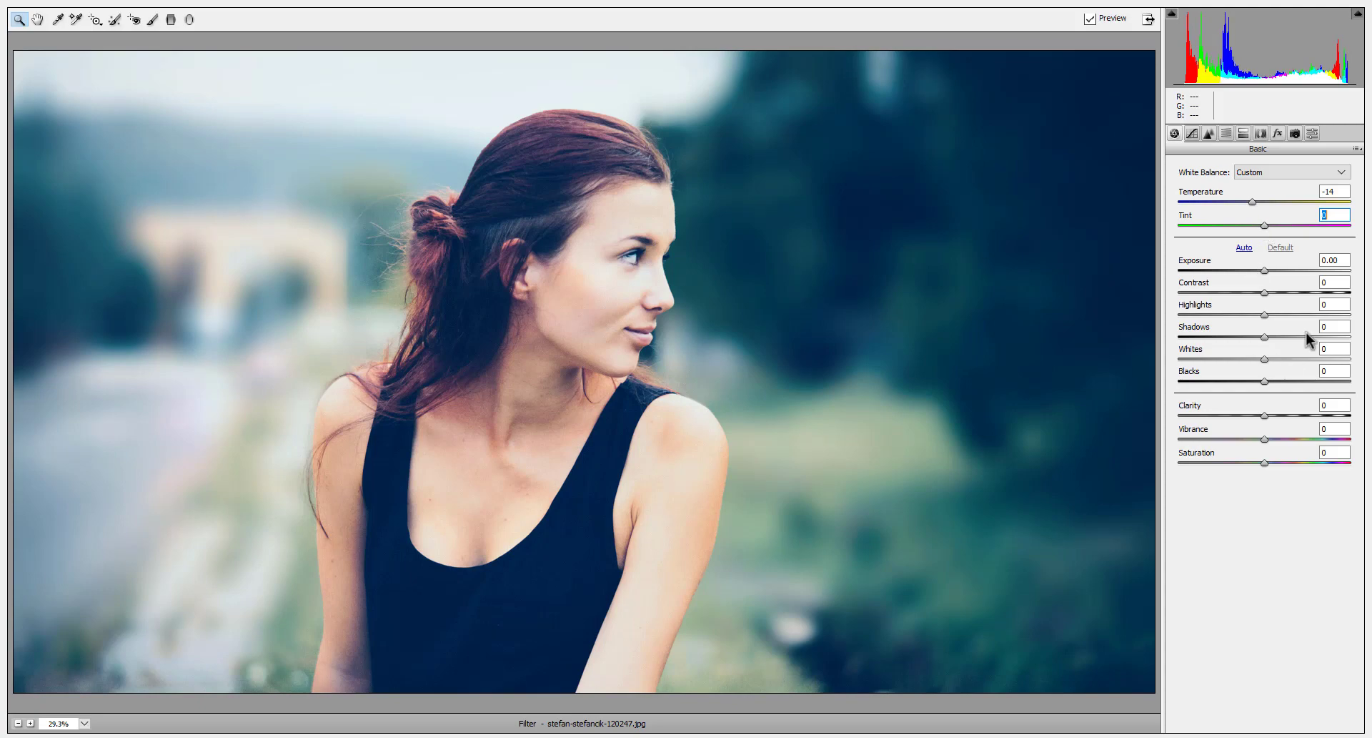
pyautogui.moveTo(1265, 270); pyautogui.dragTo(1259, 270)
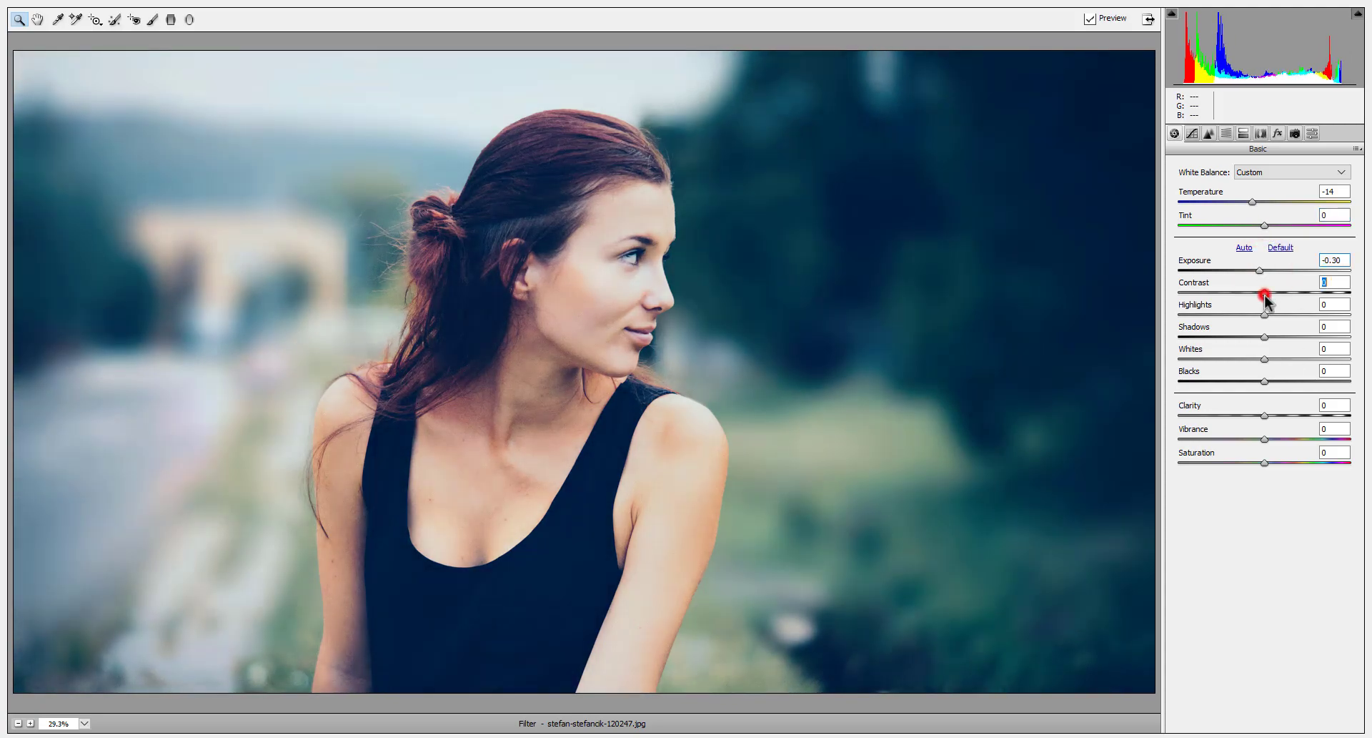
# Set contrast -31, highlights +33, shadows -69, whites +38, blacks +25, clarity +7, vibrance -13.
pyautogui.moveTo(1265, 293)
pyautogui.mouseDown()
pyautogui.moveTo(1276, 293)
pyautogui.moveTo(1238, 306)
pyautogui.mouseUp()
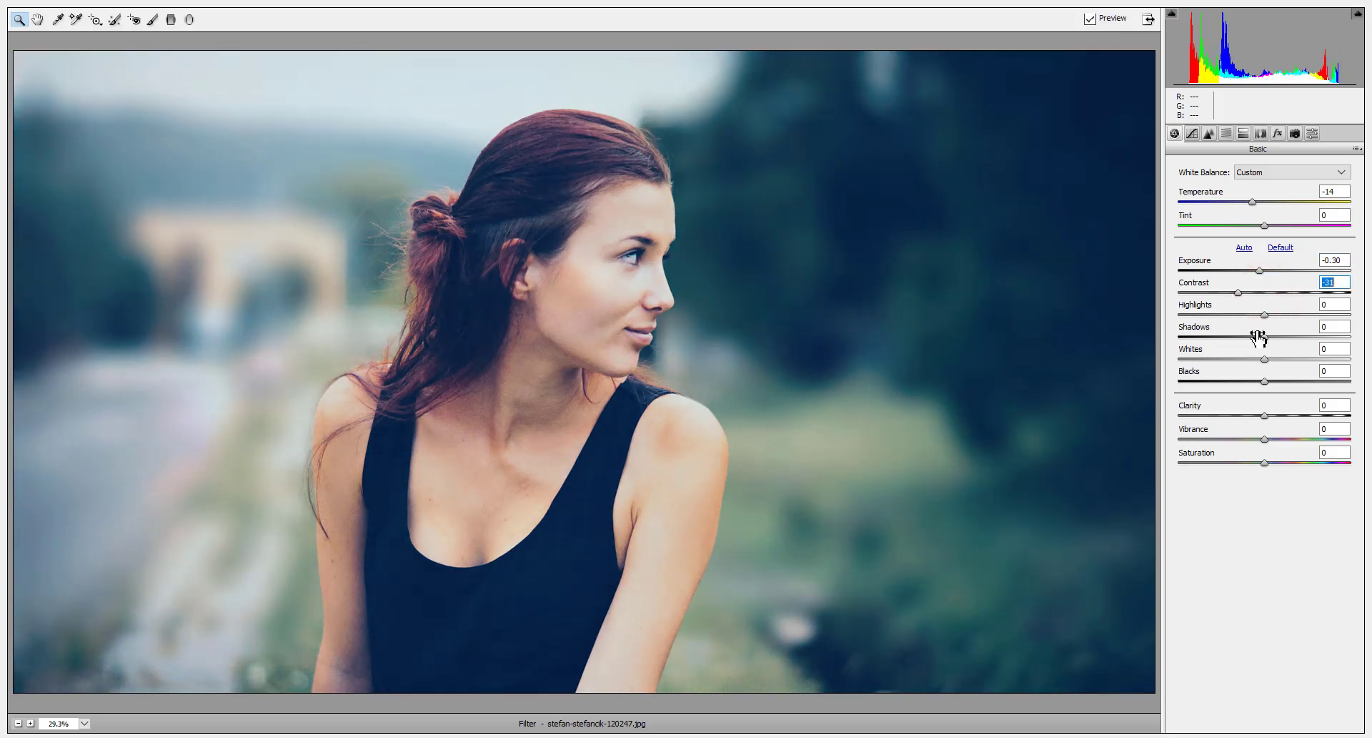
pyautogui.moveTo(1313, 328); pyautogui.dragTo(1205, 338)
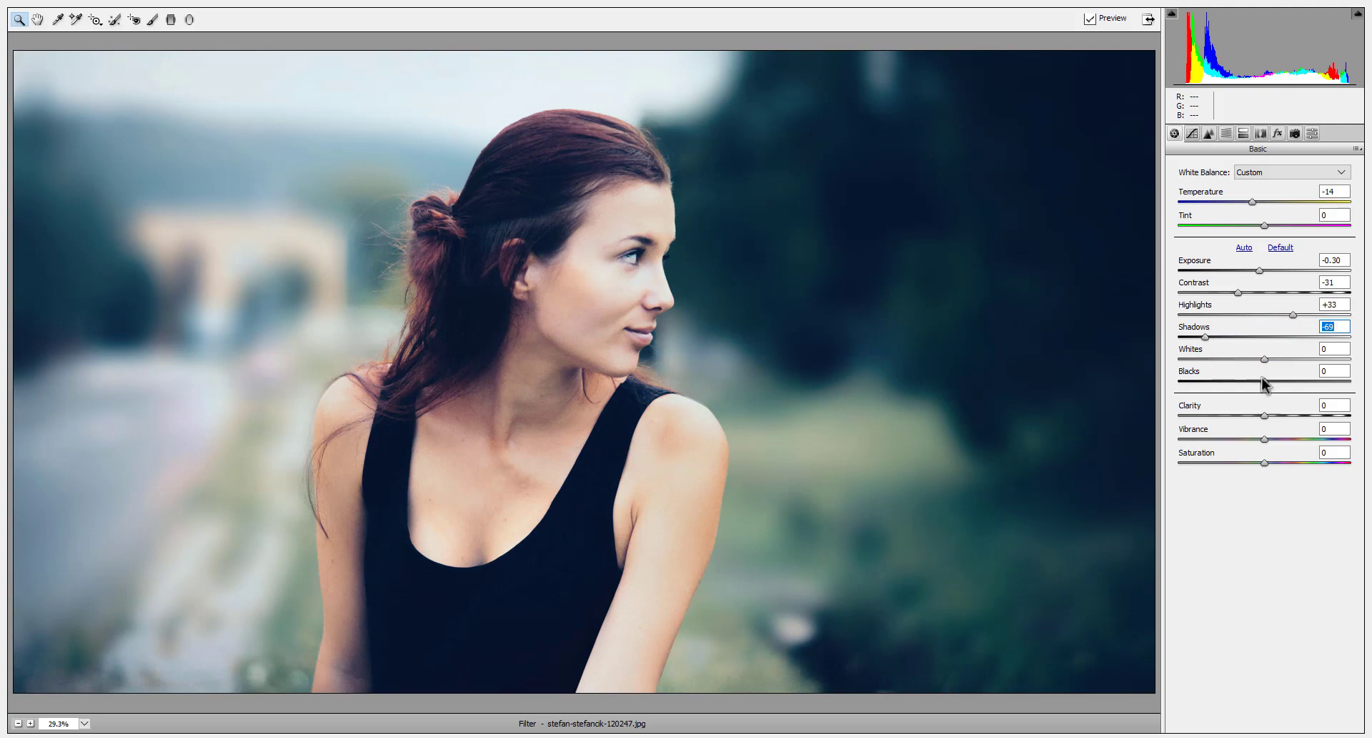
pyautogui.moveTo(1265, 359); pyautogui.dragTo(1298, 366)
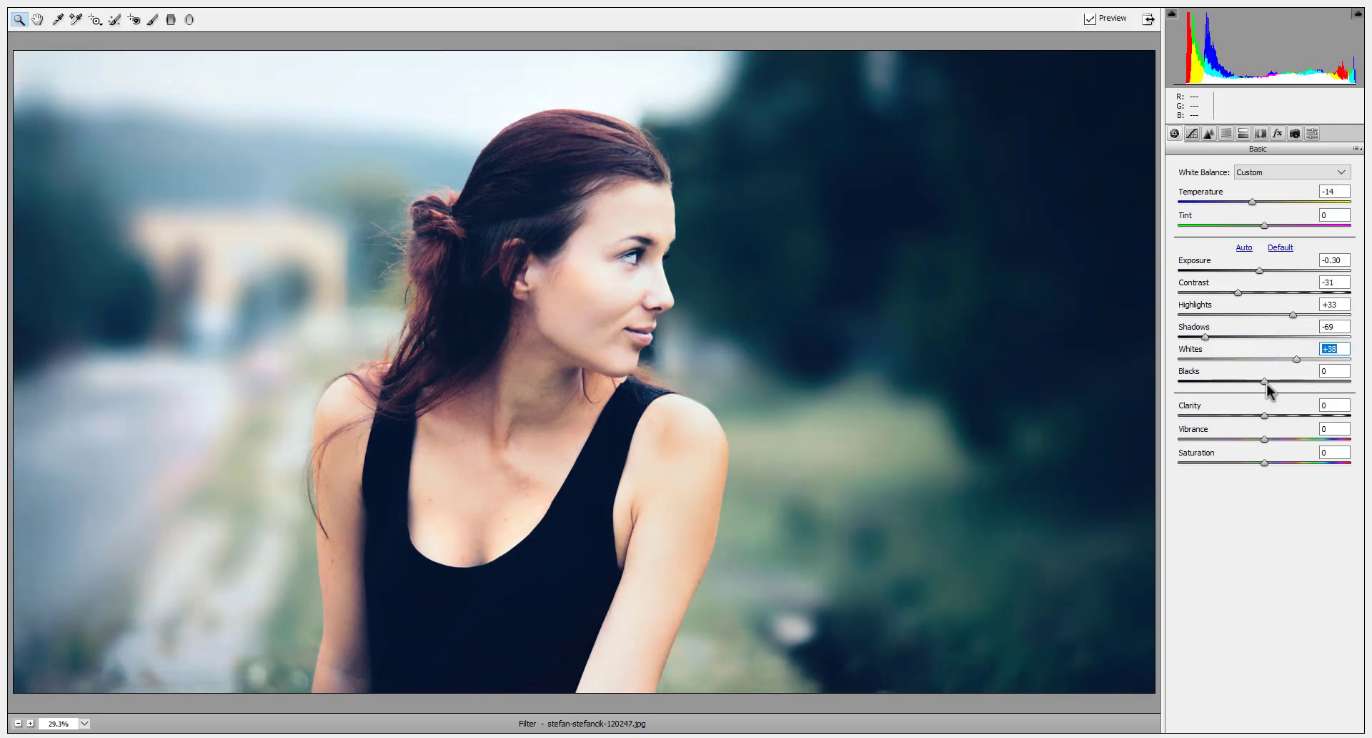
pyautogui.moveTo(1265, 381); pyautogui.dragTo(1286, 381)
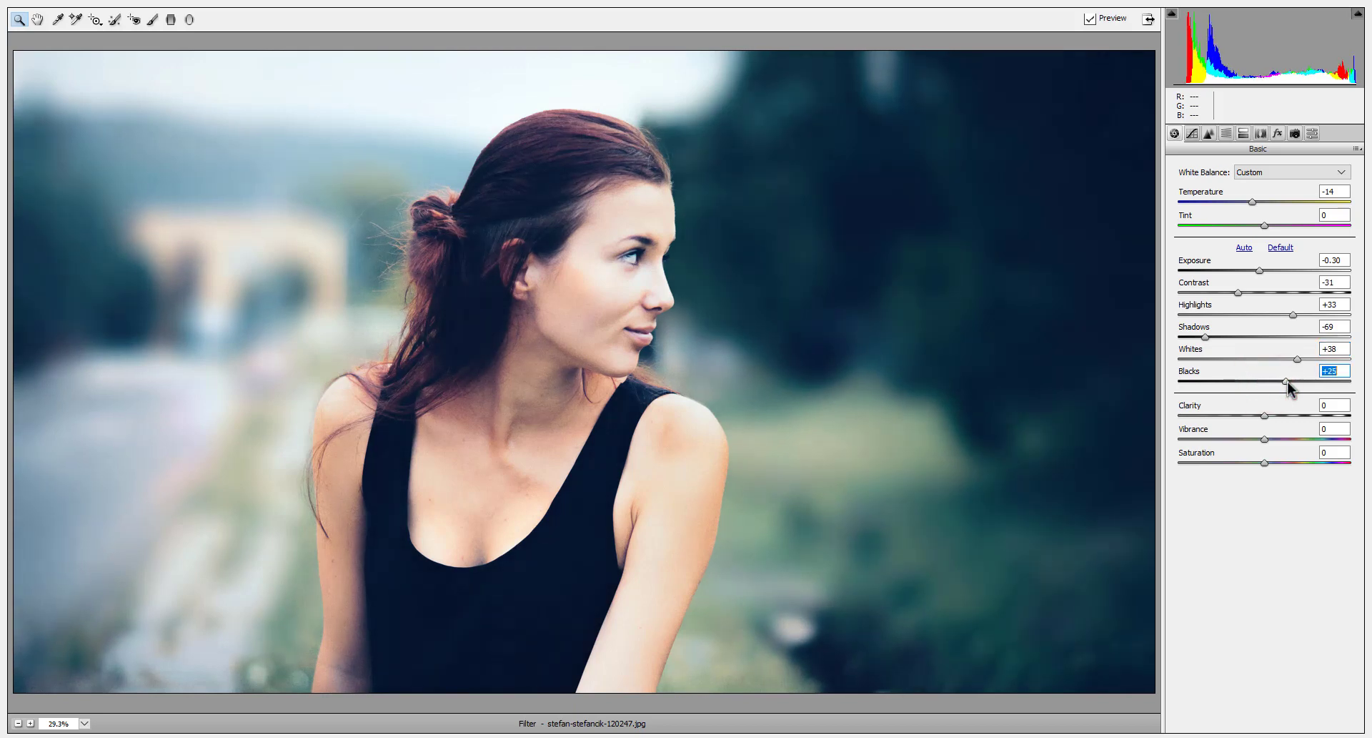
pyautogui.moveTo(1263, 415); pyautogui.dragTo(1272, 415)
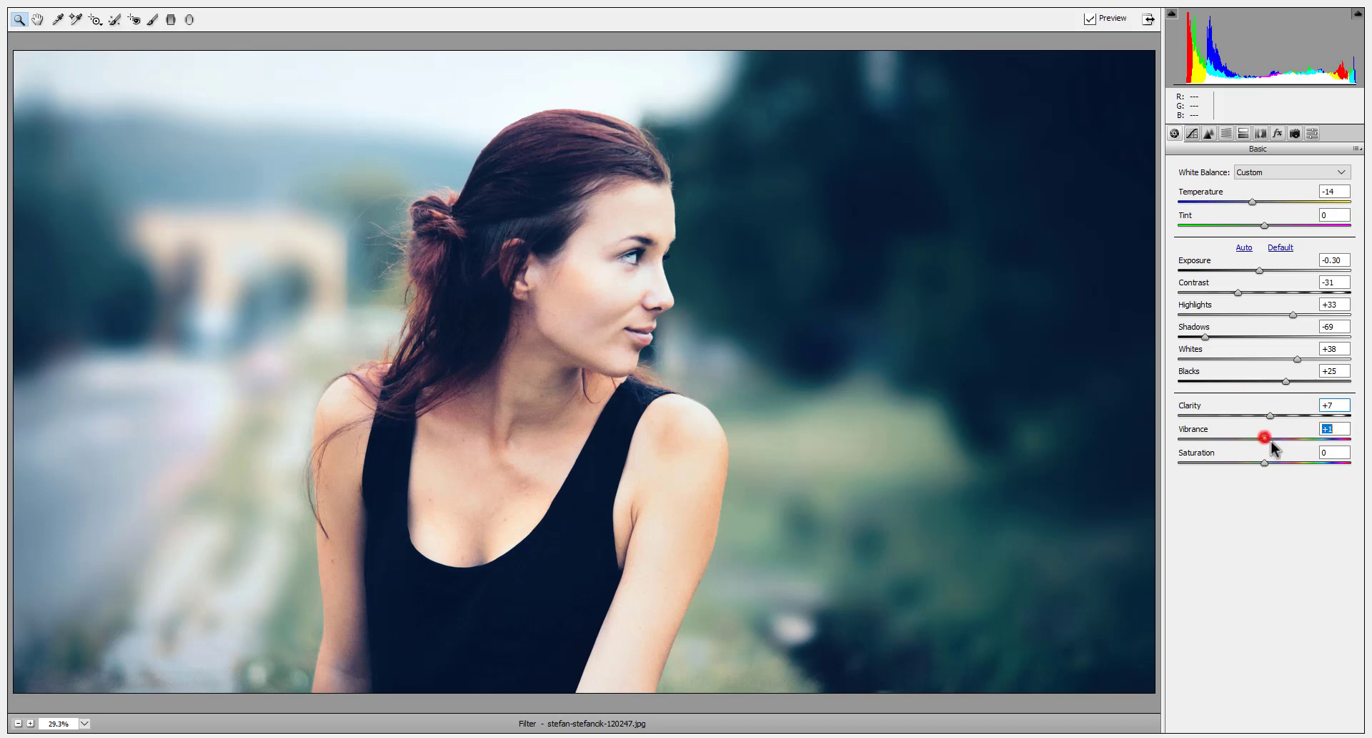
pyautogui.moveTo(1264, 437)
pyautogui.mouseDown()
pyautogui.moveTo(1254, 447)
pyautogui.moveTo(1278, 462)
pyautogui.mouseUp()
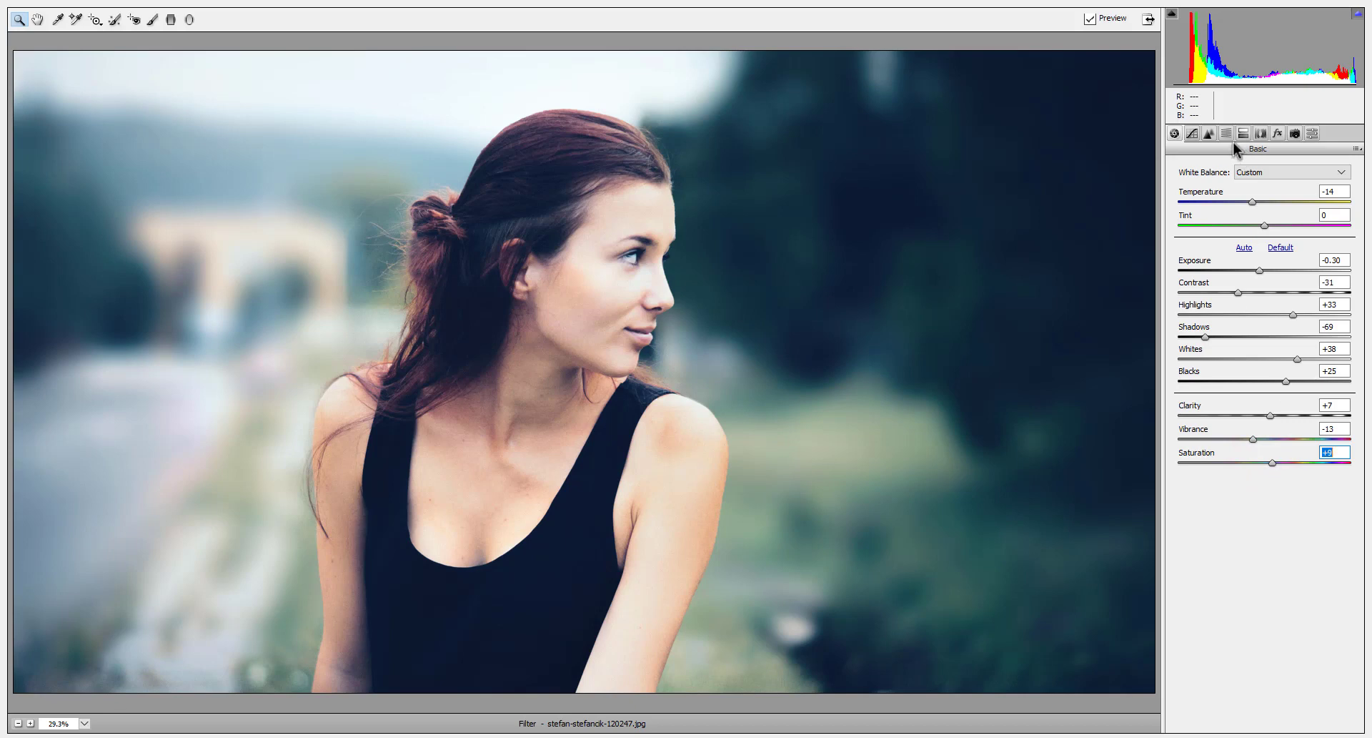
pyautogui.click(1192, 134)
# Raise the Blue channel's black point in the point tone curve.
pyautogui.click(1228, 166)
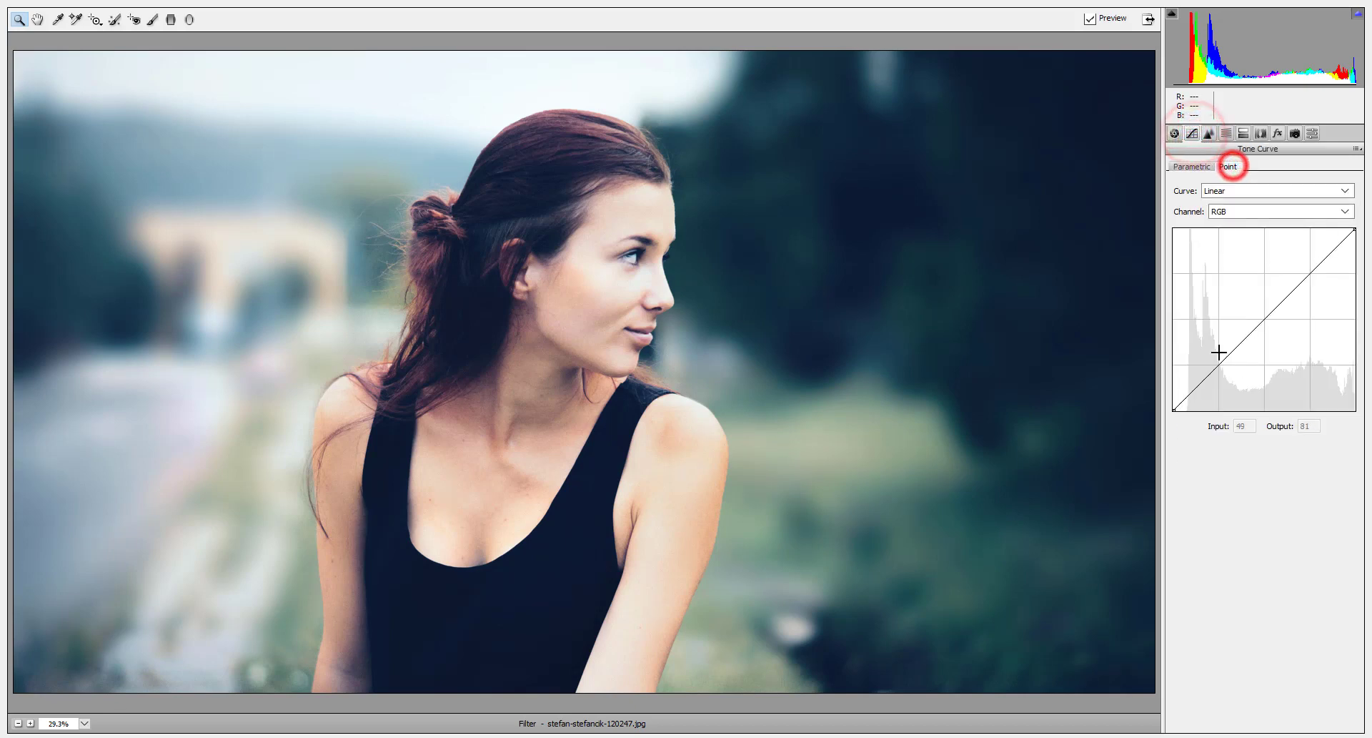
pyautogui.click(1254, 208)
pyautogui.click(1236, 268)
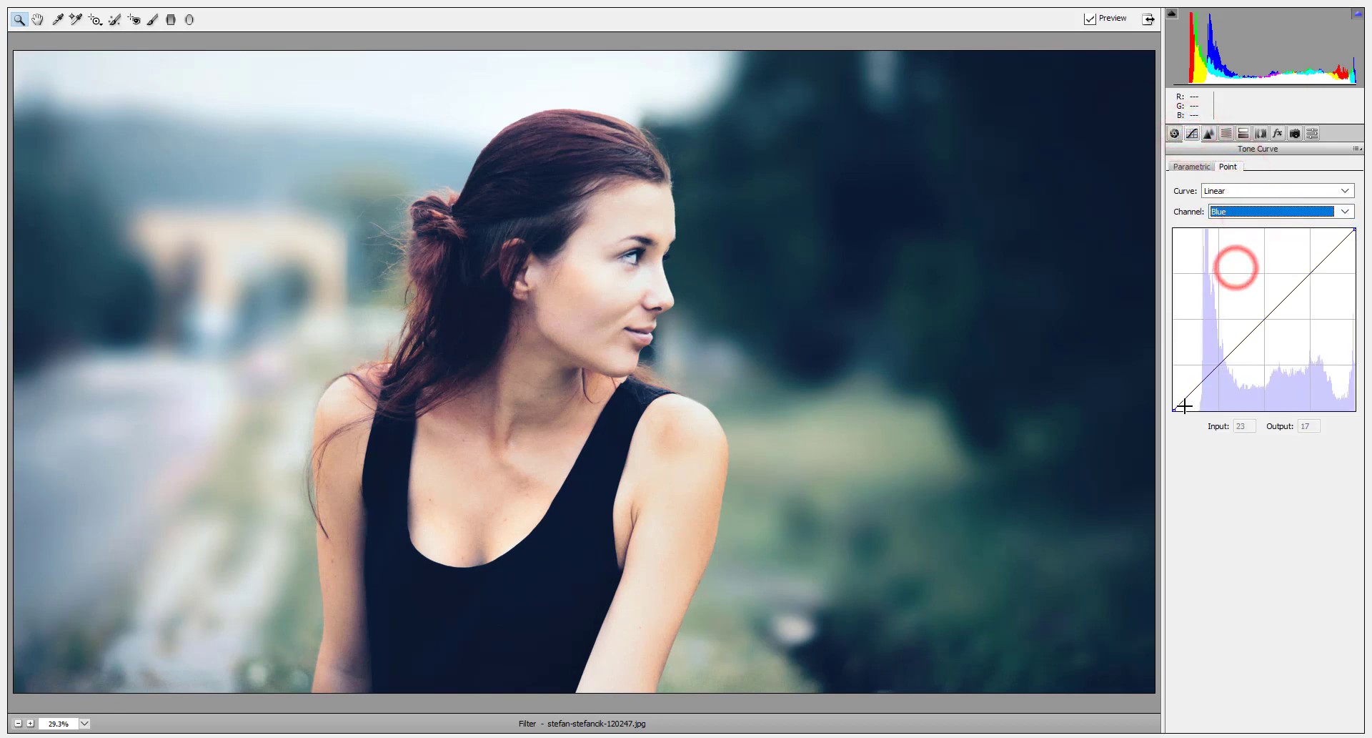
pyautogui.moveTo(1174, 411); pyautogui.dragTo(1159, 406)
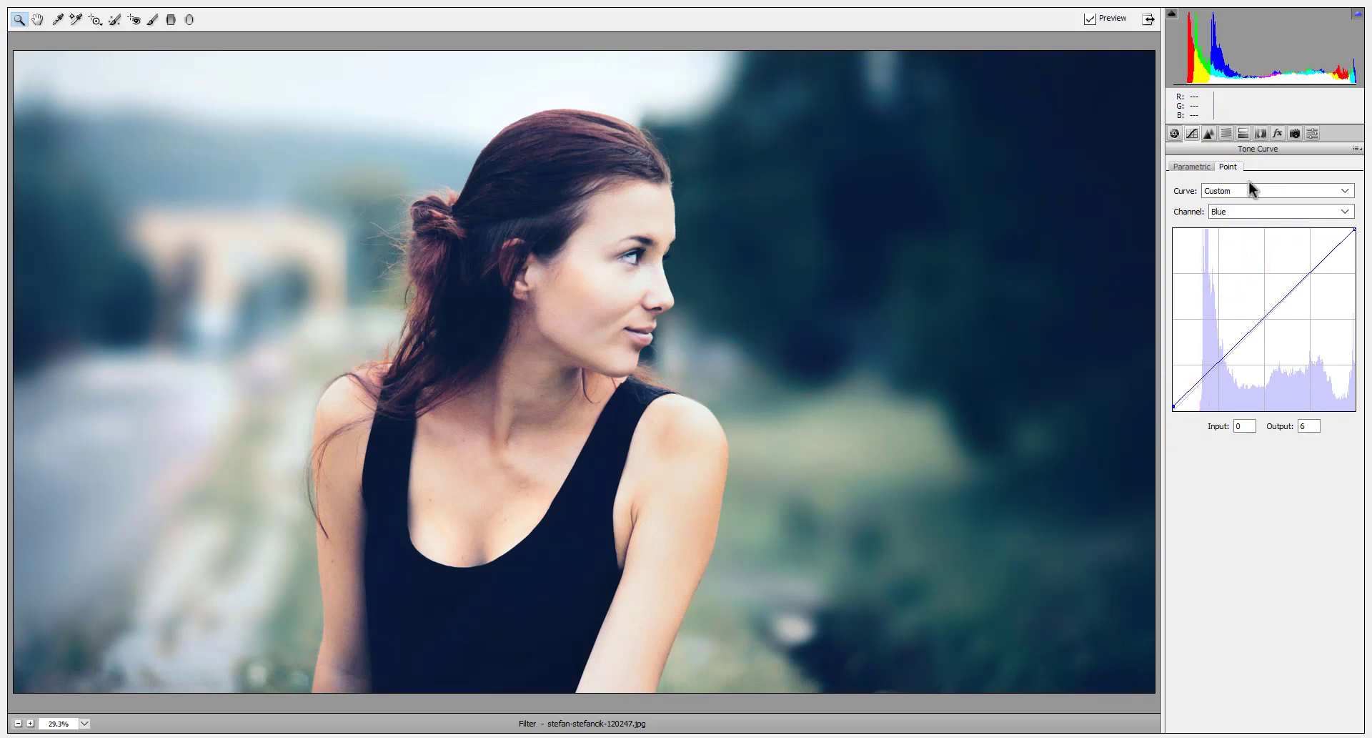
# Move the Green channel's black point to Input 10, Output 0.
pyautogui.click(1223, 211)
pyautogui.click(1224, 251)
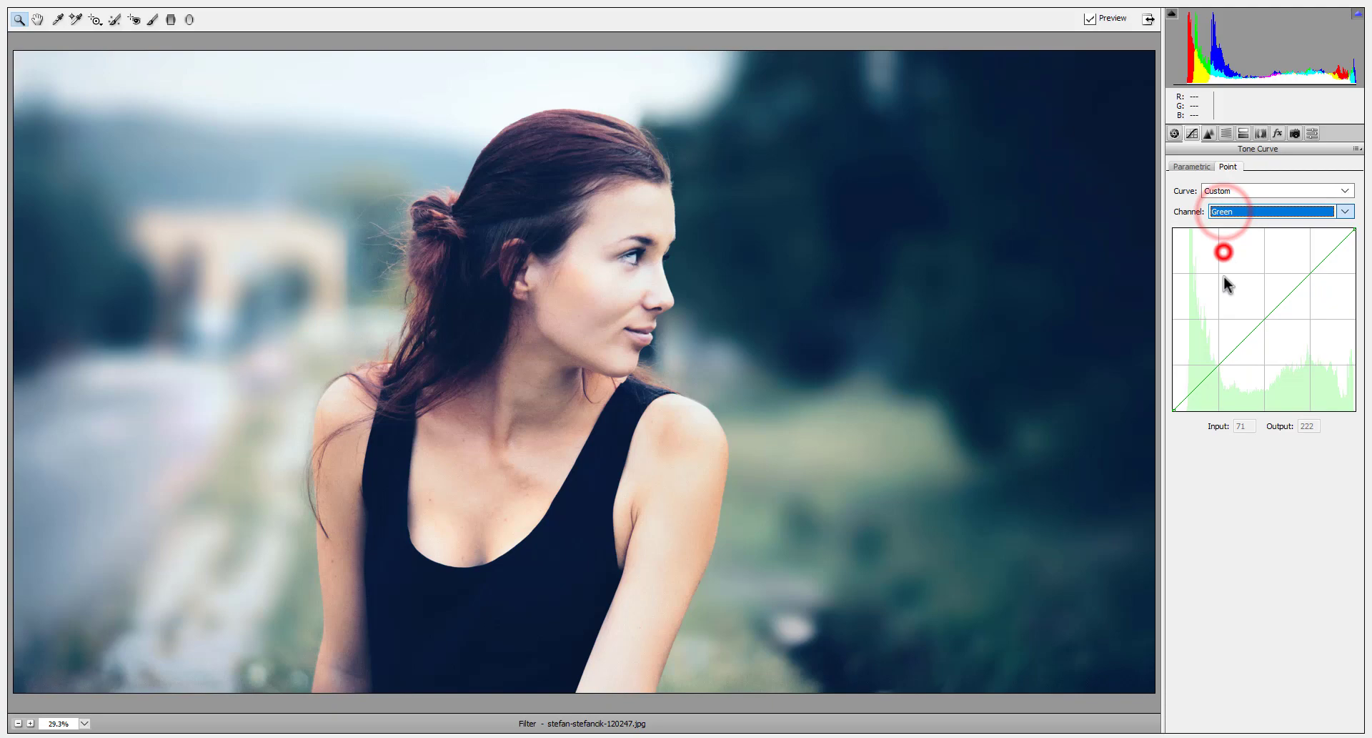
pyautogui.click(1174, 410)
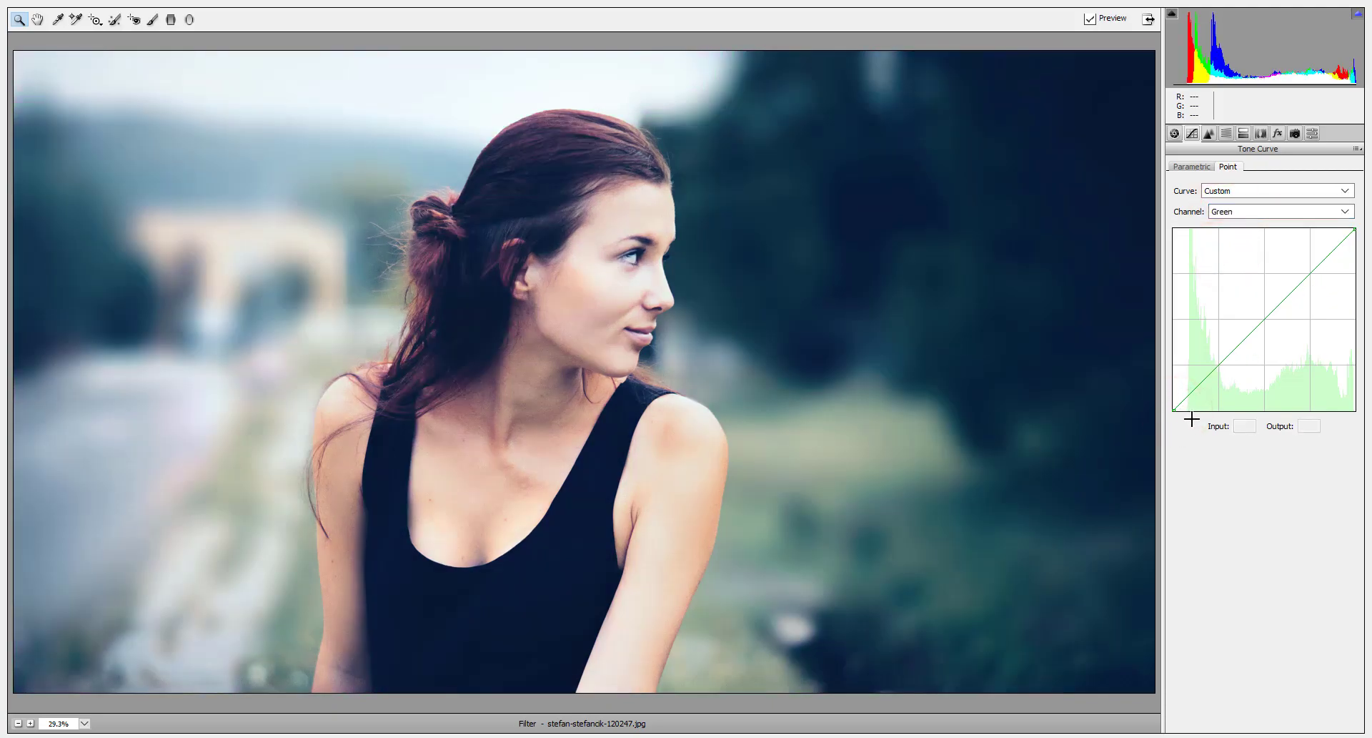
pyautogui.moveTo(1190, 395); pyautogui.dragTo(1165, 414)
pyautogui.moveTo(1173, 409); pyautogui.dragTo(1180, 410)
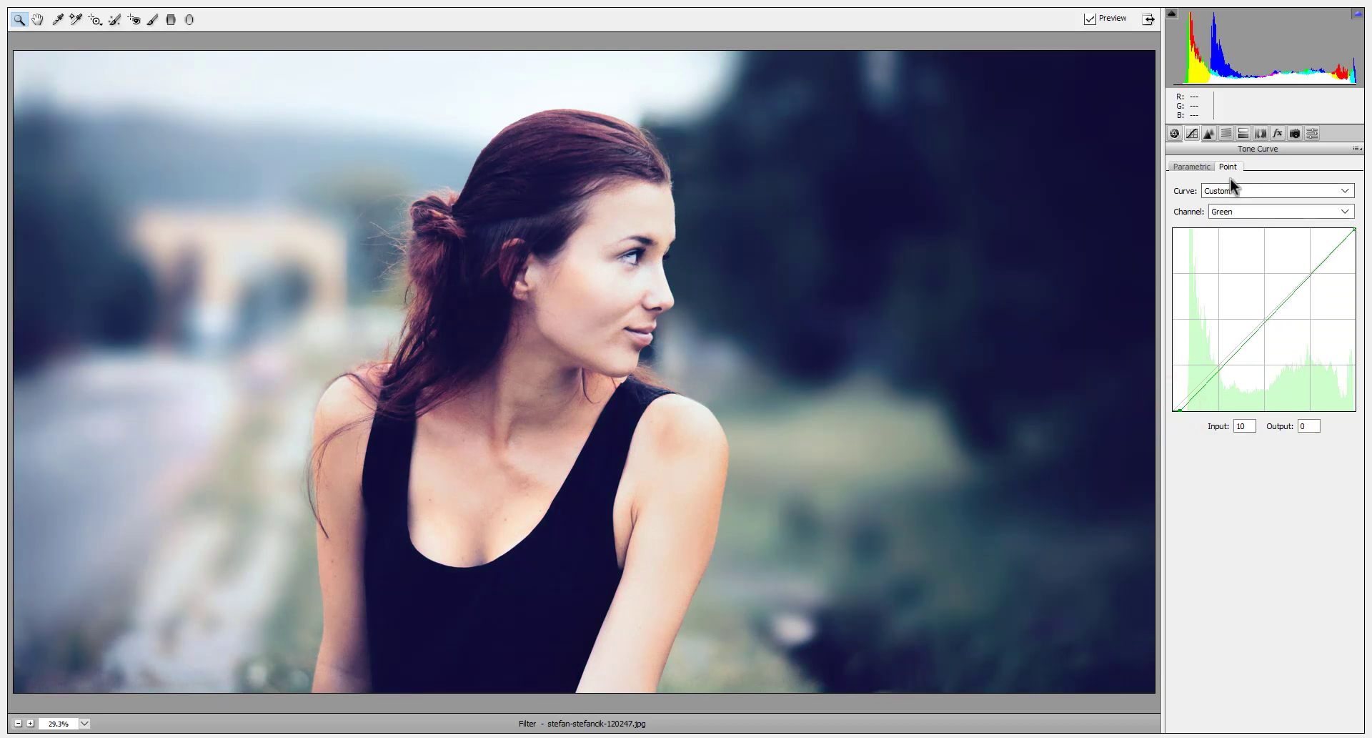
pyautogui.click(1227, 134)
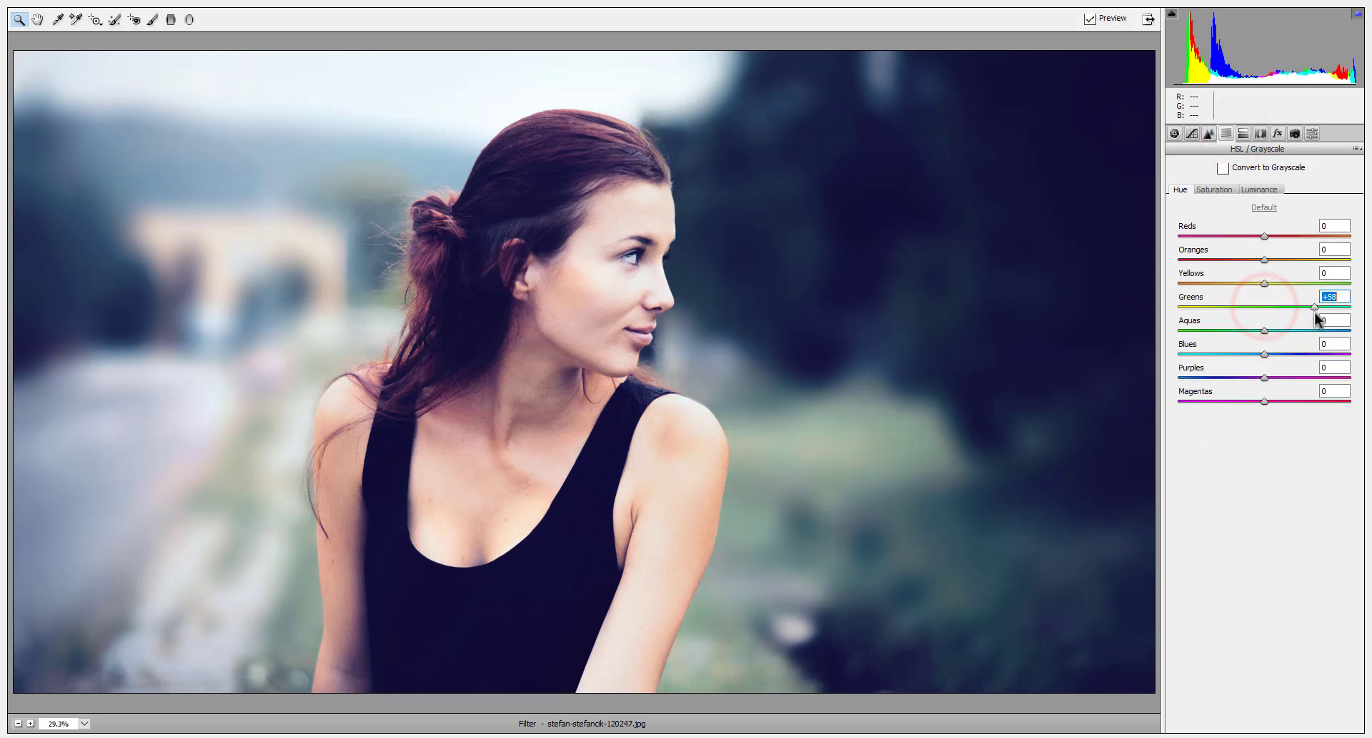
# Set HSL hue to Greens +69, Aquas -35 and Yellows +13.
pyautogui.moveTo(1290, 307); pyautogui.dragTo(1245, 317)
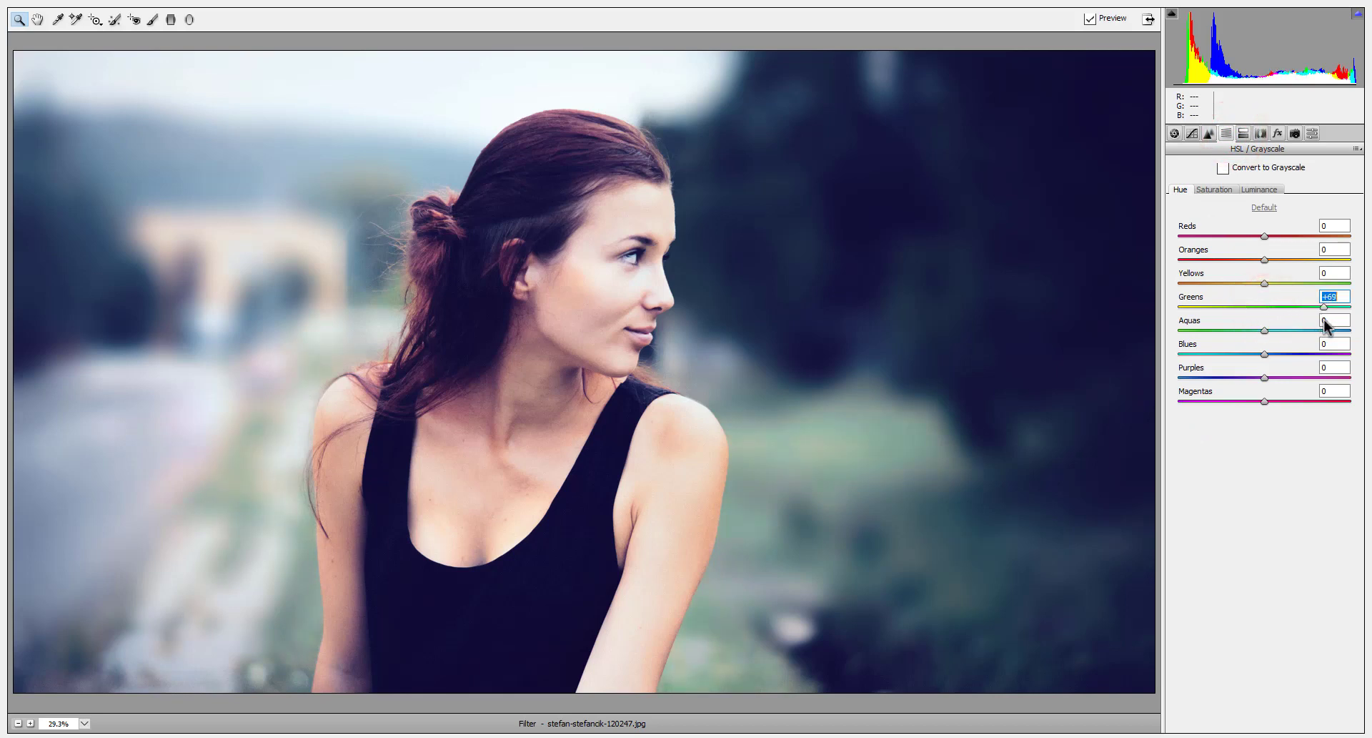
pyautogui.moveTo(1263, 332); pyautogui.dragTo(1234, 332)
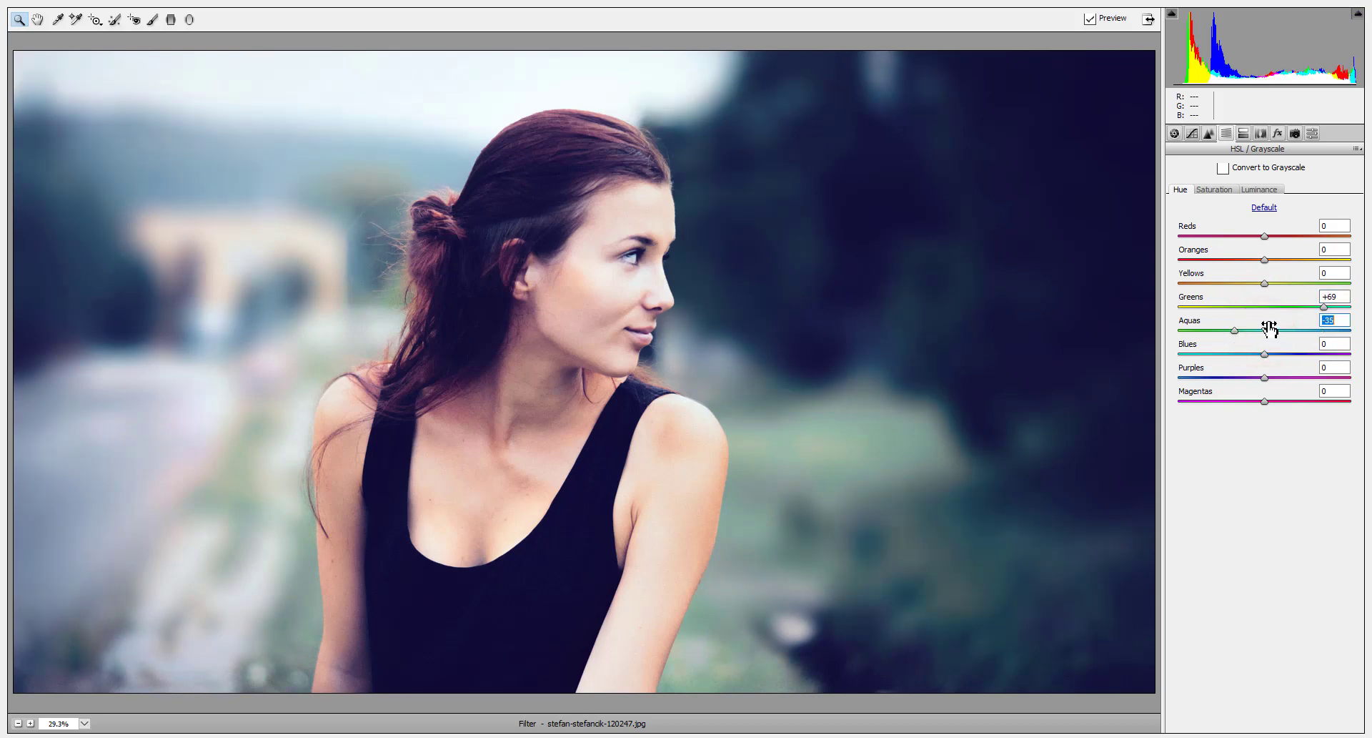
pyautogui.moveTo(1265, 284); pyautogui.dragTo(1199, 284)
pyautogui.moveTo(1302, 286)
pyautogui.mouseDown()
pyautogui.moveTo(1277, 291)
pyautogui.moveTo(1230, 260)
pyautogui.moveTo(1250, 269)
pyautogui.moveTo(1280, 237)
pyautogui.mouseUp()
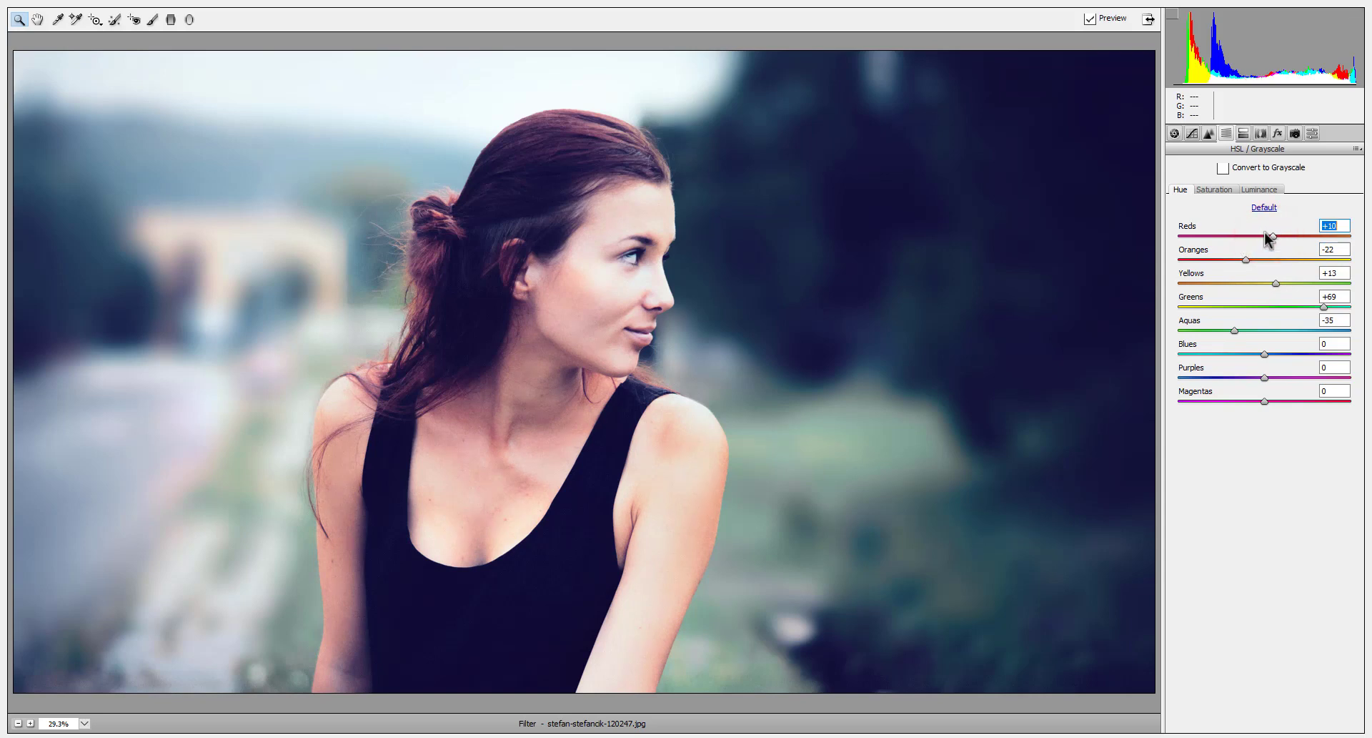
# Set saturation to Aquas +31, Greens +32 and Oranges -18.
pyautogui.click(1216, 189)
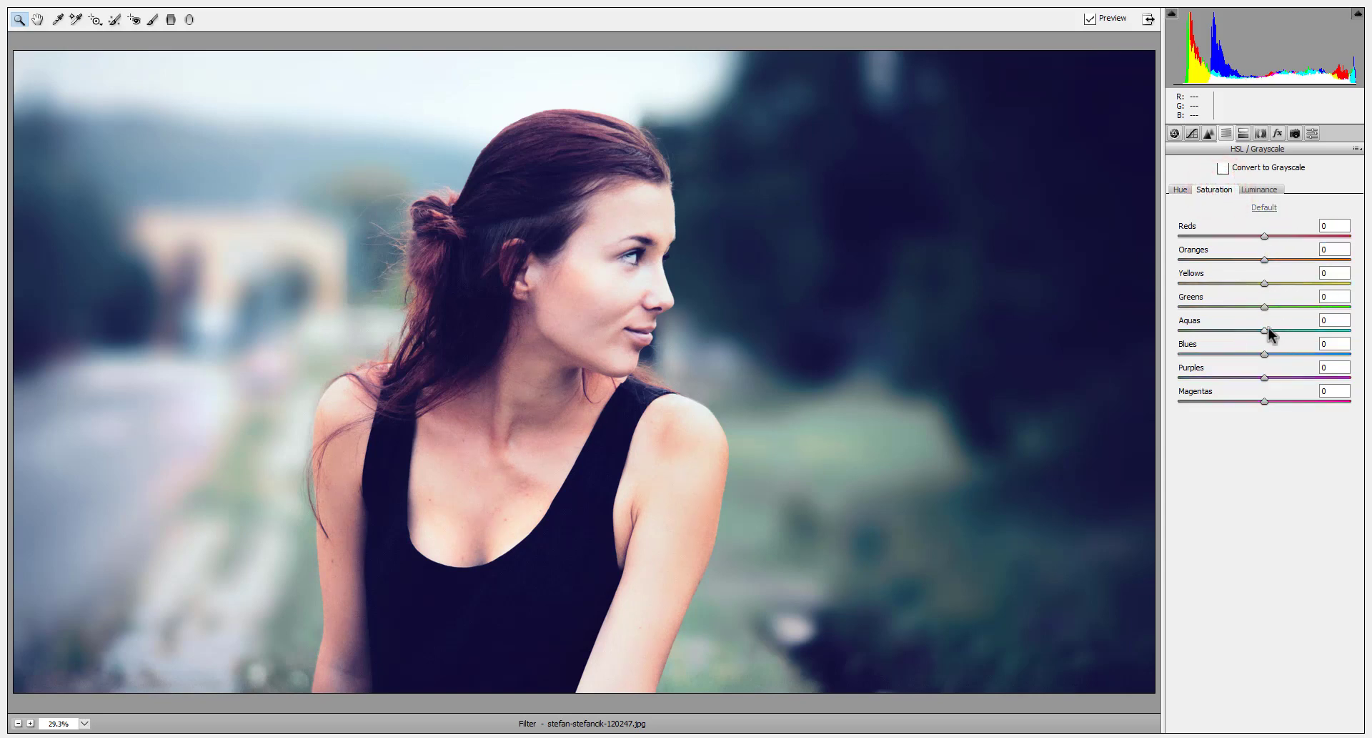
pyautogui.moveTo(1269, 330); pyautogui.dragTo(1321, 333)
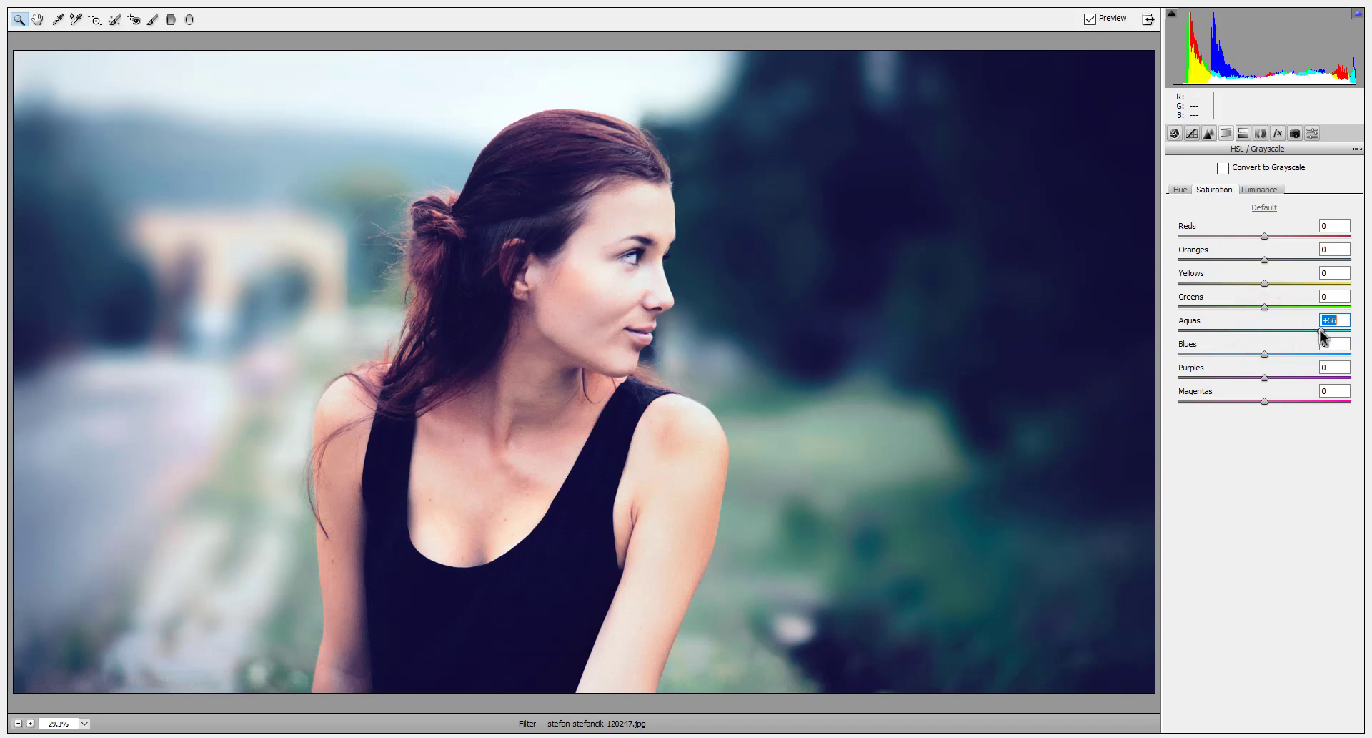
pyautogui.moveTo(1265, 306); pyautogui.dragTo(1223, 310)
pyautogui.moveTo(1310, 312); pyautogui.dragTo(1291, 312)
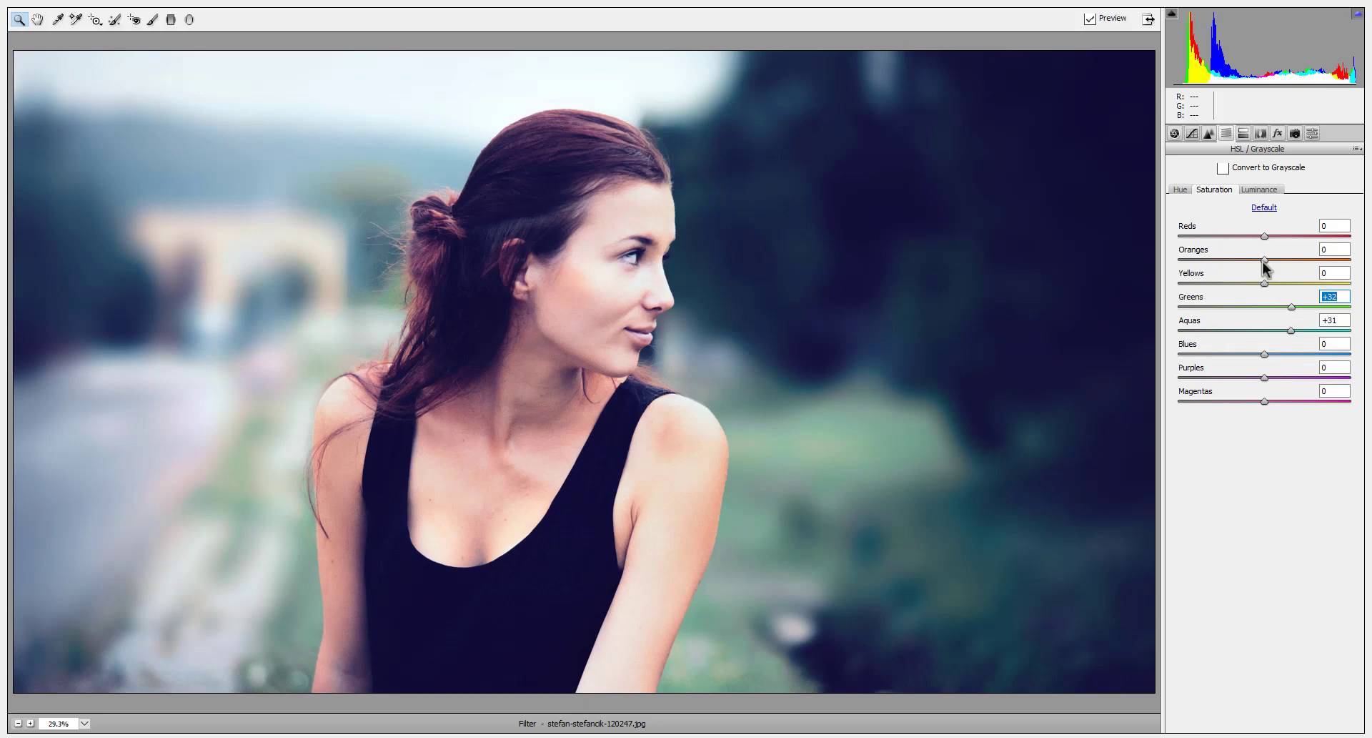
pyautogui.moveTo(1263, 261)
pyautogui.mouseDown()
pyautogui.moveTo(1248, 266)
pyautogui.moveTo(1289, 238)
pyautogui.moveTo(1244, 244)
pyautogui.mouseUp()
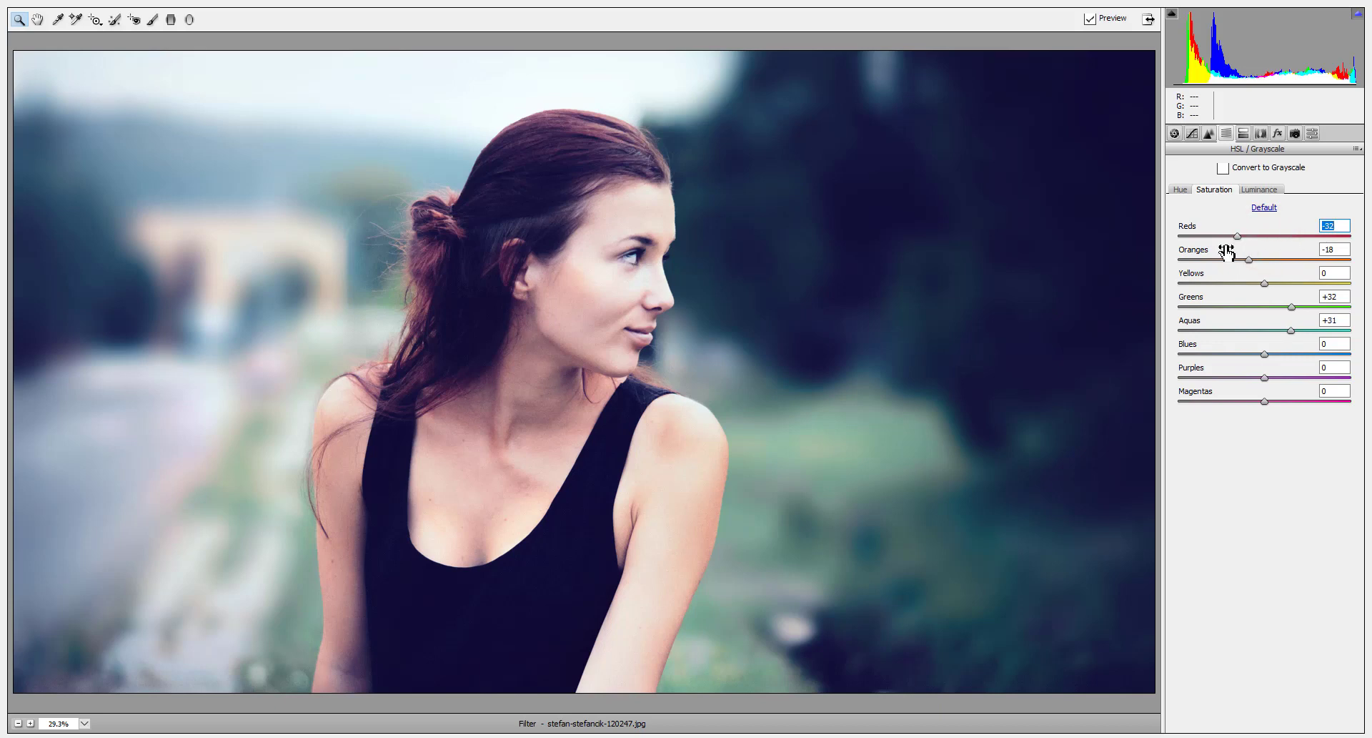
# In the HSL Luminance tab, adjust the Aquas and drag Reds negative to darken them.
pyautogui.click(1256, 190)
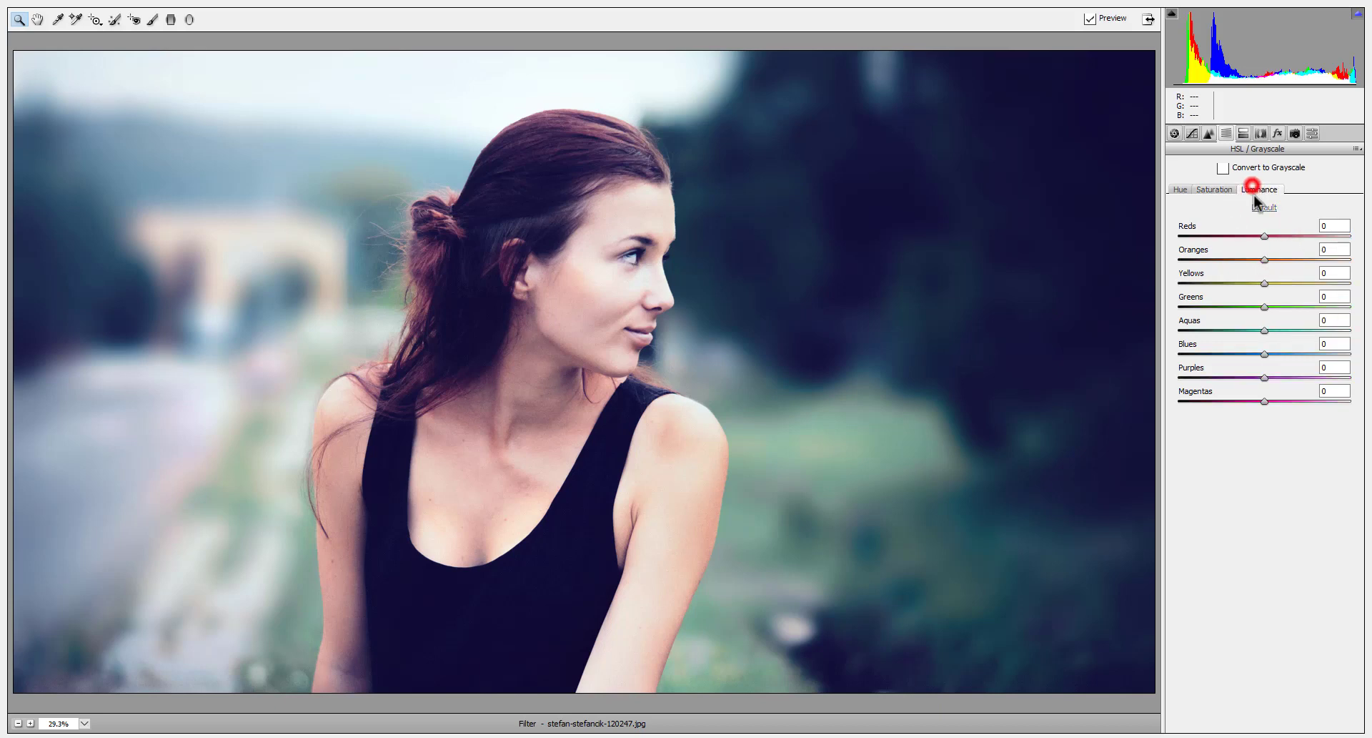
pyautogui.moveTo(1265, 330)
pyautogui.mouseDown()
pyautogui.moveTo(1337, 331)
pyautogui.moveTo(1222, 336)
pyautogui.moveTo(1269, 336)
pyautogui.moveTo(1242, 305)
pyautogui.moveTo(1271, 309)
pyautogui.moveTo(1234, 310)
pyautogui.moveTo(1267, 315)
pyautogui.moveTo(1306, 286)
pyautogui.moveTo(1222, 287)
pyautogui.moveTo(1313, 287)
pyautogui.moveTo(1220, 263)
pyautogui.moveTo(1292, 262)
pyautogui.moveTo(1269, 262)
pyautogui.mouseUp()
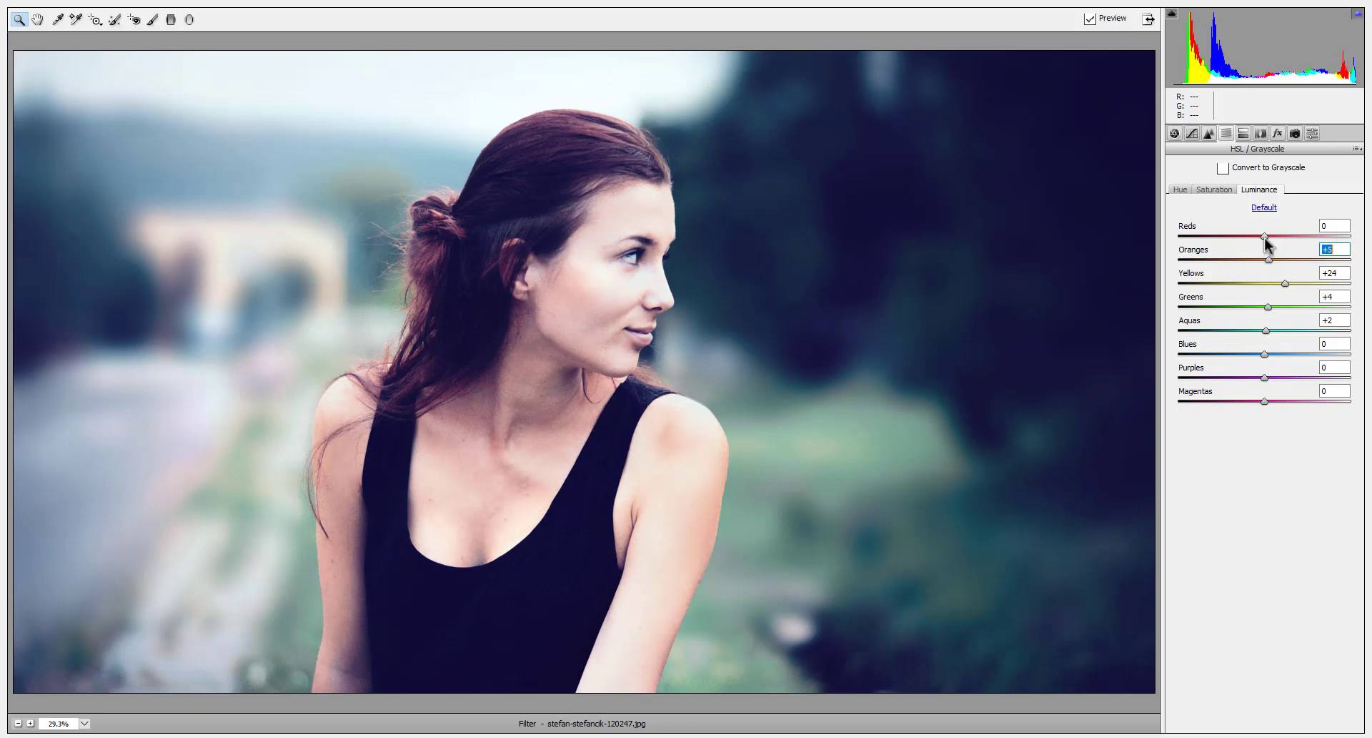
pyautogui.moveTo(1292, 238); pyautogui.dragTo(1229, 238)
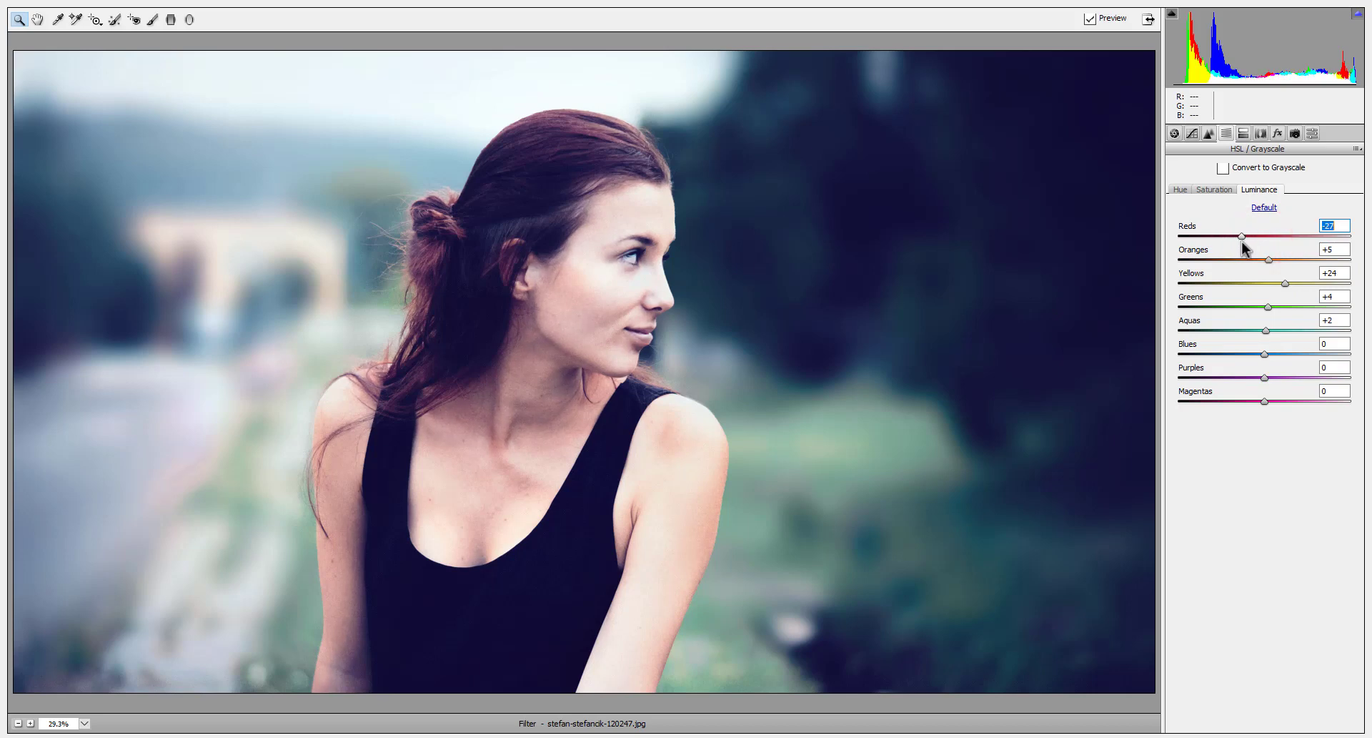
# Adjust the Camera Calibration green primary hue, leaving it near zero.
pyautogui.click(1294, 133)
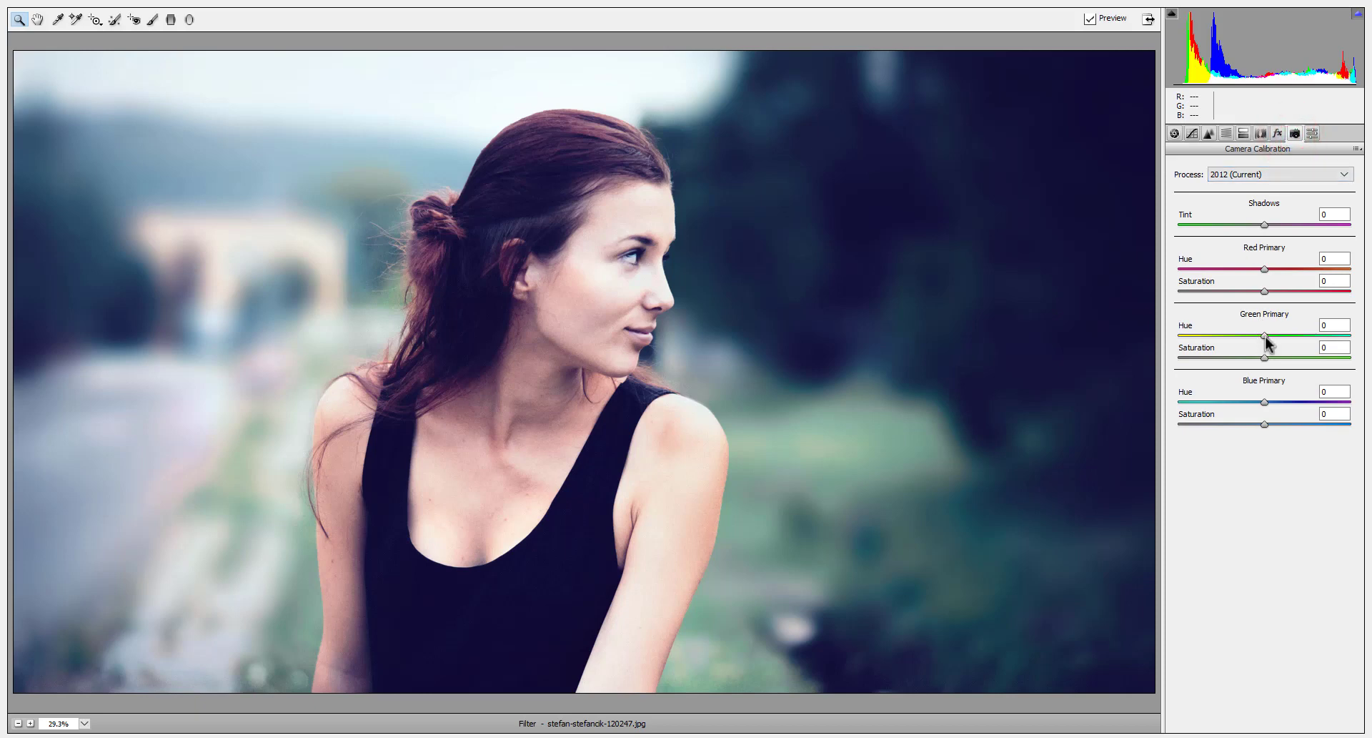
pyautogui.moveTo(1265, 335); pyautogui.dragTo(1295, 331)
pyautogui.moveTo(1266, 326); pyautogui.dragTo(1262, 325)
# Add a Post Crop vignette (amount -45, midpoint 32, roundness +42) and apply the Camera Raw edits.
pyautogui.click(1280, 133)
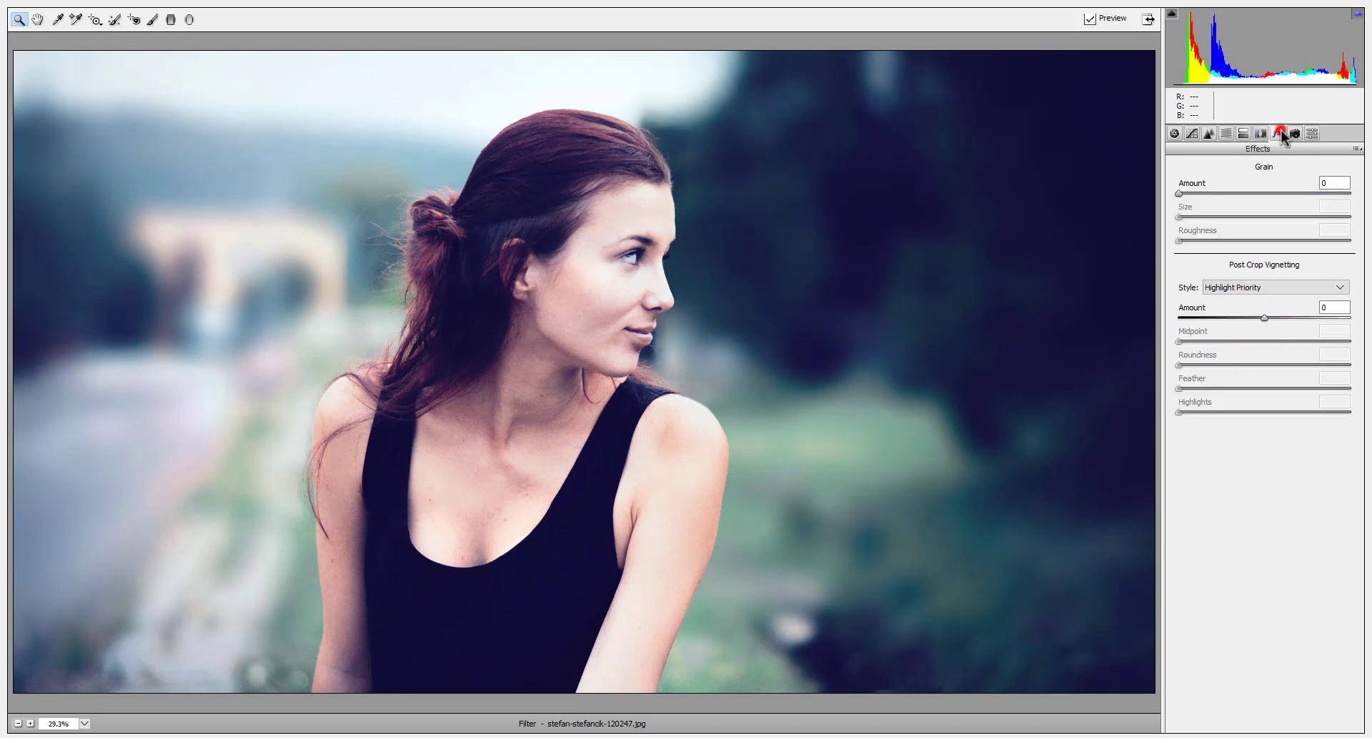
pyautogui.moveTo(1264, 317); pyautogui.dragTo(1222, 319)
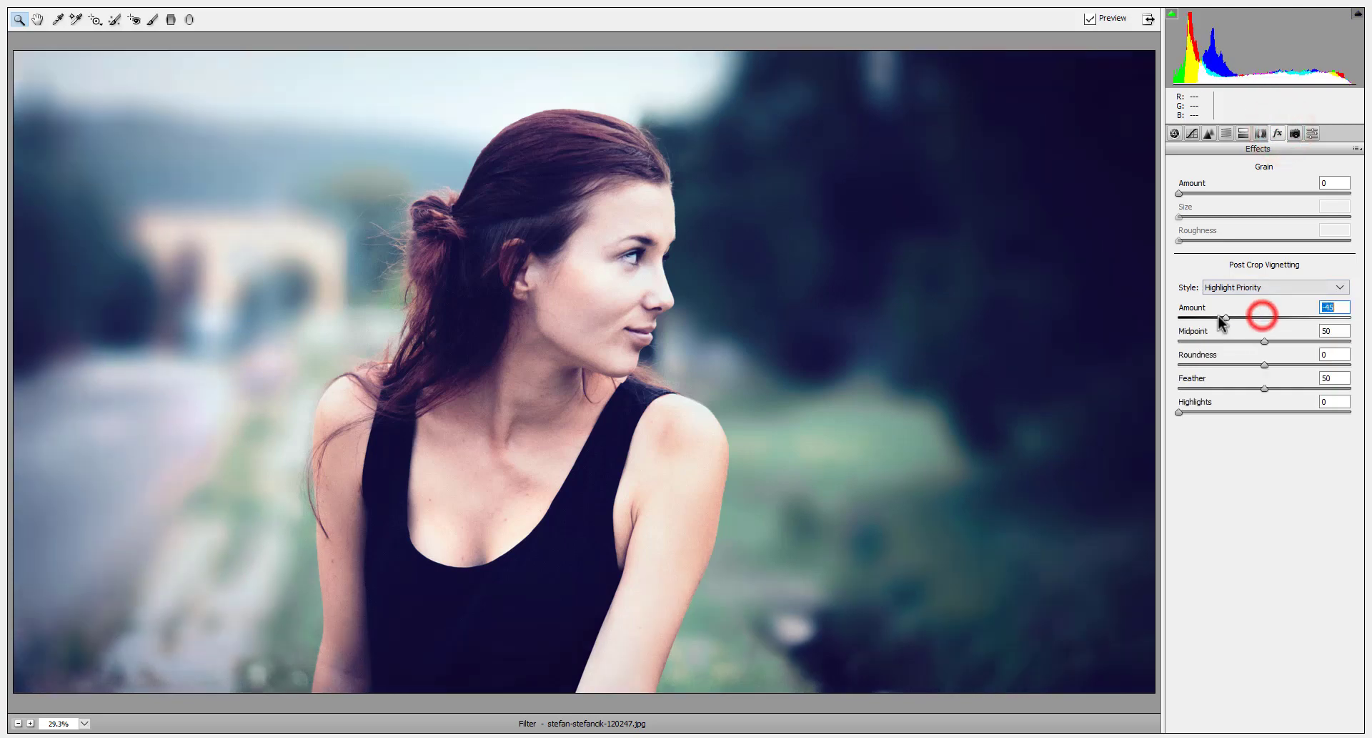
pyautogui.click(1263, 341)
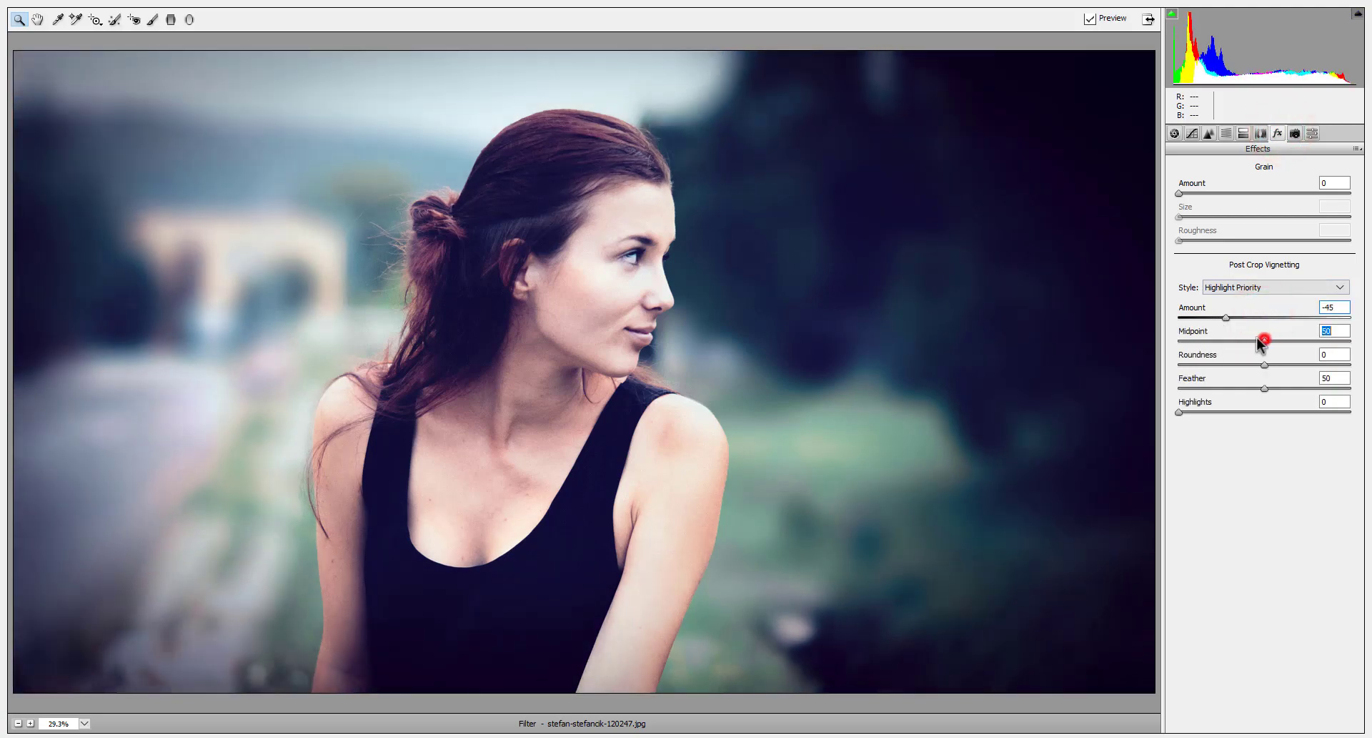
pyautogui.moveTo(1260, 341); pyautogui.dragTo(1234, 344)
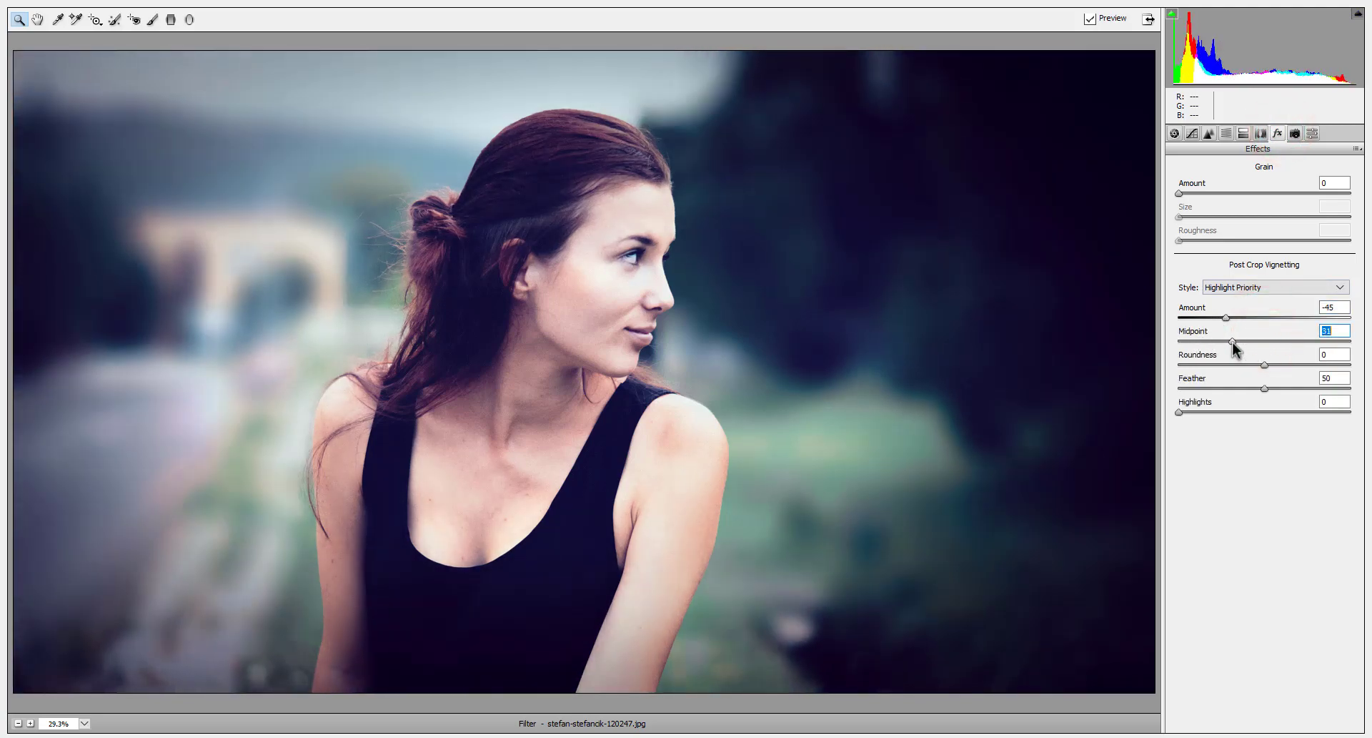
pyautogui.moveTo(1266, 364); pyautogui.dragTo(1292, 365)
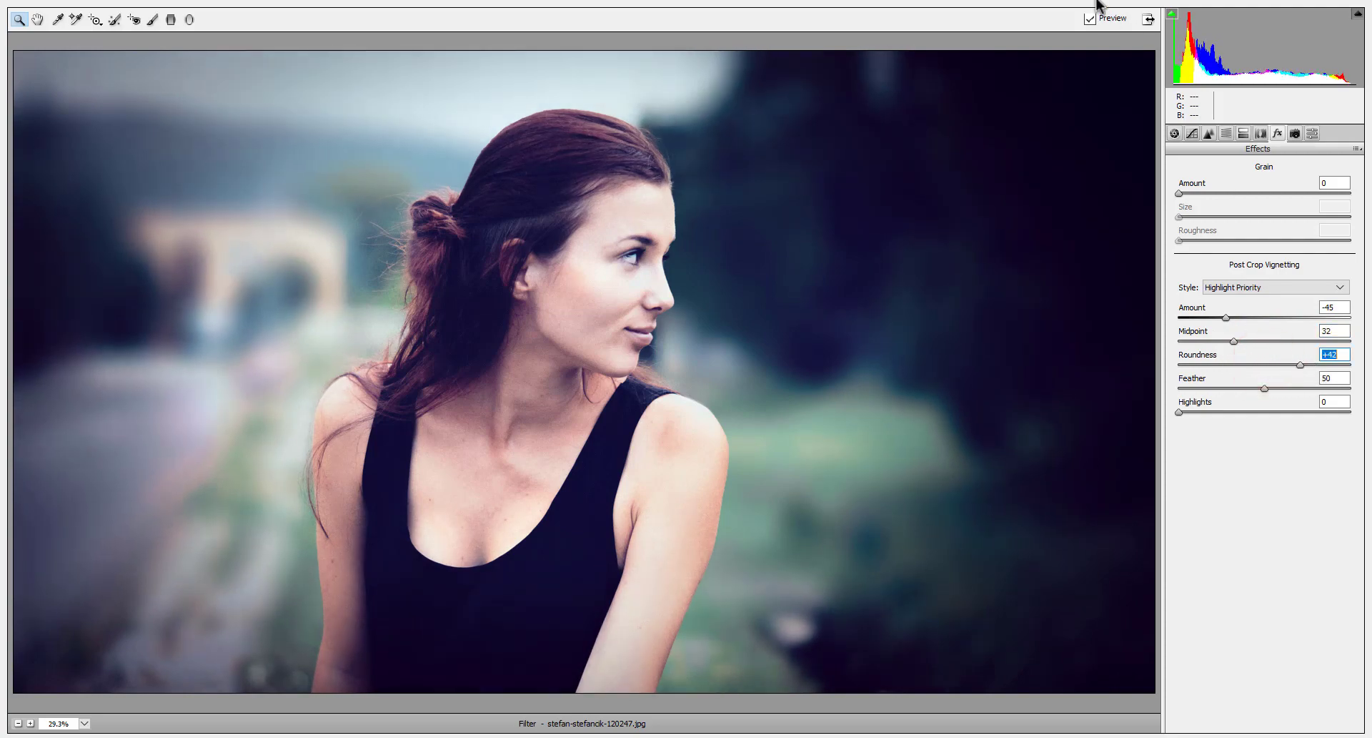
pyautogui.click(1148, 19)
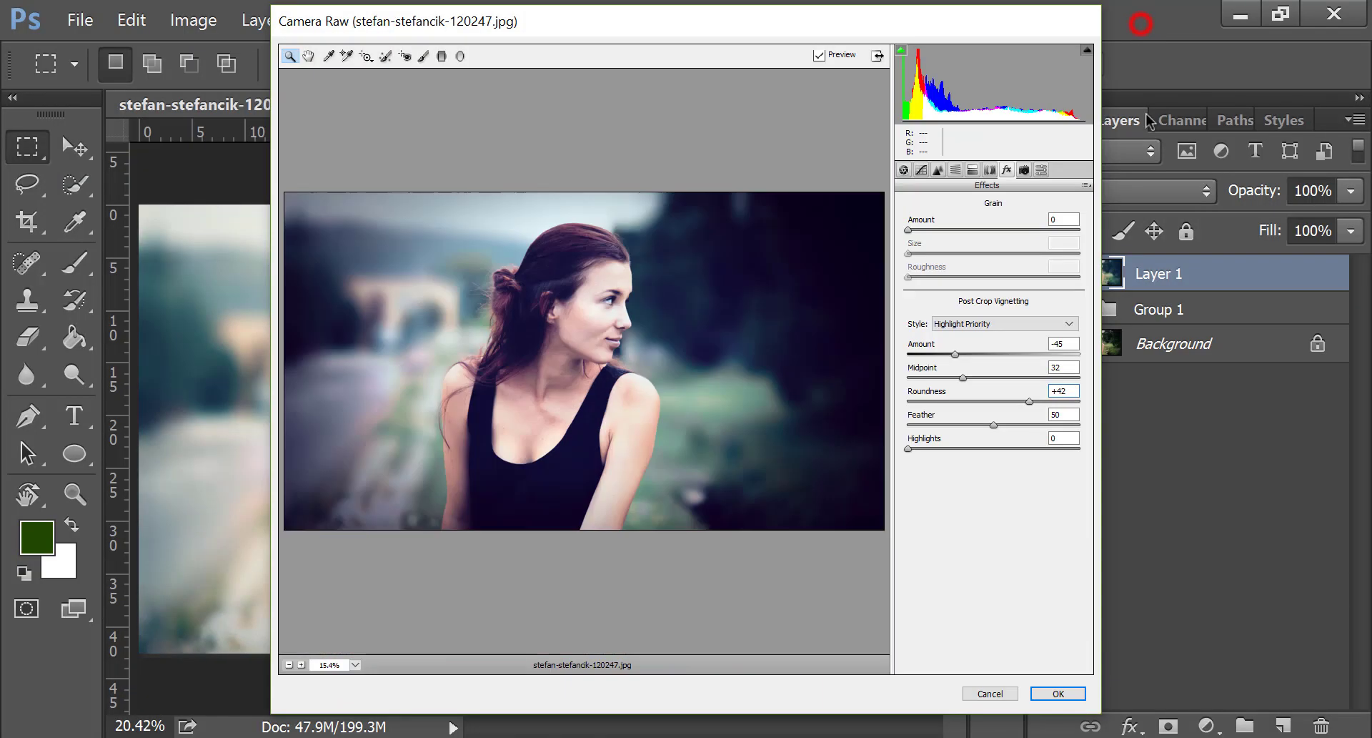
pyautogui.click(1045, 691)
# Return to the image and toggle Layer 1 off and on to compare before and after.
pyautogui.click(1075, 700)
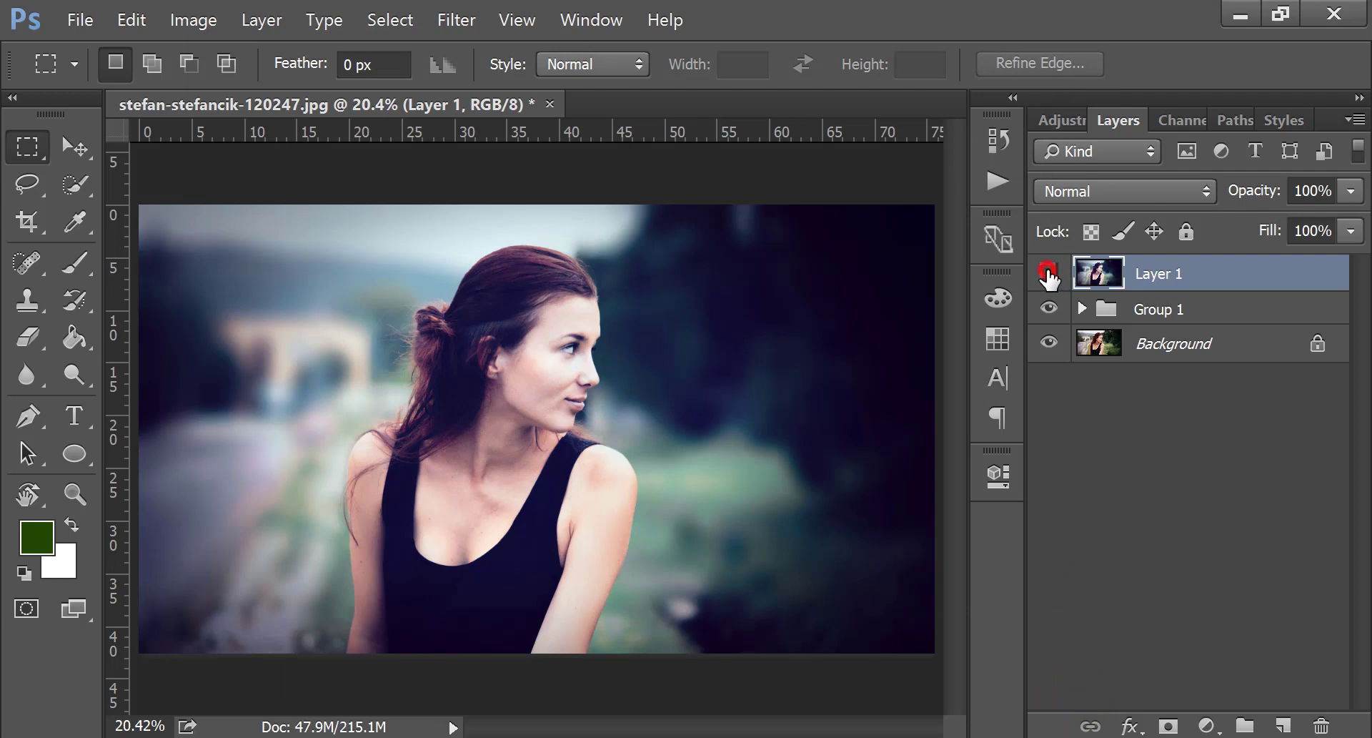
pyautogui.click(1048, 273)
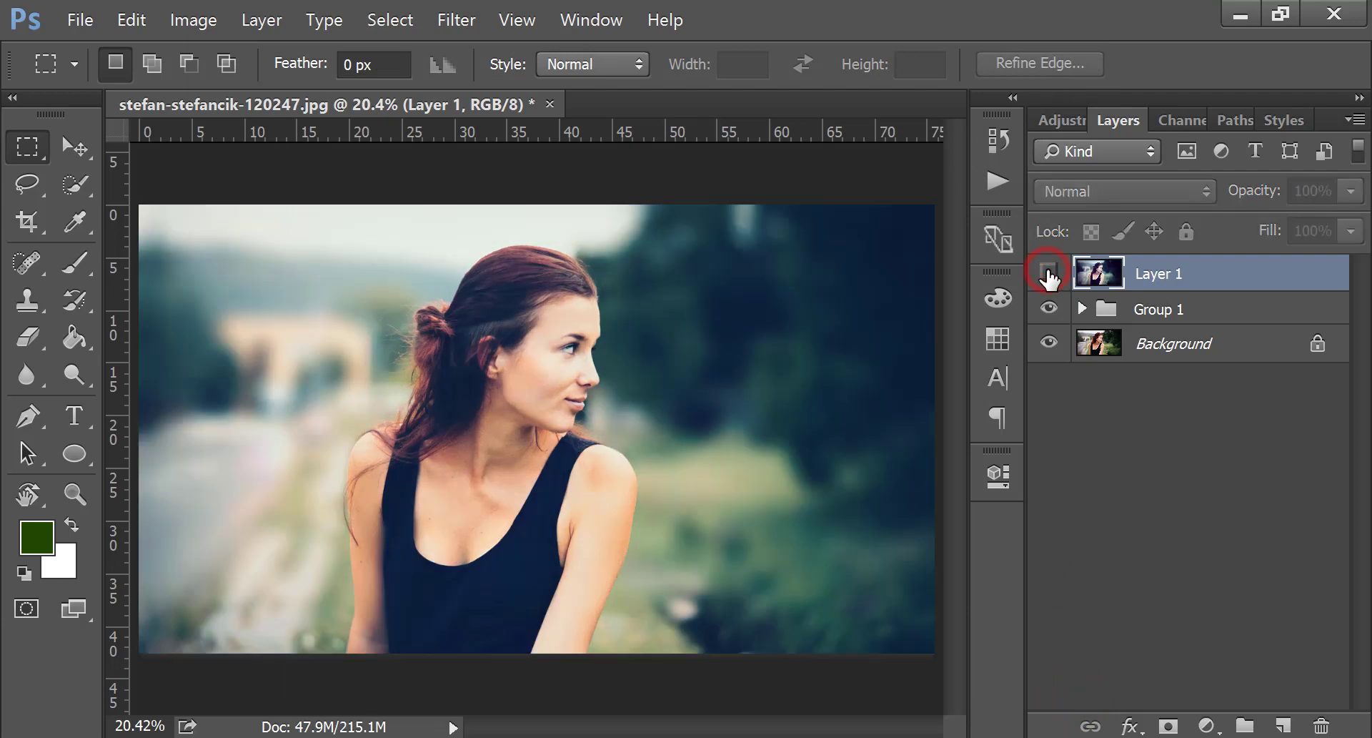
pyautogui.click(1048, 274)
# Add a Brightness/Contrast adjustment layer with Brightness 7 and Contrast 16.
pyautogui.click(1207, 725)
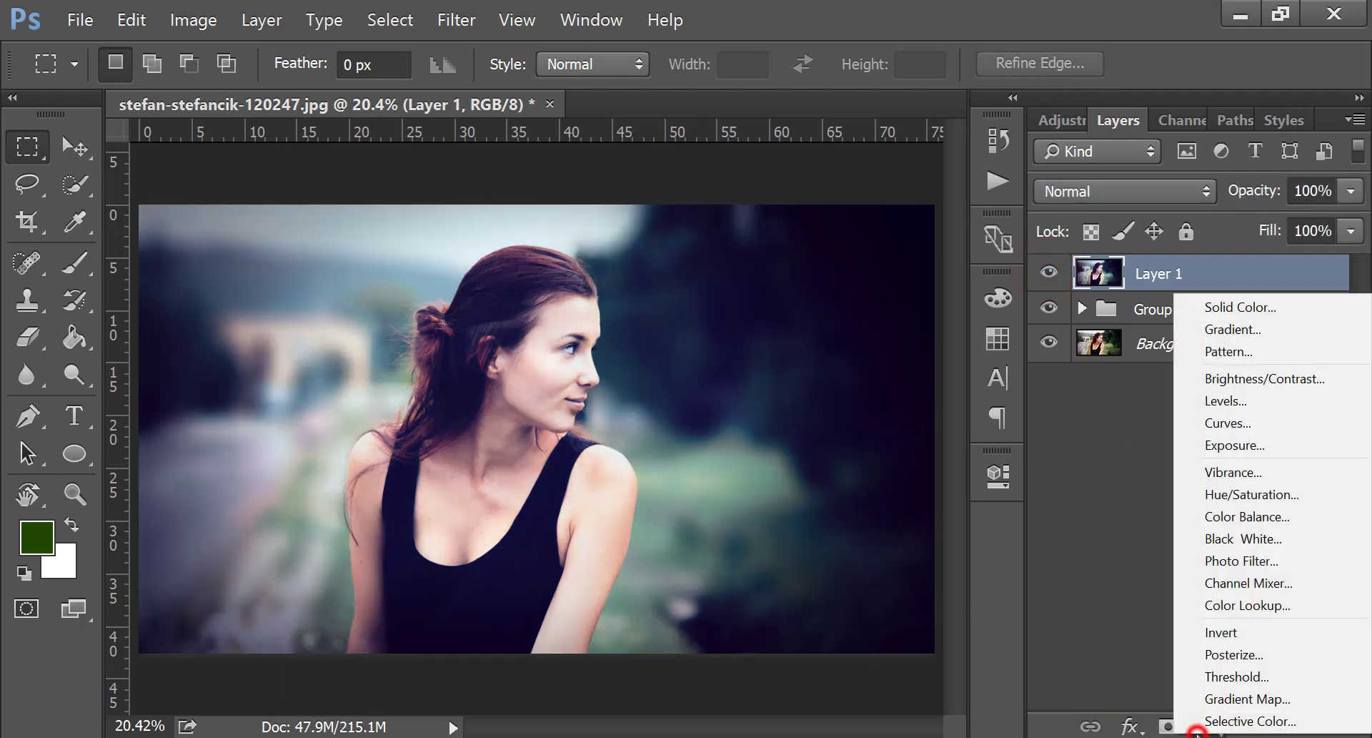
pyautogui.click(1261, 377)
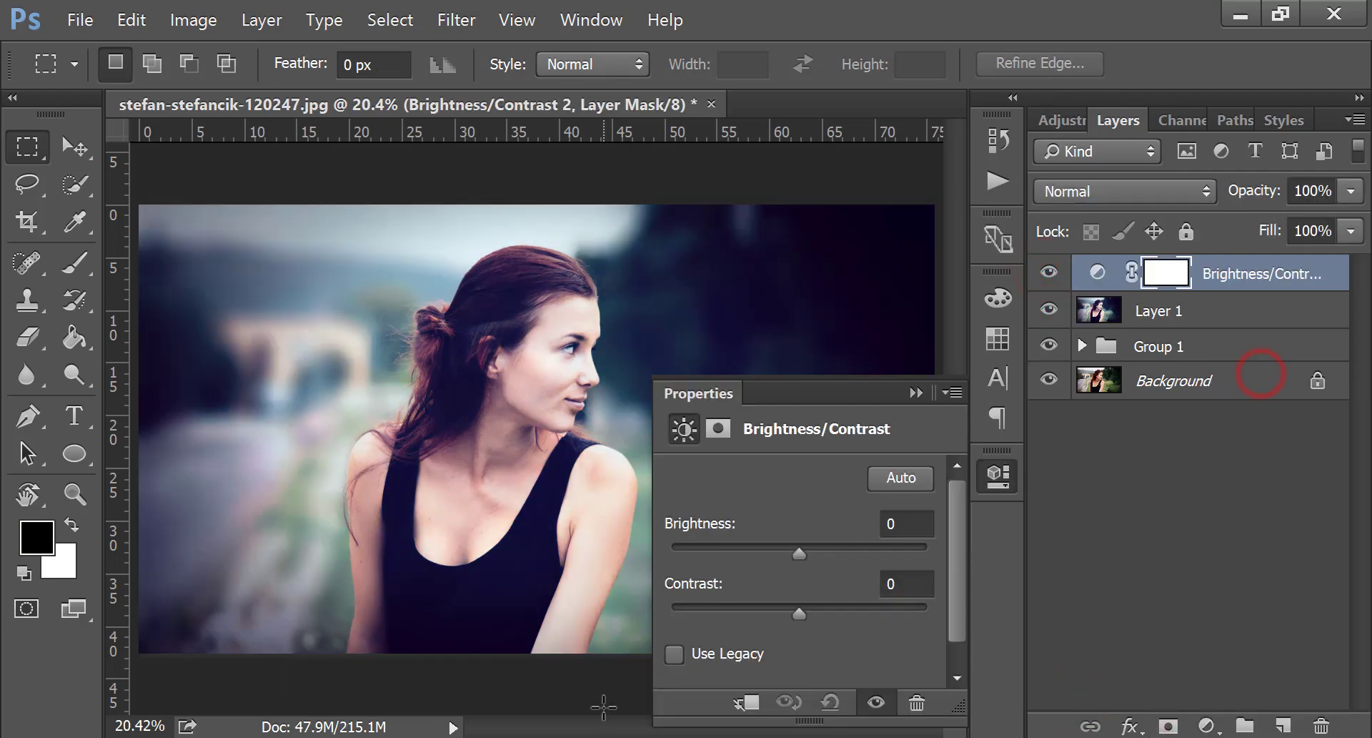
pyautogui.moveTo(794, 557); pyautogui.dragTo(807, 558)
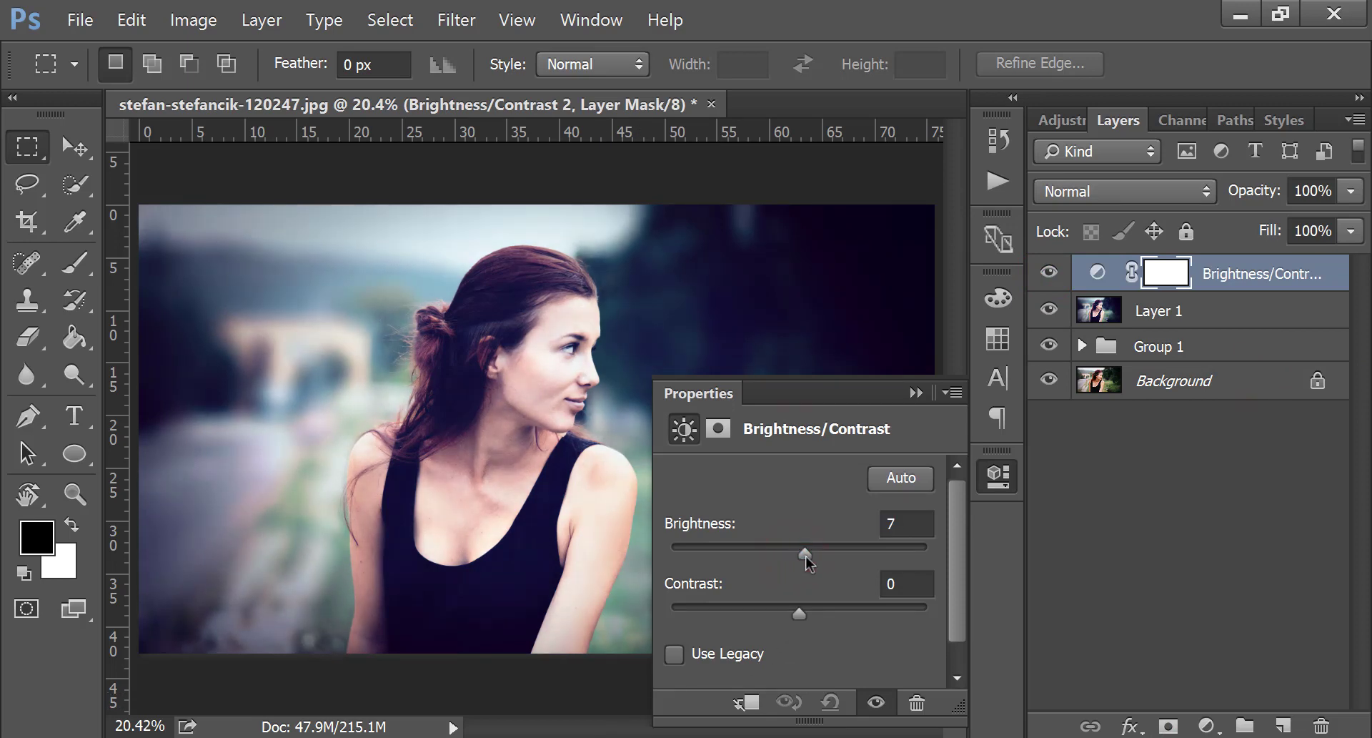
pyautogui.moveTo(804, 621)
pyautogui.mouseDown()
pyautogui.moveTo(832, 618)
pyautogui.moveTo(779, 618)
pyautogui.moveTo(822, 620)
pyautogui.mouseUp()
pyautogui.click(916, 393)
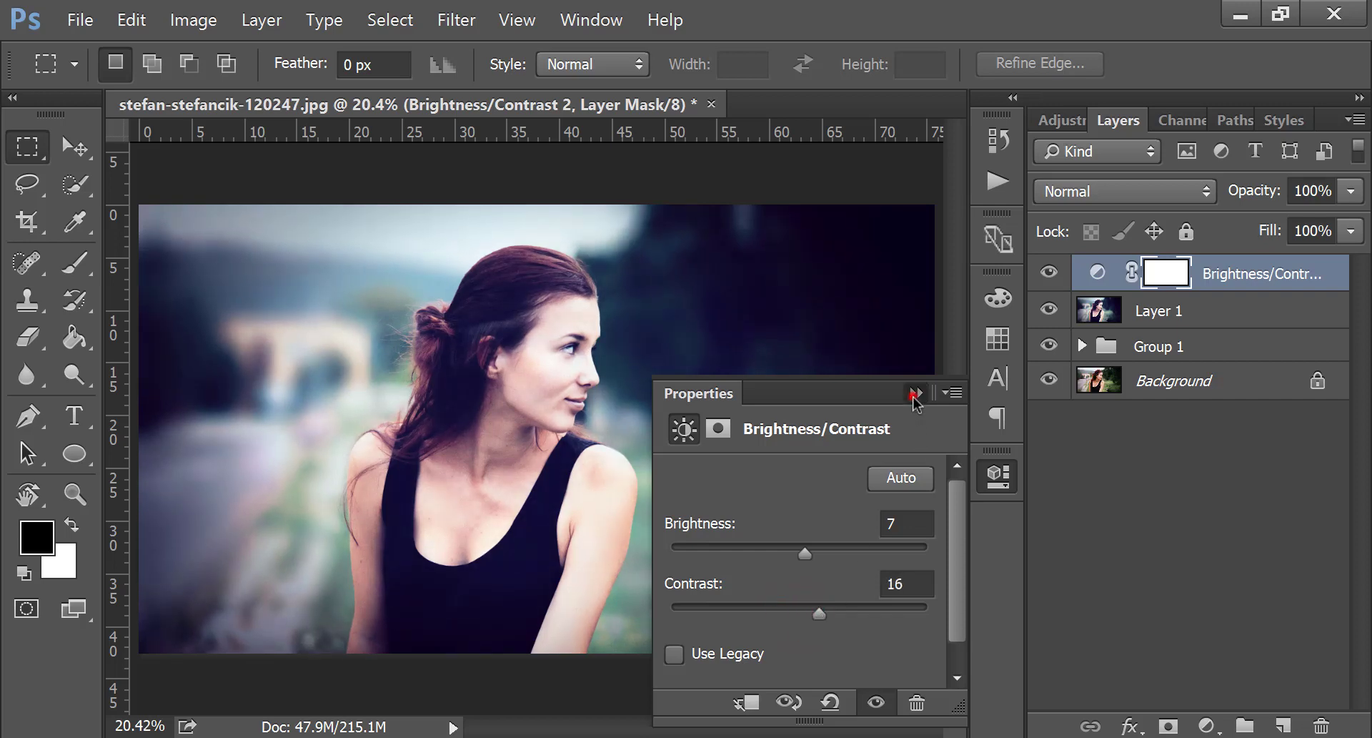
# On a new layer, paint a soft dark-green brush dab on the right background.
pyautogui.click(1277, 723)
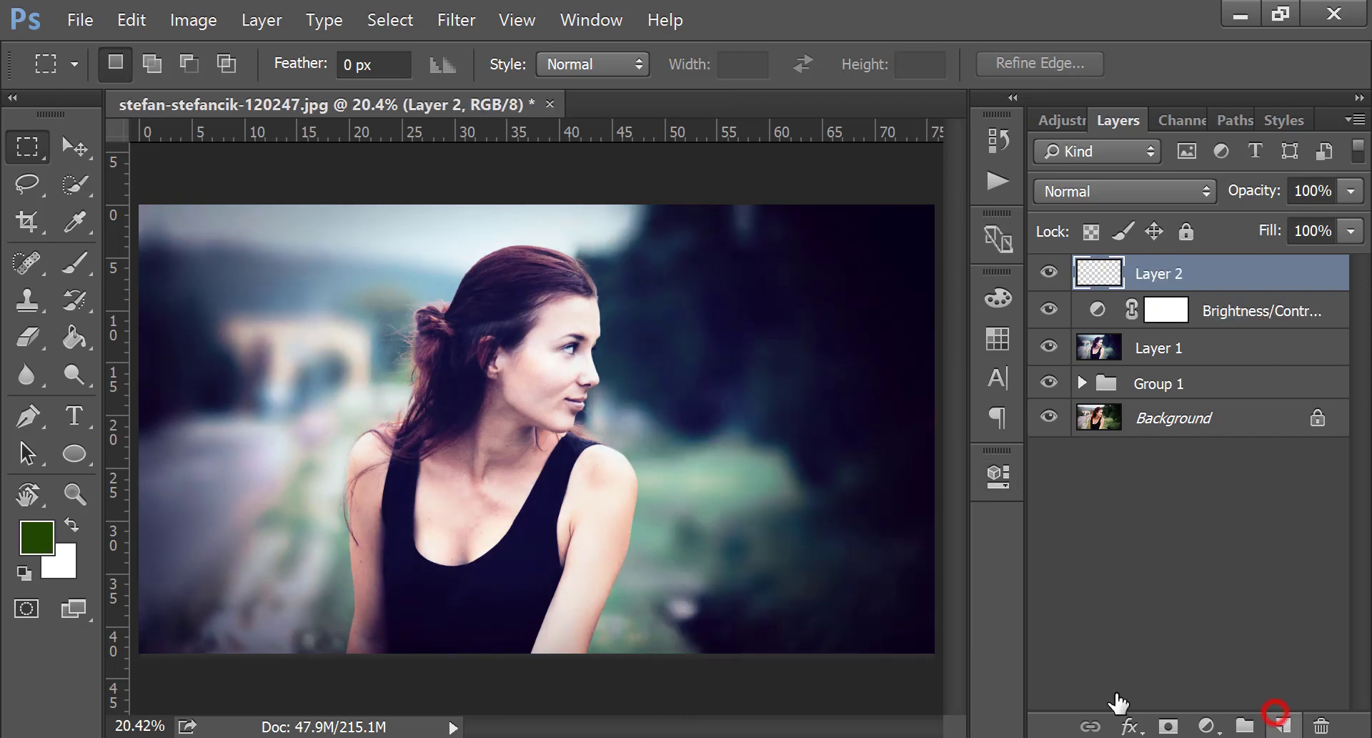
pyautogui.click(52, 542)
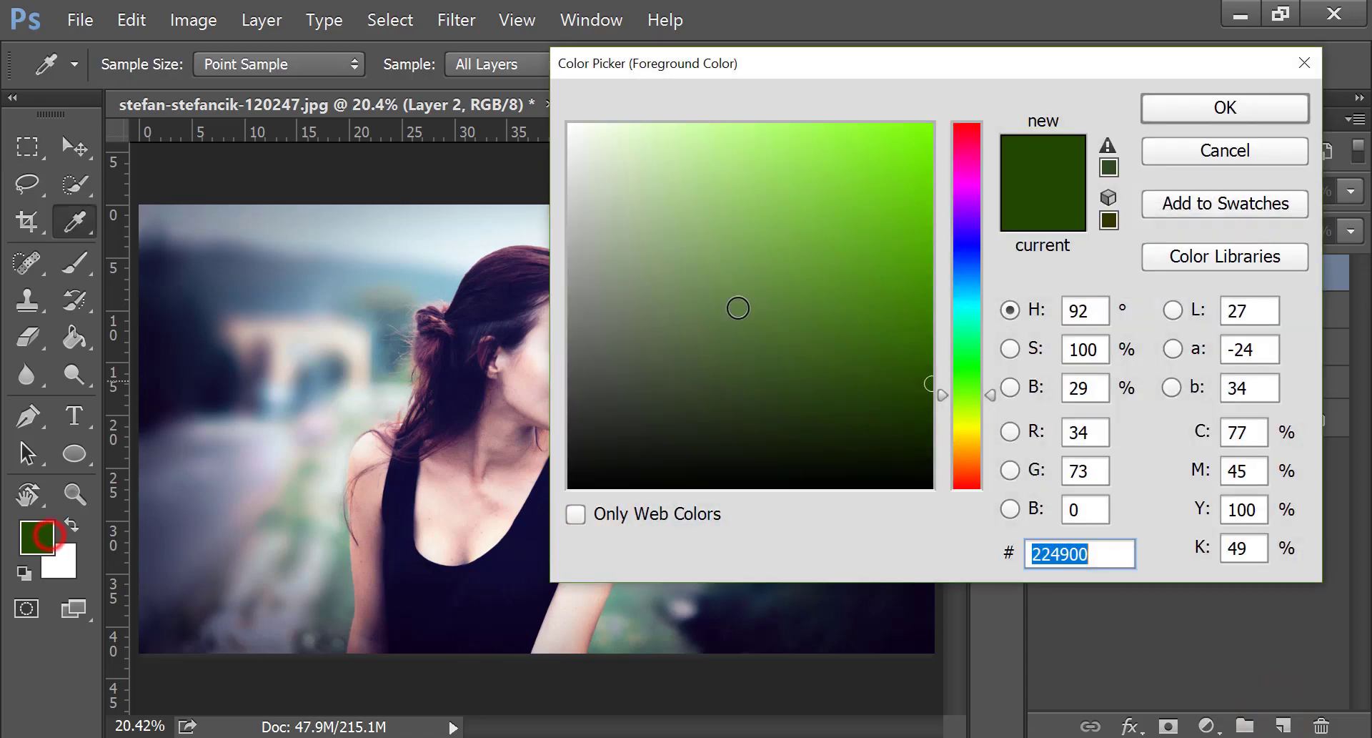
pyautogui.click(1157, 109)
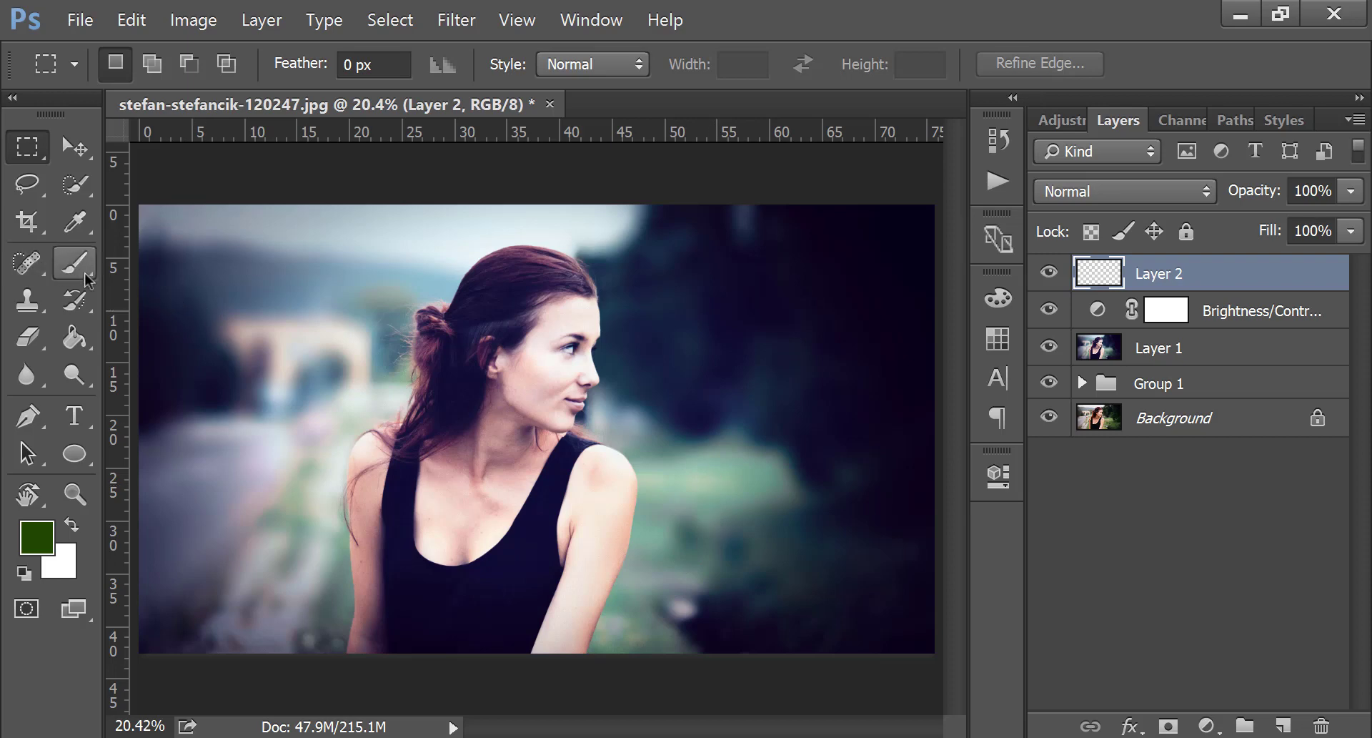
pyautogui.press('b')
pyautogui.click(746, 506)
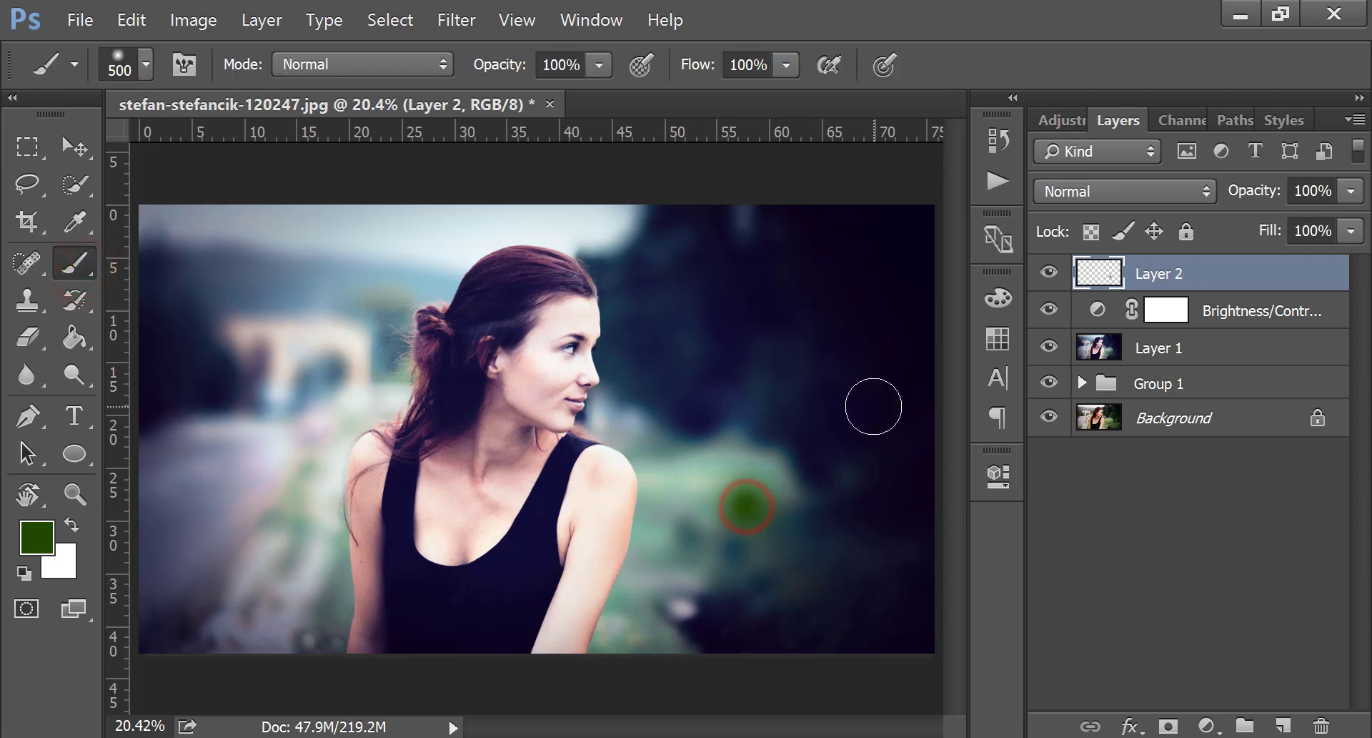
# Enlarge the green dab to about 400%, blend Layer 2 as Screen, and add a new layer.
pyautogui.hotkey('ctrl', 't')
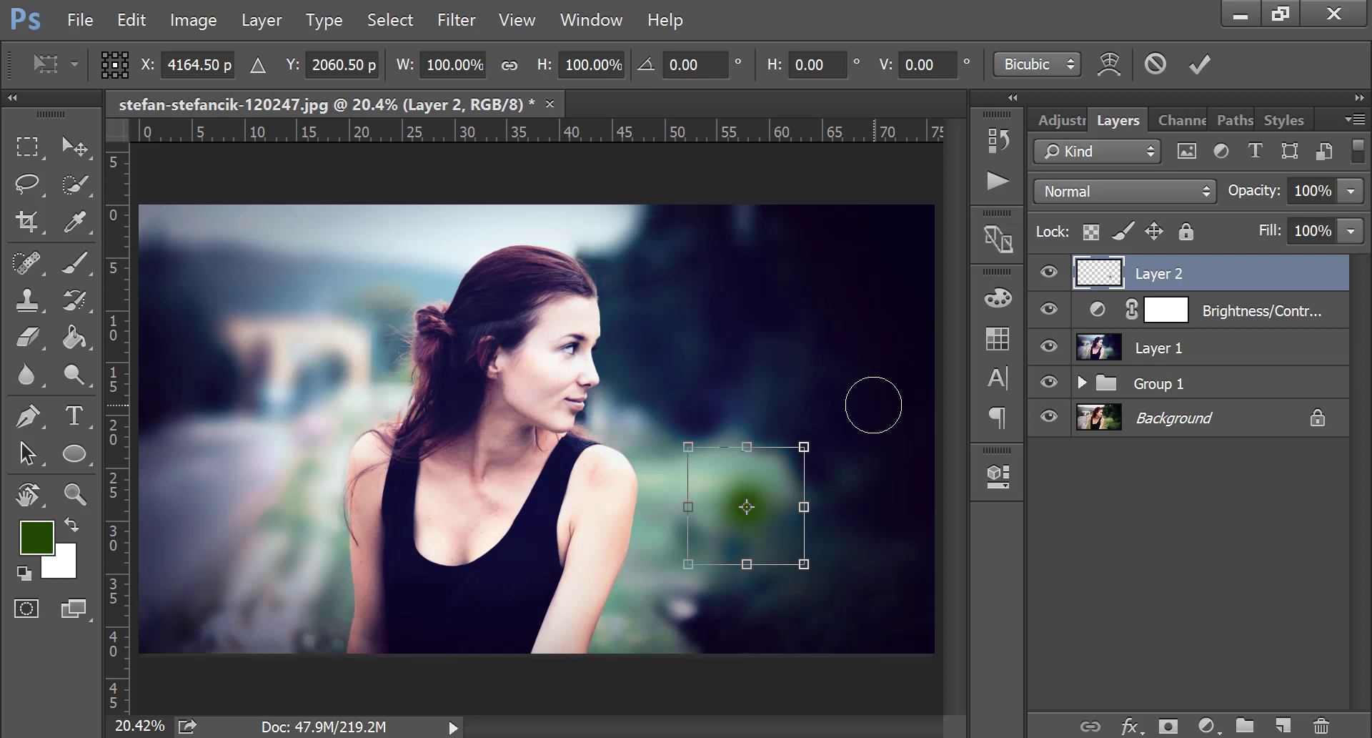
pyautogui.moveTo(804, 564)
pyautogui.mouseDown()
pyautogui.moveTo(811, 599)
pyautogui.moveTo(799, 557)
pyautogui.mouseUp()
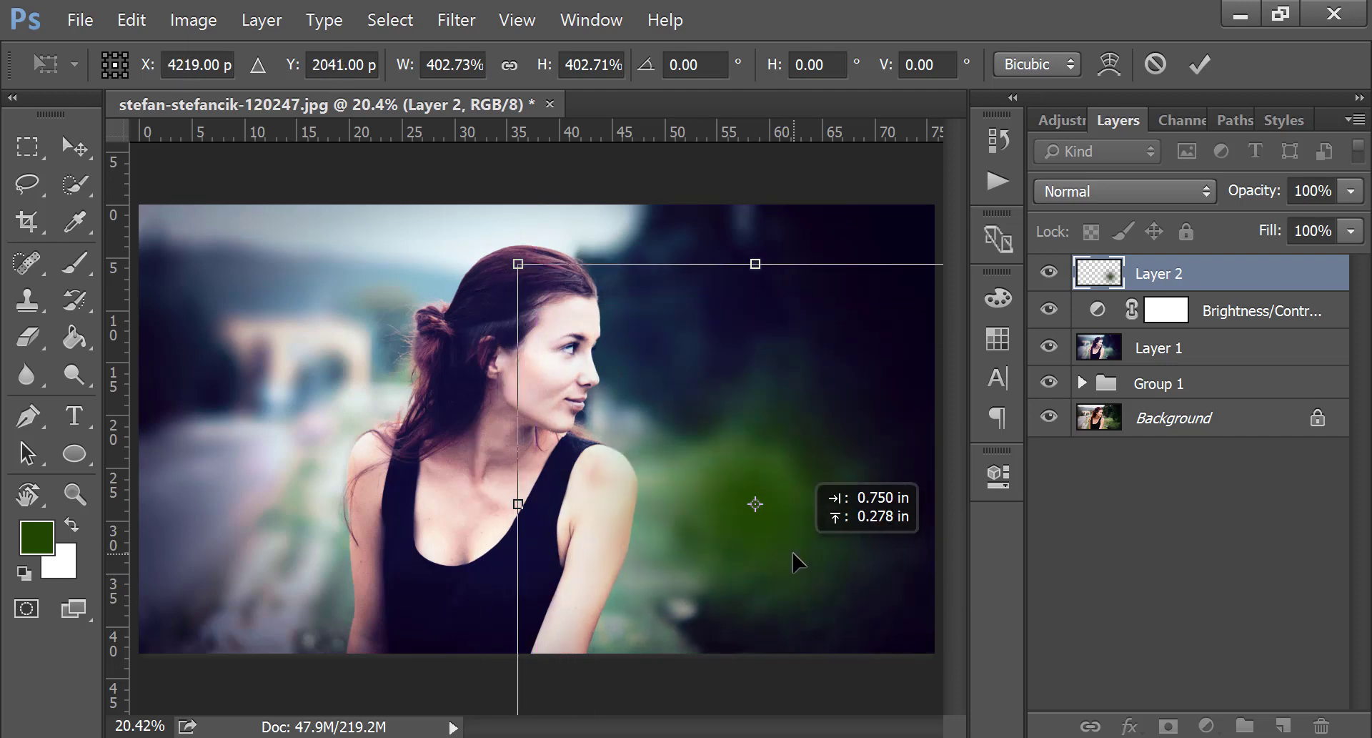
pyautogui.click(1200, 64)
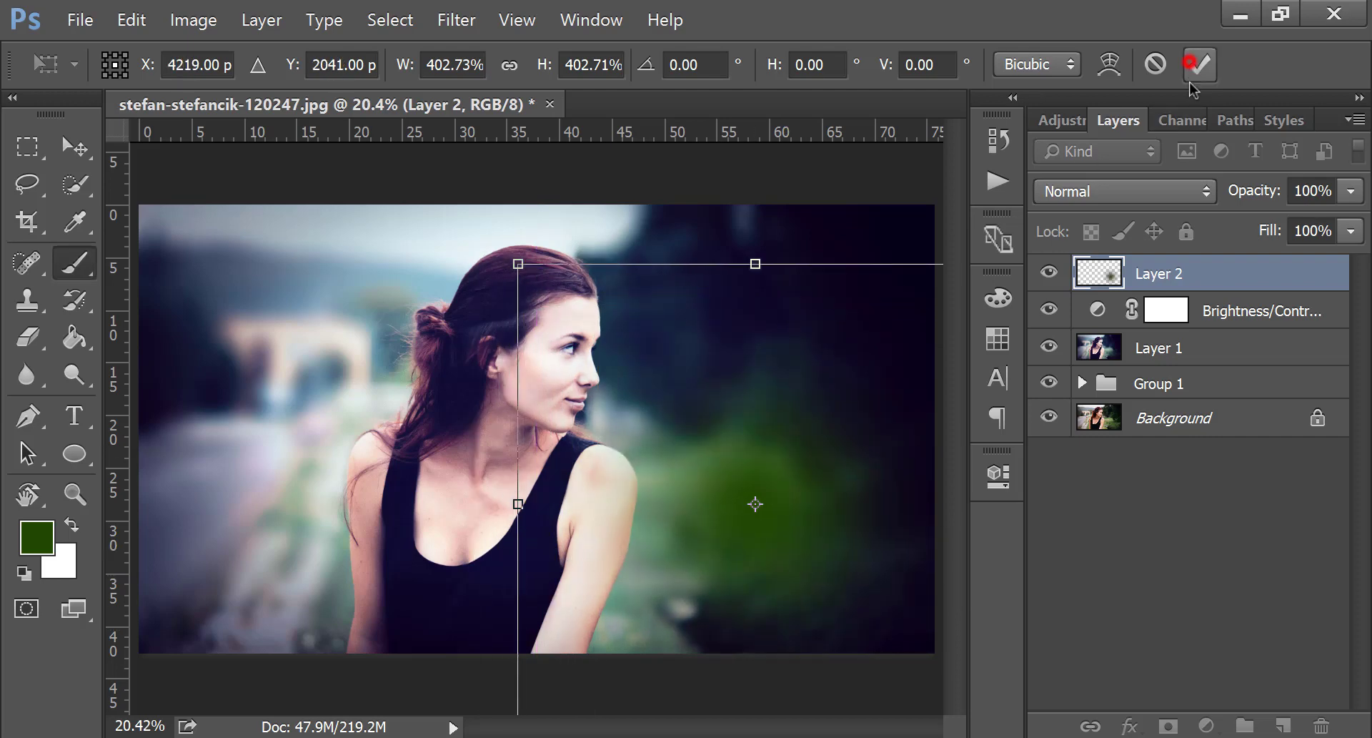
pyautogui.click(1147, 192)
pyautogui.click(1086, 386)
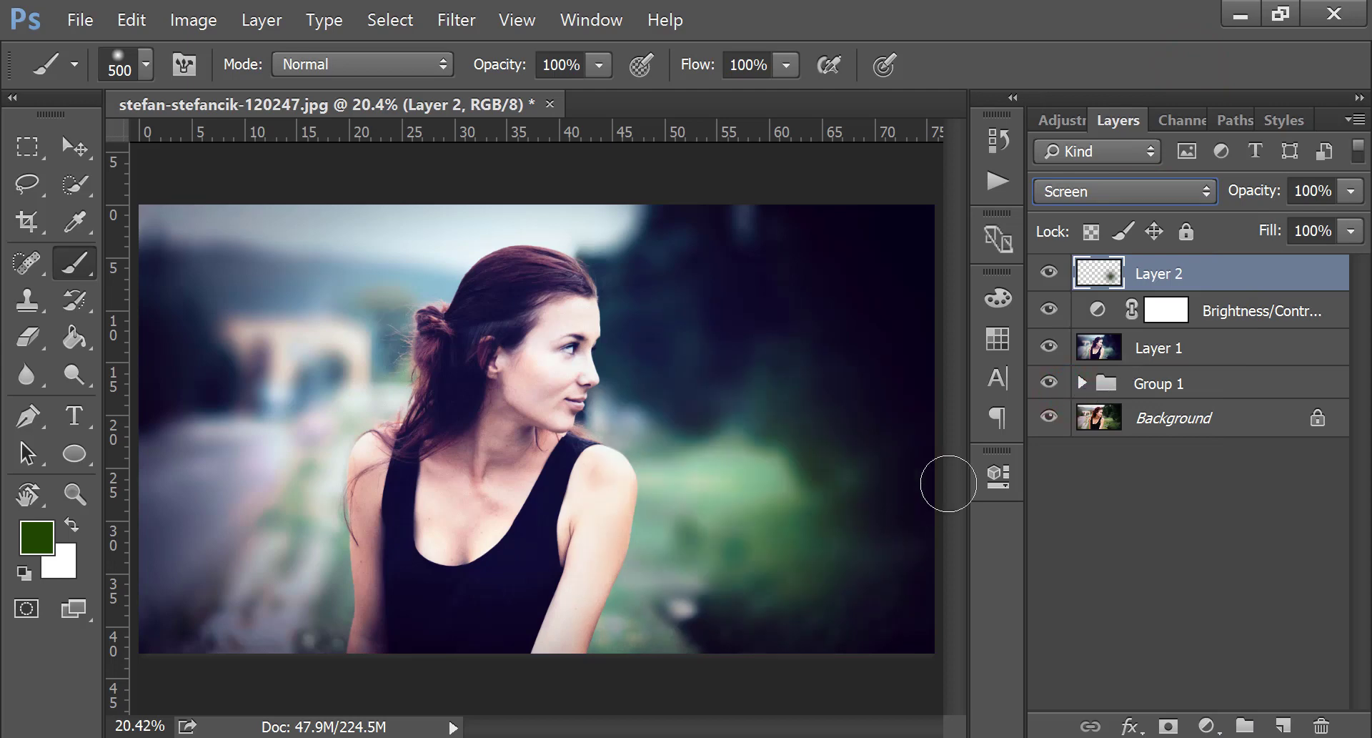
pyautogui.click(1279, 724)
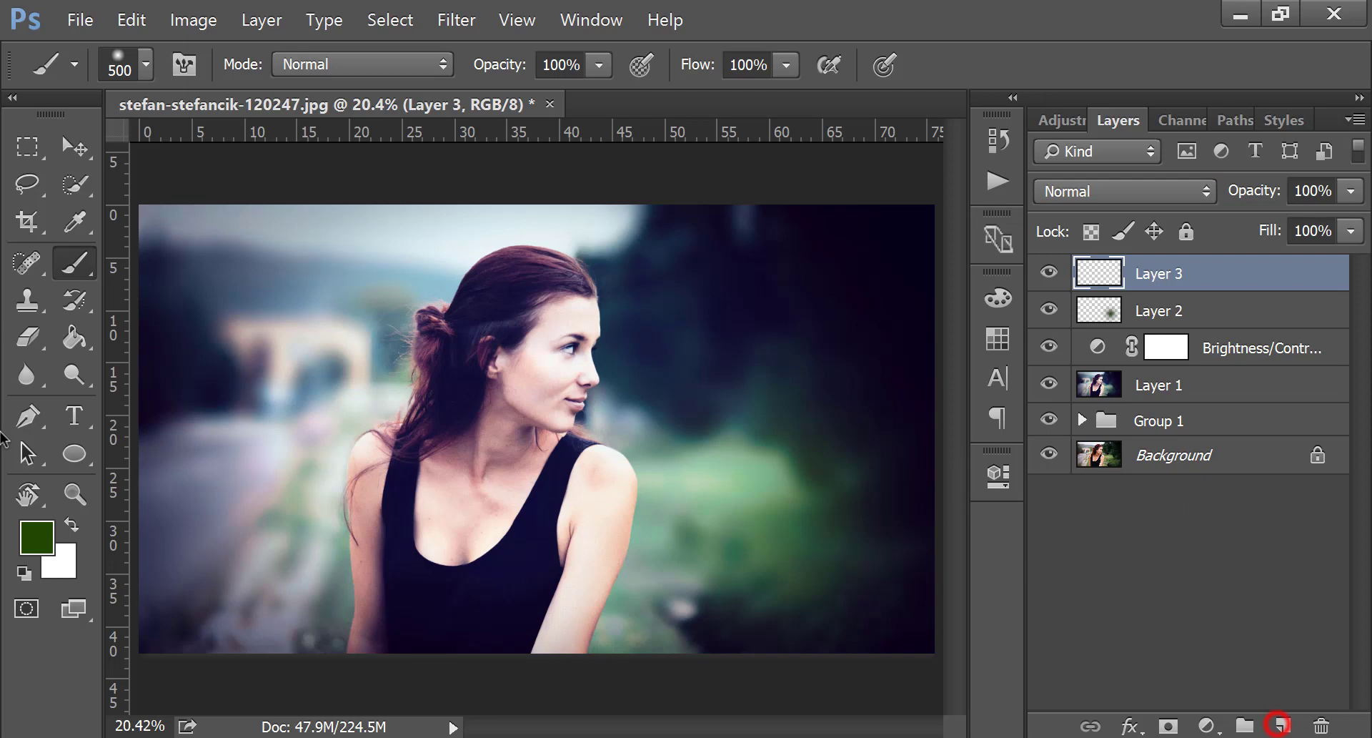
# Pick an orange foreground colour and paint a dab on the upper-left background.
pyautogui.click(36, 536)
pyautogui.moveTo(971, 201); pyautogui.dragTo(981, 157)
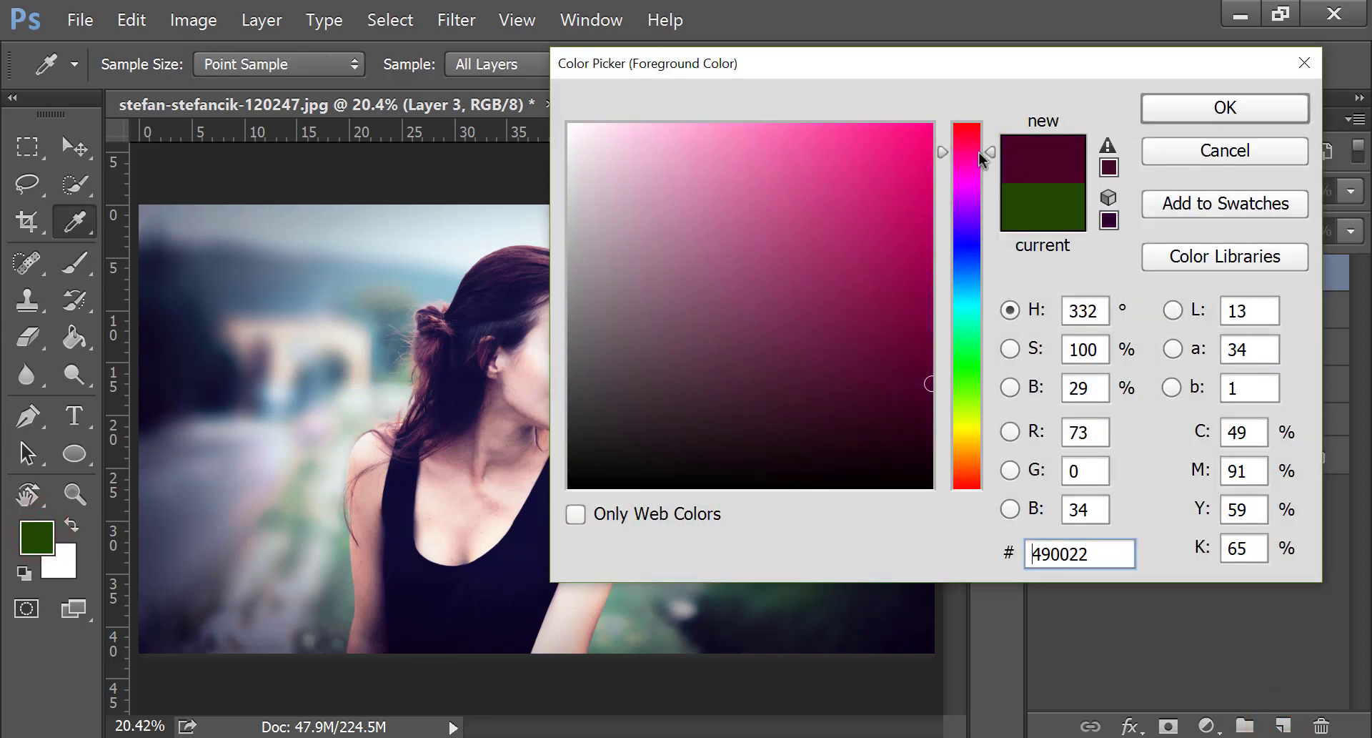
pyautogui.moveTo(971, 411); pyautogui.dragTo(971, 455)
pyautogui.moveTo(913, 262)
pyautogui.mouseDown()
pyautogui.moveTo(925, 204)
pyautogui.moveTo(931, 227)
pyautogui.mouseUp()
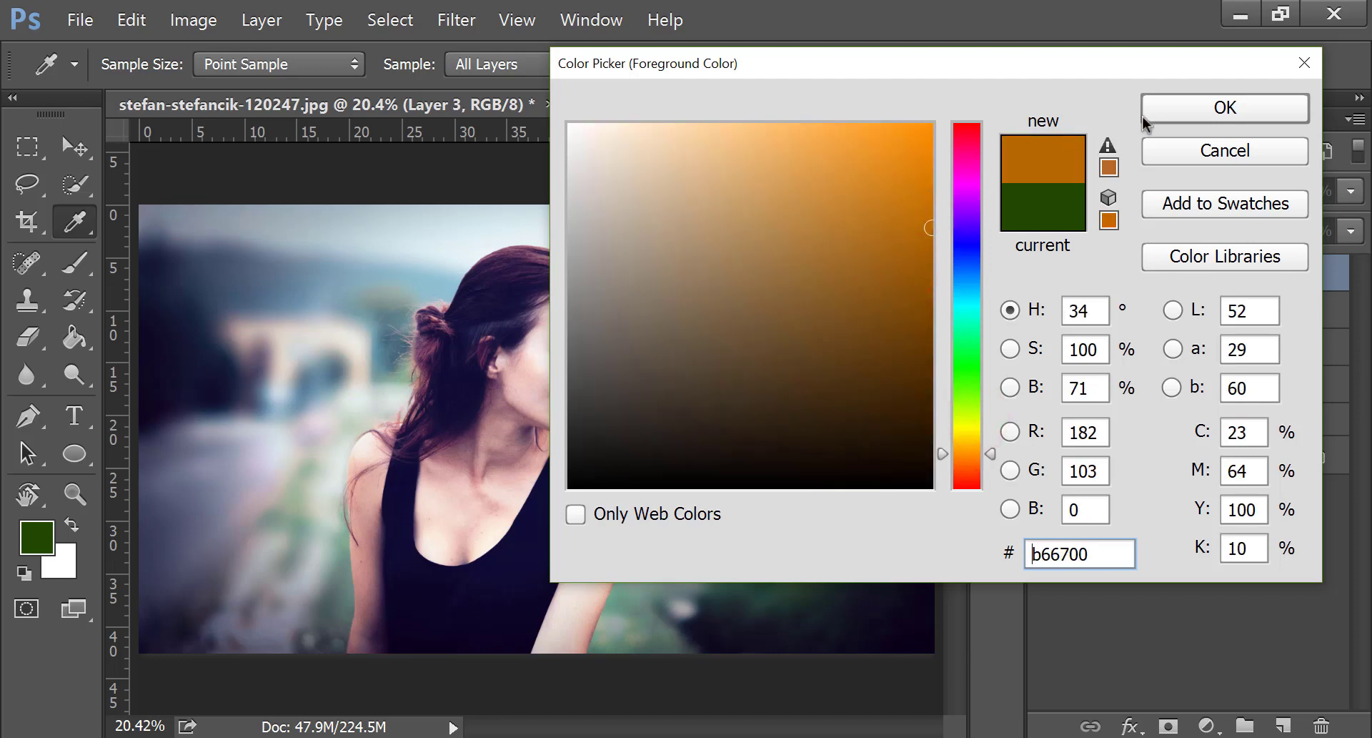
pyautogui.click(1163, 109)
pyautogui.click(268, 332)
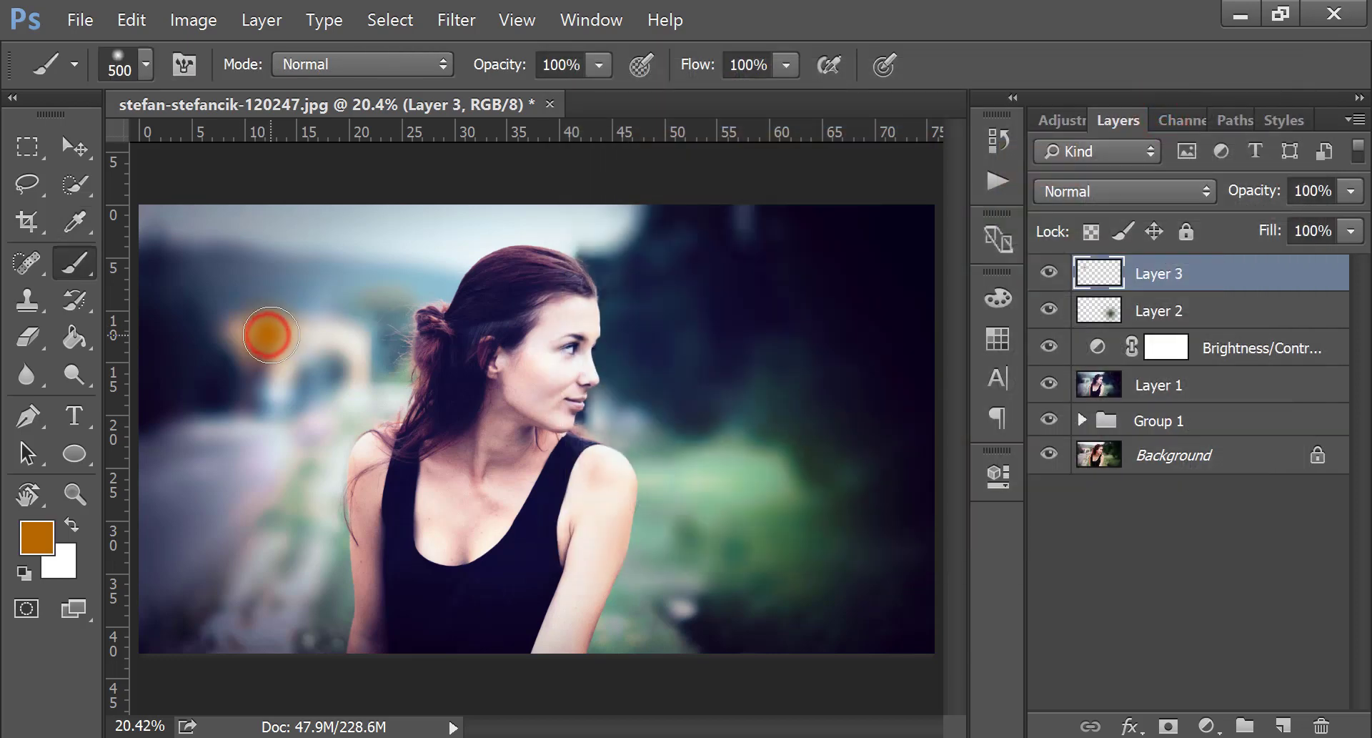
# Scale the orange dab into a wide glow (about 642%) positioned in the upper left.
pyautogui.hotkey('ctrl', 't')
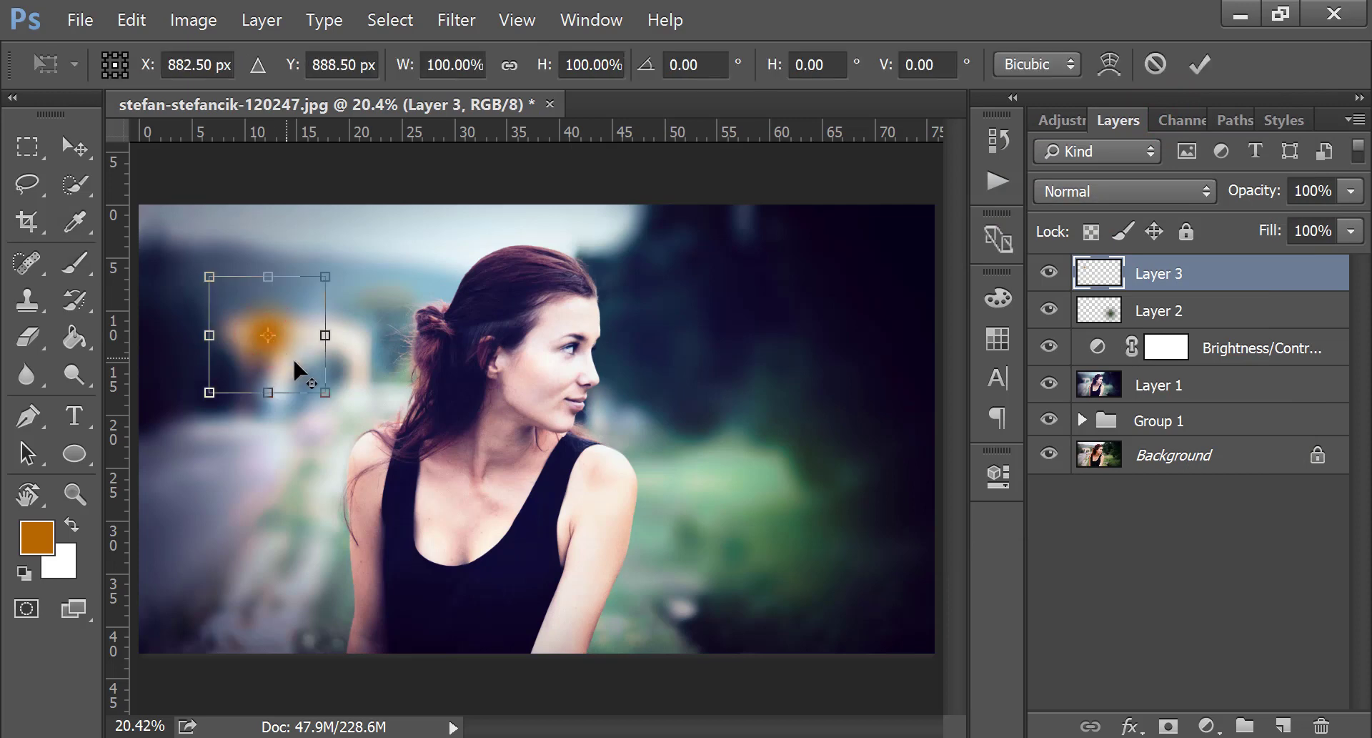
pyautogui.moveTo(319, 387); pyautogui.dragTo(432, 556)
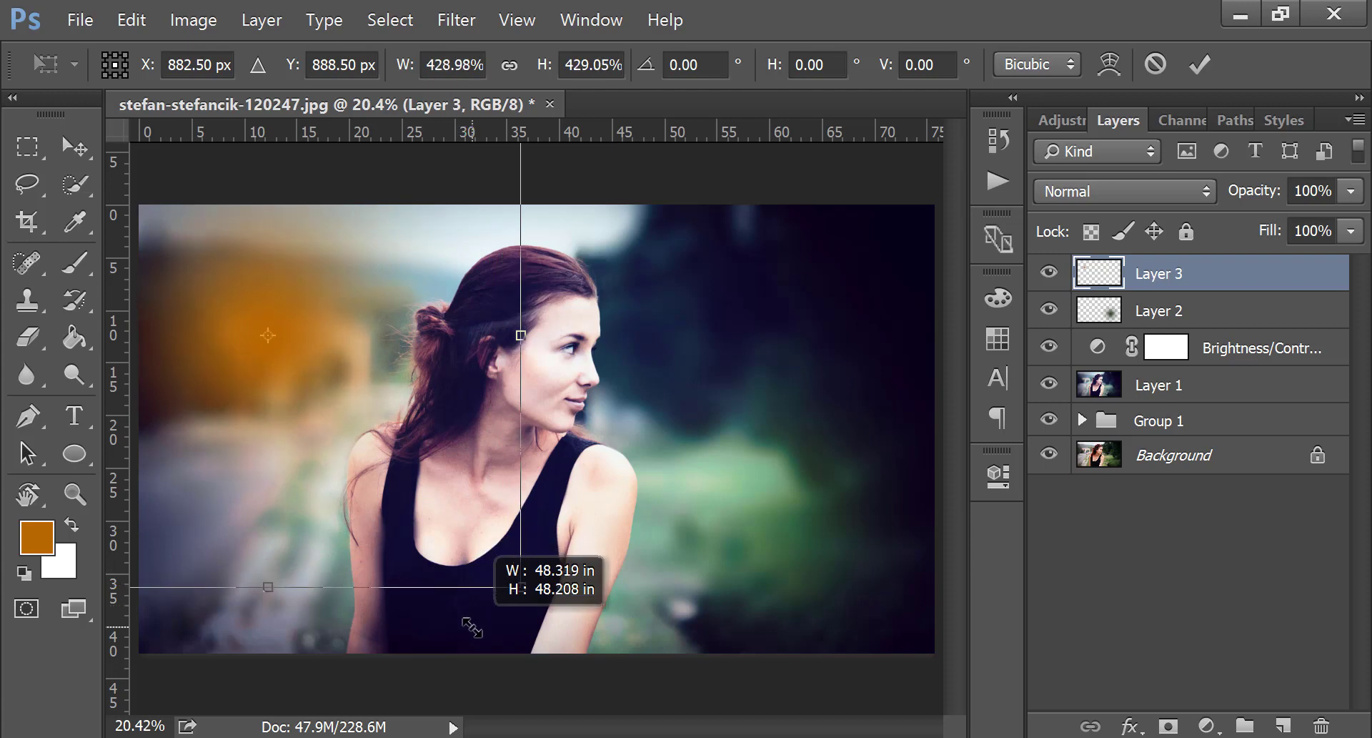
pyautogui.moveTo(432, 556); pyautogui.dragTo(486, 607)
pyautogui.moveTo(315, 399); pyautogui.dragTo(310, 350)
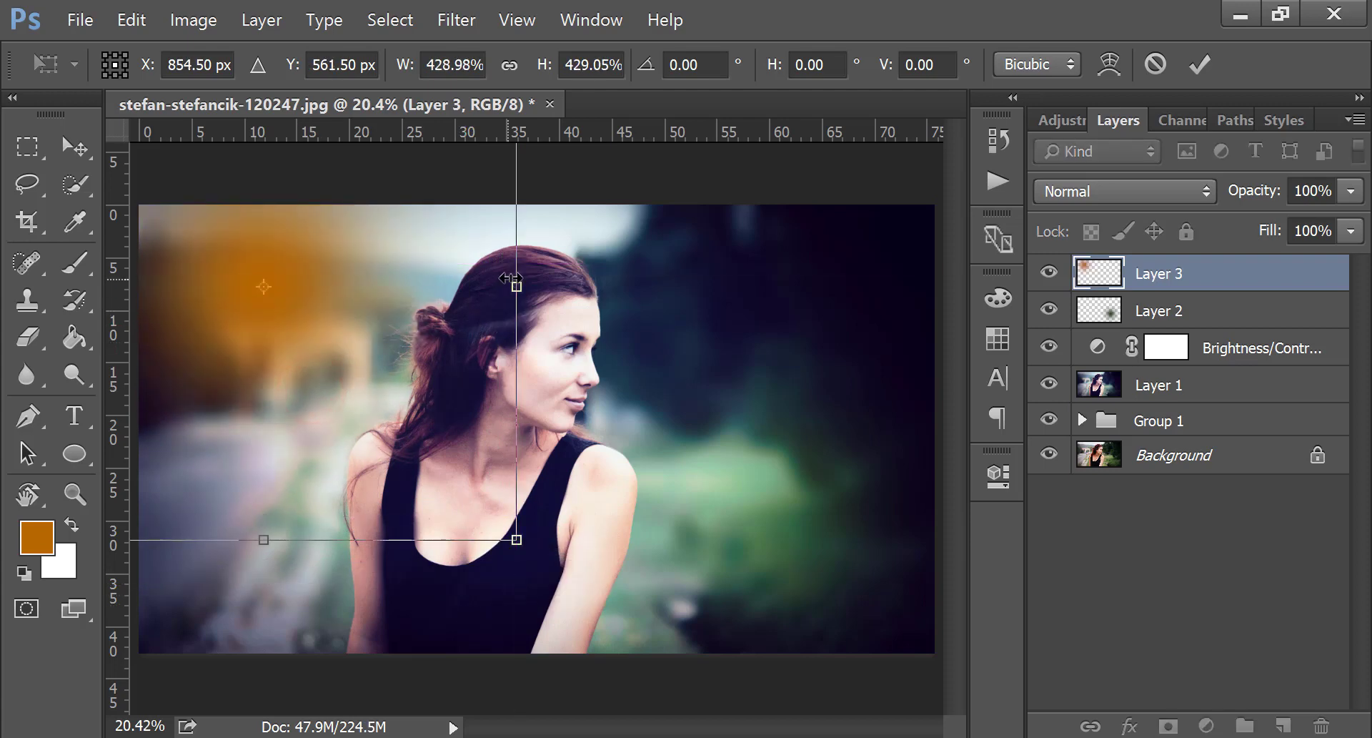
pyautogui.moveTo(516, 286); pyautogui.dragTo(641, 286)
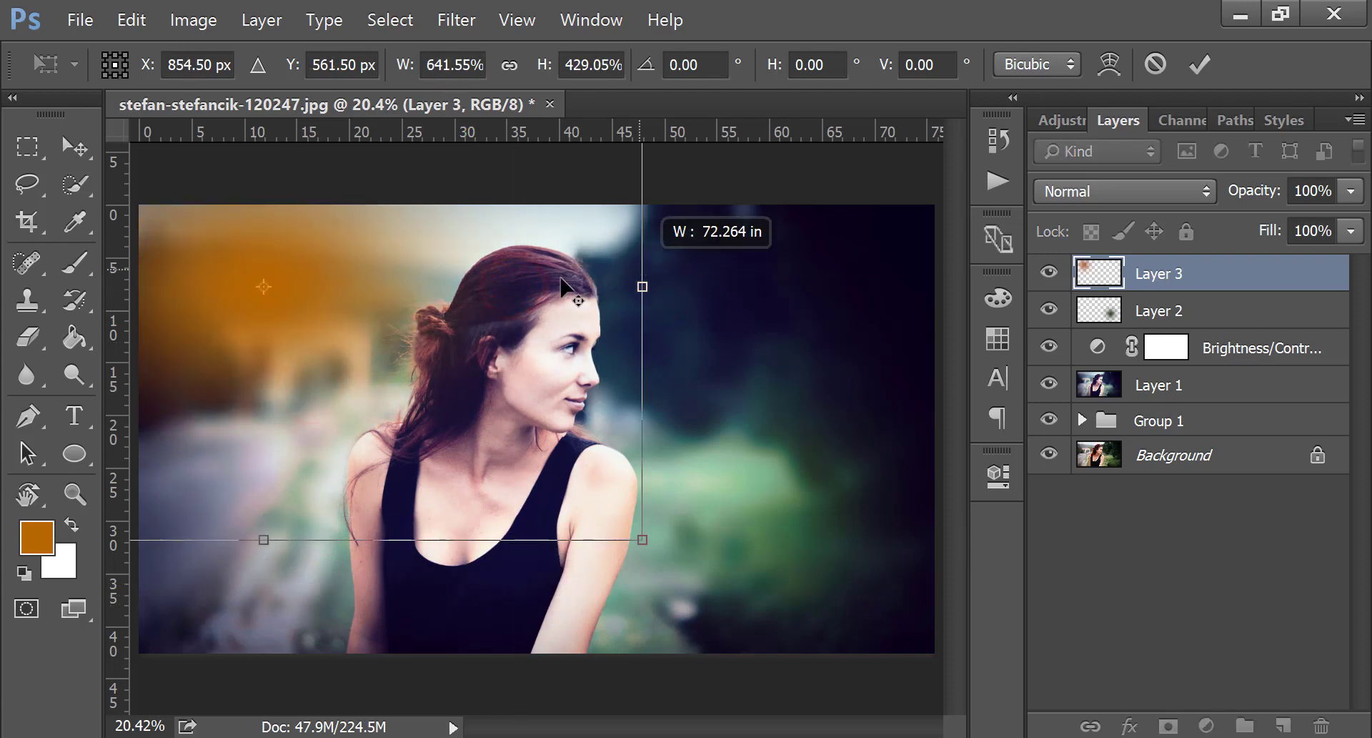
pyautogui.moveTo(332, 287)
pyautogui.mouseDown()
pyautogui.moveTo(379, 241)
pyautogui.moveTo(348, 298)
pyautogui.mouseUp()
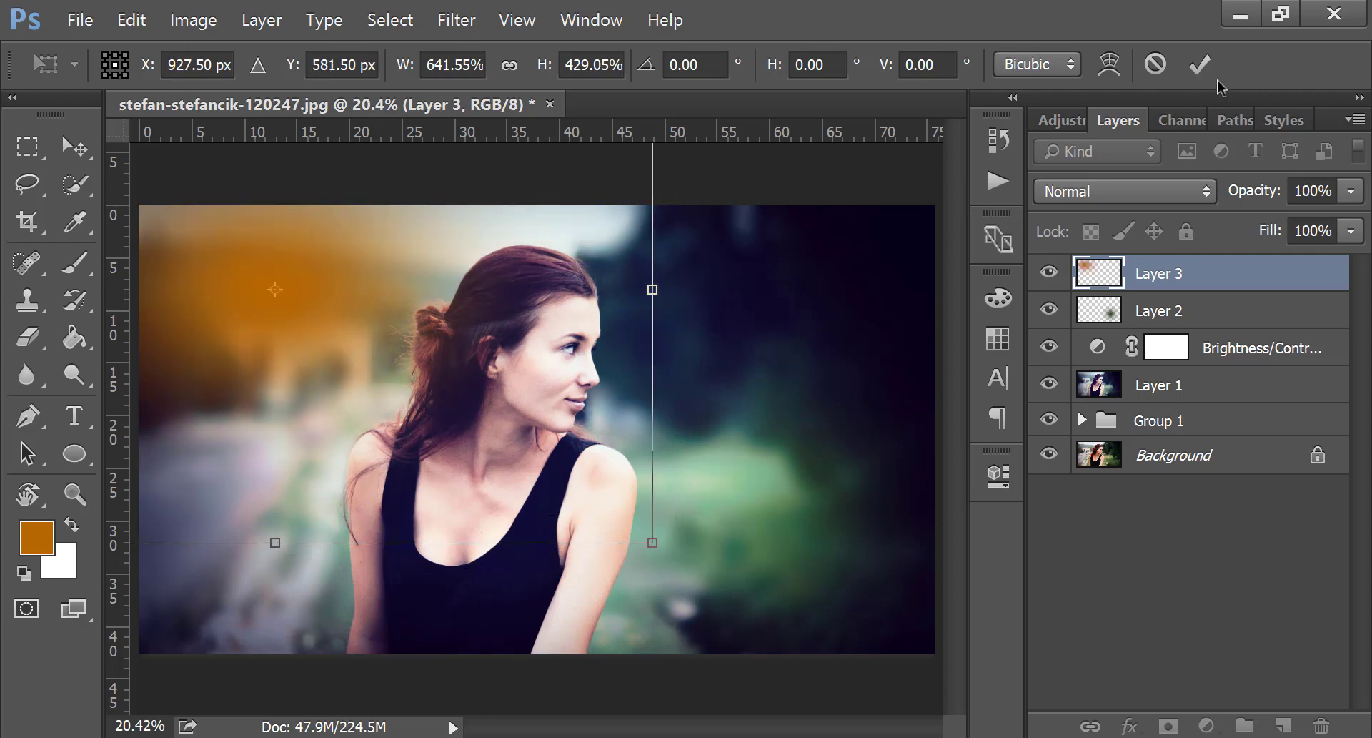
pyautogui.click(1200, 65)
# Set Layer 3 to Screen, brush more orange toward the hair and lower left, and add a new layer.
pyautogui.click(1124, 192)
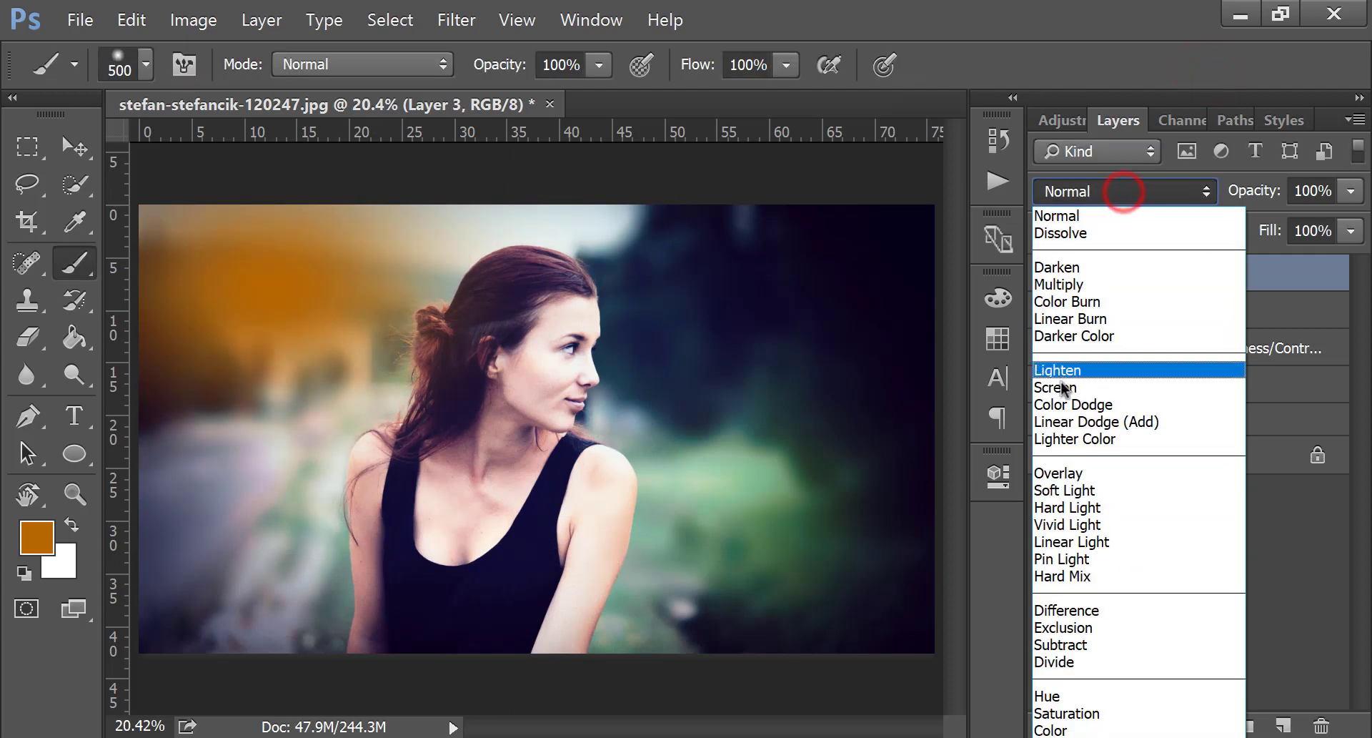
pyautogui.click(1061, 387)
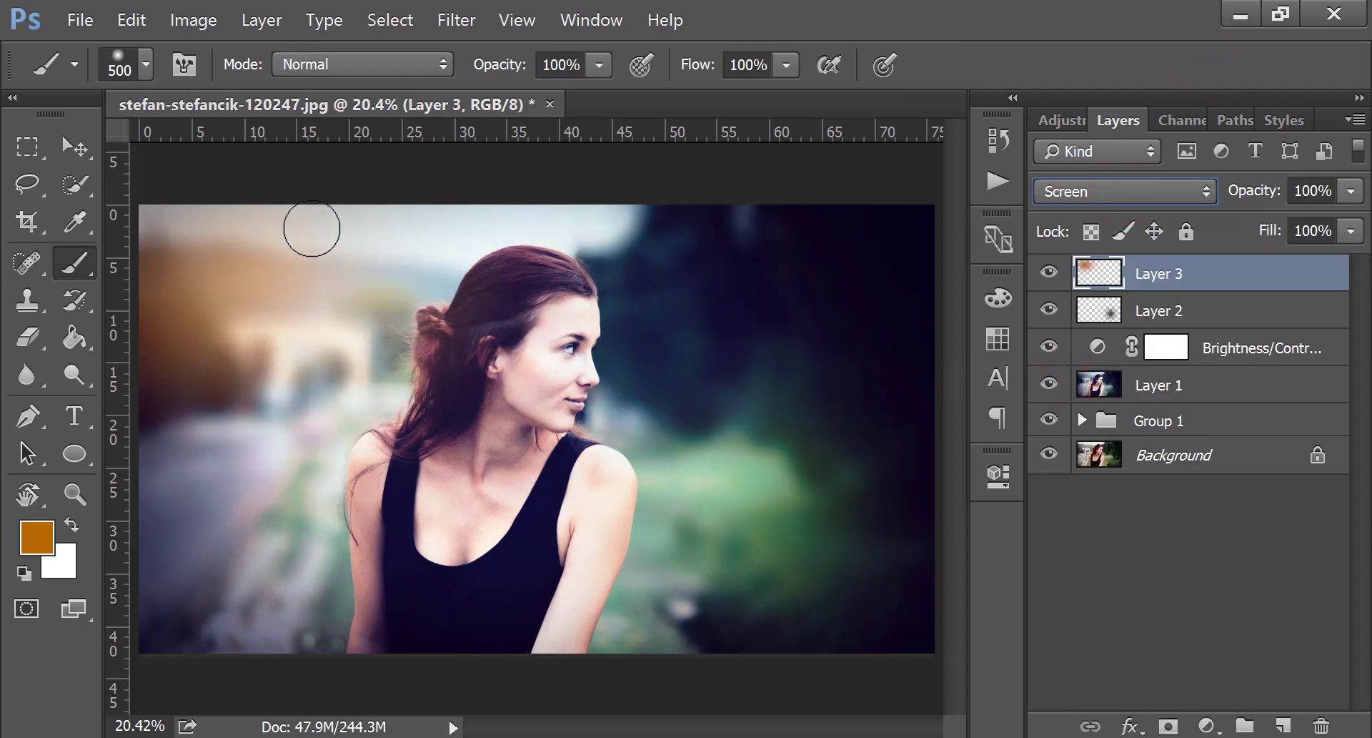
pyautogui.moveTo(300, 233)
pyautogui.mouseDown()
pyautogui.moveTo(223, 260)
pyautogui.moveTo(182, 346)
pyautogui.mouseUp()
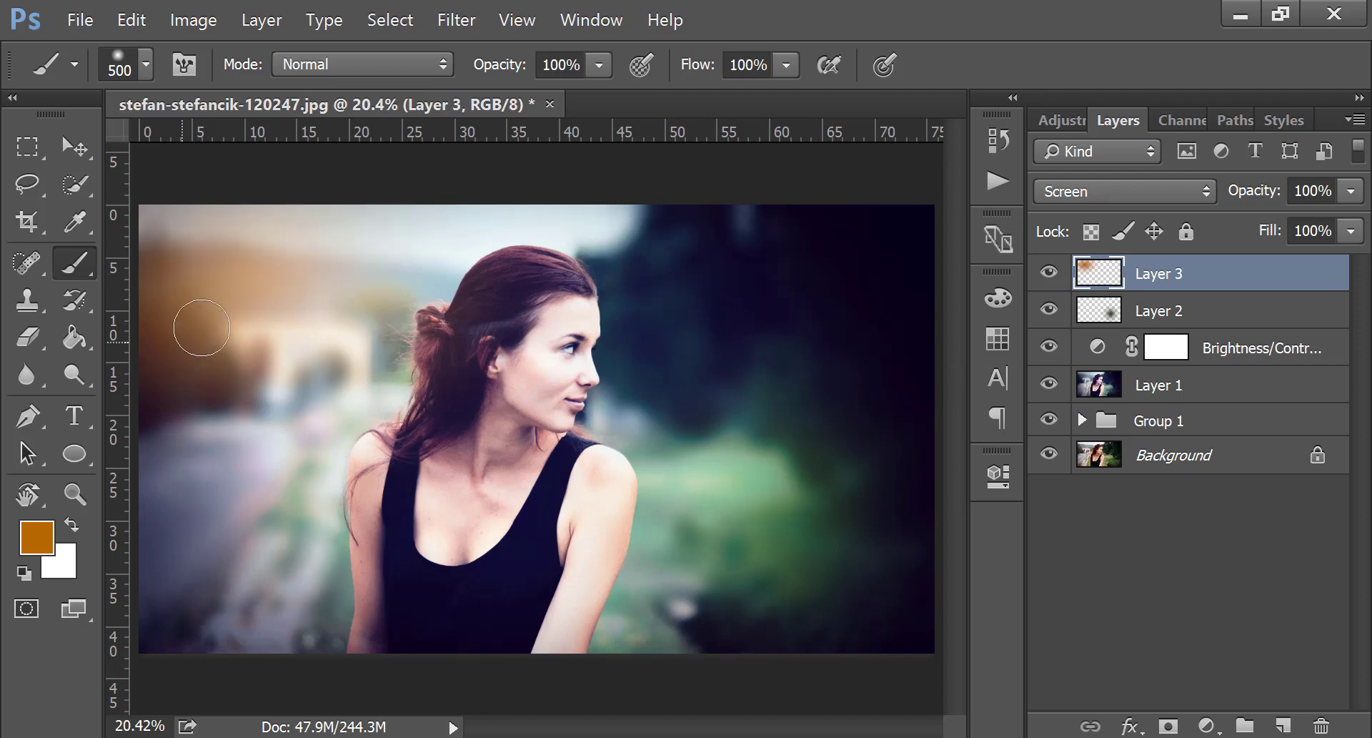
pyautogui.click(349, 313)
pyautogui.moveTo(343, 344); pyautogui.dragTo(385, 282)
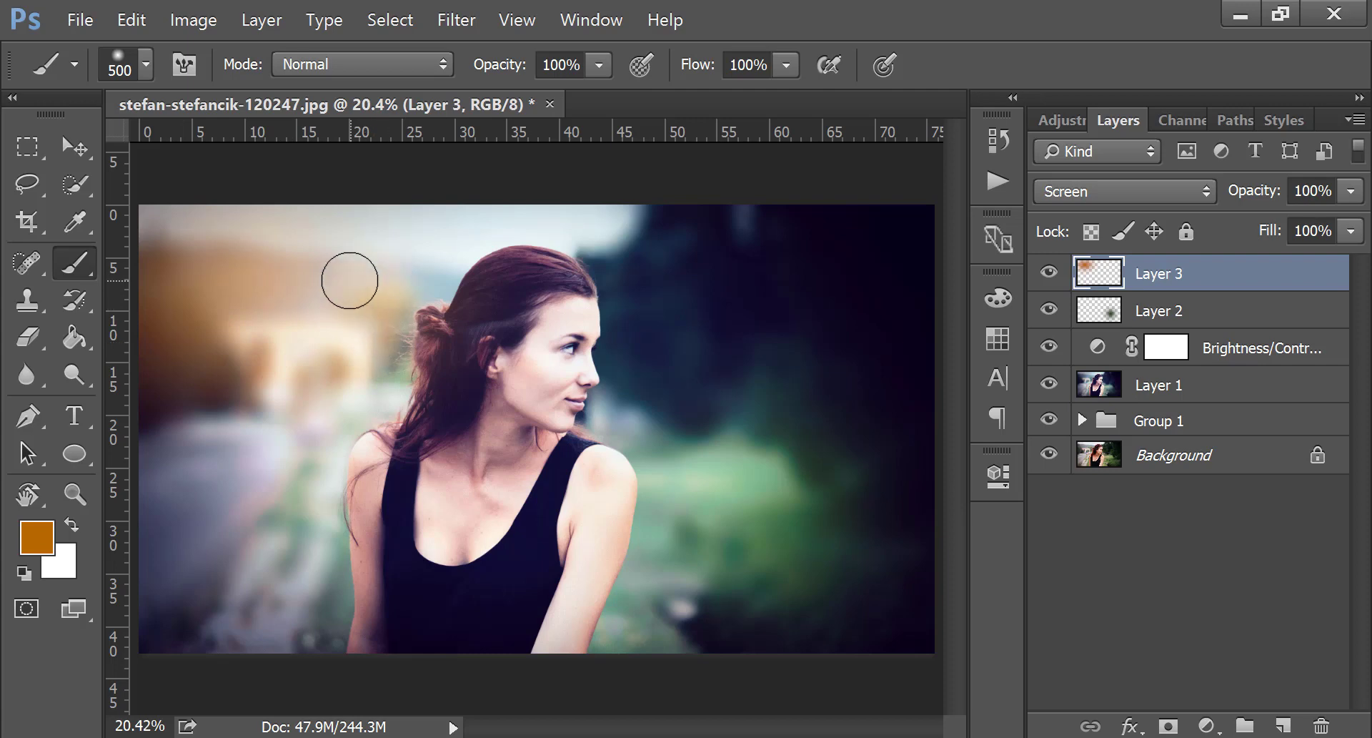
pyautogui.moveTo(435, 273)
pyautogui.mouseDown()
pyautogui.moveTo(322, 285)
pyautogui.moveTo(298, 309)
pyautogui.moveTo(331, 319)
pyautogui.moveTo(263, 513)
pyautogui.mouseUp()
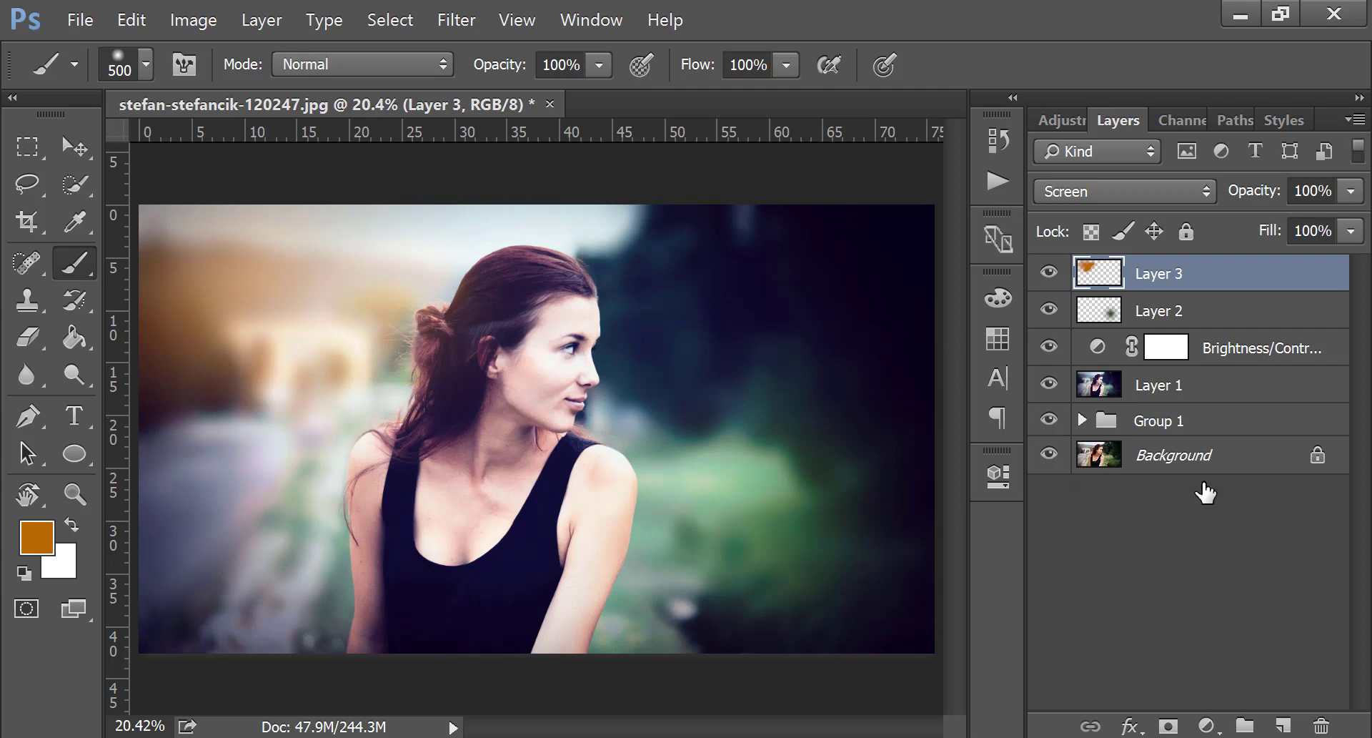
pyautogui.click(1282, 724)
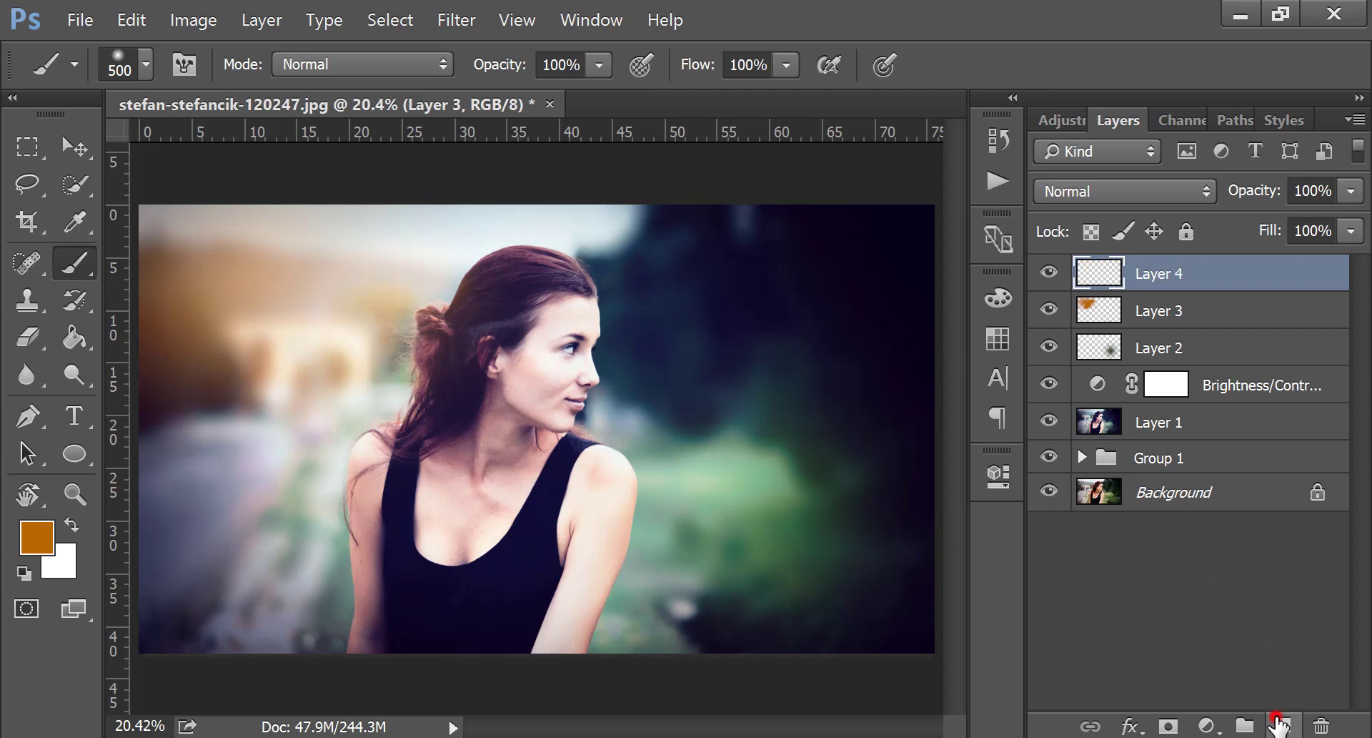
# Pick a red-orange foreground colour and paint a dab at the lower left.
pyautogui.click(34, 534)
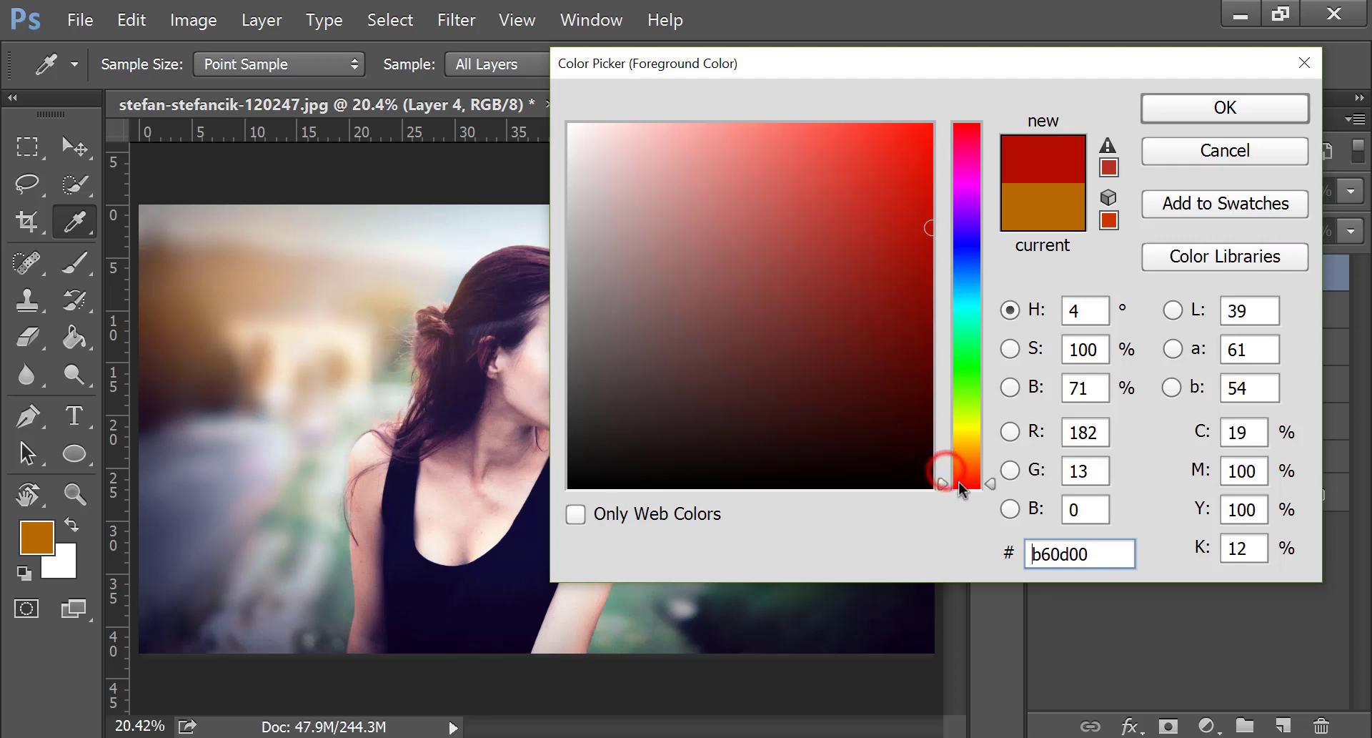
pyautogui.moveTo(956, 483); pyautogui.dragTo(963, 473)
pyautogui.click(1144, 103)
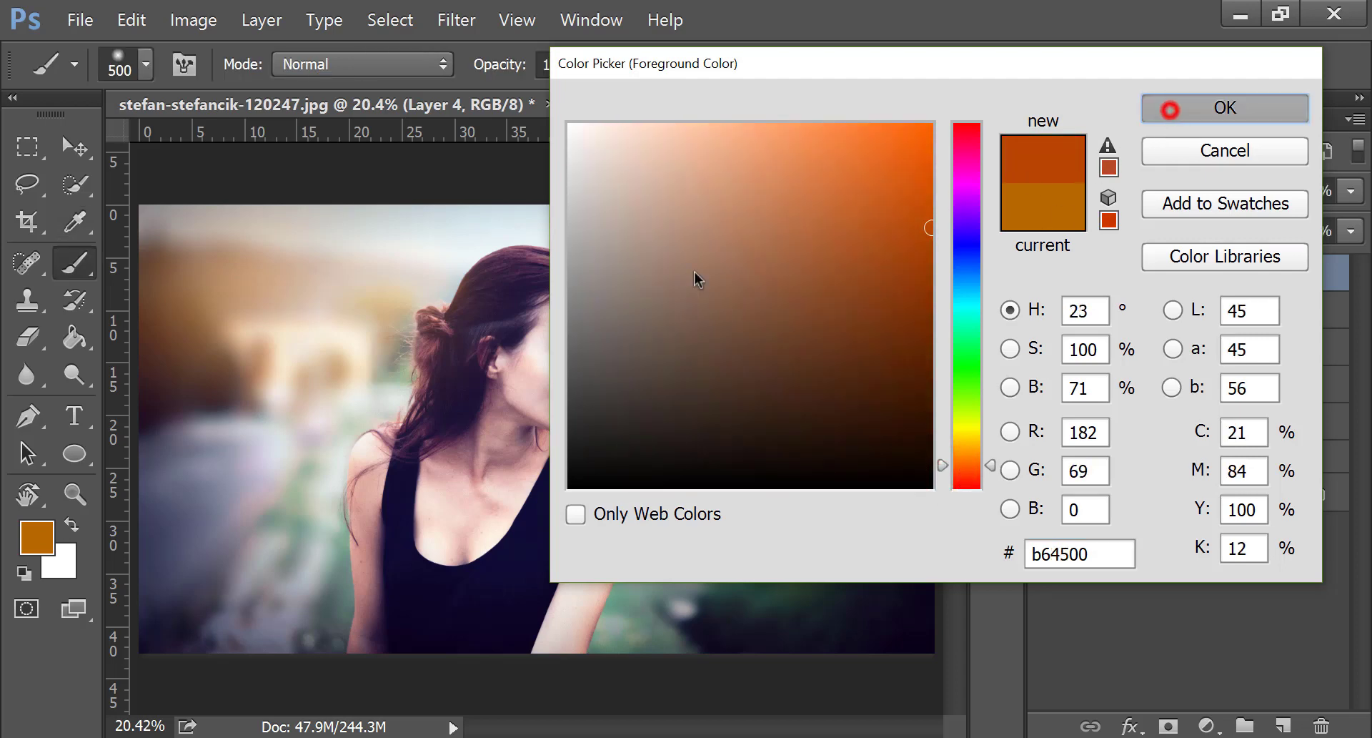
pyautogui.click(171, 521)
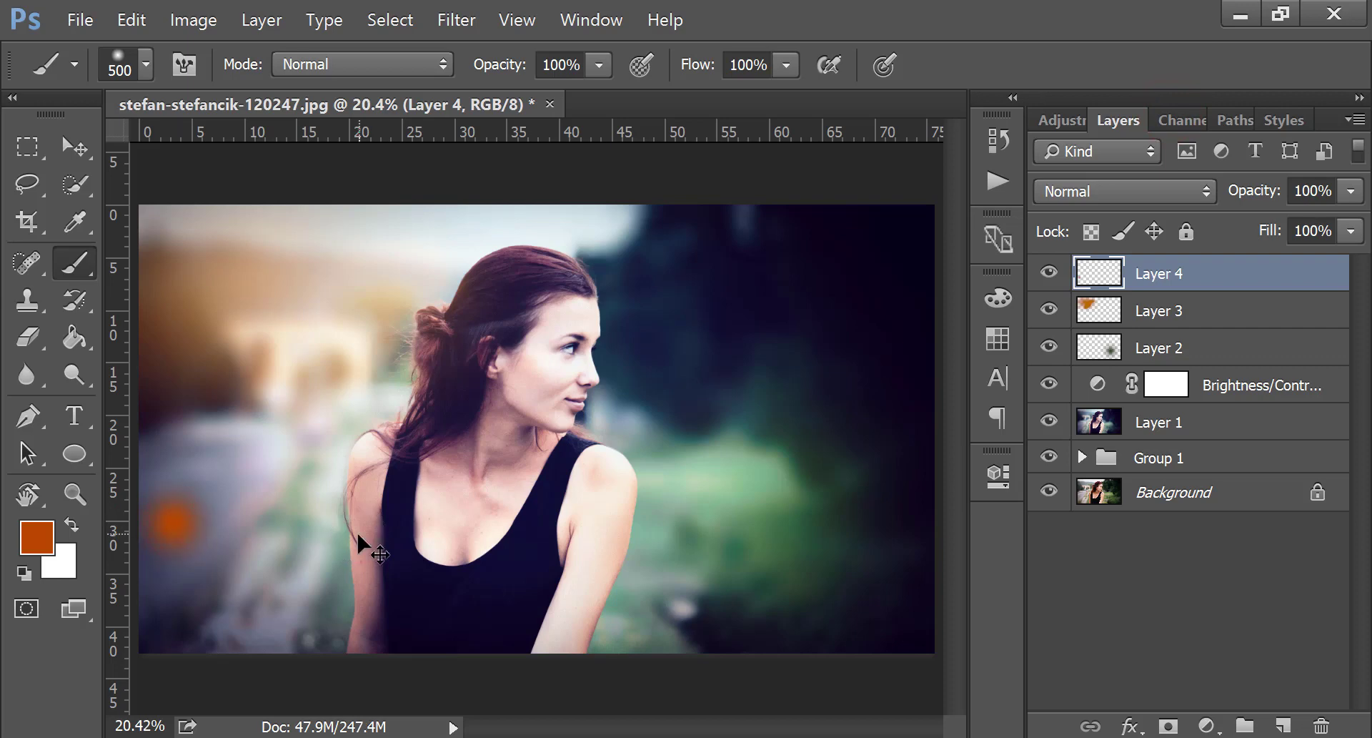
# Enlarge the red-orange dab beyond 330% and move it up and to the right.
pyautogui.hotkey('ctrl', 't')
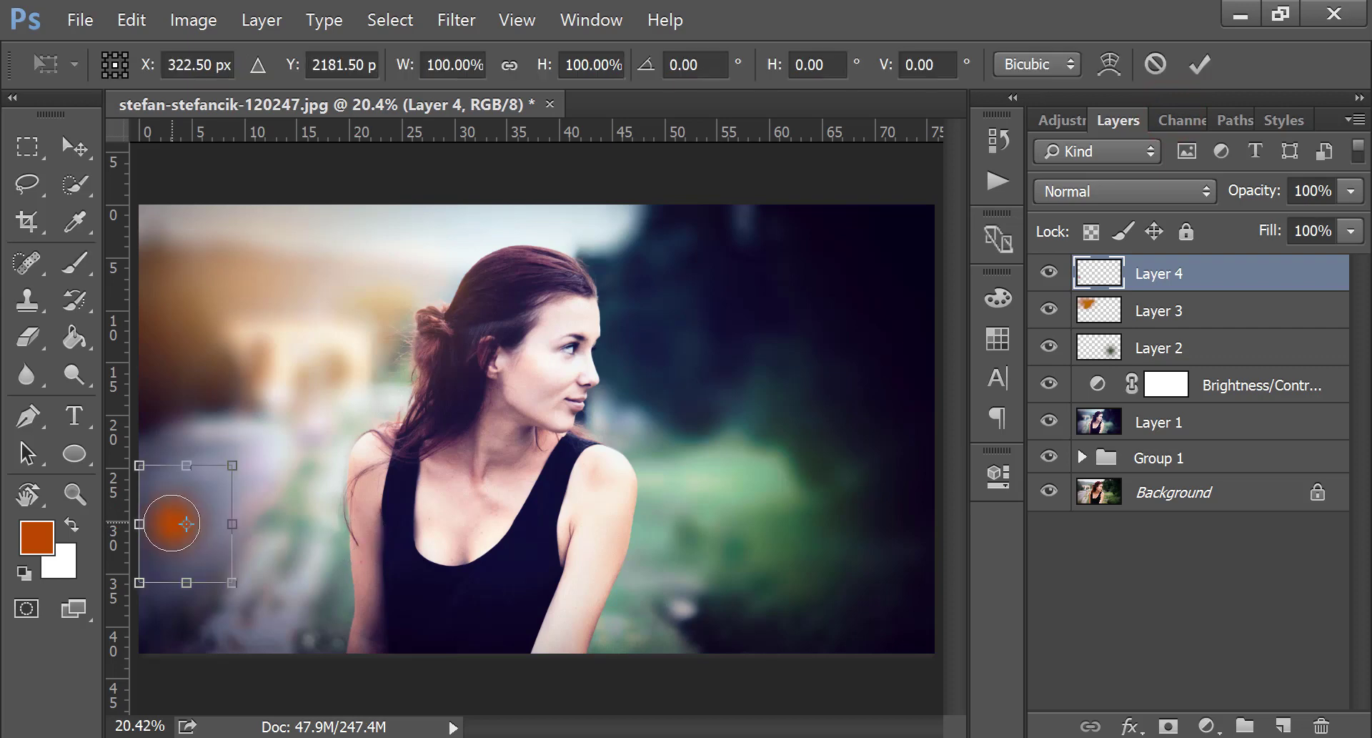
pyautogui.moveTo(235, 581); pyautogui.dragTo(377, 697)
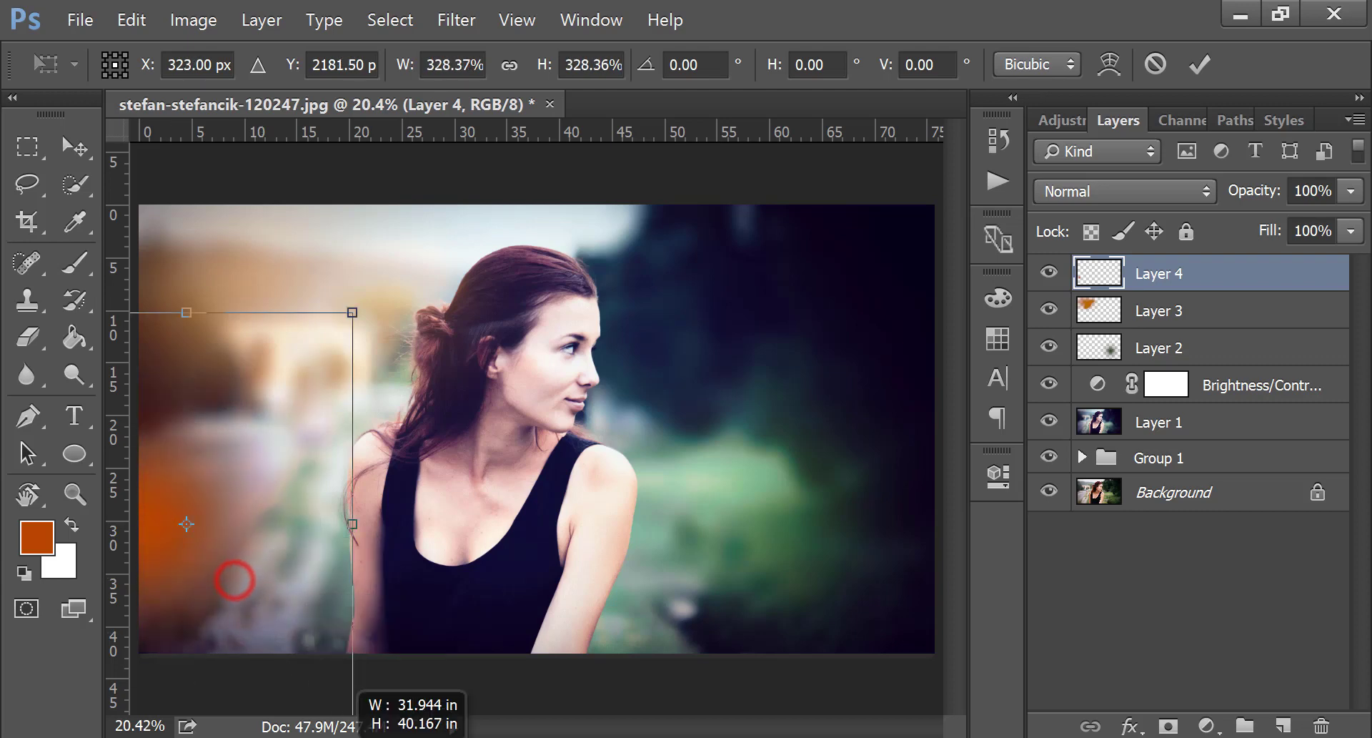
pyautogui.moveTo(208, 603)
pyautogui.mouseDown()
pyautogui.moveTo(257, 579)
pyautogui.moveTo(272, 604)
pyautogui.mouseUp()
pyautogui.moveTo(446, 289); pyautogui.dragTo(479, 291)
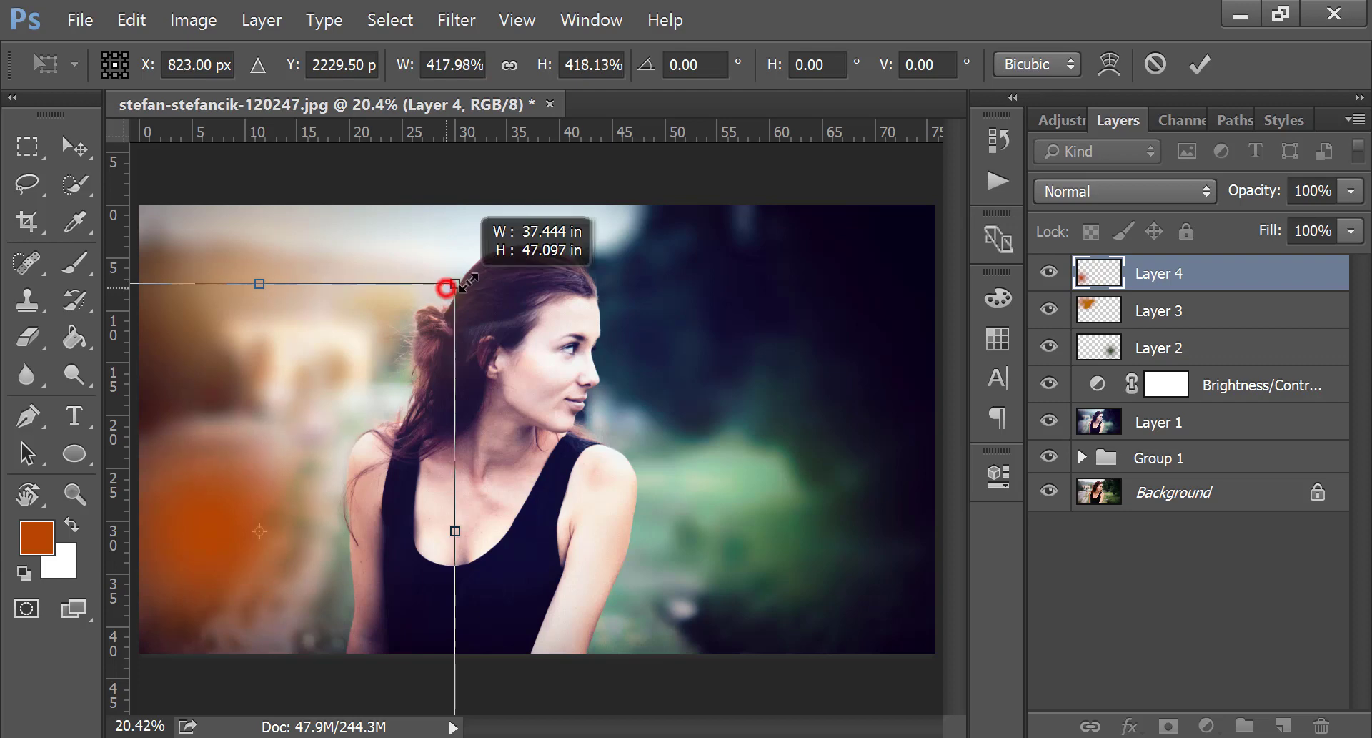
pyautogui.click(277, 530)
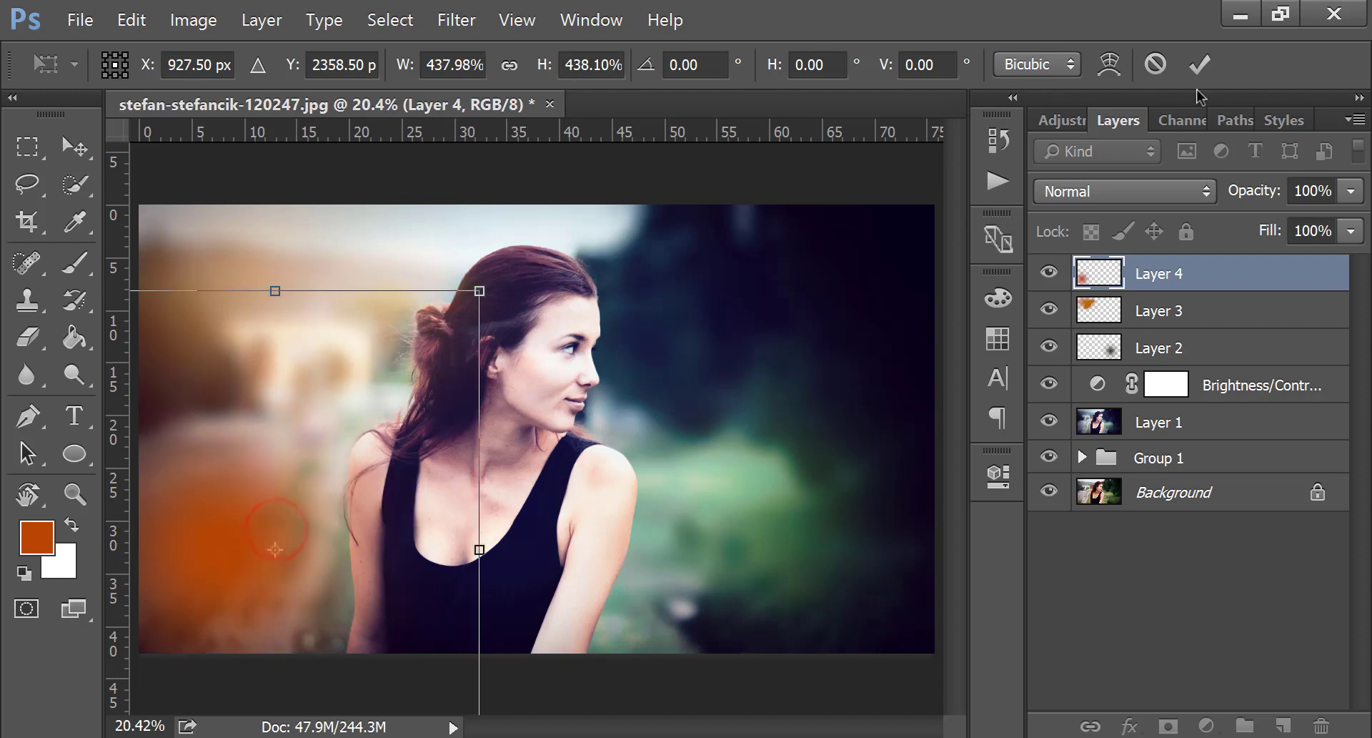
pyautogui.click(1200, 65)
# Set Layer 4 to Screen and paint soft orange dabs left of the woman and beside her shoulder.
pyautogui.click(1173, 191)
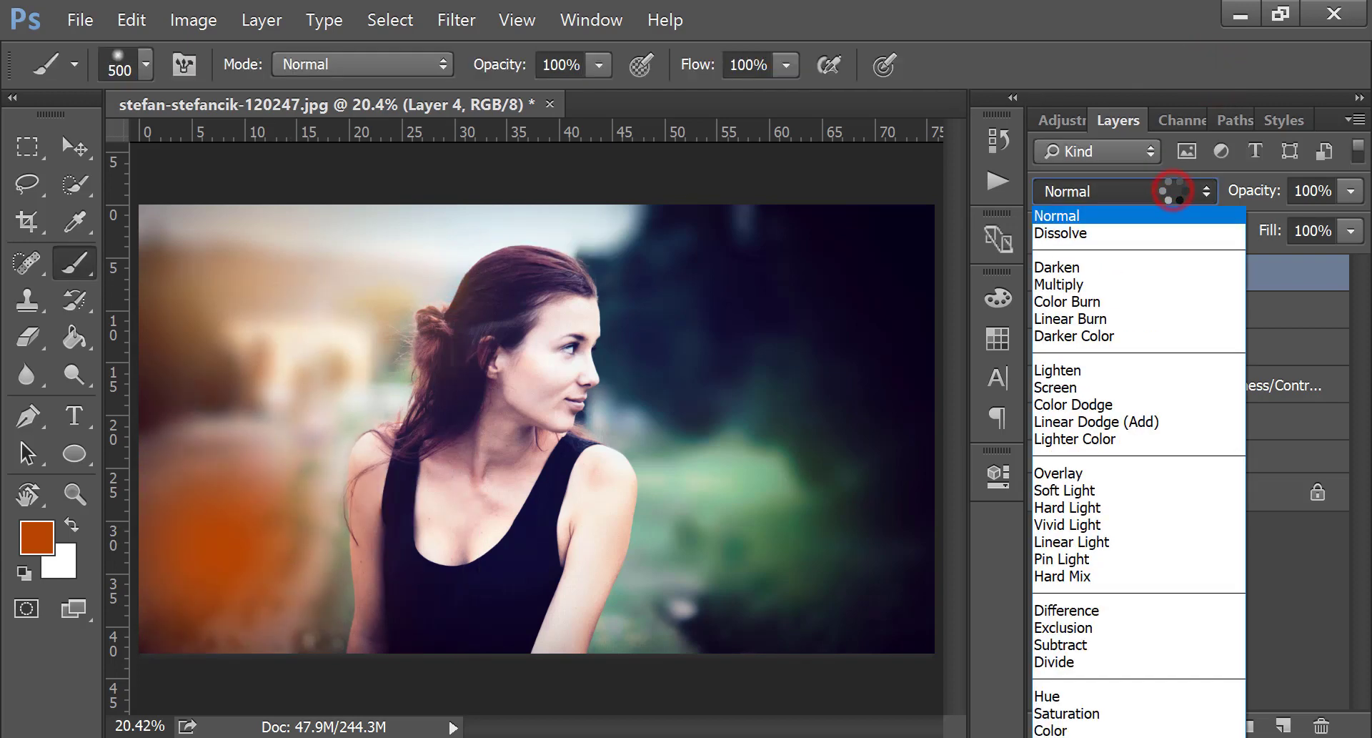
pyautogui.click(1069, 390)
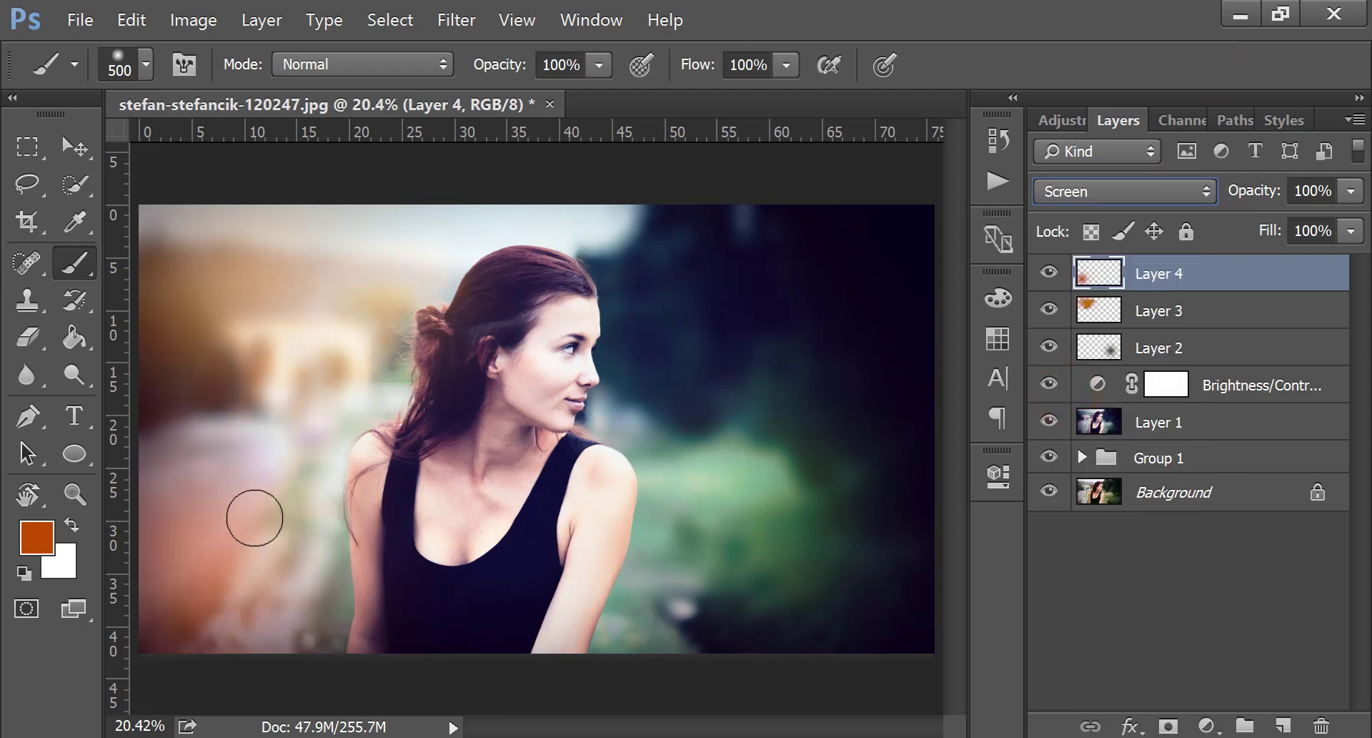
pyautogui.click(255, 473)
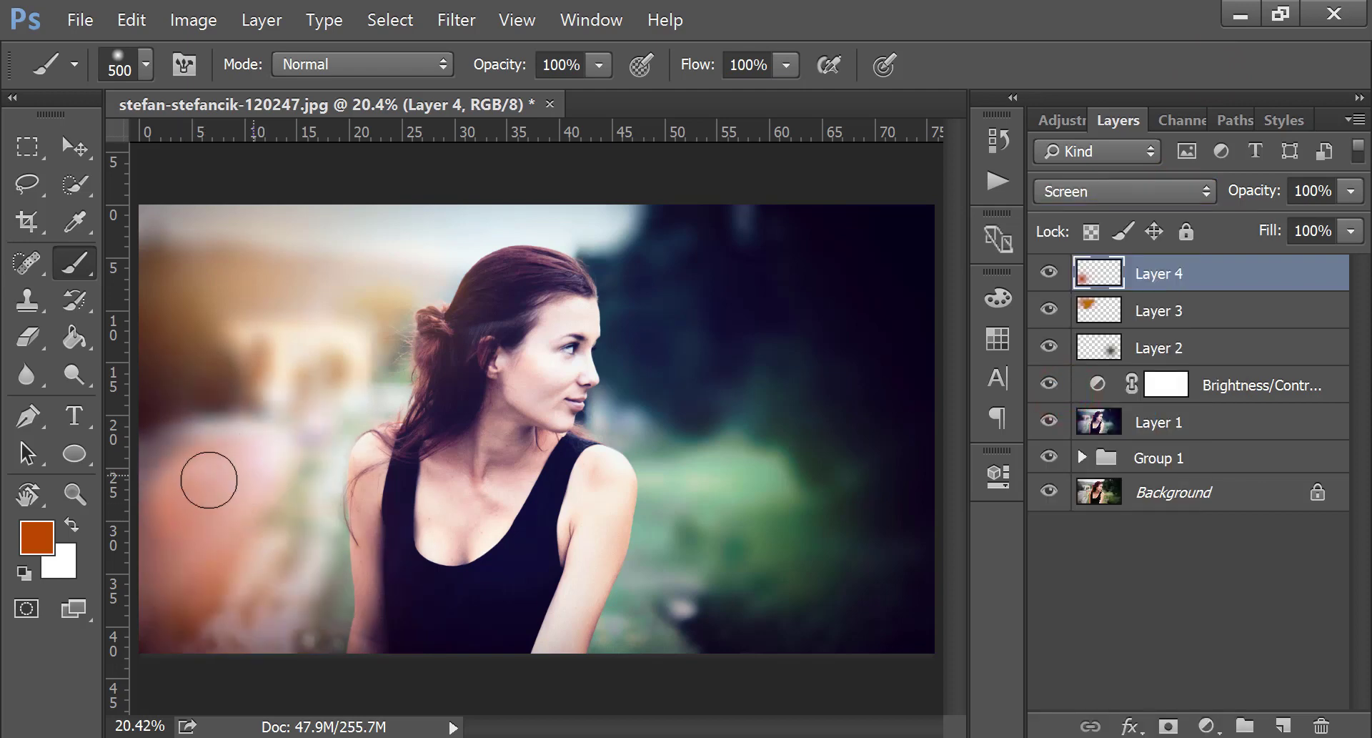
pyautogui.click(212, 434)
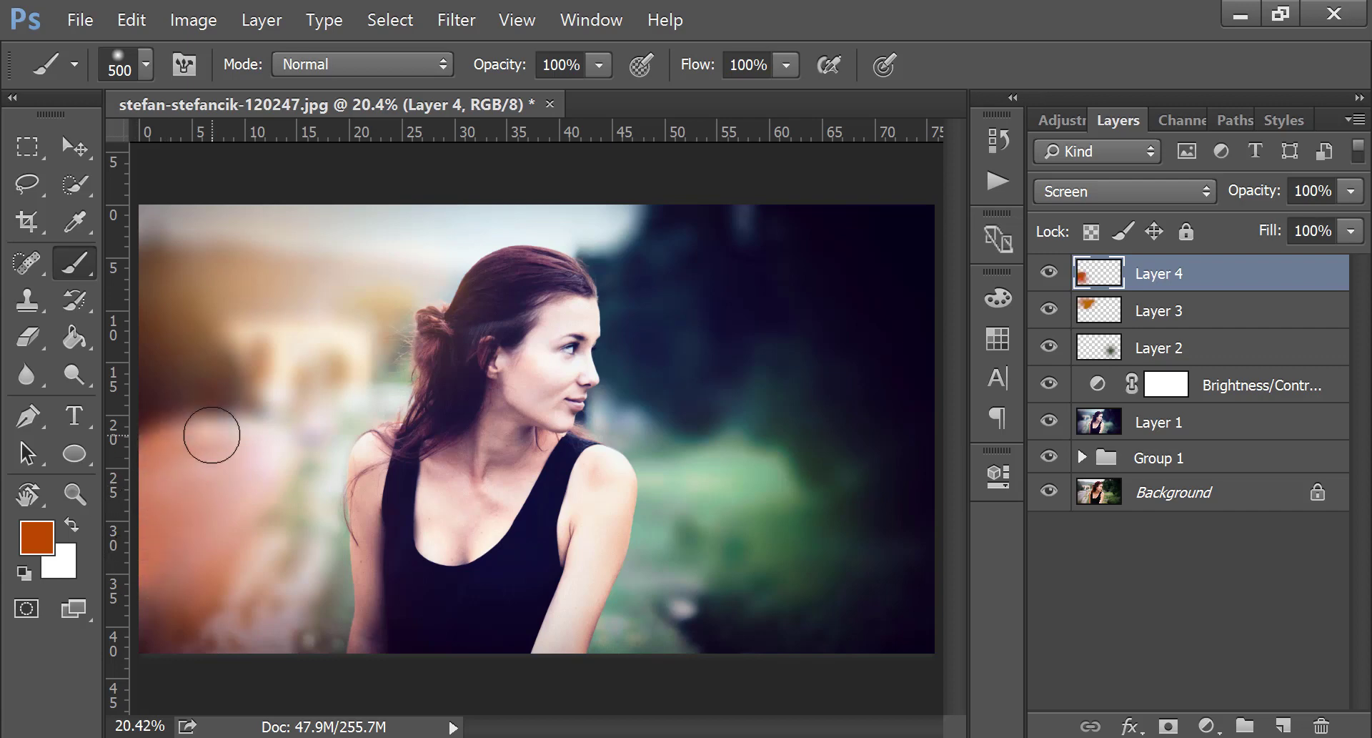
pyautogui.click(285, 458)
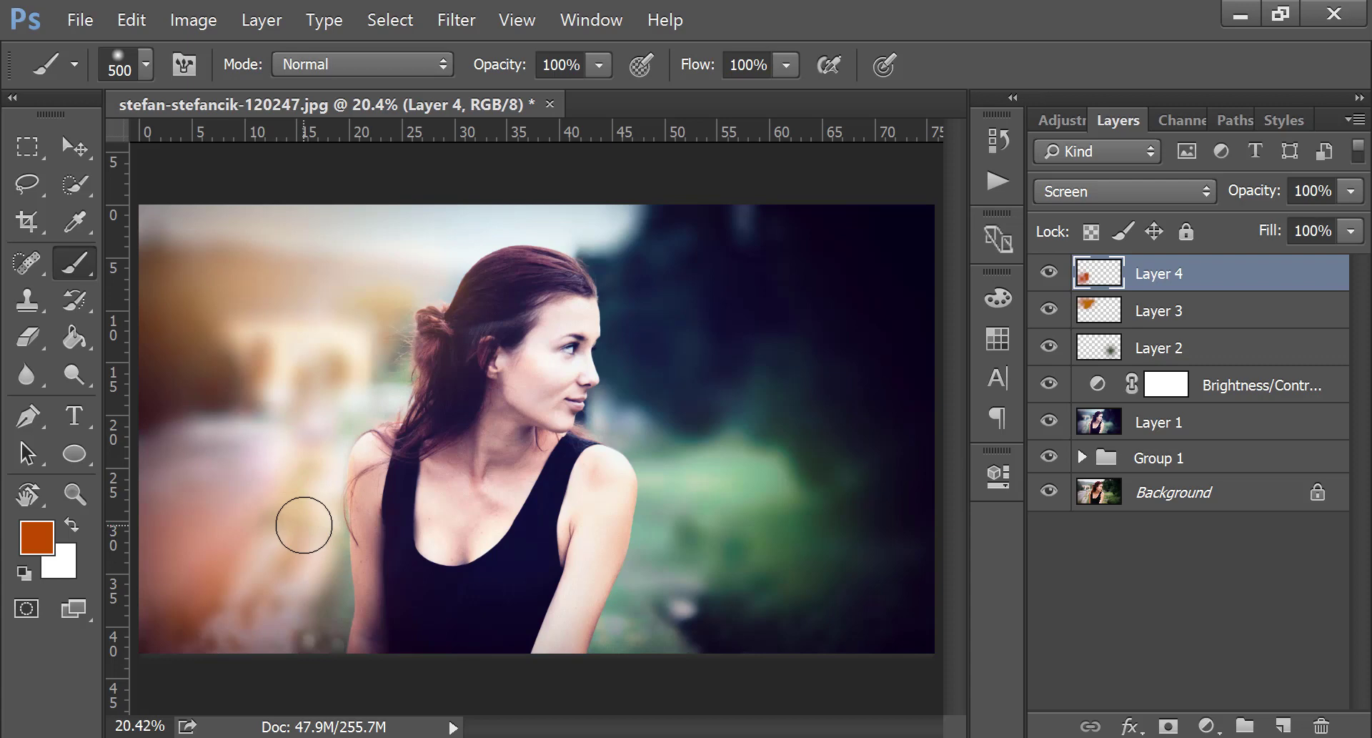
pyautogui.click(298, 500)
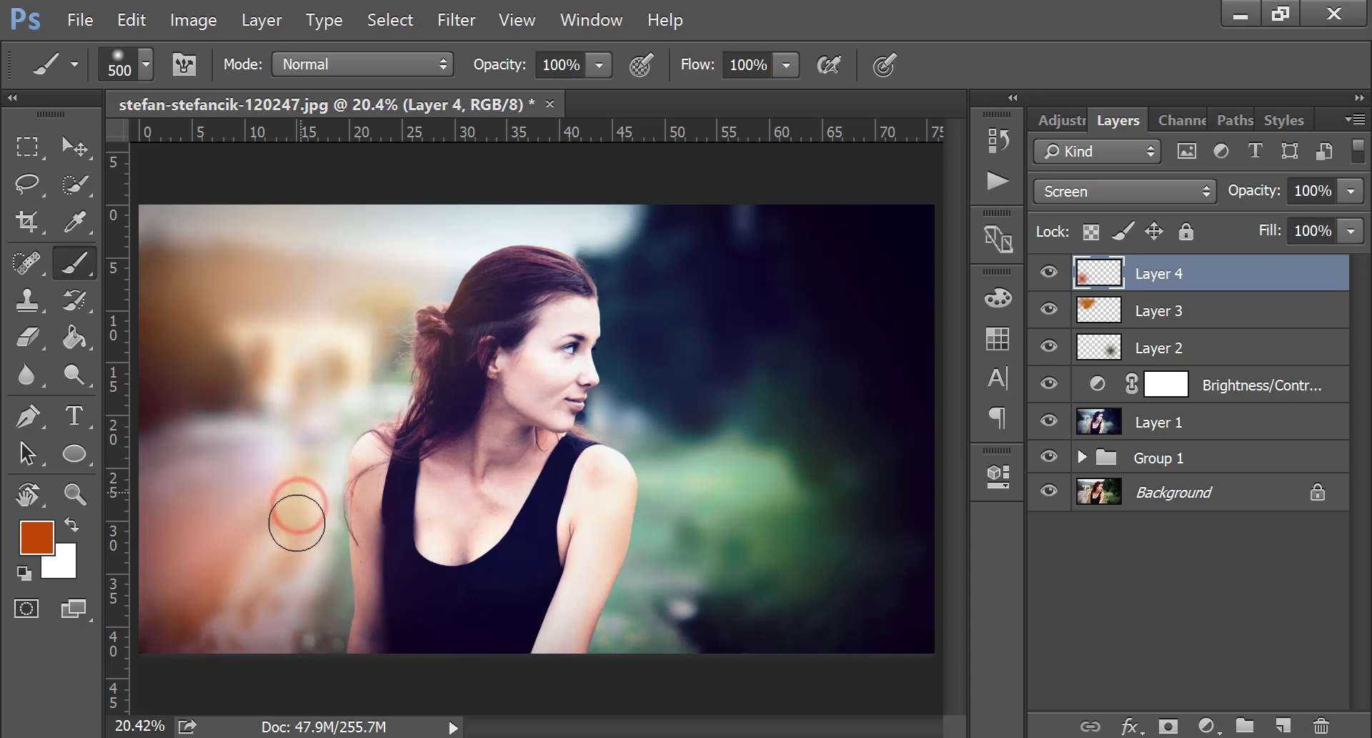
# Brush soft orange light along the top edge, redoing misplaced strokes, and add a new layer.
pyautogui.click(663, 213)
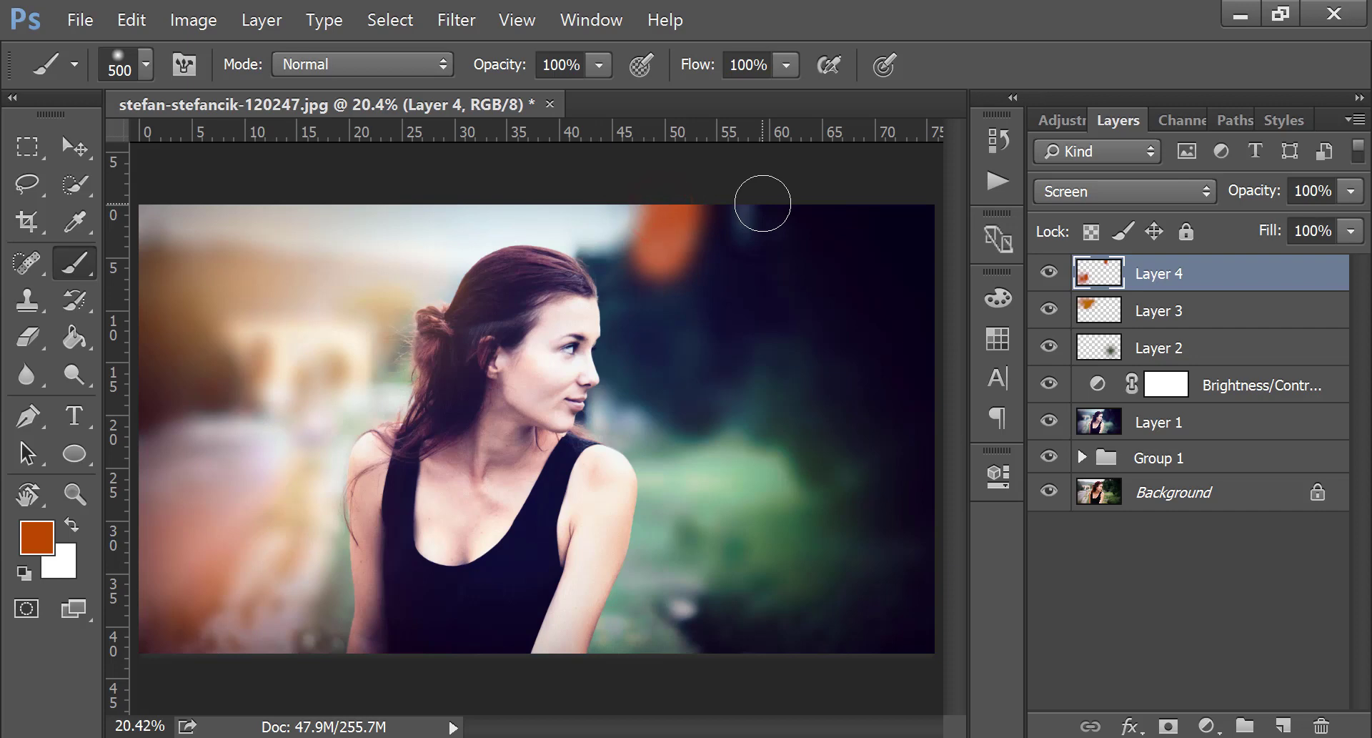
pyautogui.hotkey('ctrl', 'z')
pyautogui.click(597, 221)
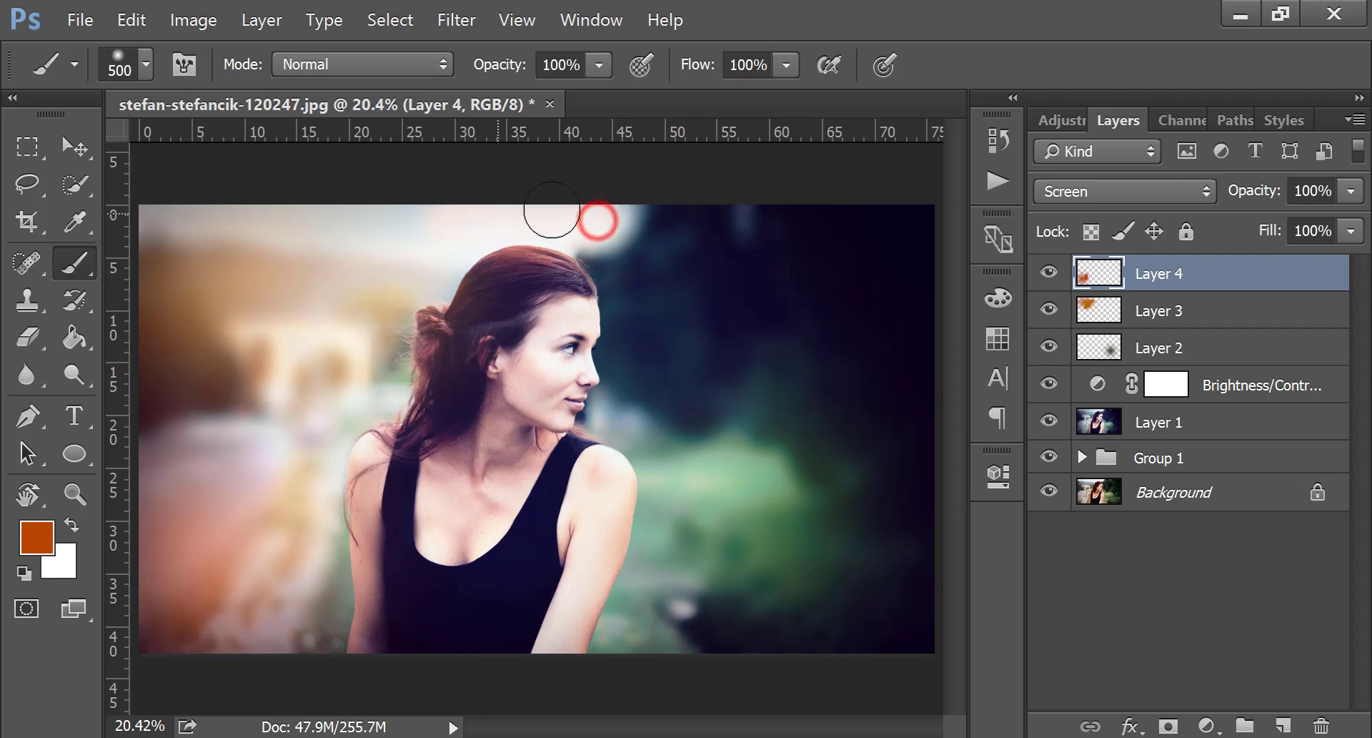
pyautogui.moveTo(417, 220); pyautogui.dragTo(306, 208)
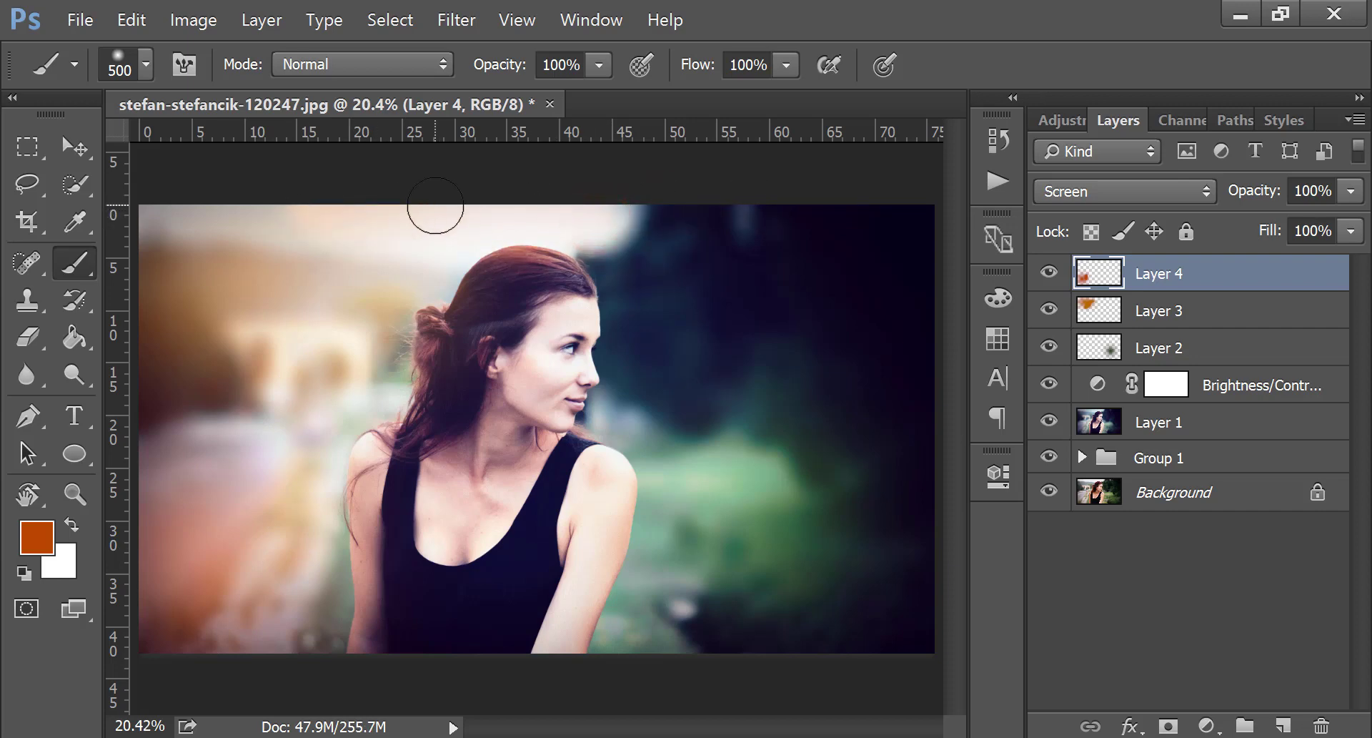
pyautogui.hotkey('ctrl', 'z')
pyautogui.moveTo(429, 208)
pyautogui.mouseDown()
pyautogui.moveTo(432, 196)
pyautogui.moveTo(567, 177)
pyautogui.mouseUp()
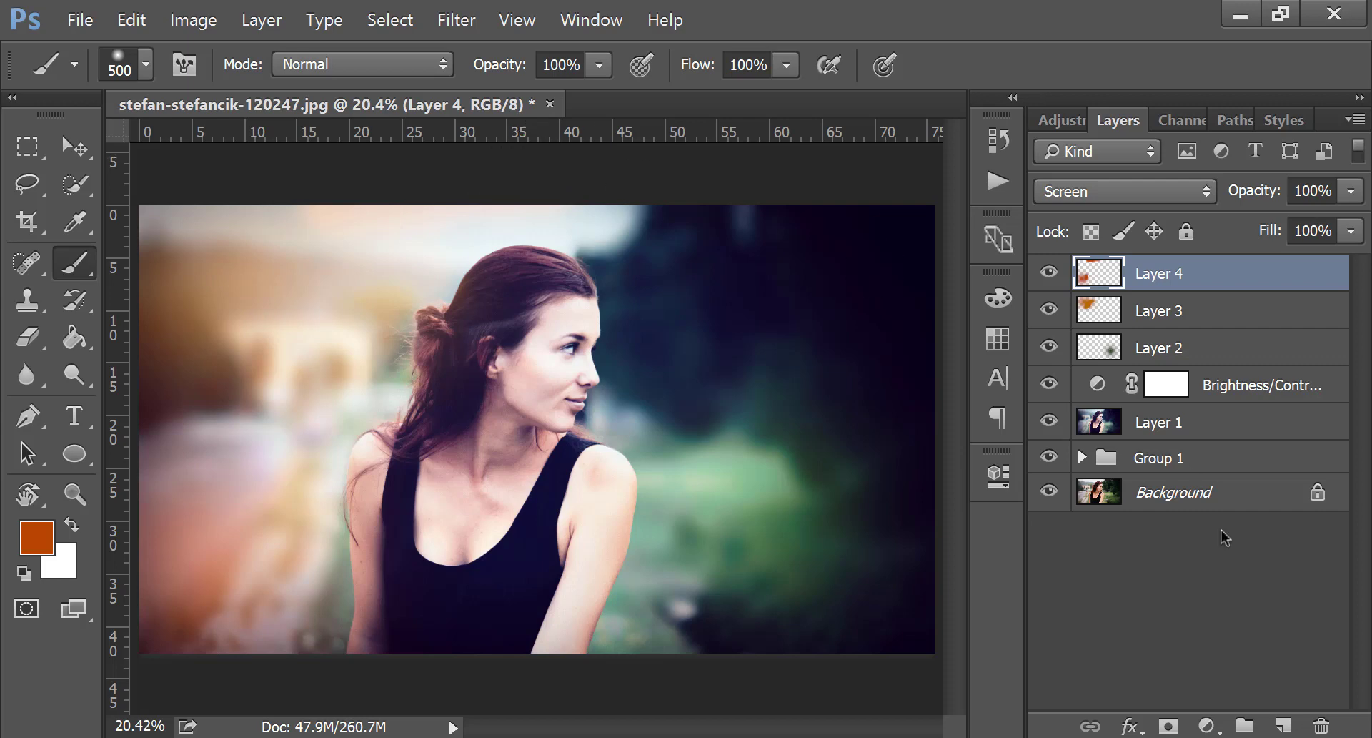
pyautogui.click(1284, 725)
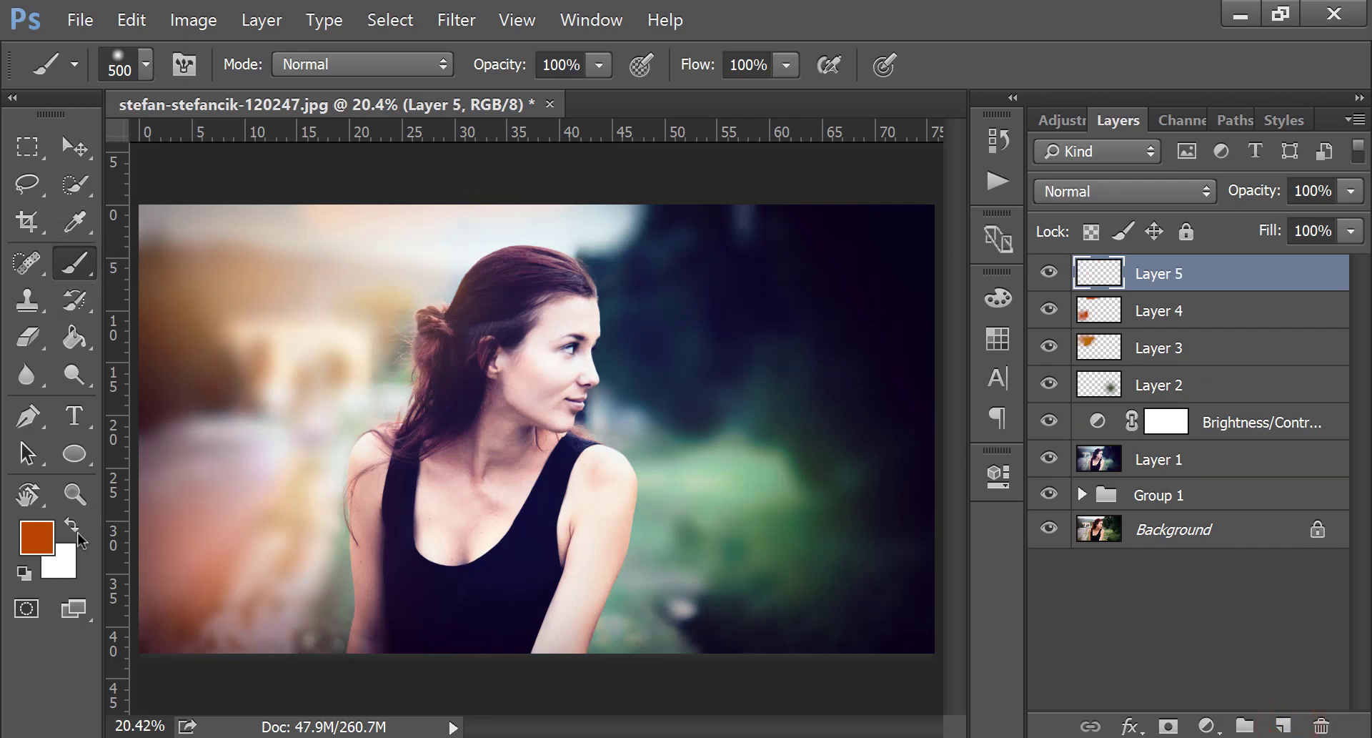
# Set the foreground colour to near-white #fffbf9.
pyautogui.click(52, 552)
pyautogui.moveTo(573, 298); pyautogui.dragTo(577, 126)
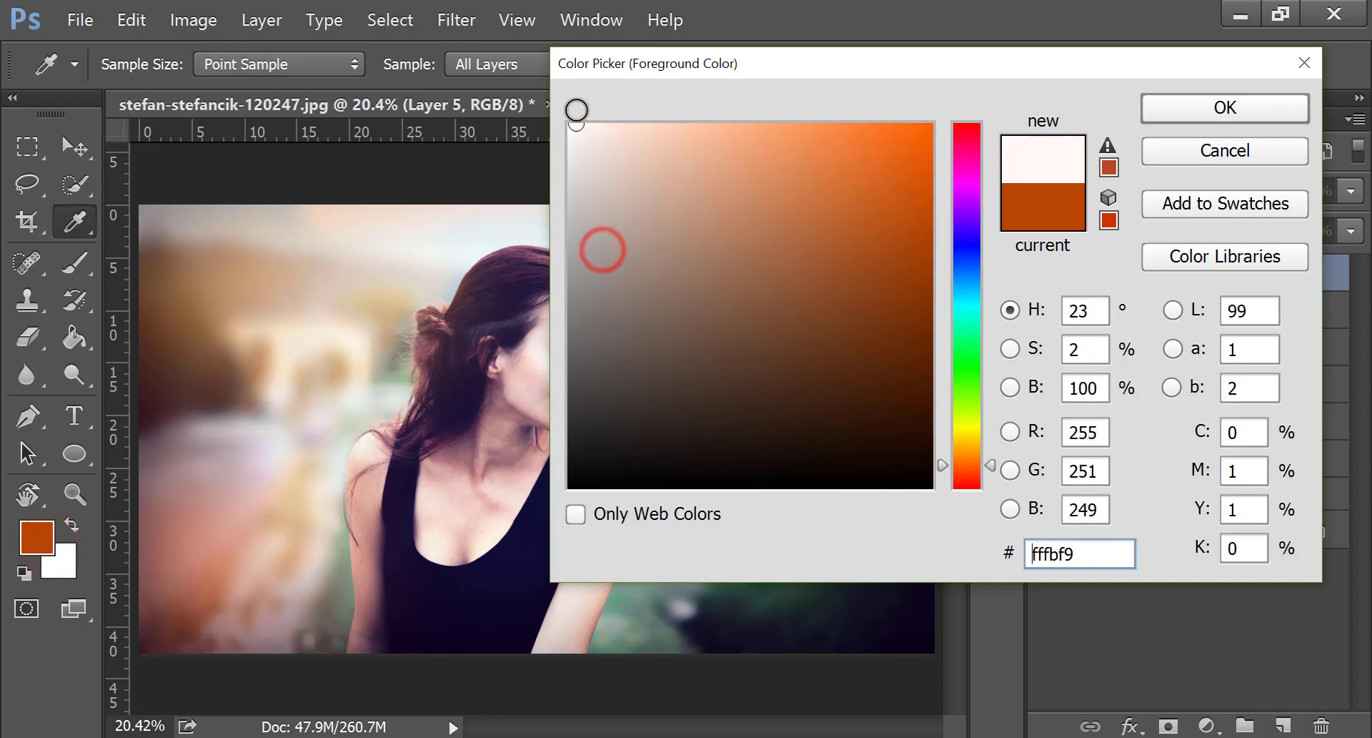
pyautogui.click(1158, 111)
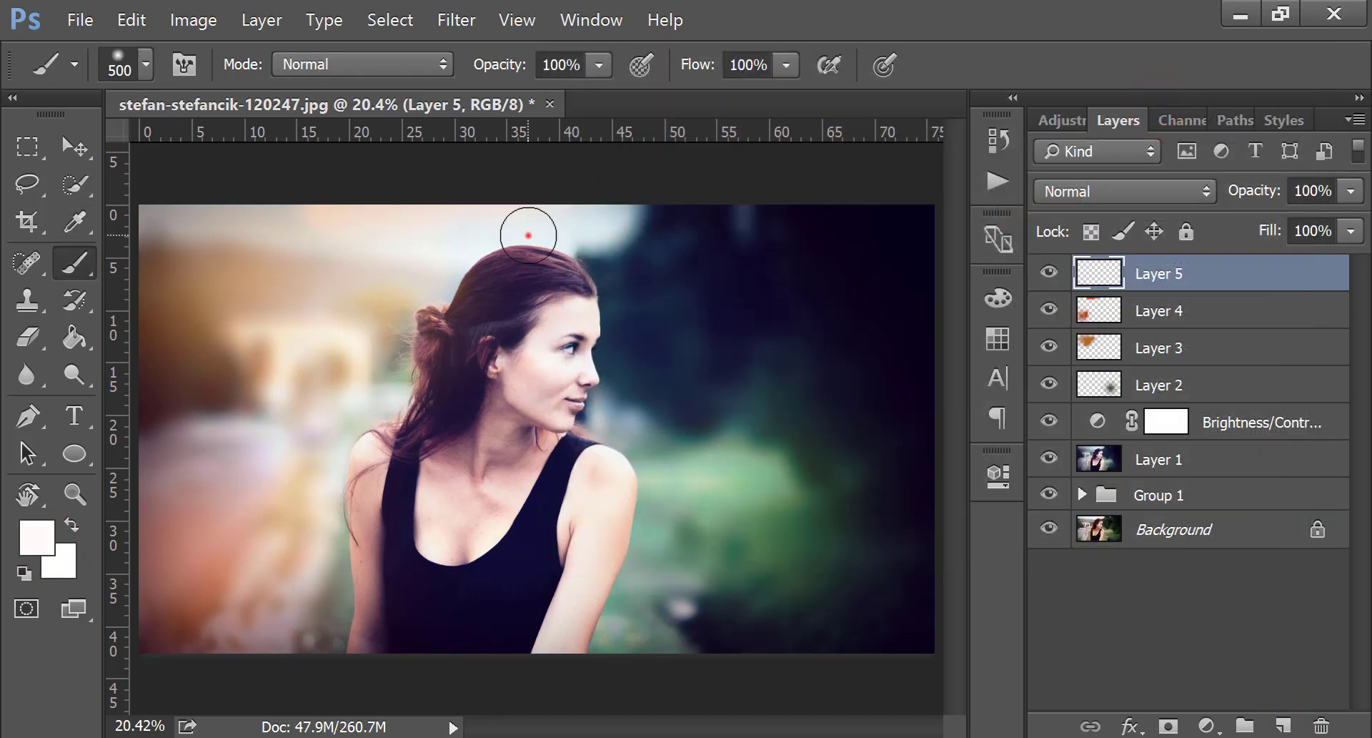
# Scale Layer 5's white glow to about 465% and blend it as Screen.
pyautogui.hotkey('ctrl', 't')
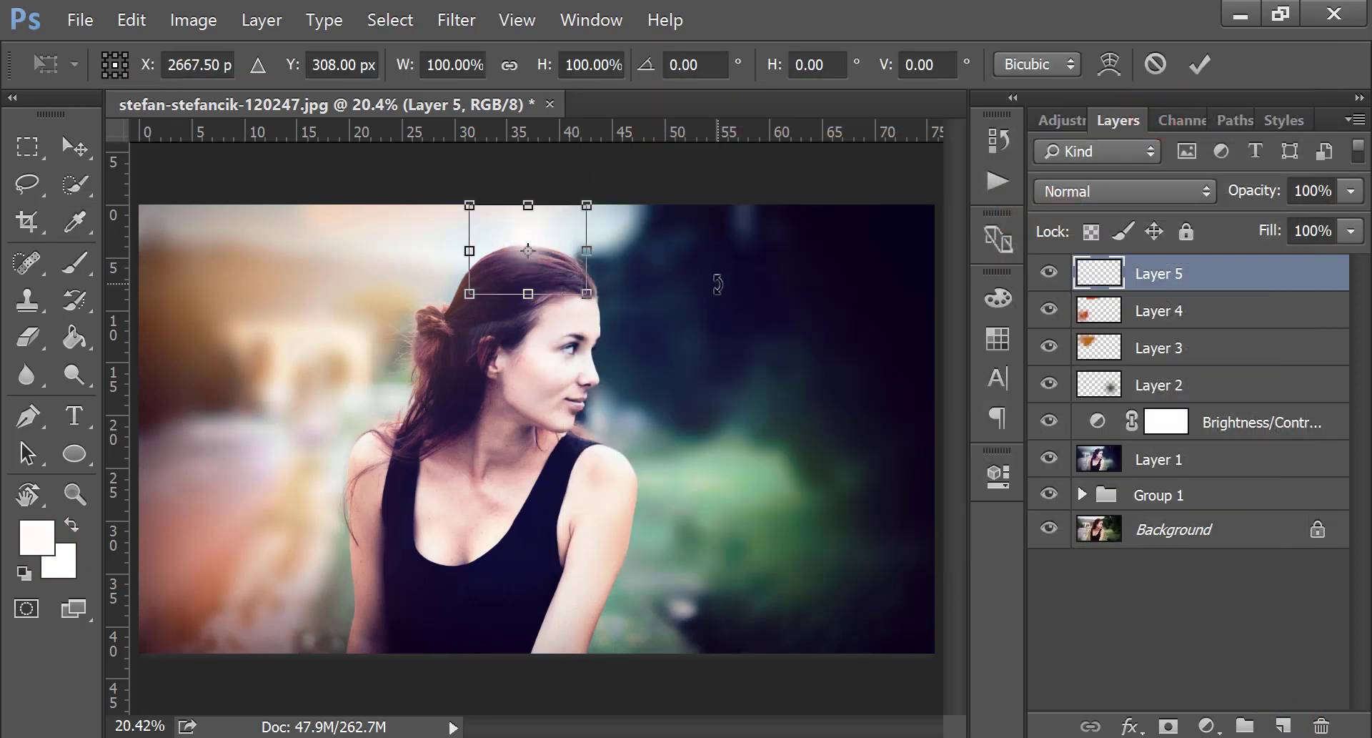
pyautogui.moveTo(586, 293); pyautogui.dragTo(802, 458)
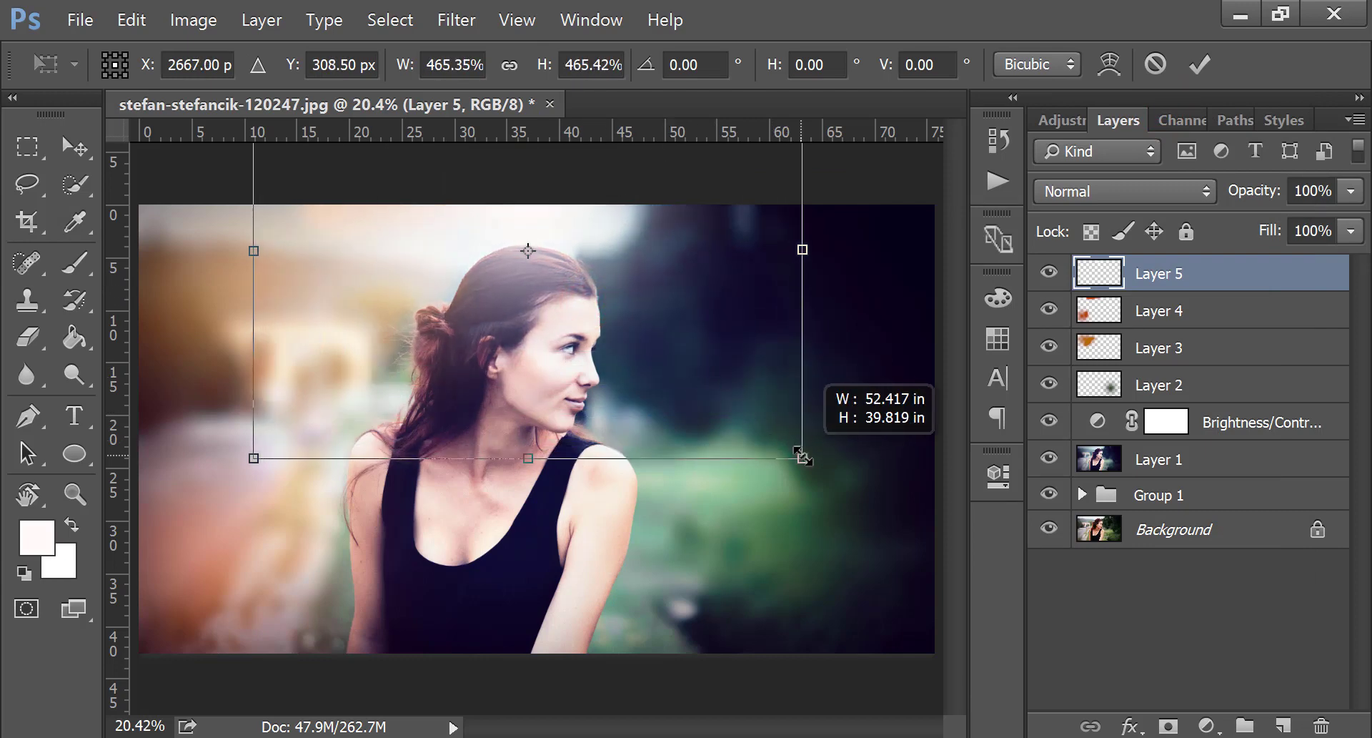
pyautogui.click(1217, 66)
pyautogui.press('b')
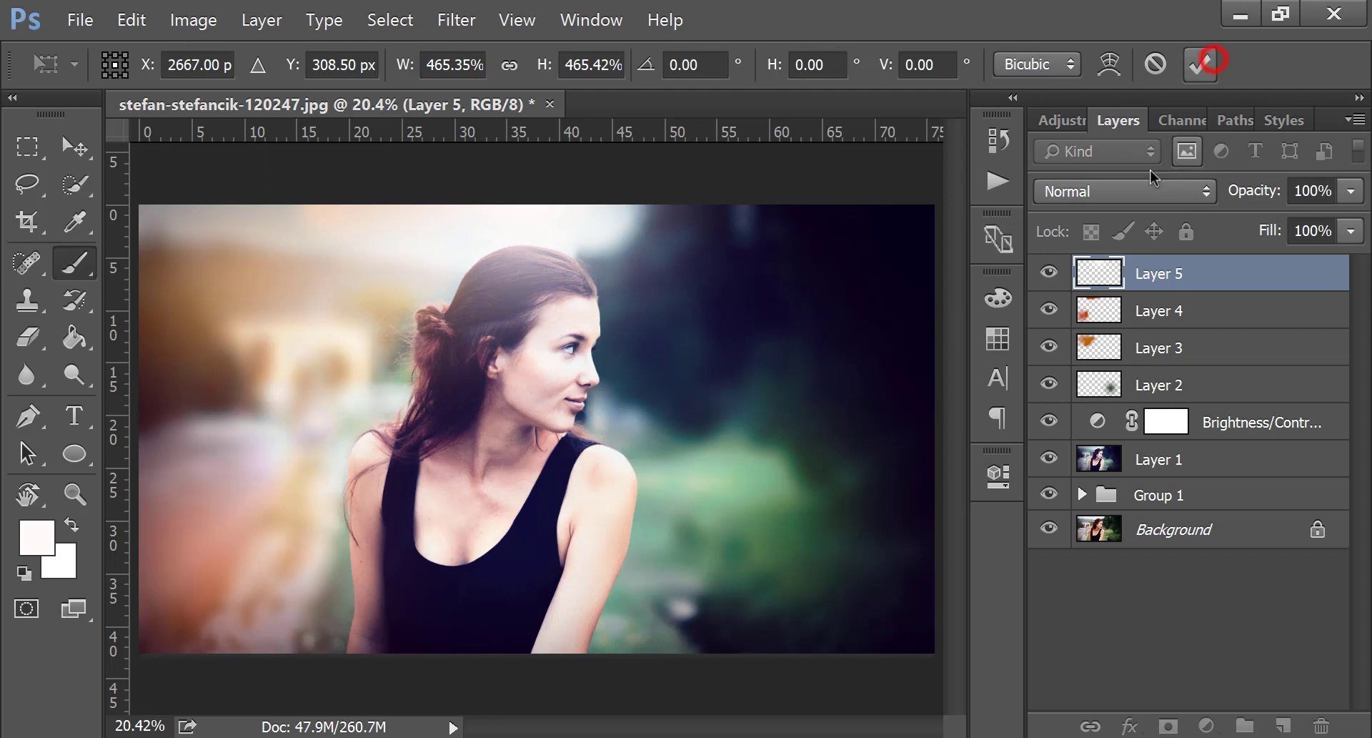
pyautogui.click(1124, 192)
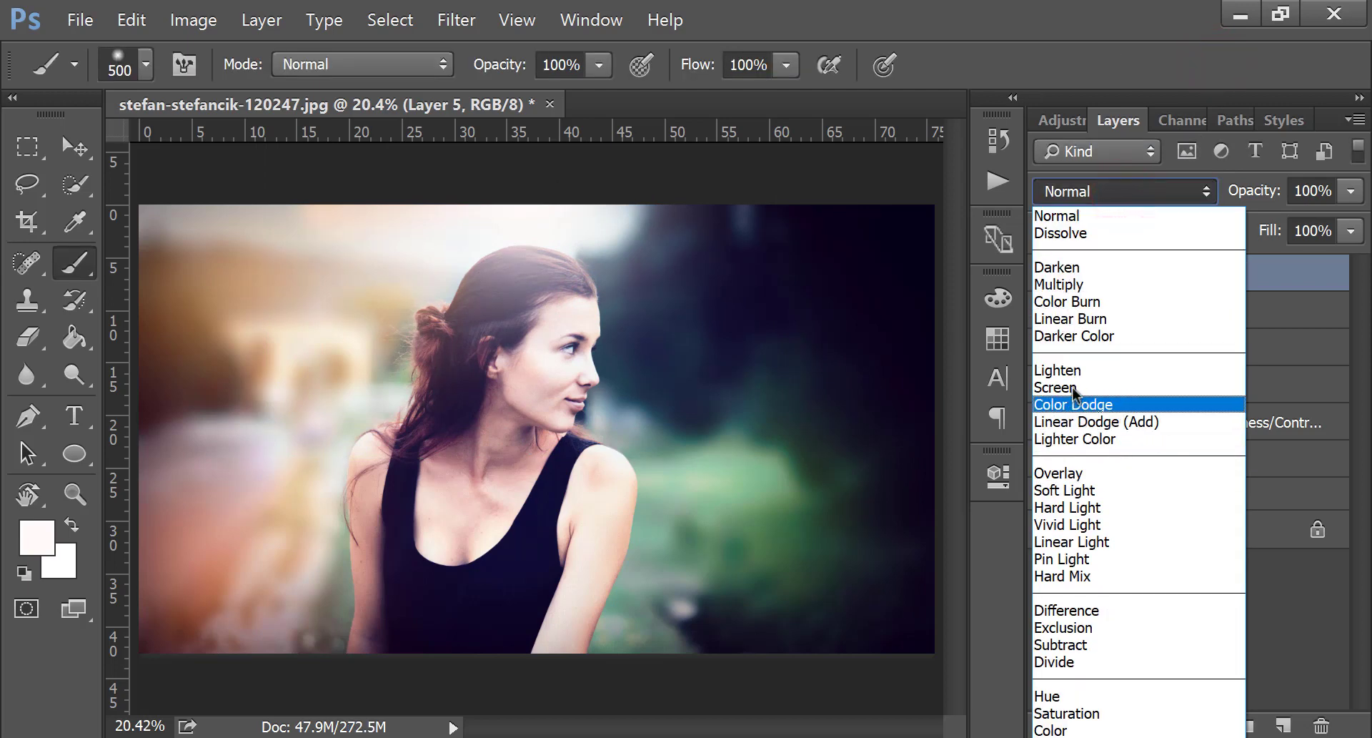
pyautogui.click(1074, 387)
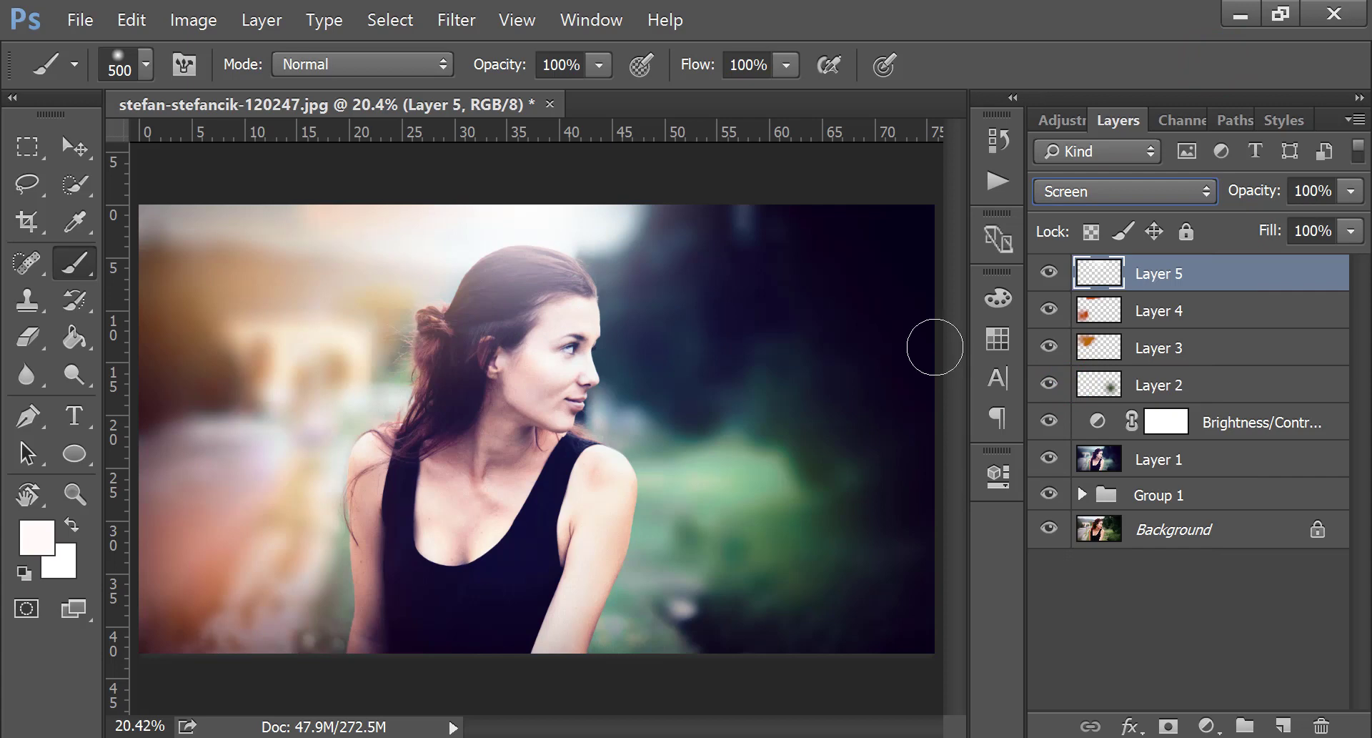
pyautogui.click(1215, 386)
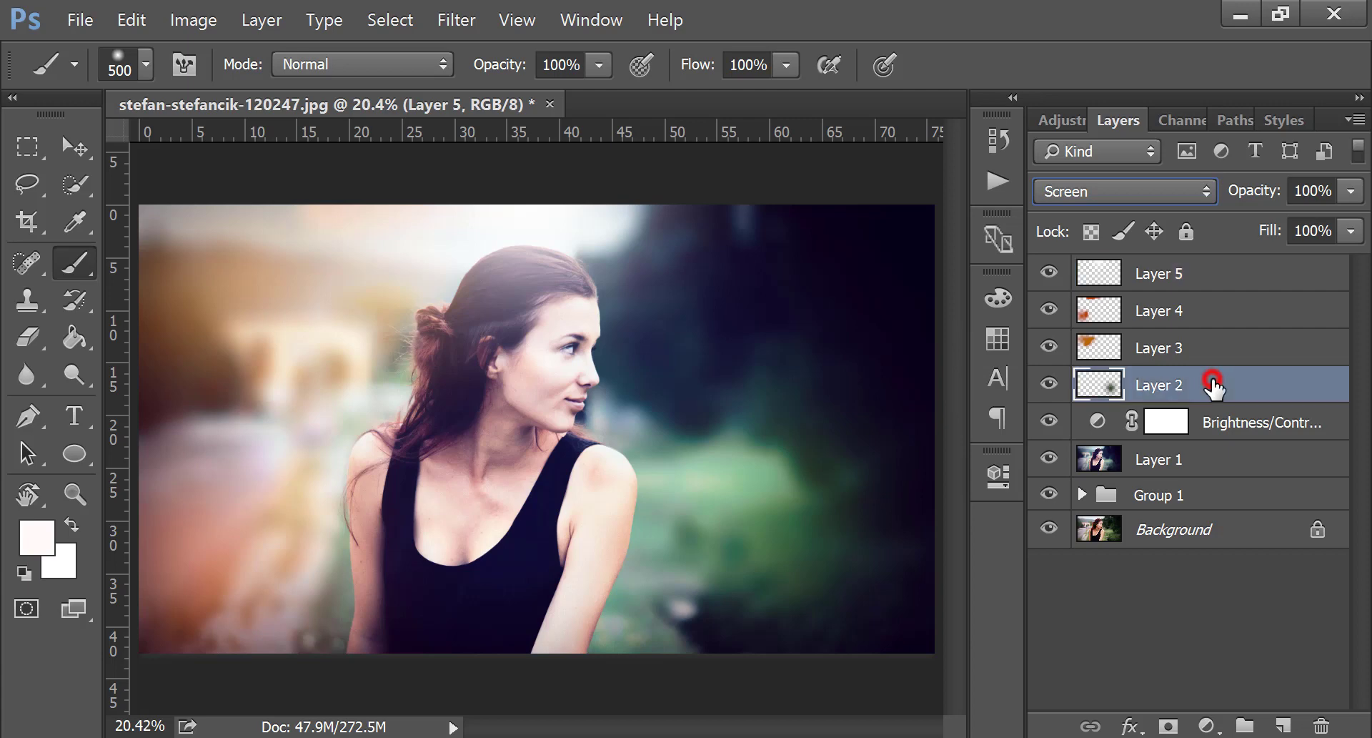
# Select Layers 1 through 5 and put them into Group 2.
pyautogui.click(1172, 265)
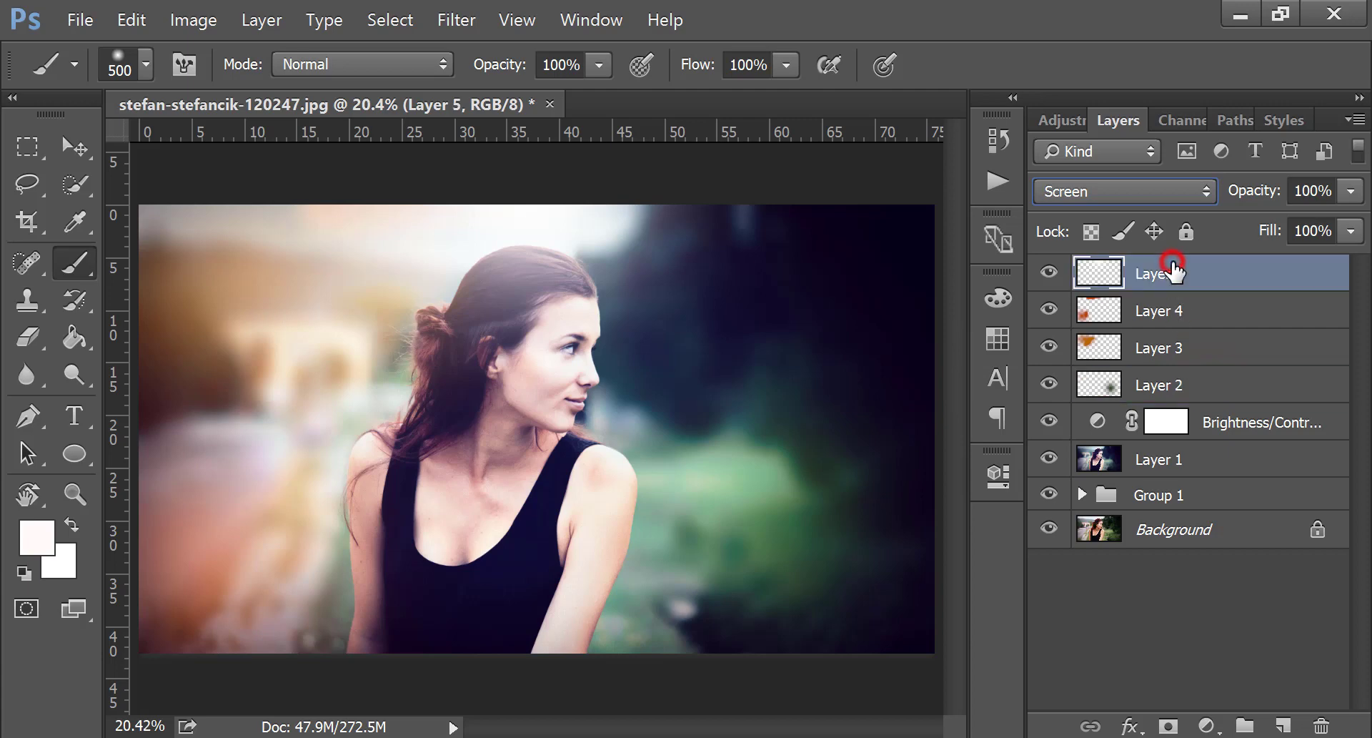
pyautogui.keyDown('shift'); pyautogui.click(1181, 463); pyautogui.keyUp('shift')
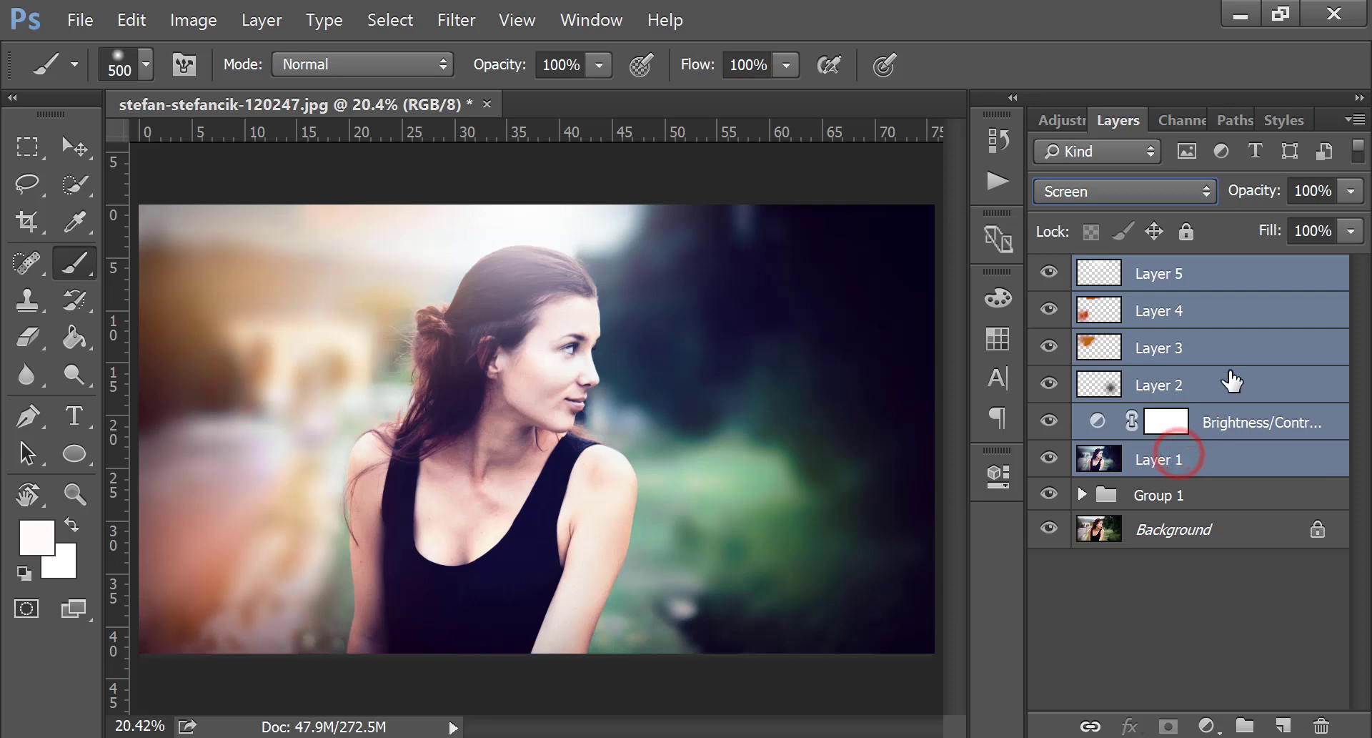
pyautogui.moveTo(1229, 378); pyautogui.dragTo(1245, 723)
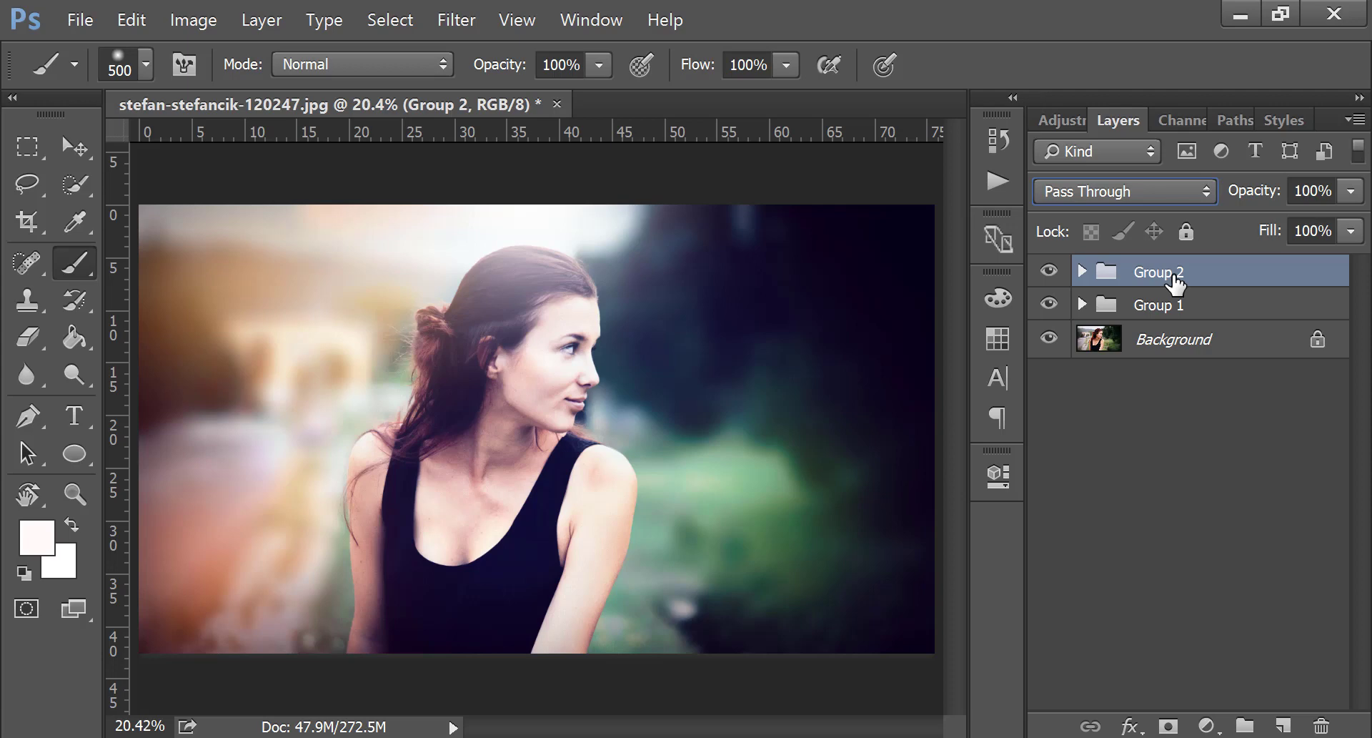
# Stamp all visible layers into Layer 6 and duplicate it as Layer 6 copy.
pyautogui.hotkey('ctrl', 'shift', 'alt', 'e')
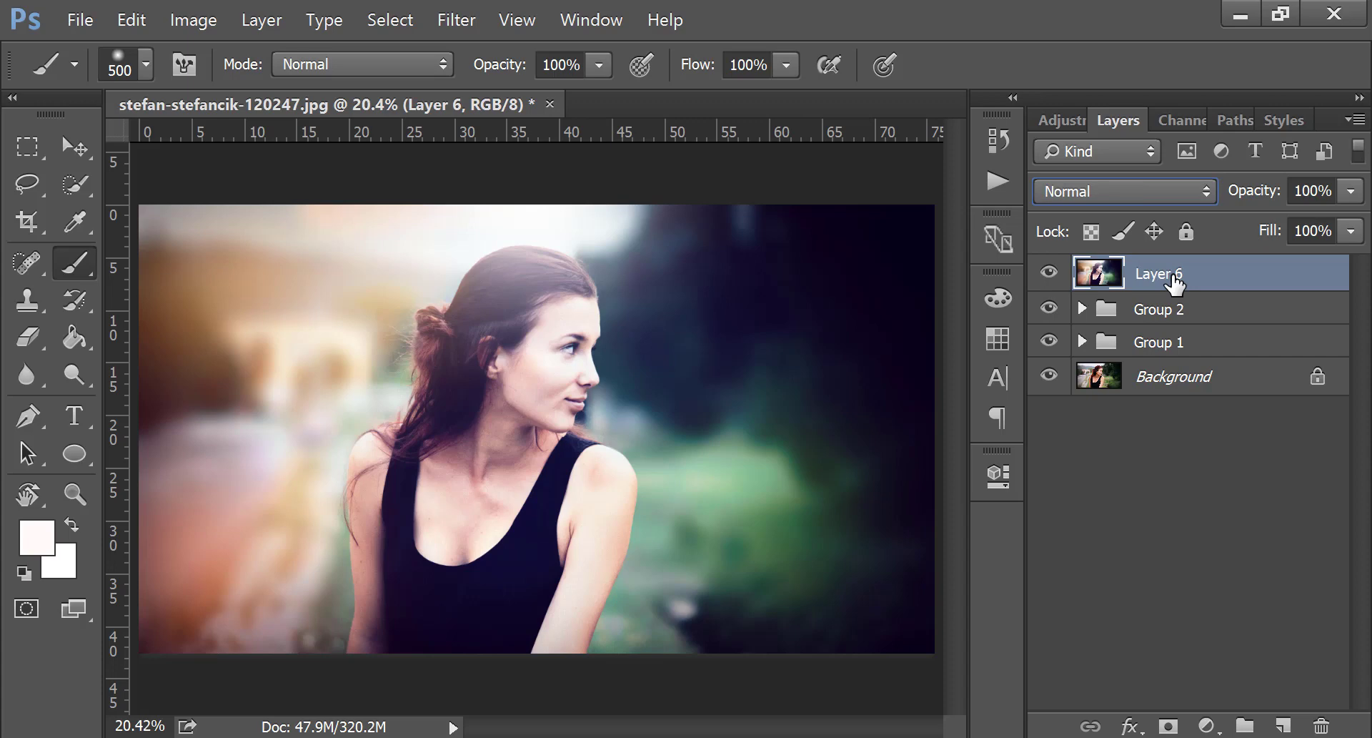
pyautogui.click(1049, 272)
pyautogui.click(1049, 272)
pyautogui.moveTo(1198, 273); pyautogui.dragTo(1284, 726)
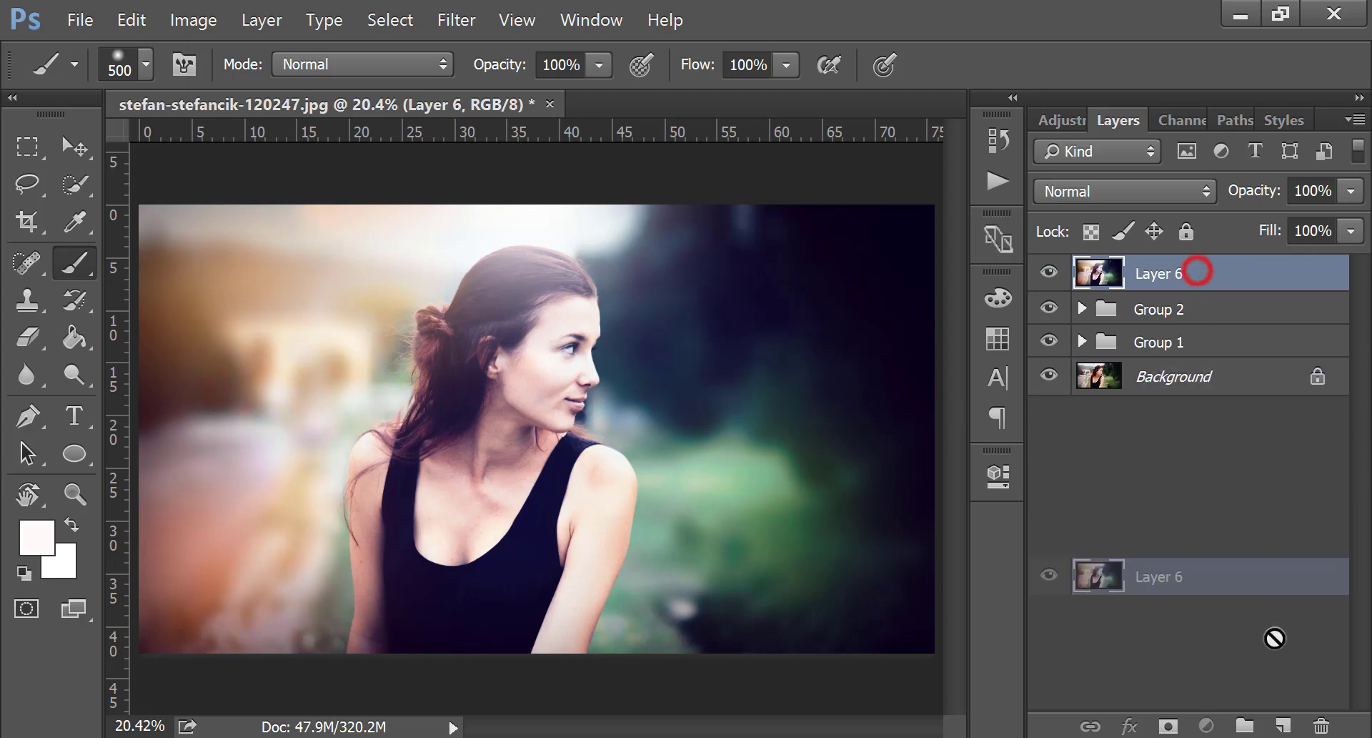
pyautogui.click(1135, 192)
# Blend Layer 6 copy as Vivid Light and frame the face in the High Pass preview.
pyautogui.click(1104, 525)
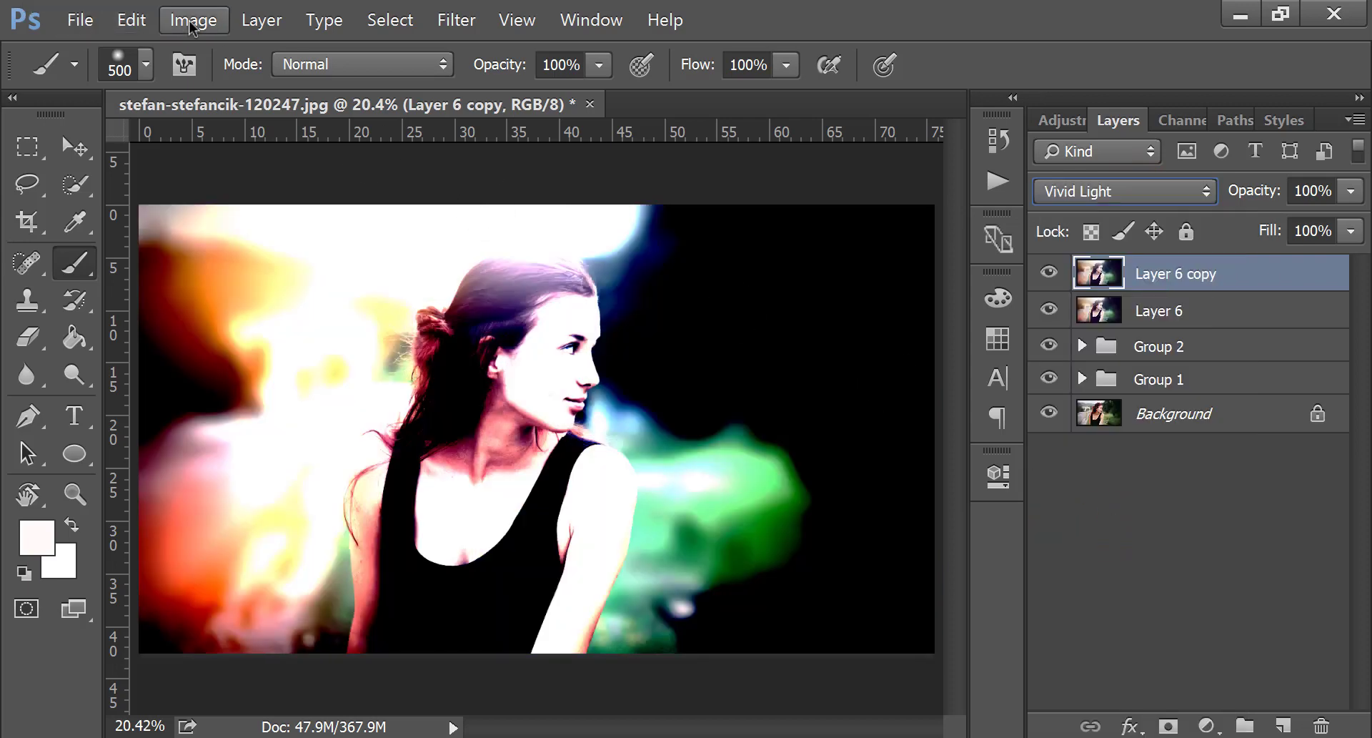
pyautogui.click(454, 21)
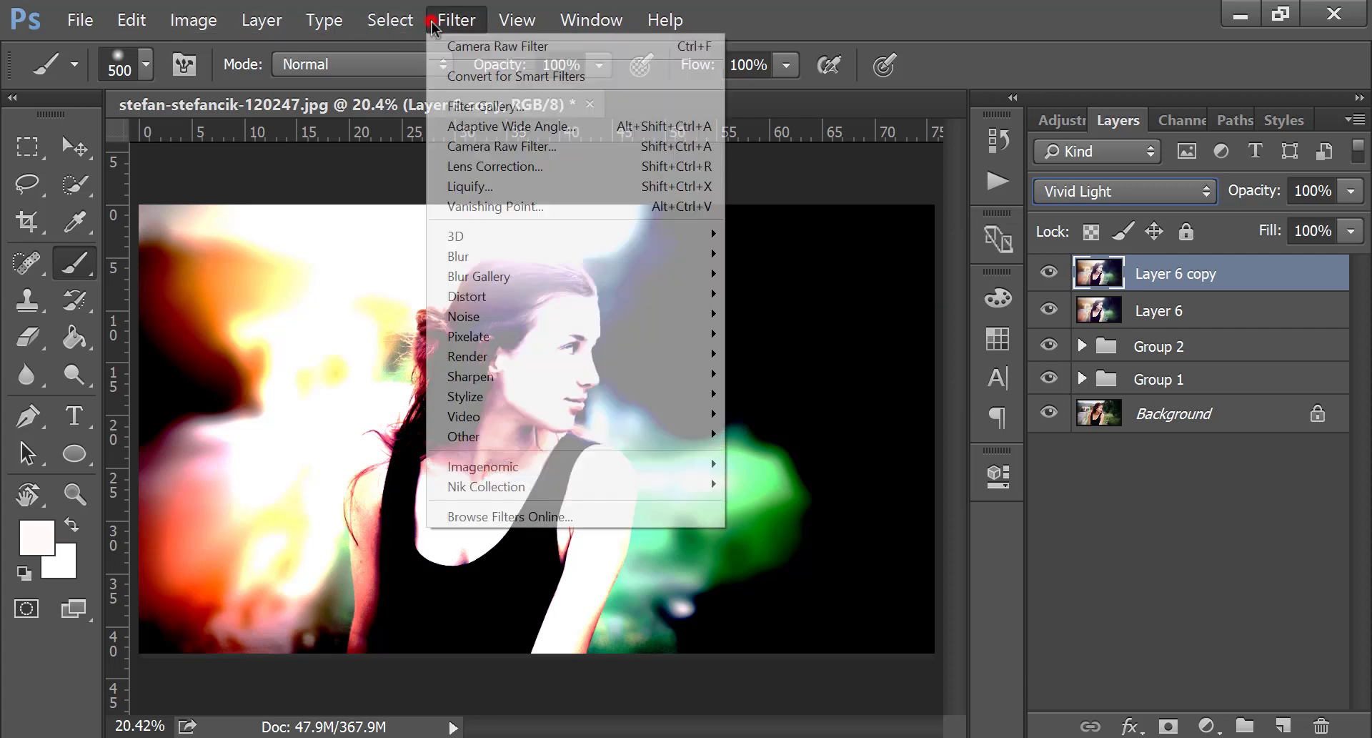
pyautogui.moveTo(465, 436)
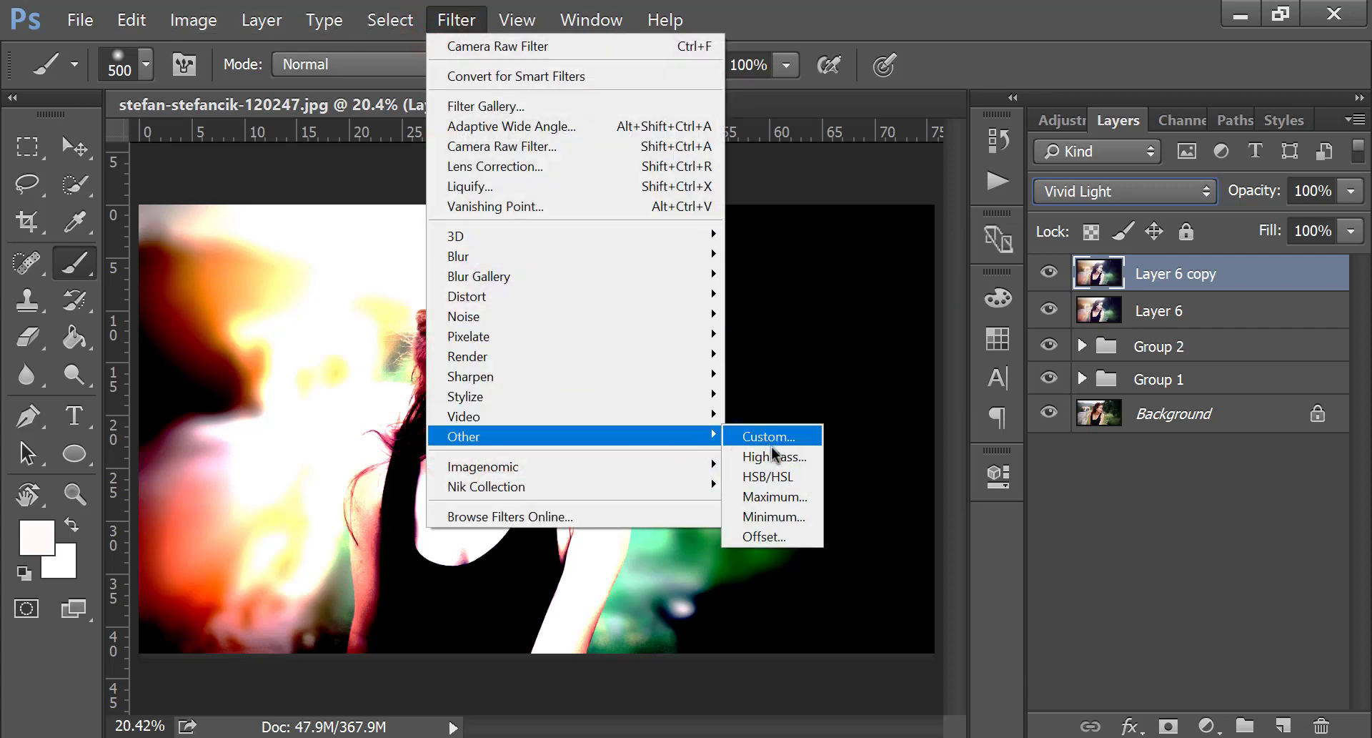
pyautogui.click(774, 456)
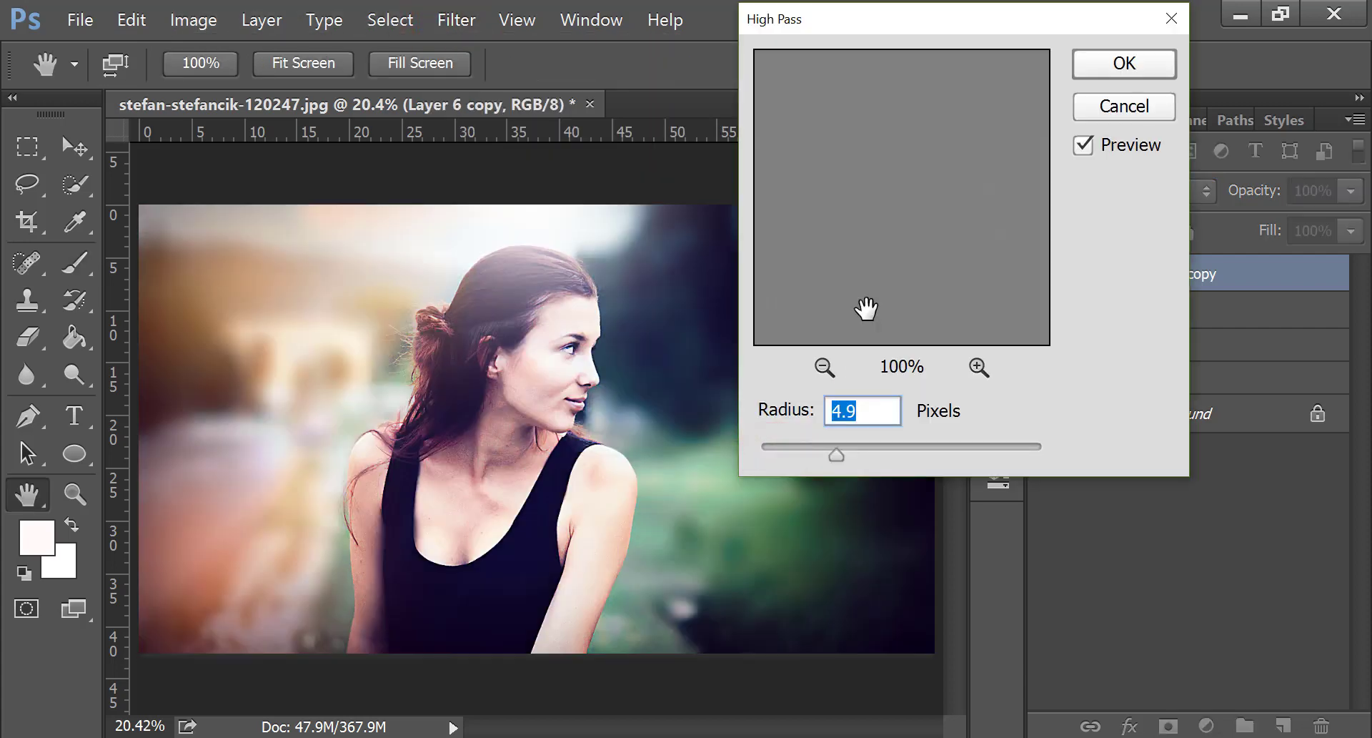
pyautogui.moveTo(866, 247); pyautogui.dragTo(966, 266)
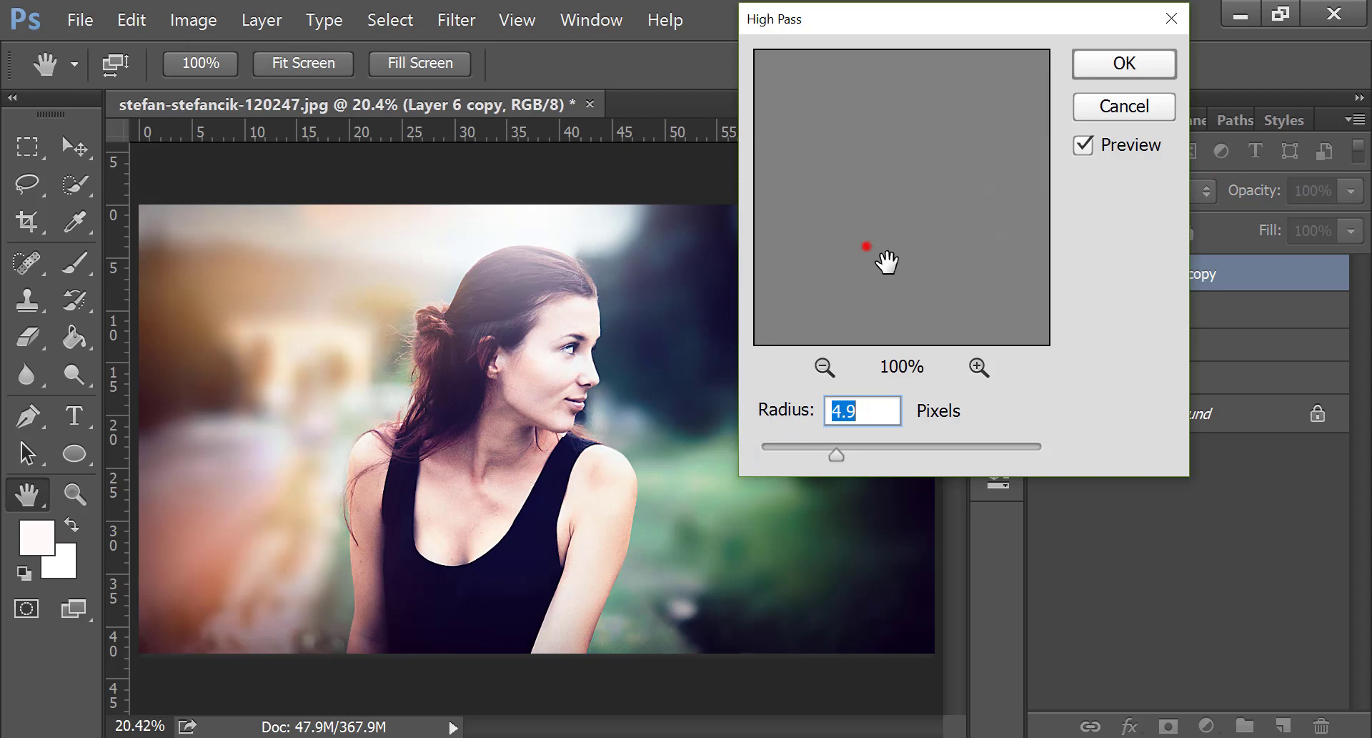
pyautogui.click(827, 368)
pyautogui.click(826, 368)
pyautogui.click(826, 369)
pyautogui.click(827, 368)
pyautogui.click(834, 372)
pyautogui.press('Up')
pyautogui.press('Up')
pyautogui.press('Up')
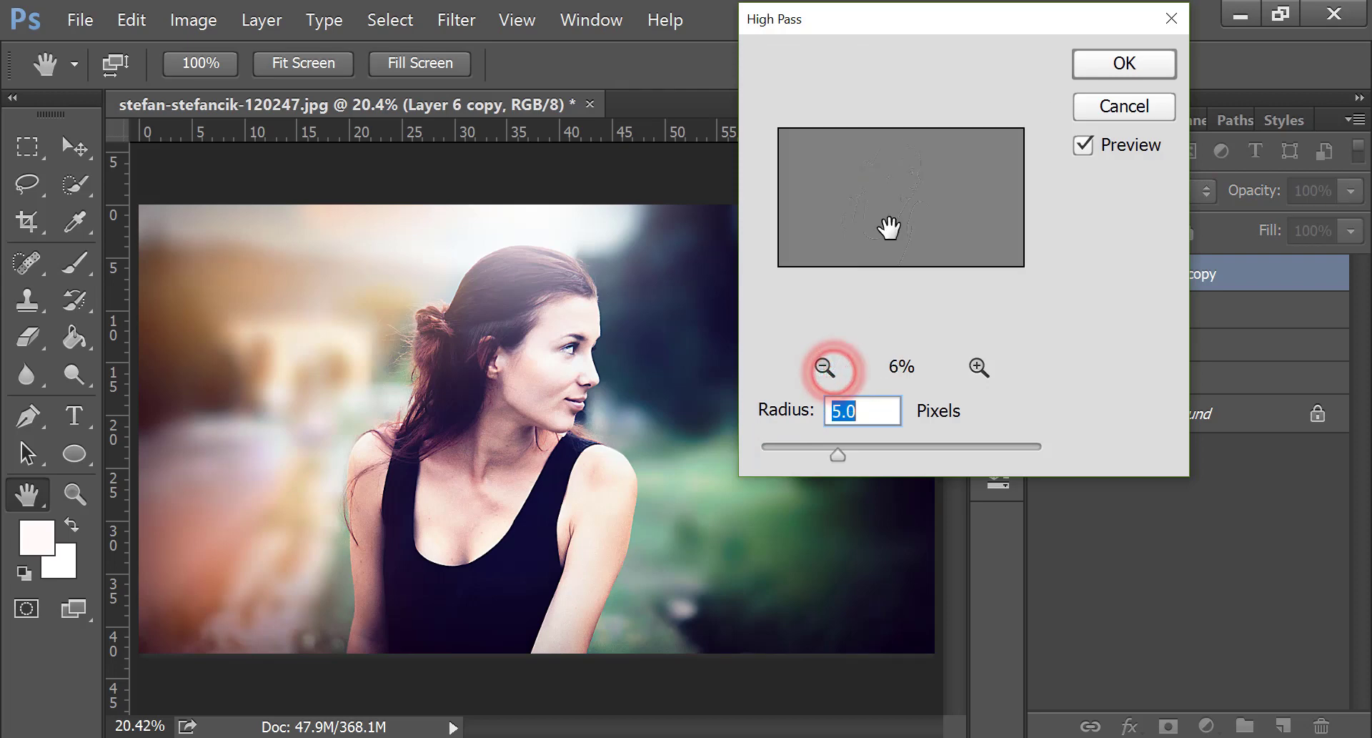
pyautogui.click(972, 371)
pyautogui.click(976, 368)
pyautogui.click(976, 368)
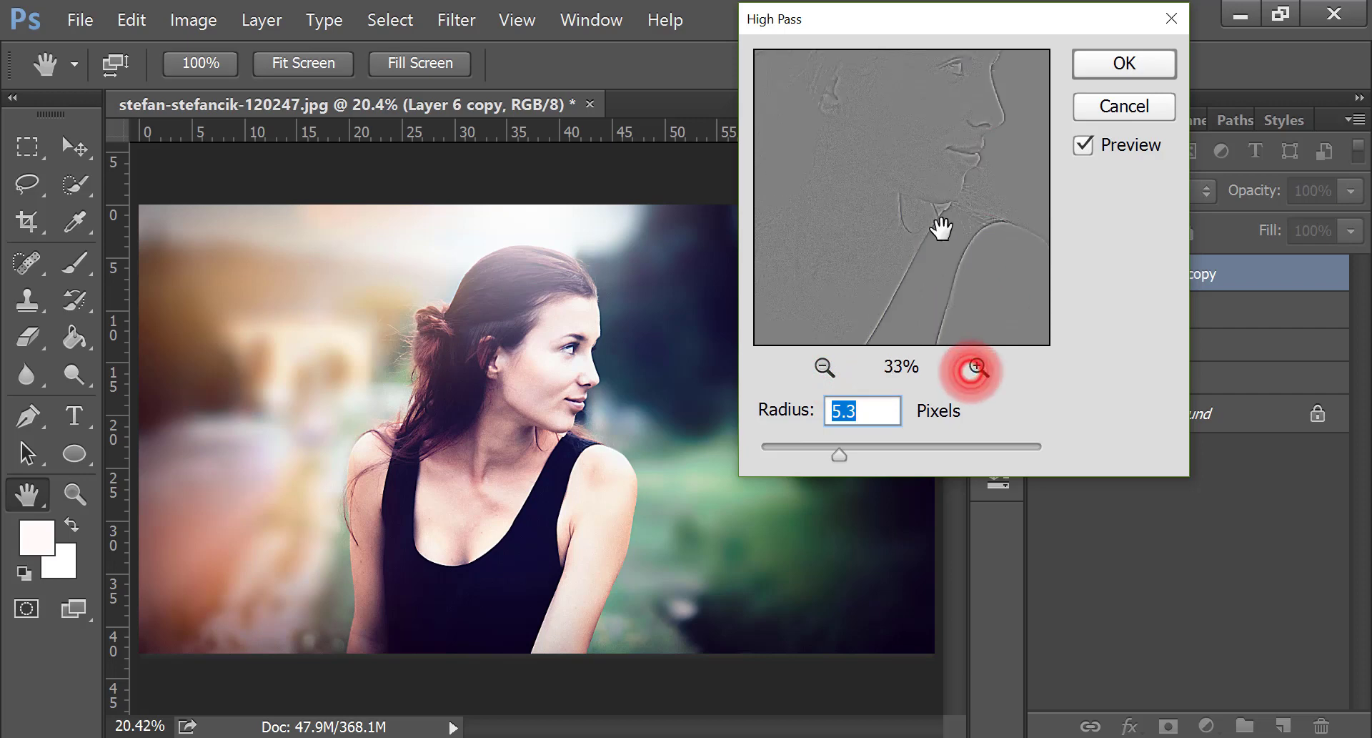
pyautogui.click(942, 227)
pyautogui.moveTo(943, 251); pyautogui.dragTo(922, 276)
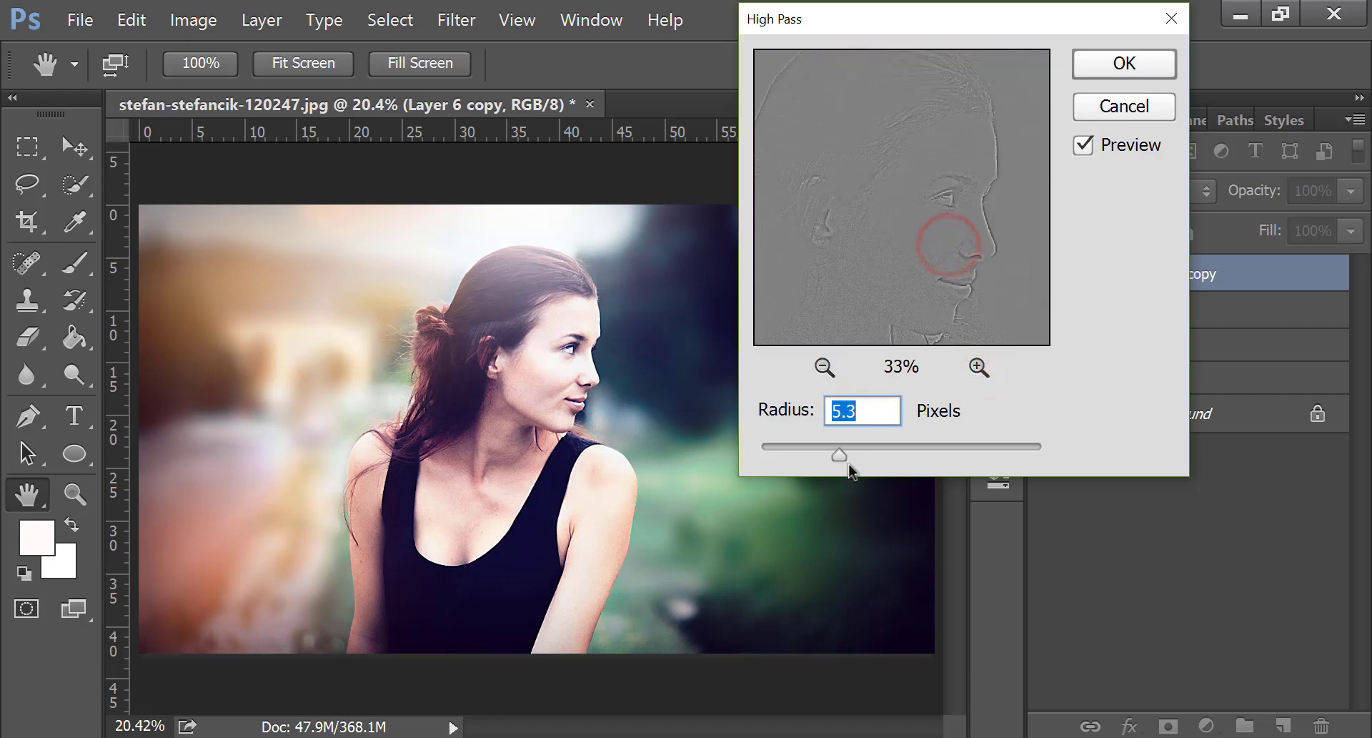
# Set the High Pass radius to 2.8 pixels, compare the preview, and apply it.
pyautogui.moveTo(841, 457); pyautogui.dragTo(761, 457)
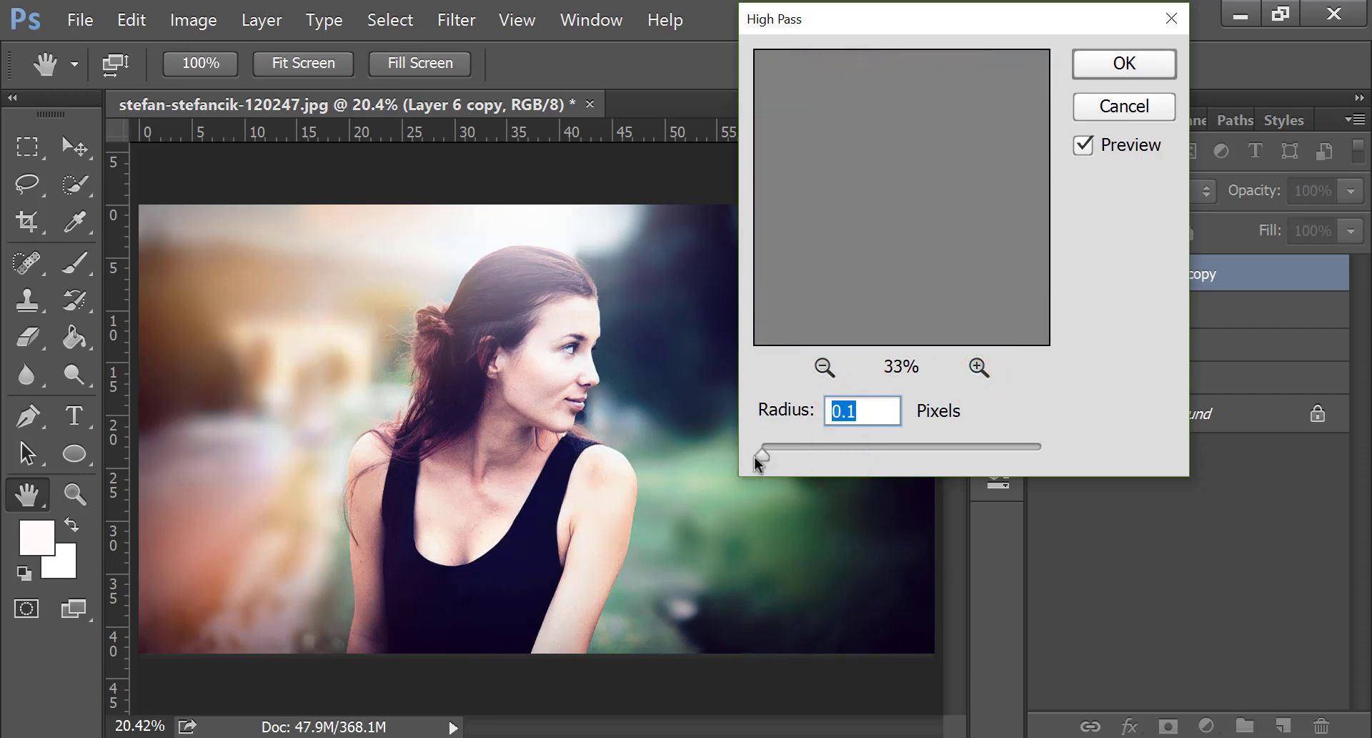
pyautogui.click(760, 456)
pyautogui.moveTo(793, 459)
pyautogui.mouseDown()
pyautogui.moveTo(861, 466)
pyautogui.moveTo(805, 464)
pyautogui.mouseUp()
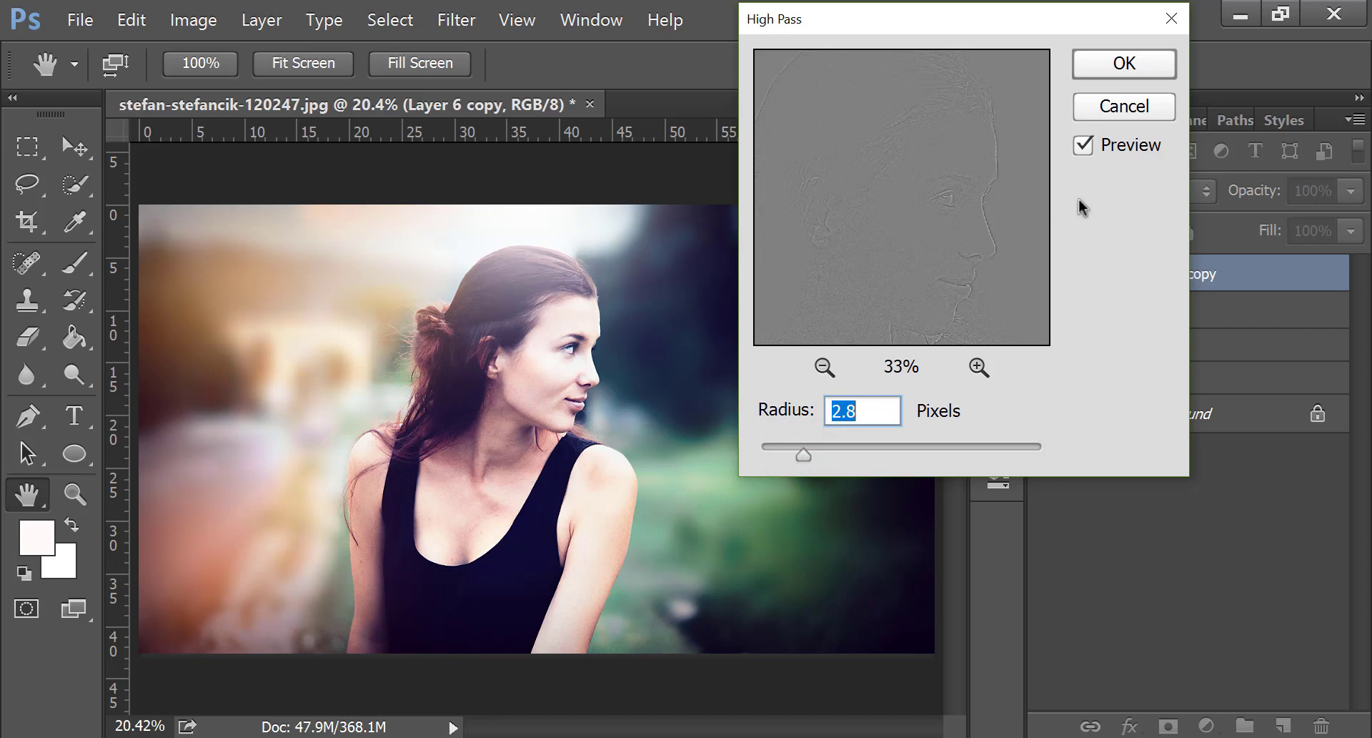
pyautogui.click(1084, 147)
pyautogui.click(1084, 148)
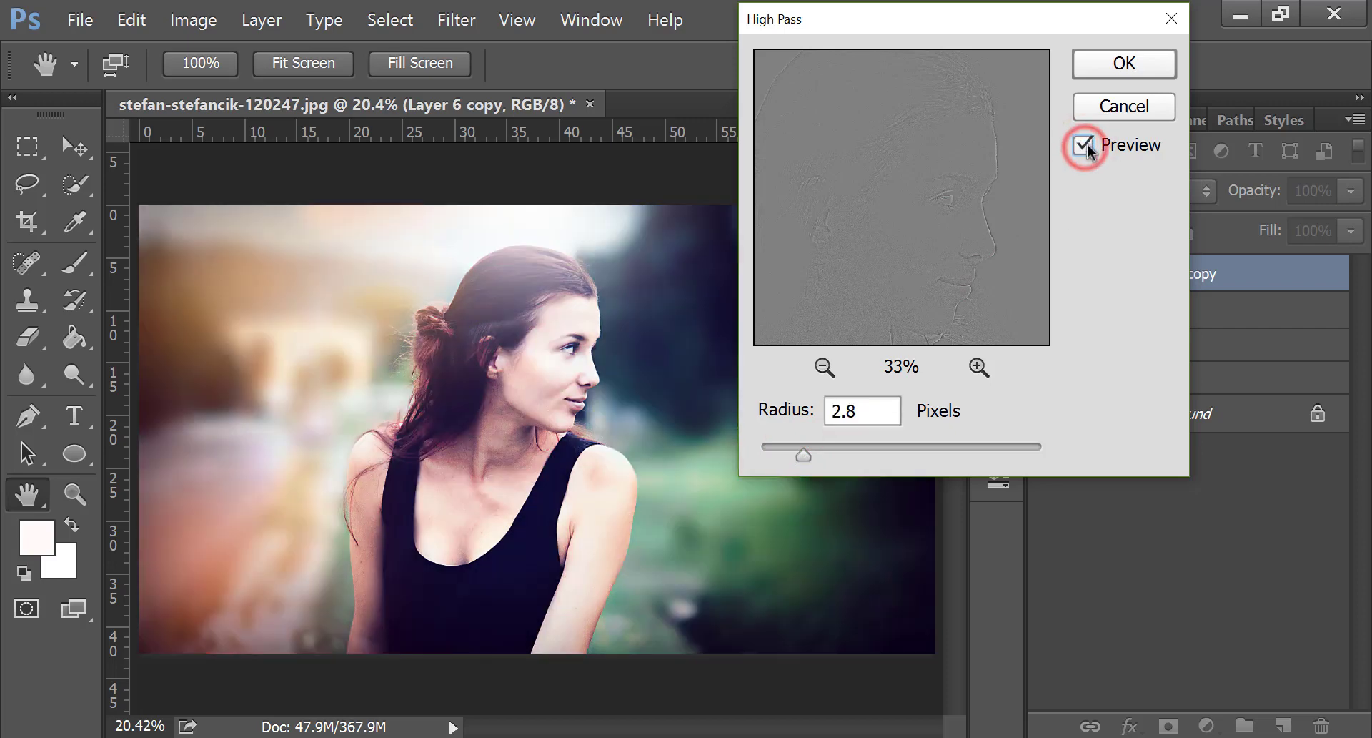
pyautogui.click(1123, 63)
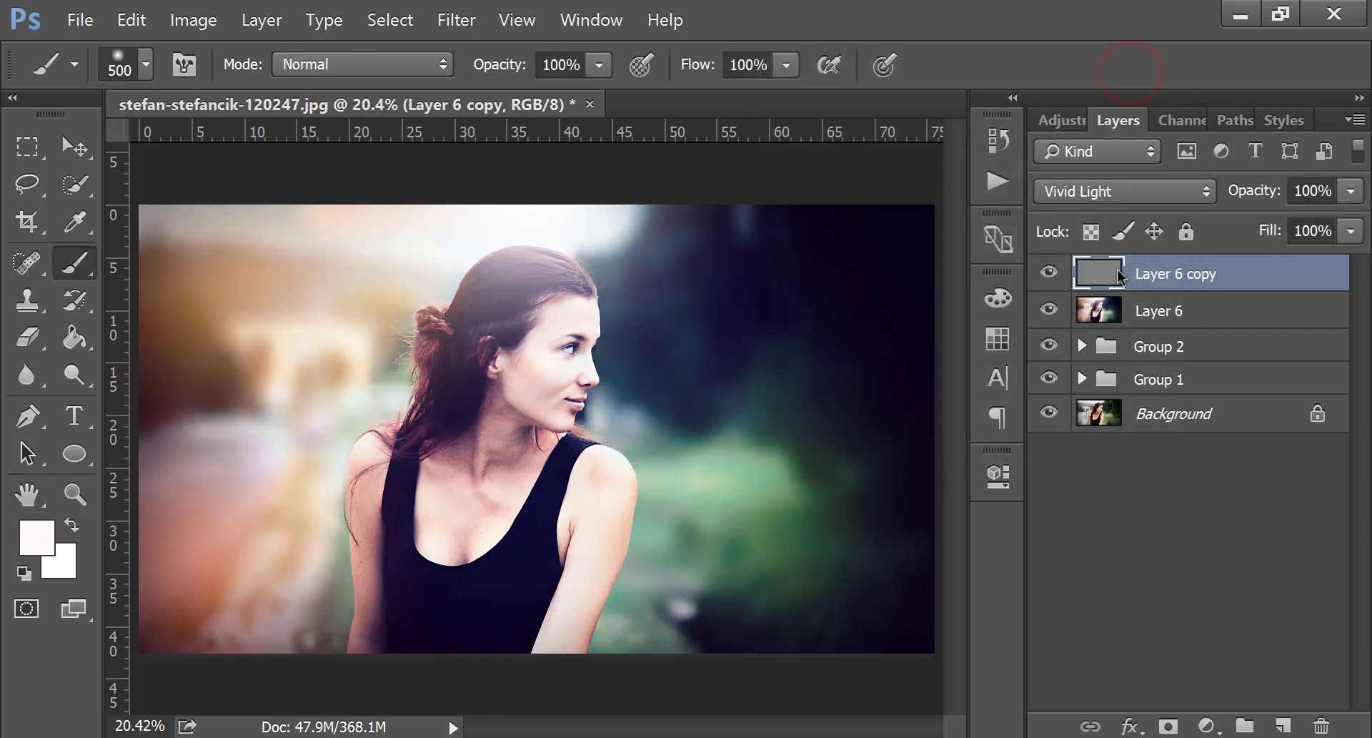
# Compare the sharpening on and off, then group Layer 6 and Layer 6 copy into Group 3.
pyautogui.click(1045, 271)
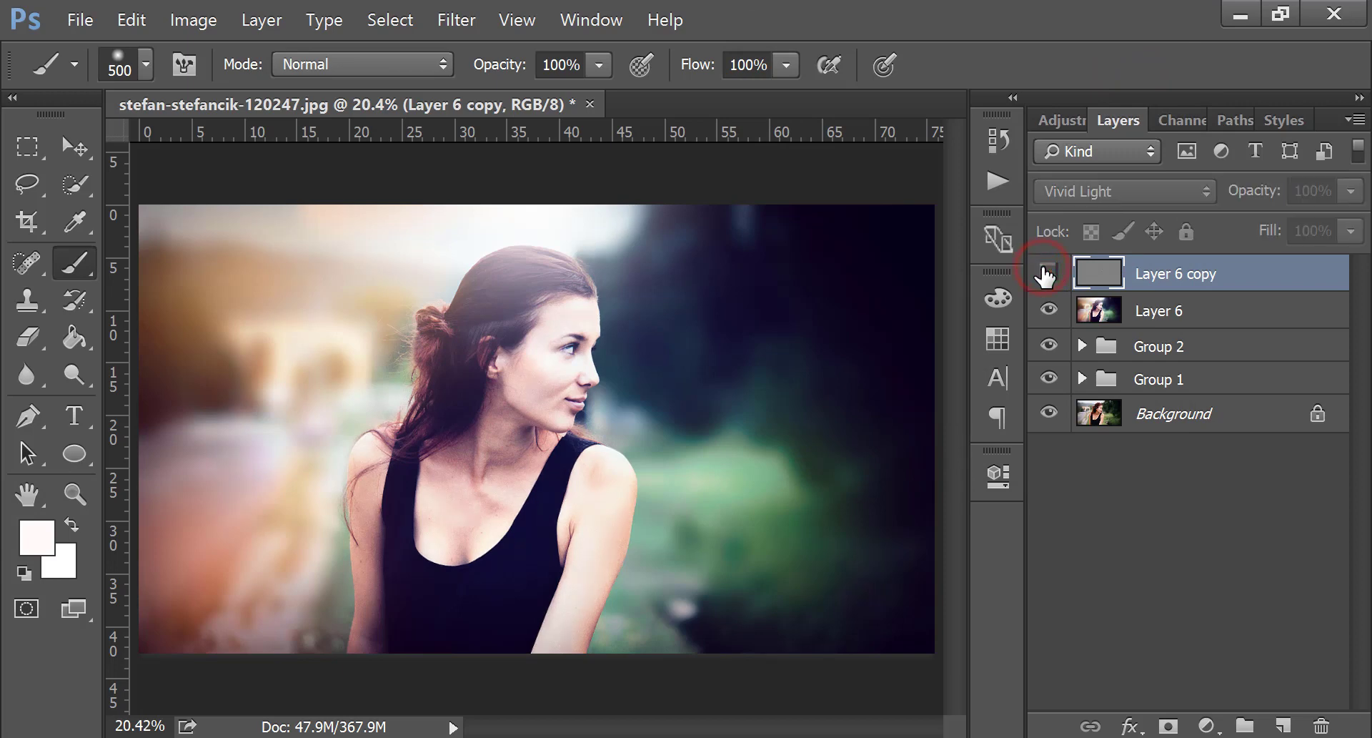
pyautogui.click(1044, 272)
pyautogui.click(1045, 272)
pyautogui.click(1045, 273)
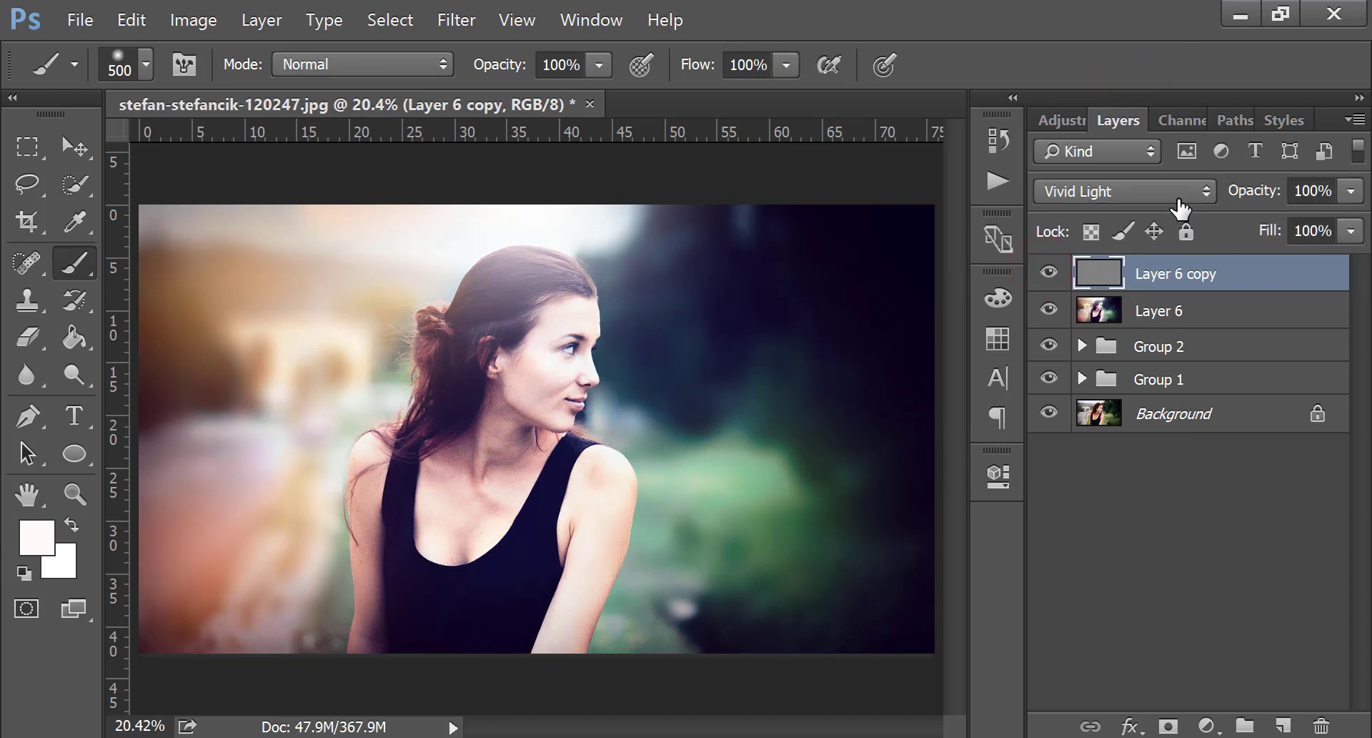
pyautogui.click(1202, 318)
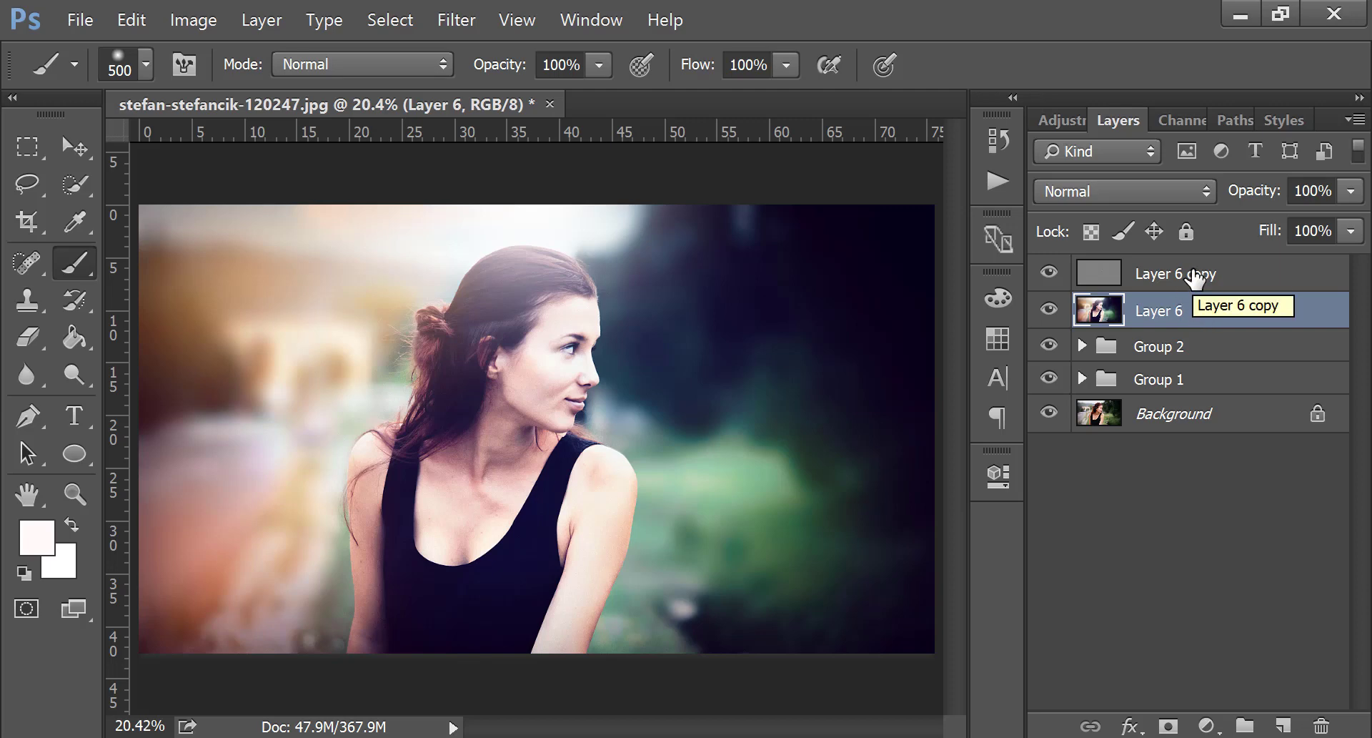
pyautogui.keyDown('shift'); pyautogui.click(1195, 278); pyautogui.keyUp('shift')
pyautogui.moveTo(1194, 305)
pyautogui.mouseDown()
pyautogui.moveTo(1222, 388)
pyautogui.moveTo(1244, 723)
pyautogui.mouseUp()
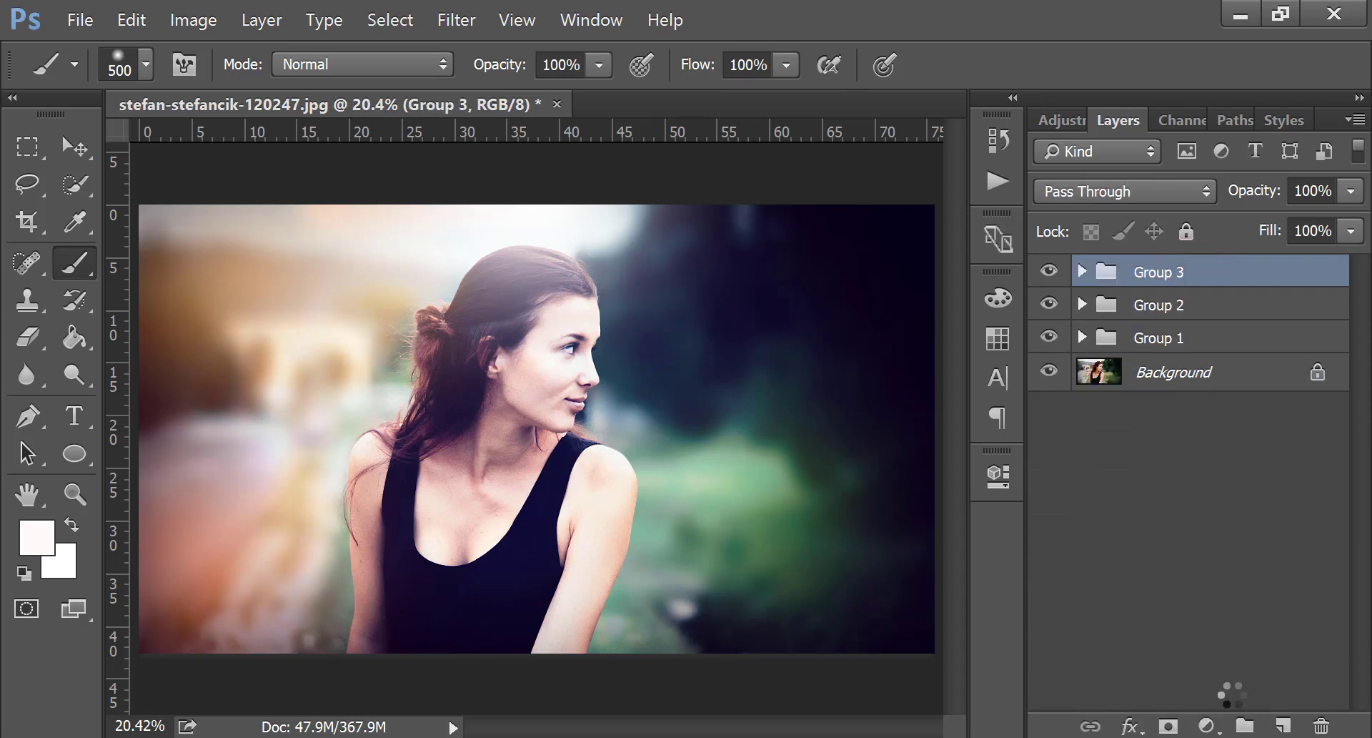
# Stamp all visible layers into Layer 7 and launch Imagenomic Portraiture on it.
pyautogui.hotkey('ctrl', 'shift', 'alt', 'e')
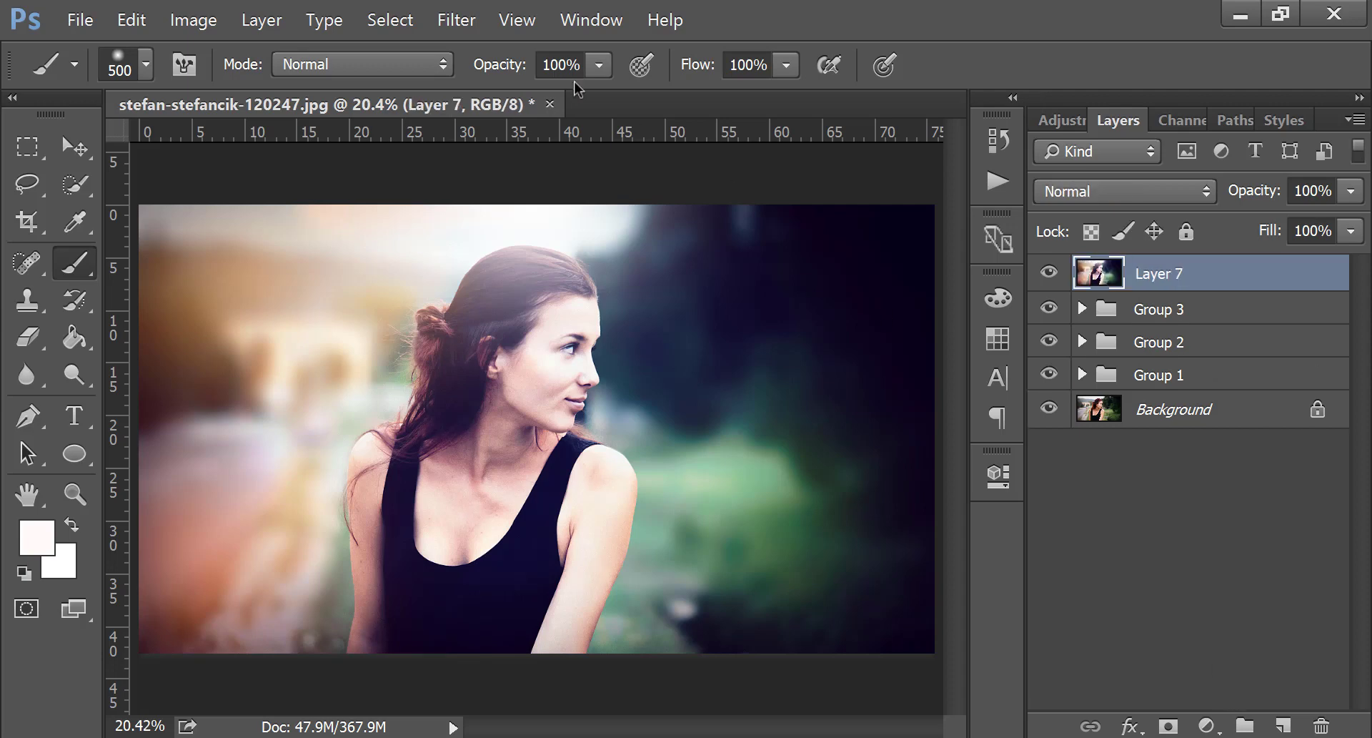
pyautogui.click(456, 20)
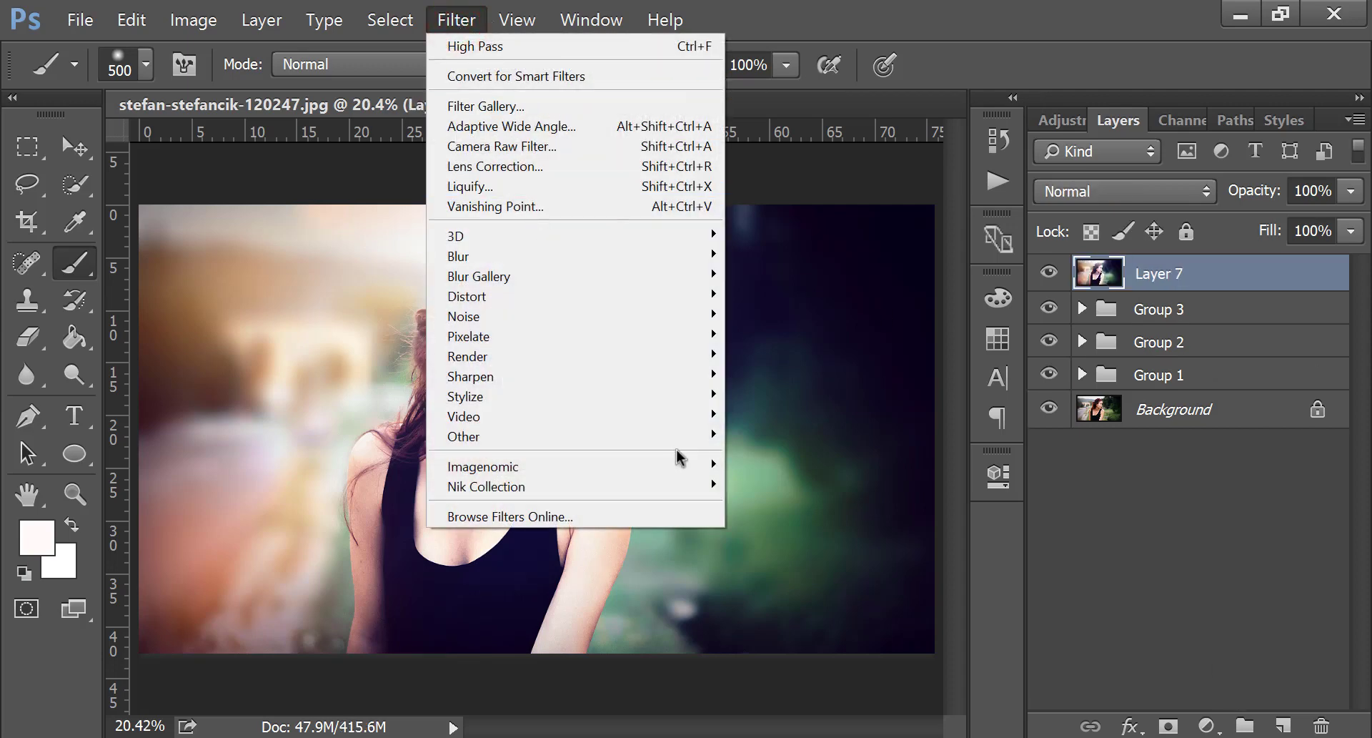
pyautogui.moveTo(482, 466)
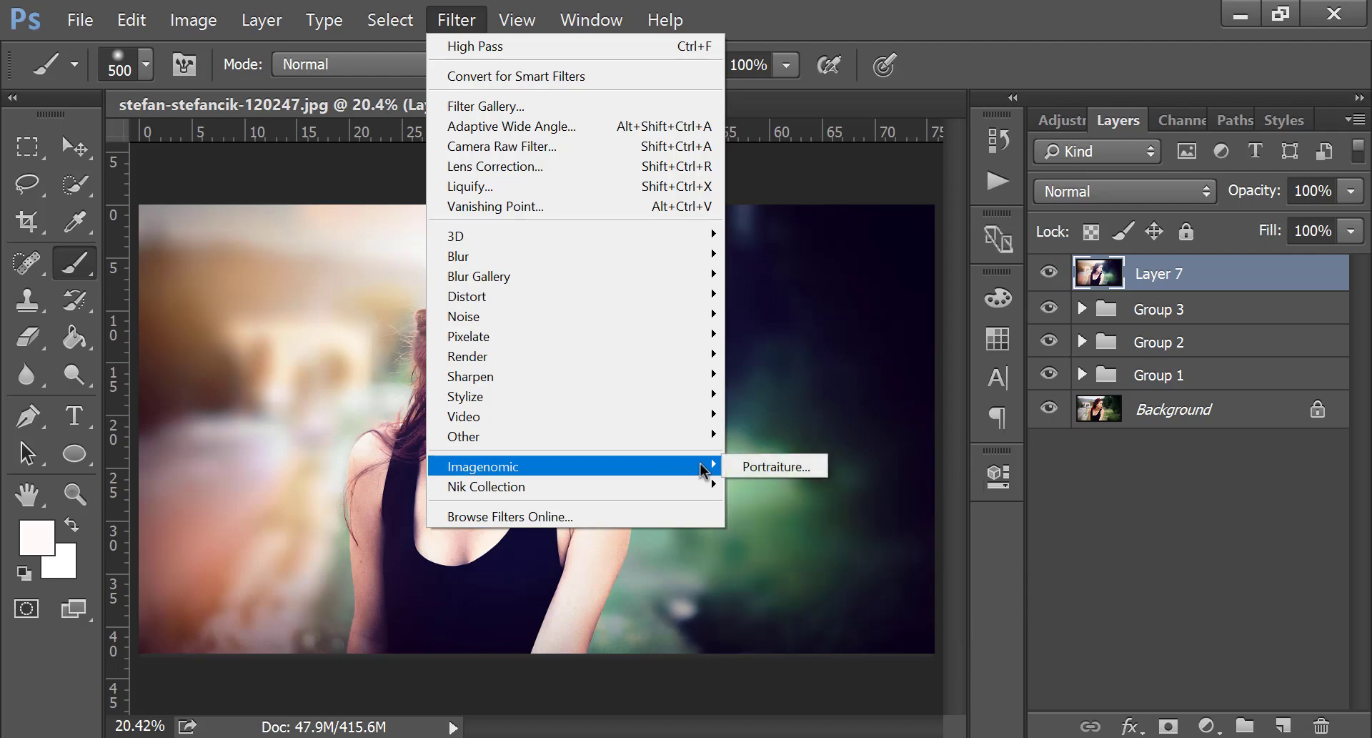
pyautogui.click(752, 466)
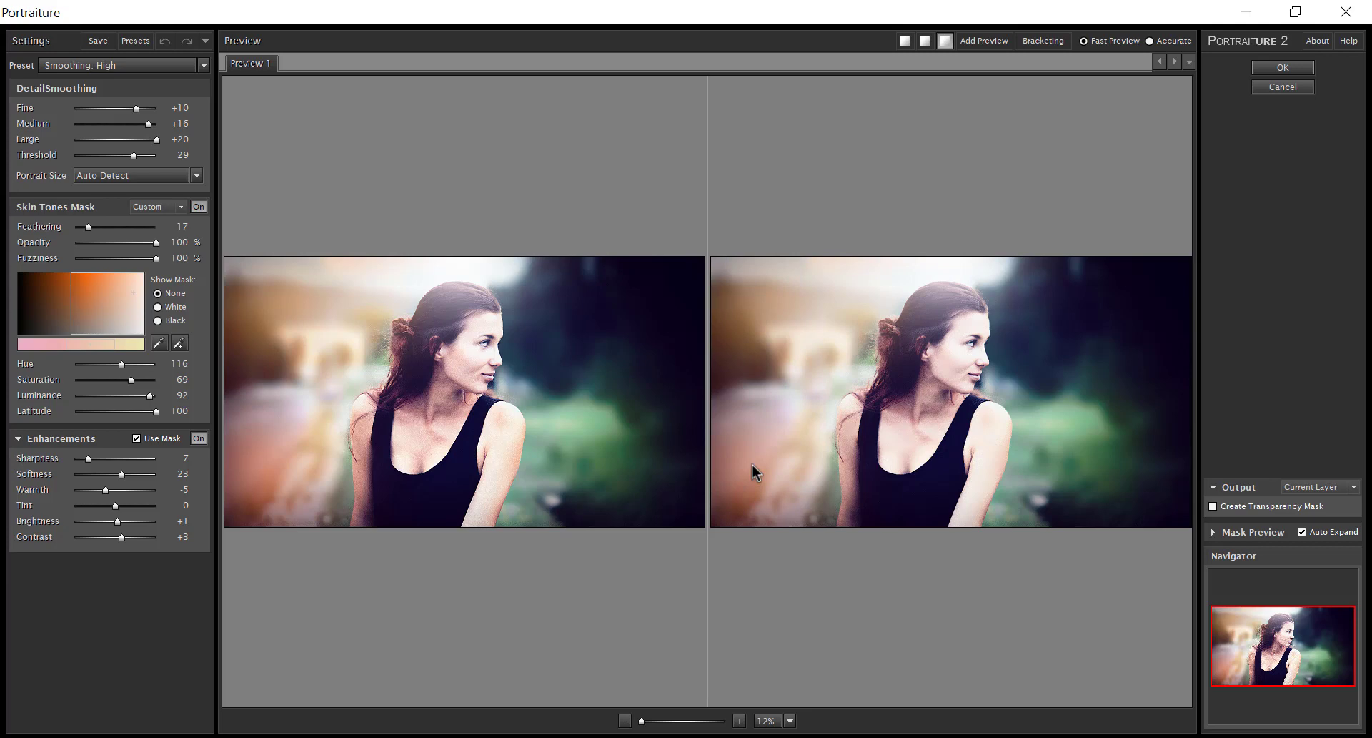
# In Portraiture, raise Brightness to +2, Warmth to +3, Tint to +4 and Sharpness from 7 to 11, then apply.
pyautogui.click(929, 444)
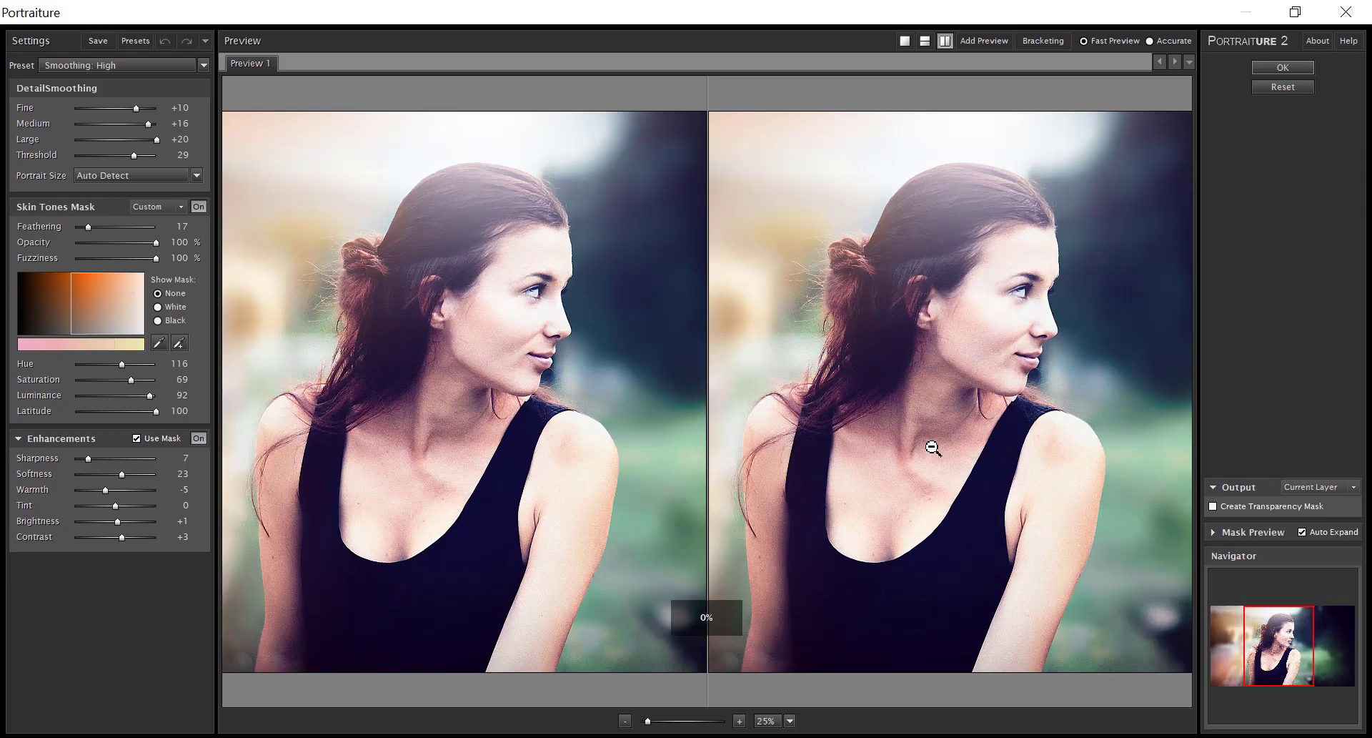
pyautogui.click(117, 522)
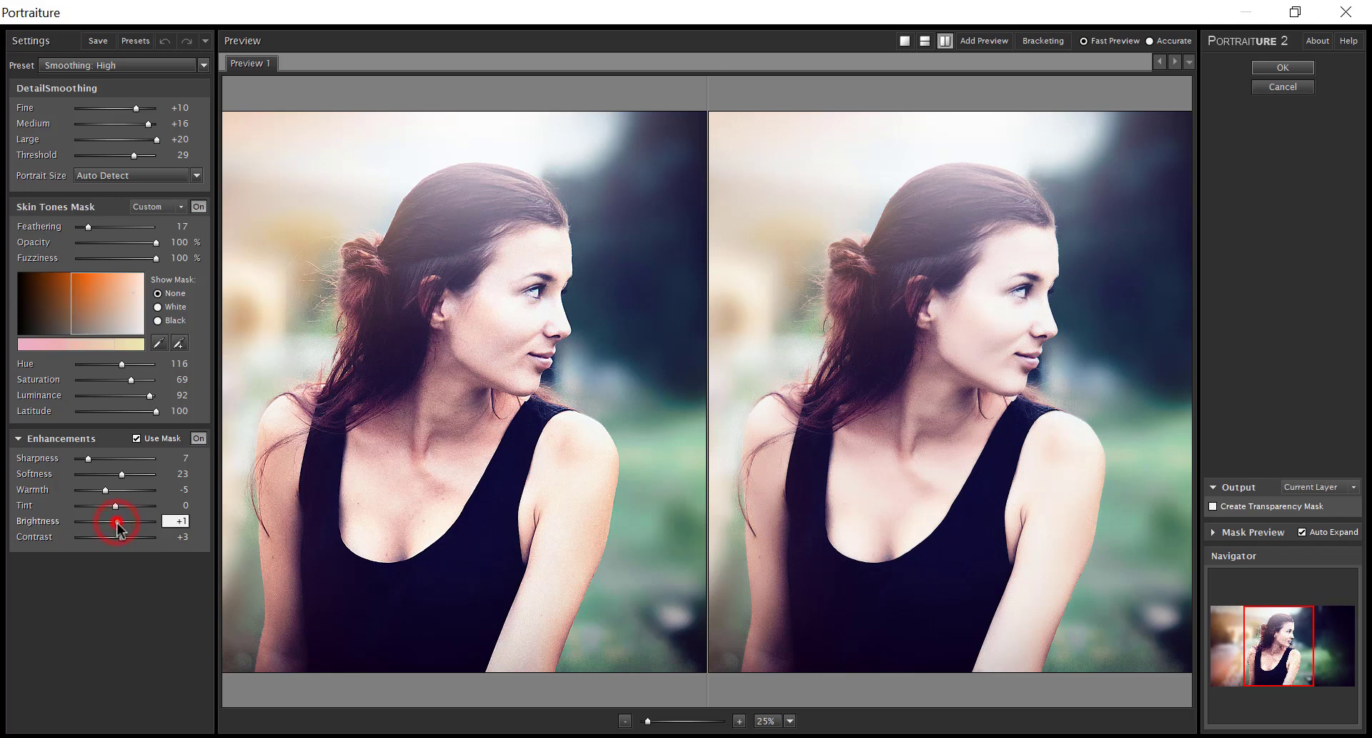
pyautogui.moveTo(117, 523); pyautogui.dragTo(119, 527)
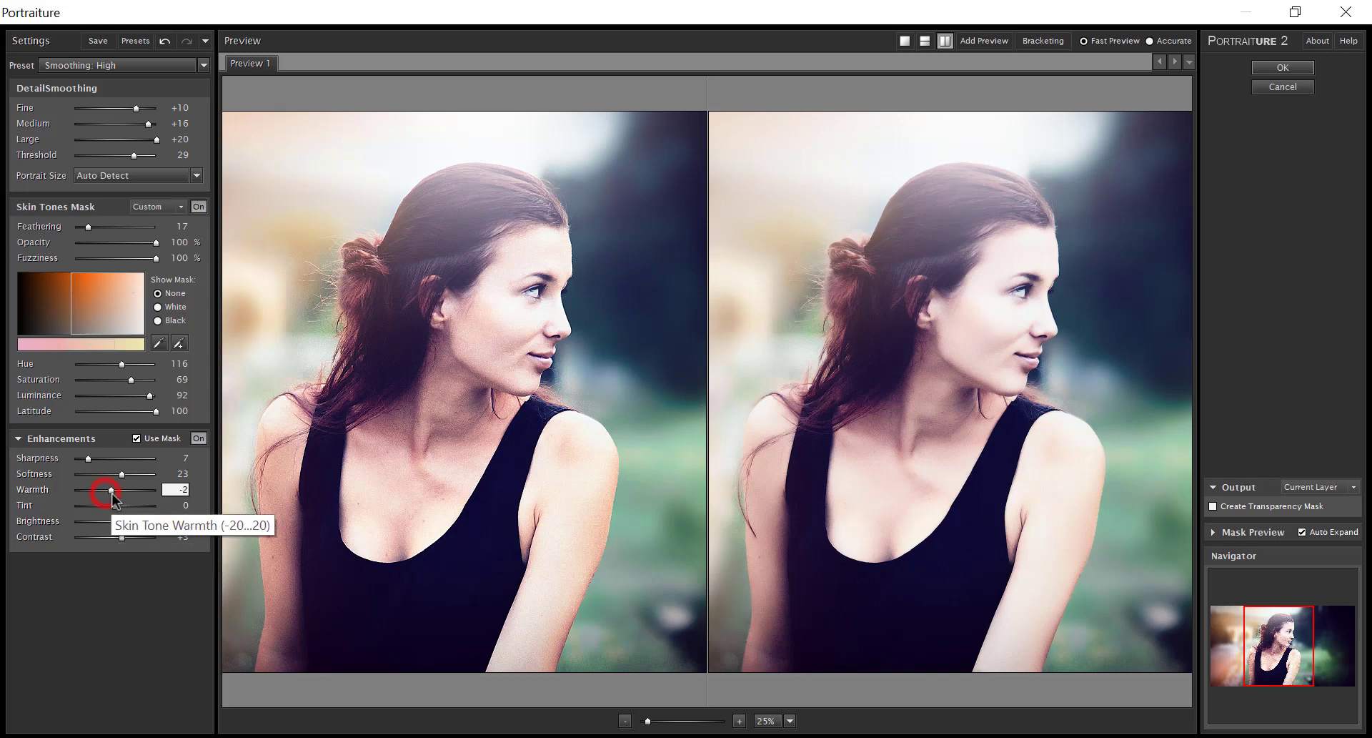
pyautogui.moveTo(106, 493); pyautogui.dragTo(115, 495)
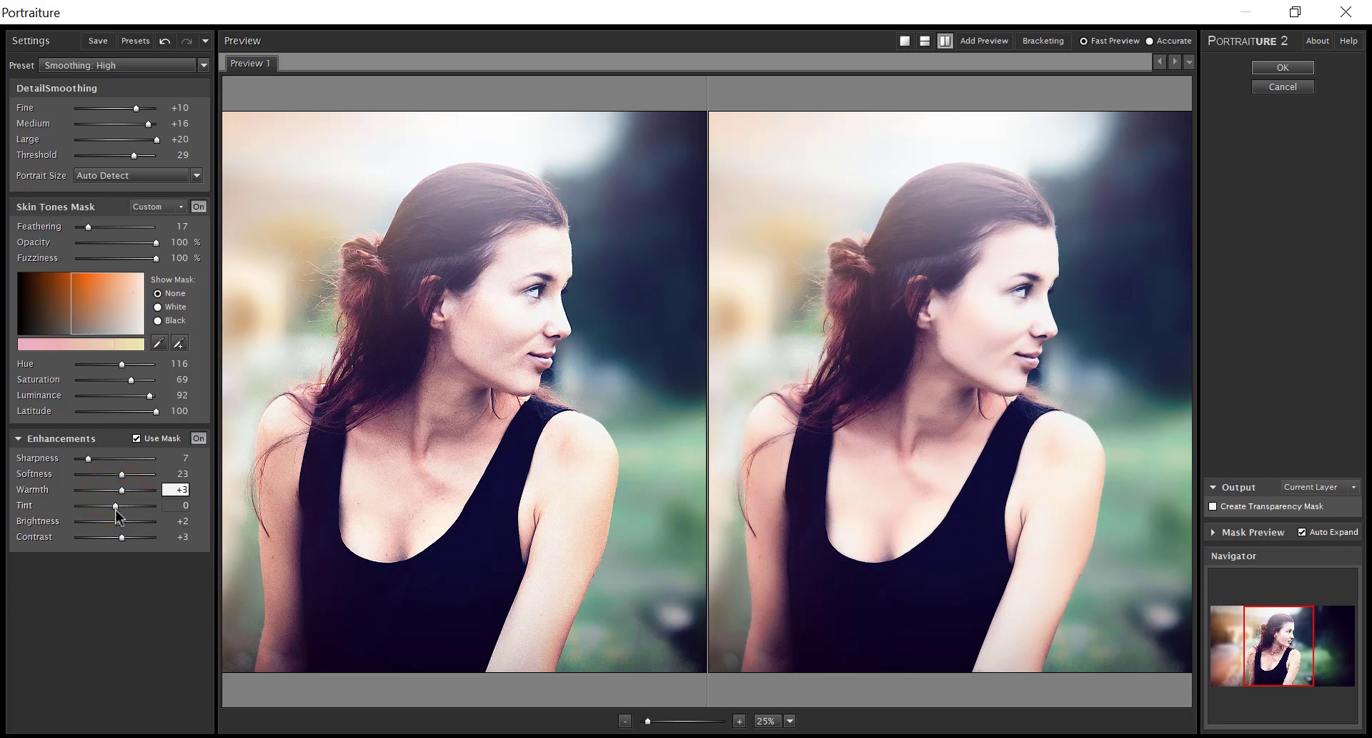
pyautogui.click(115, 505)
pyautogui.moveTo(116, 508); pyautogui.dragTo(124, 513)
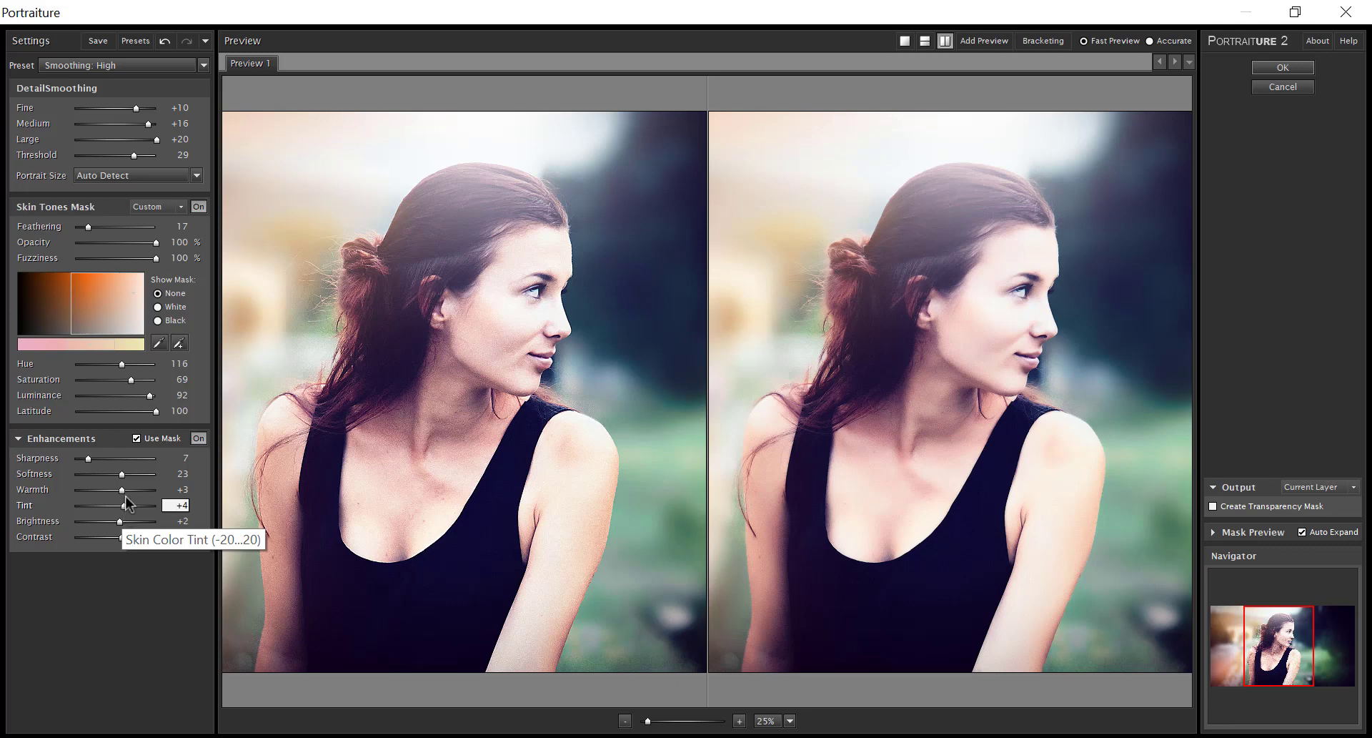
pyautogui.moveTo(87, 459); pyautogui.dragTo(97, 459)
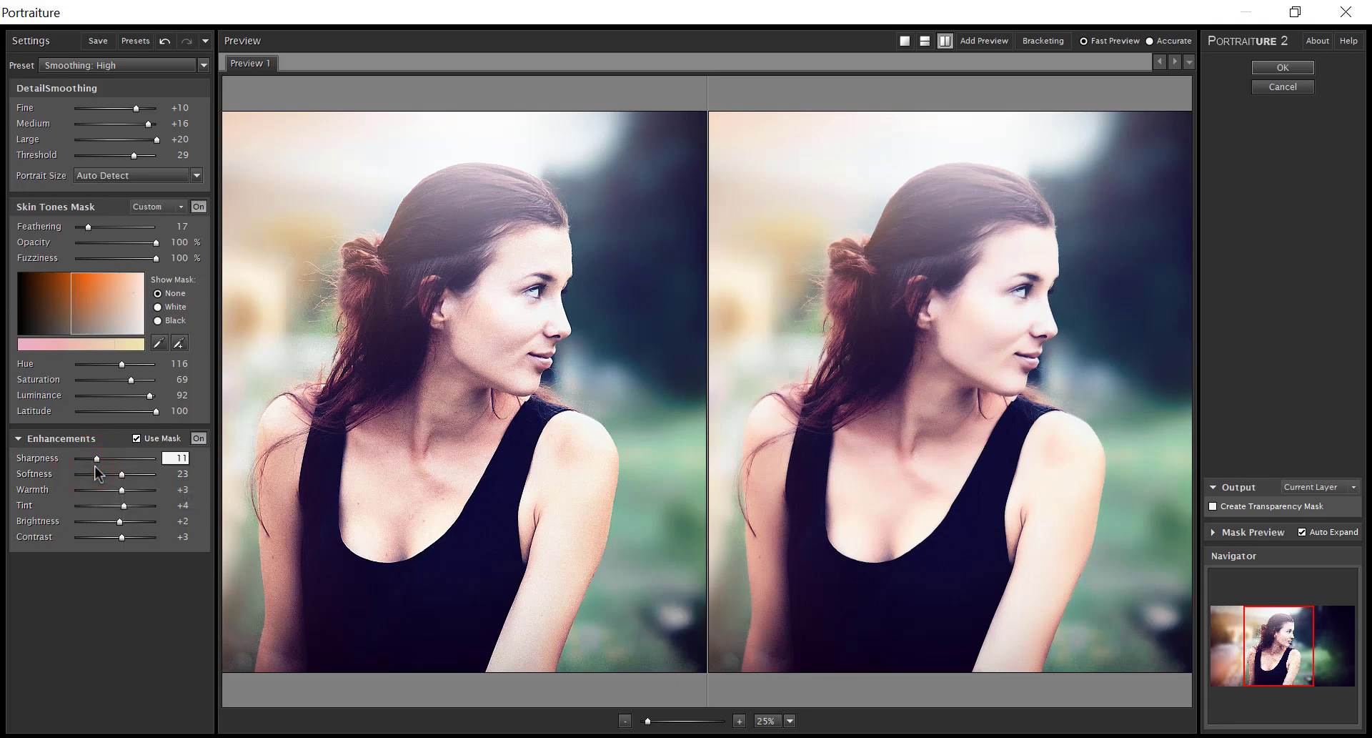
pyautogui.click(1279, 71)
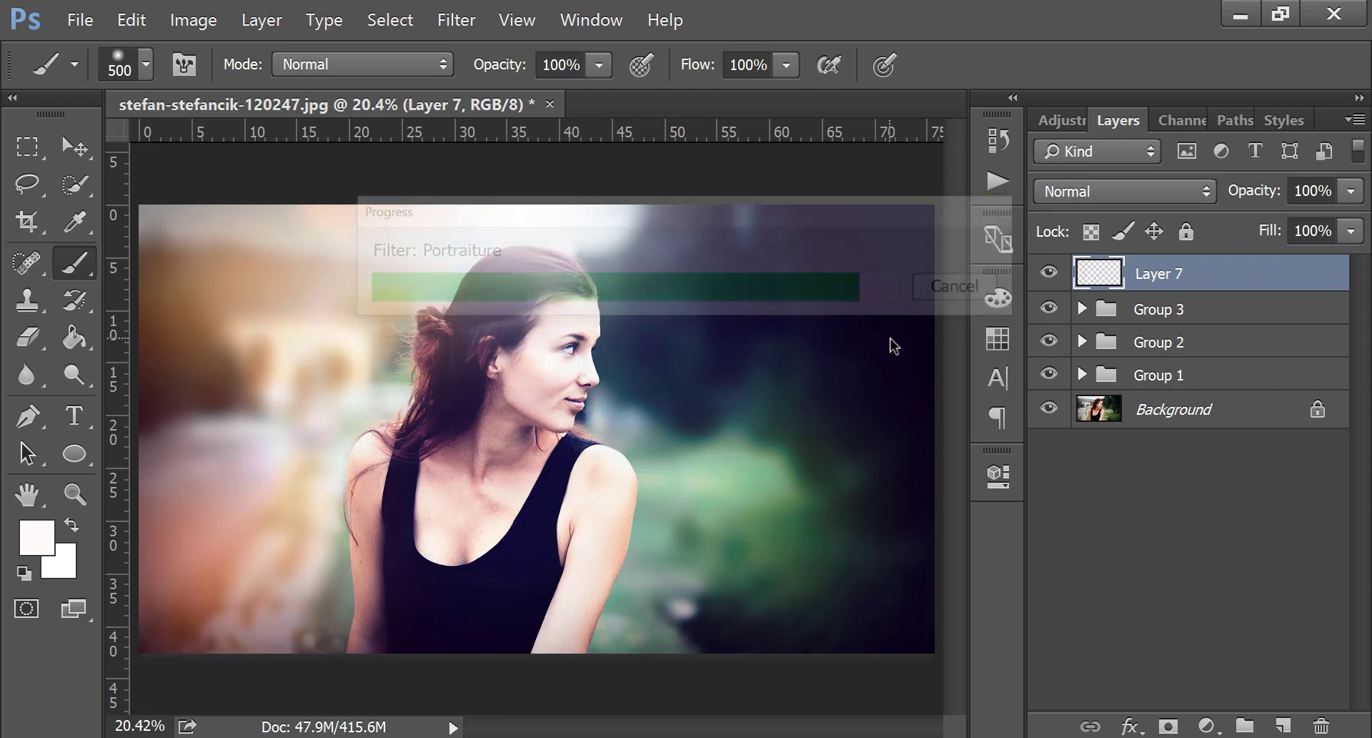
pyautogui.click(1048, 272)
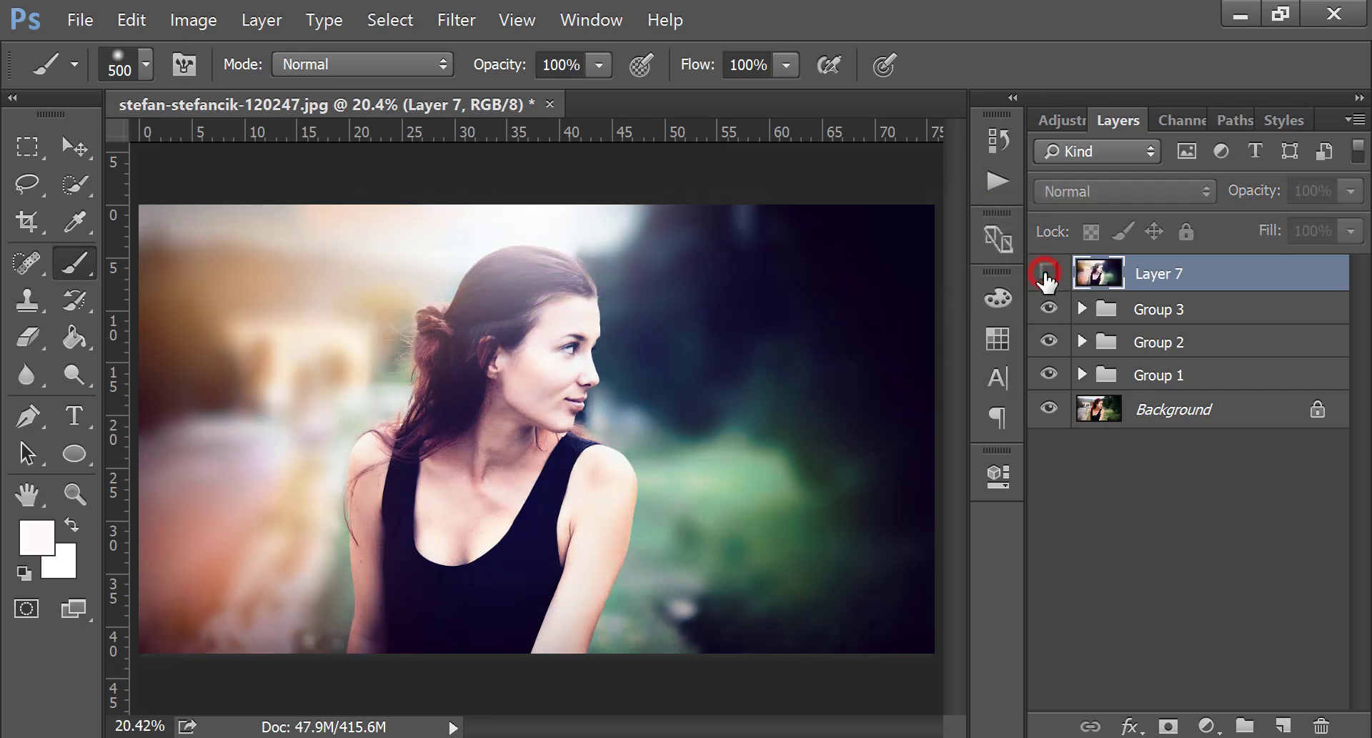
pyautogui.click(1048, 273)
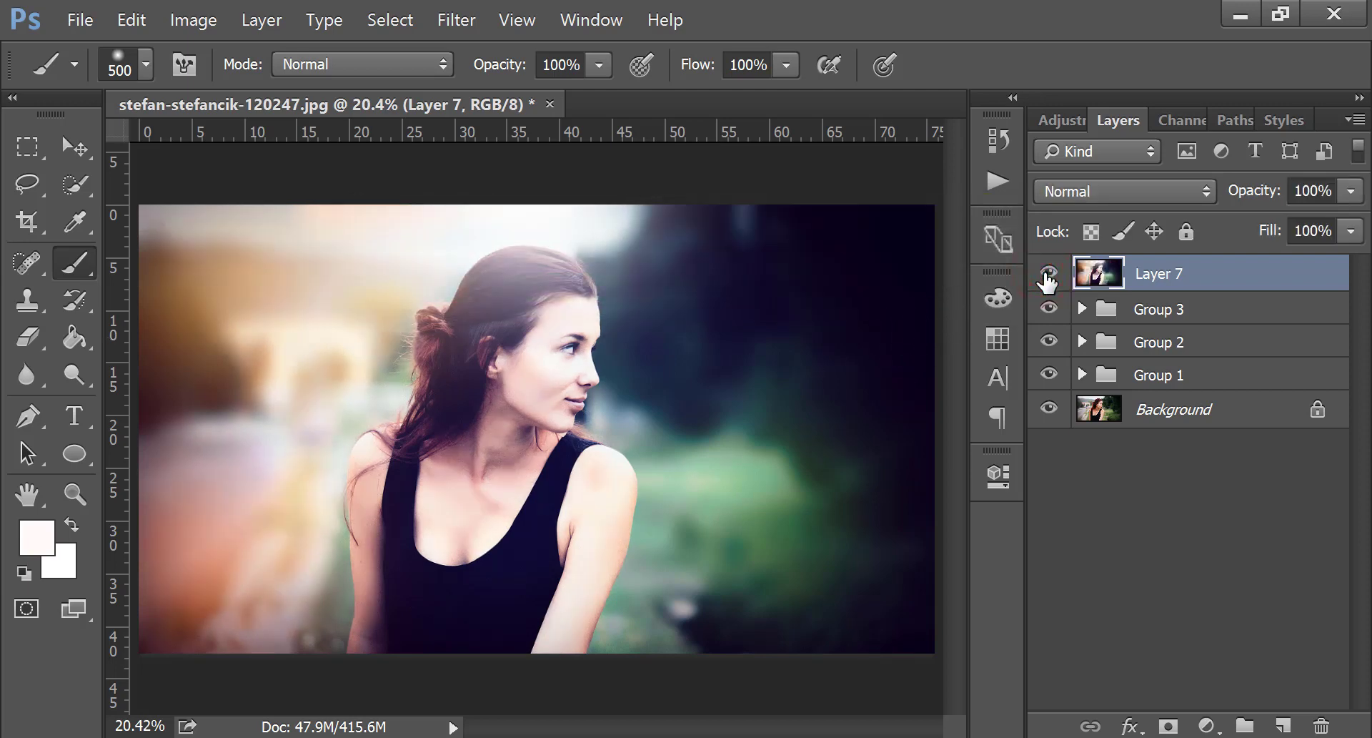
pyautogui.click(1048, 273)
pyautogui.click(1047, 273)
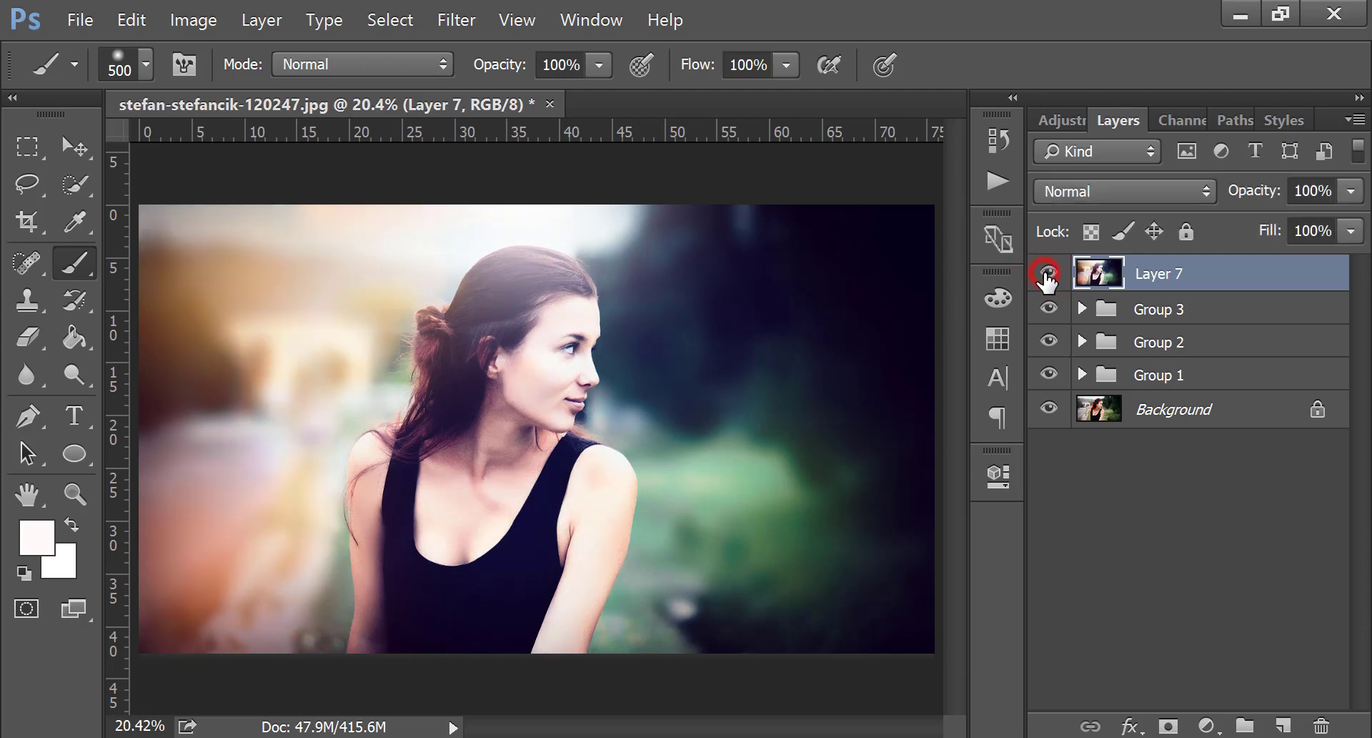